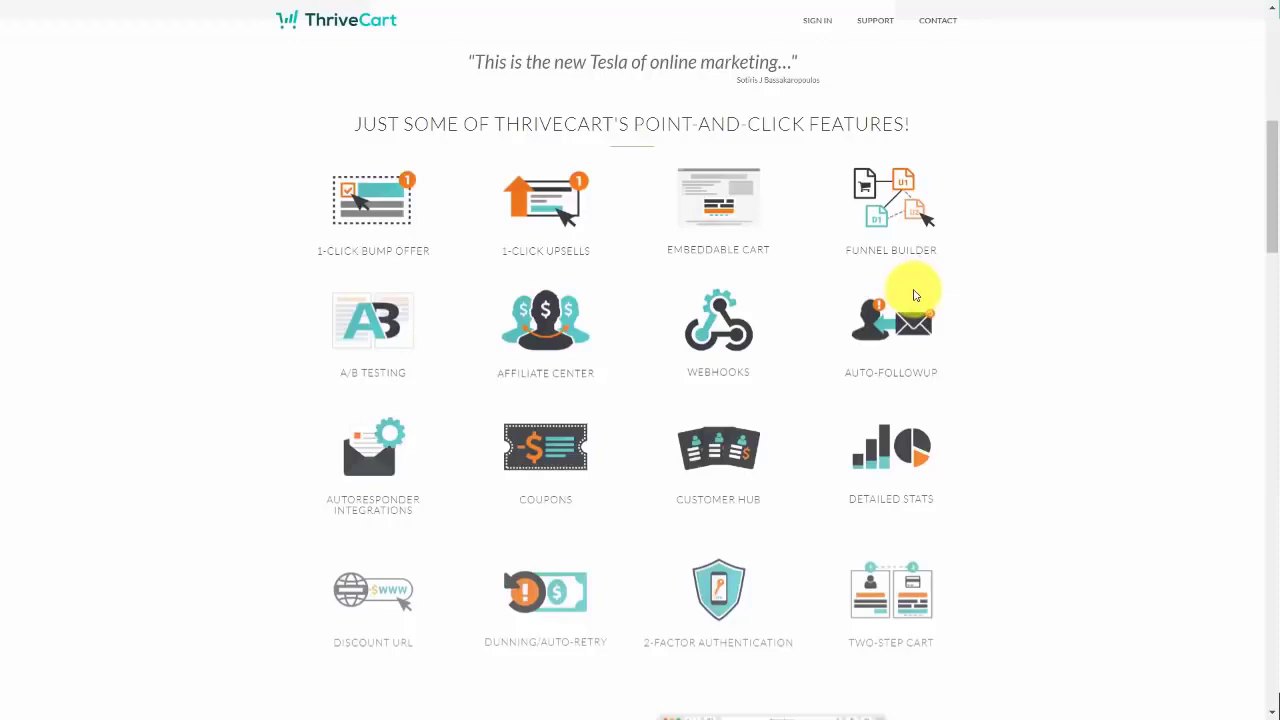
- Review the point-and-click features listed on the ThriveCart home page
scroll(928, 305, down, 10)
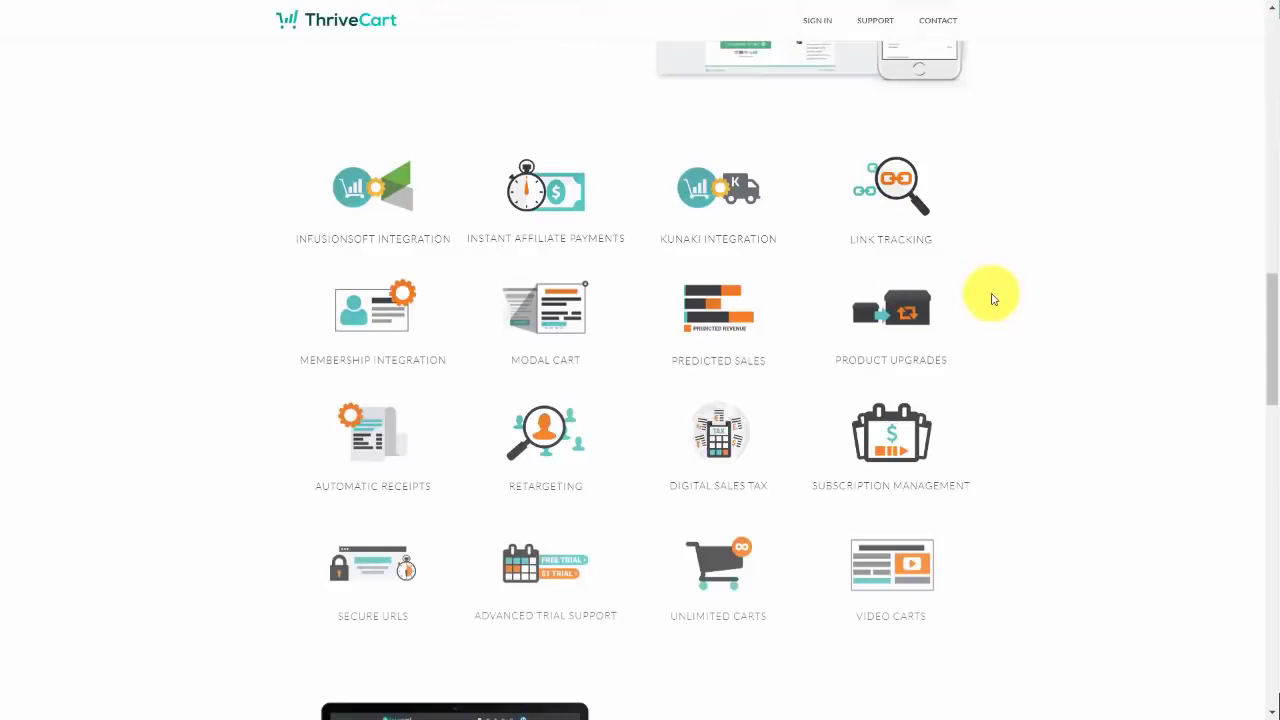
key(Home)
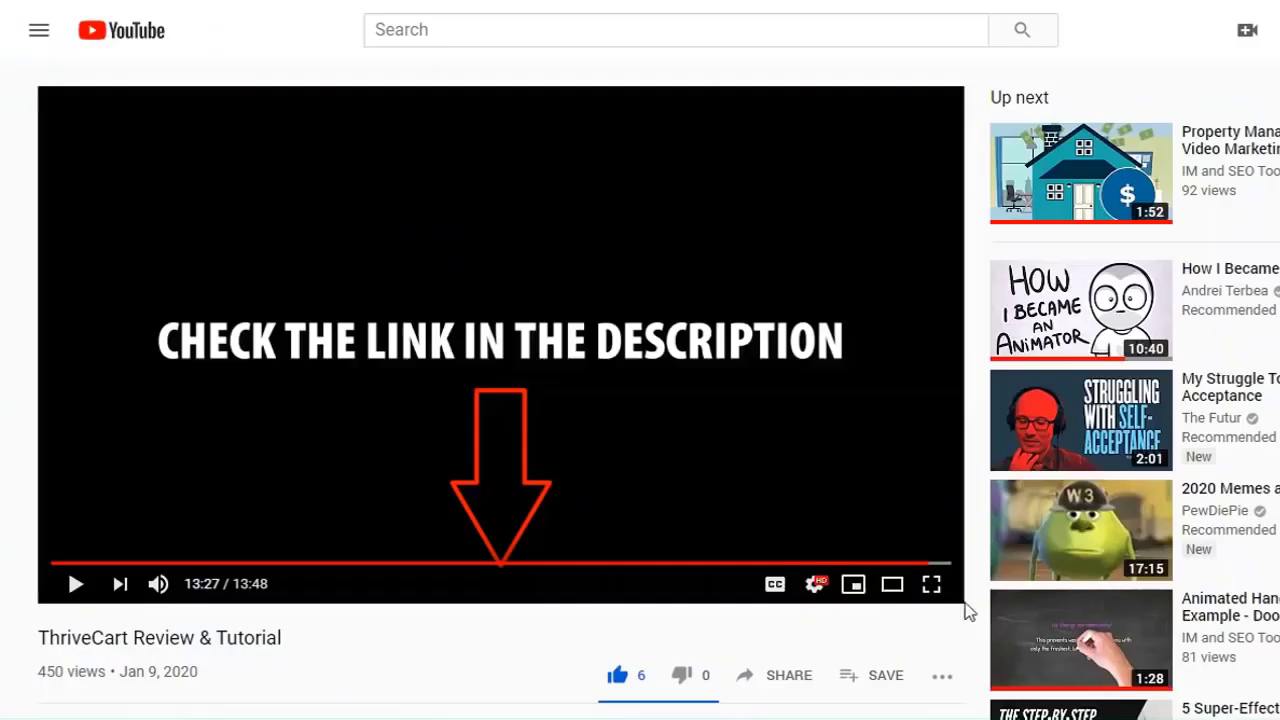
- Follow the link in the YouTube description of "ThriveCart Review & Tutorial" and open the lifetime license checkout
scroll(640, 380, down, 3)
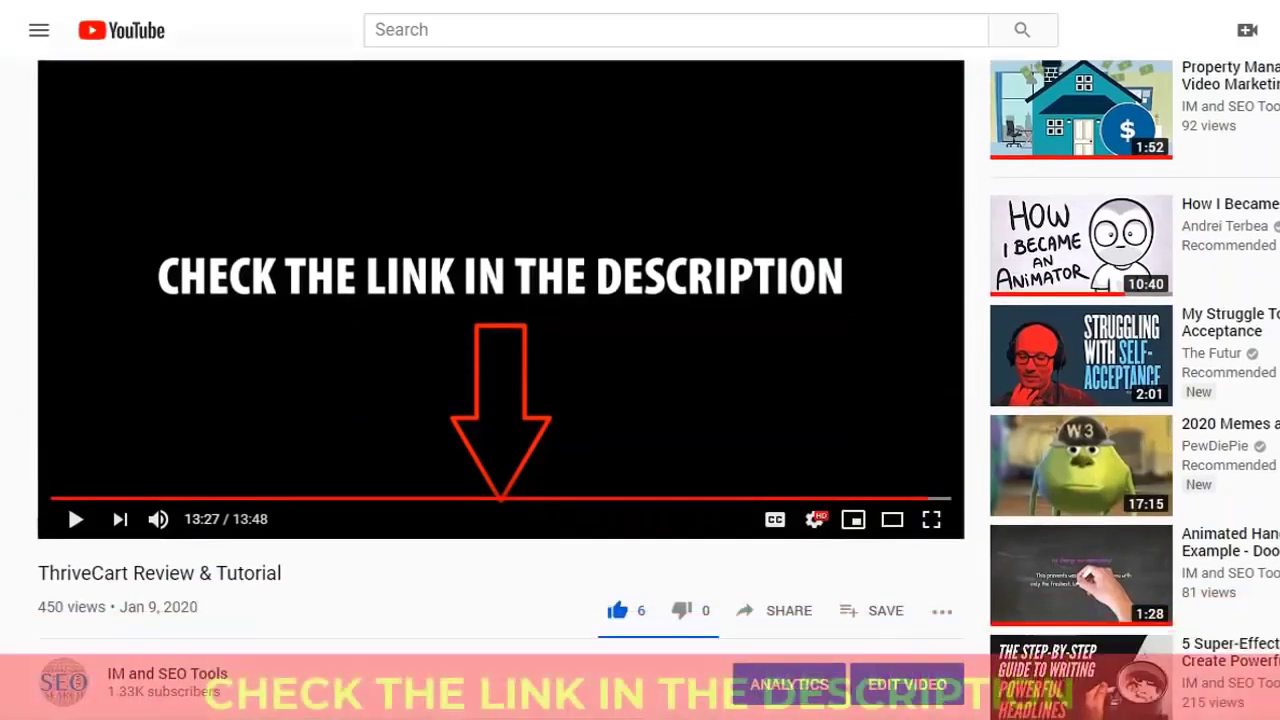
scroll(640, 380, up, 1)
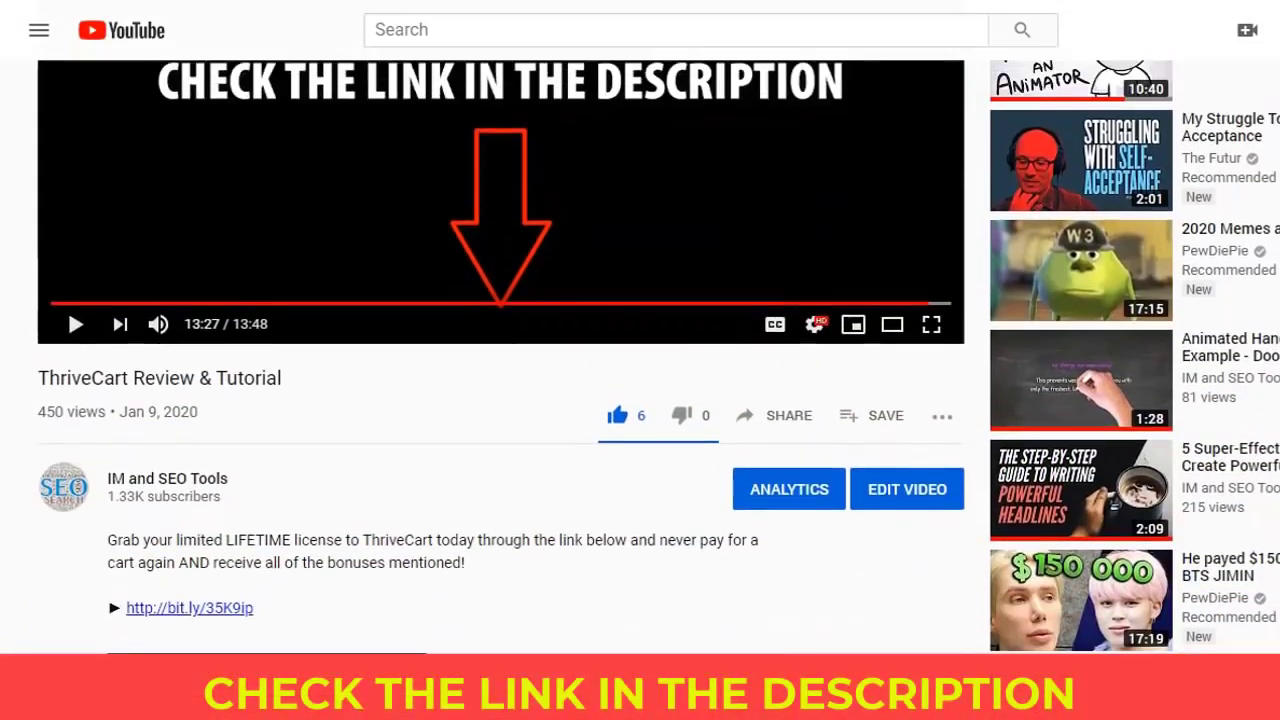
click(205, 608)
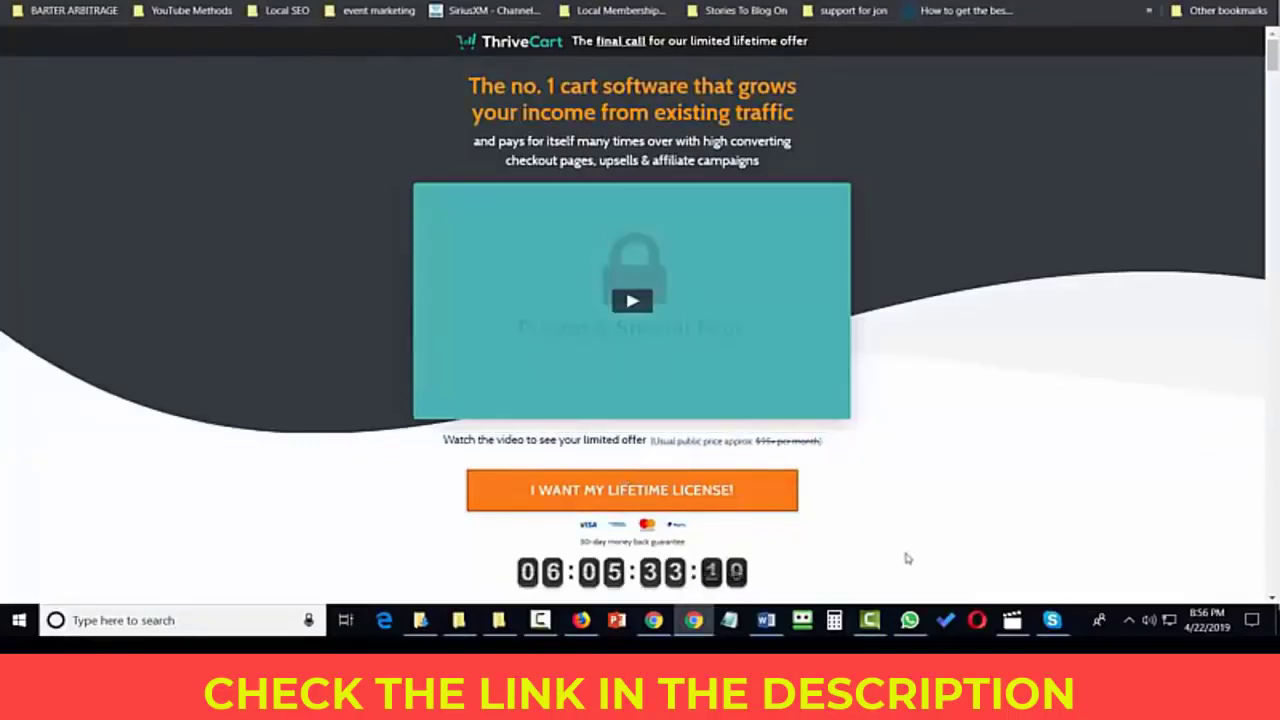
click(604, 497)
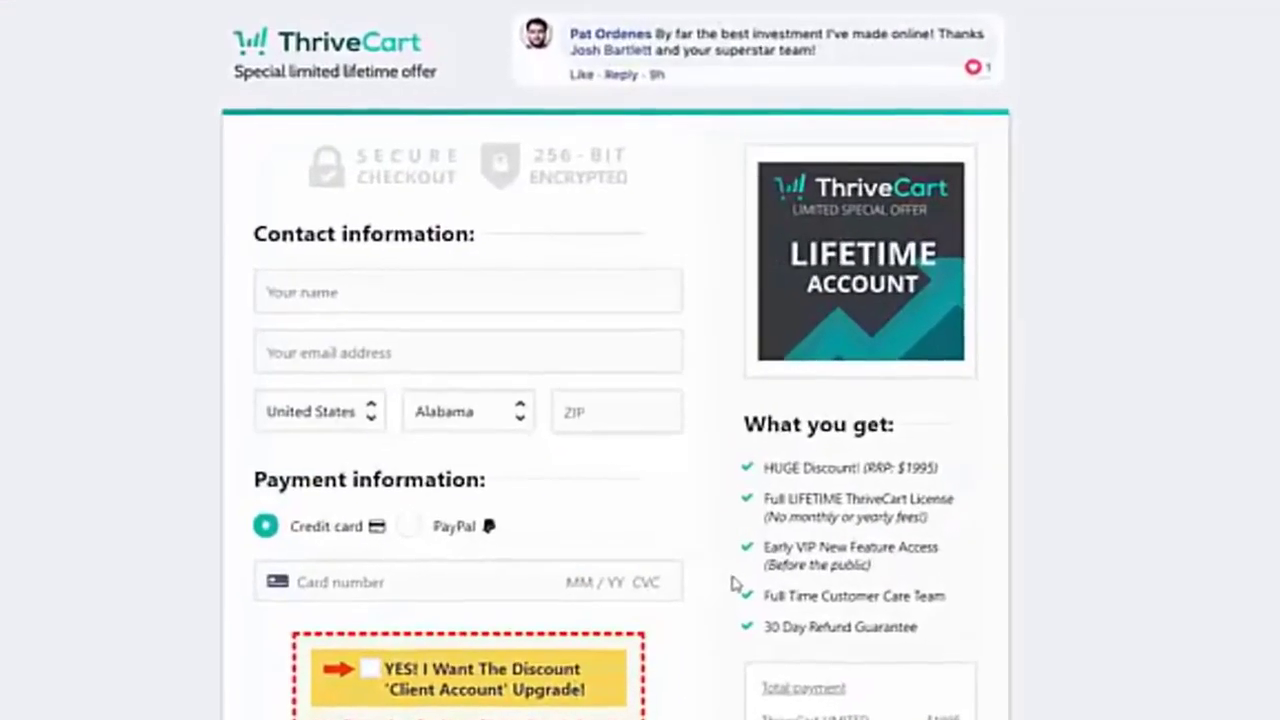
- Review the lifetime account order and select the discounted 'Client Account' upgrade
scroll(750, 575, down, 1)
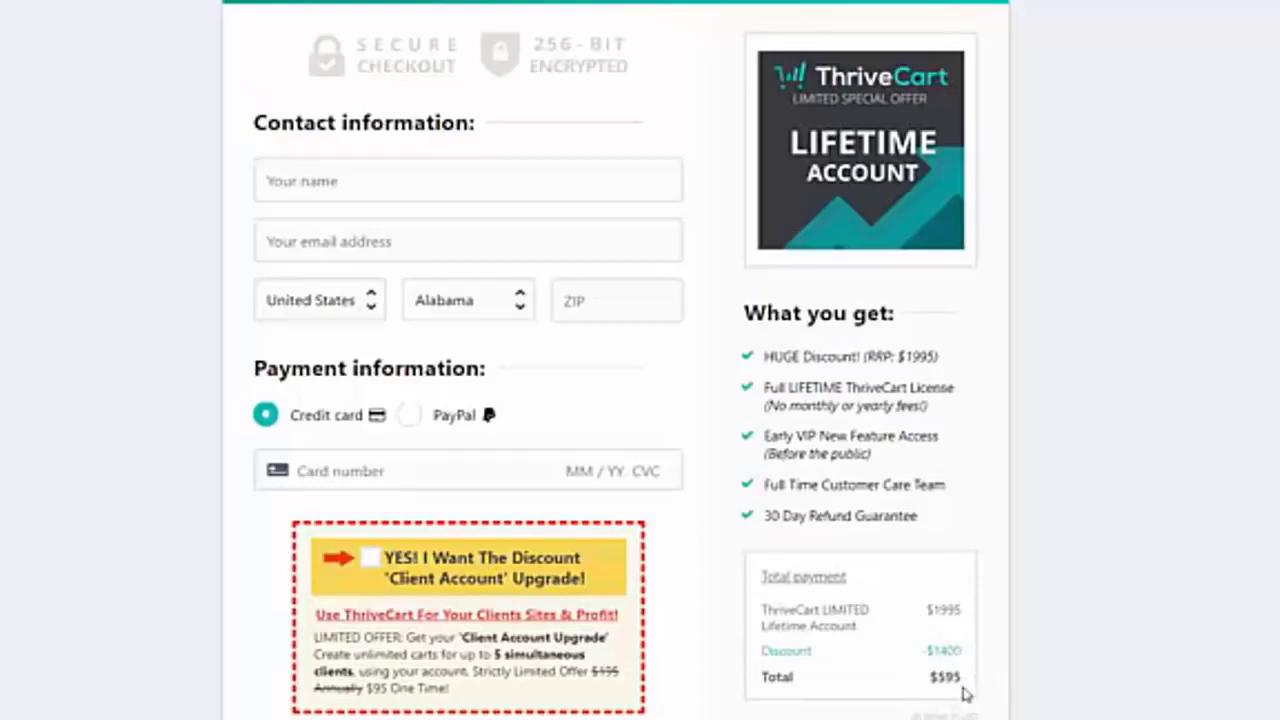
scroll(957, 694, down, 2)
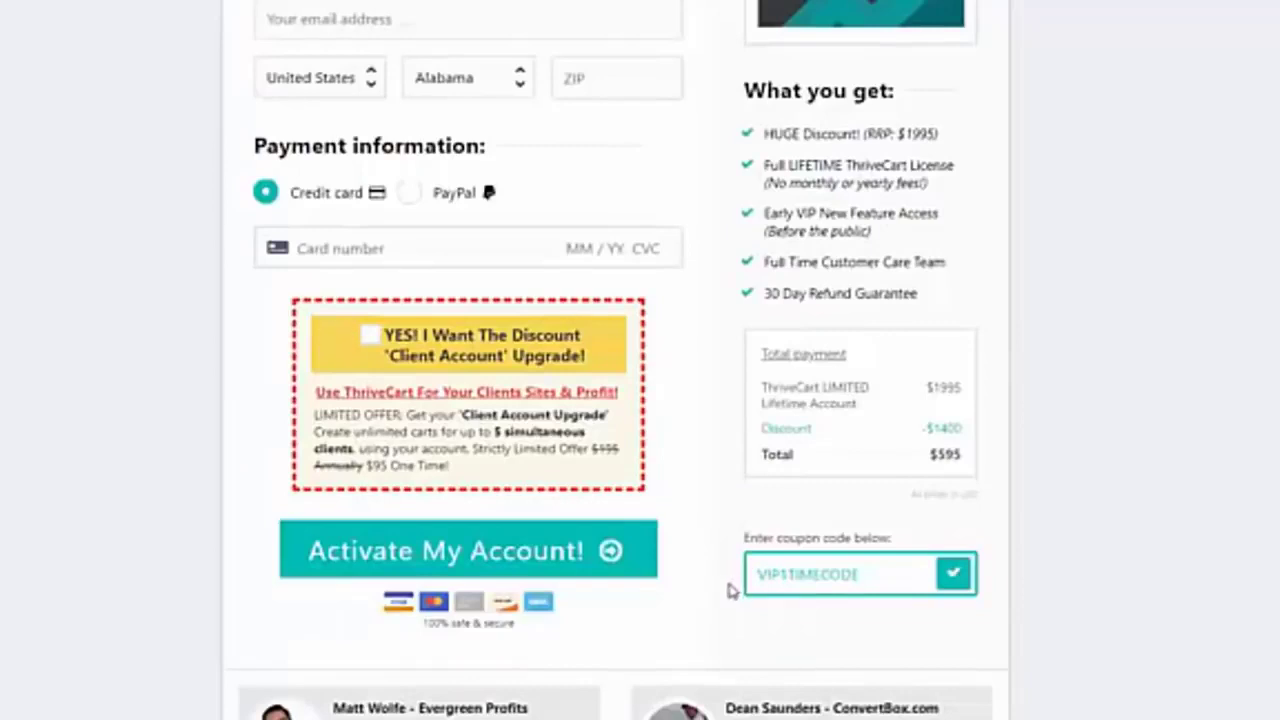
click(370, 340)
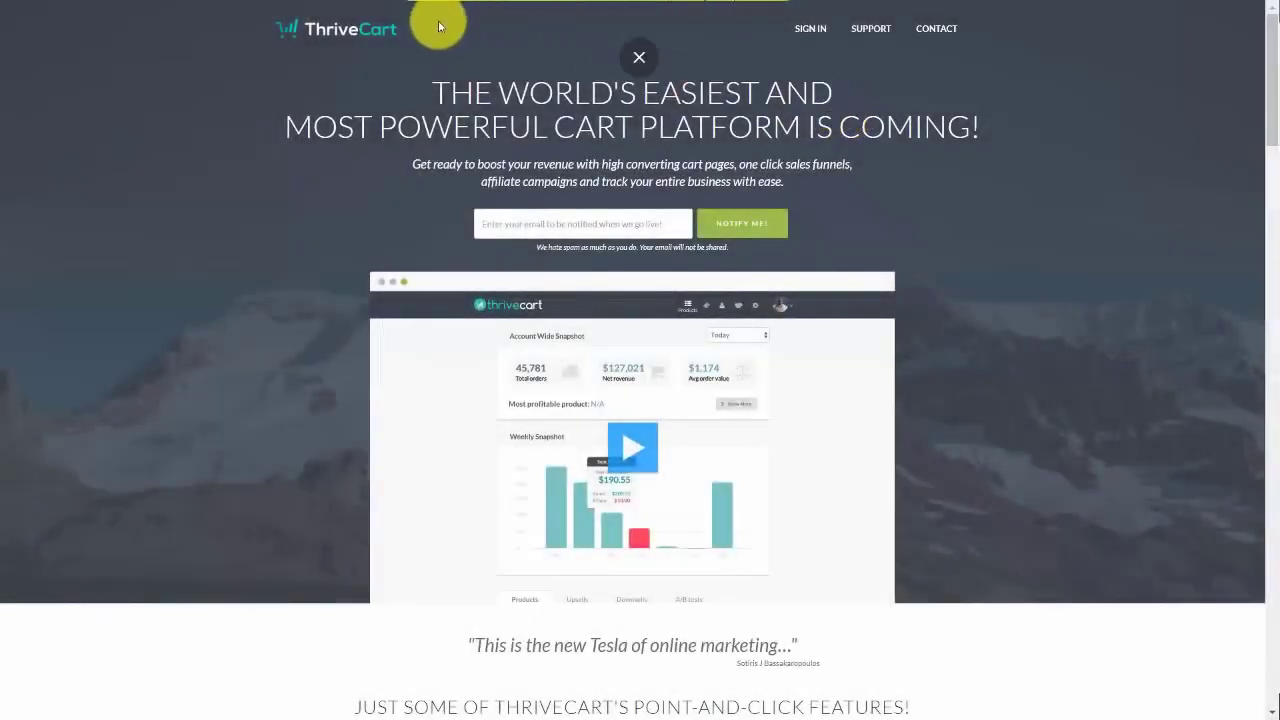
- Sign in from the ThriveCart home page and enter the account with the Owner role
click(810, 30)
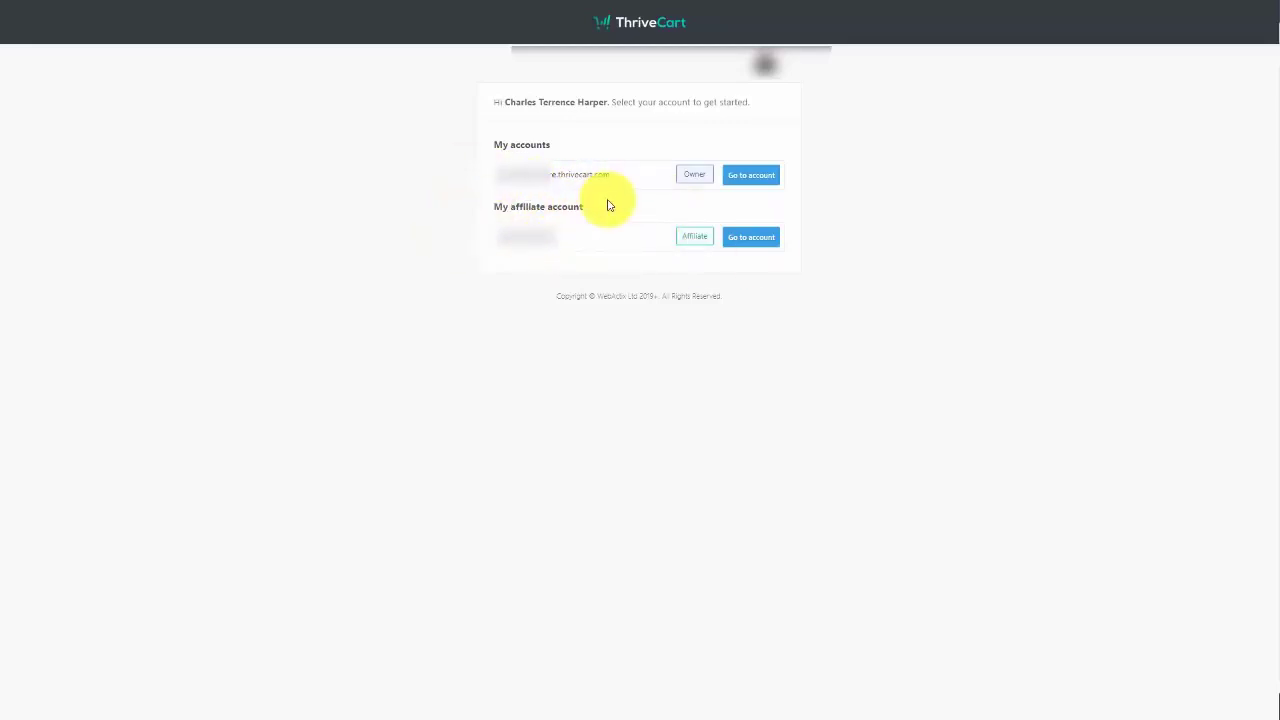
click(739, 185)
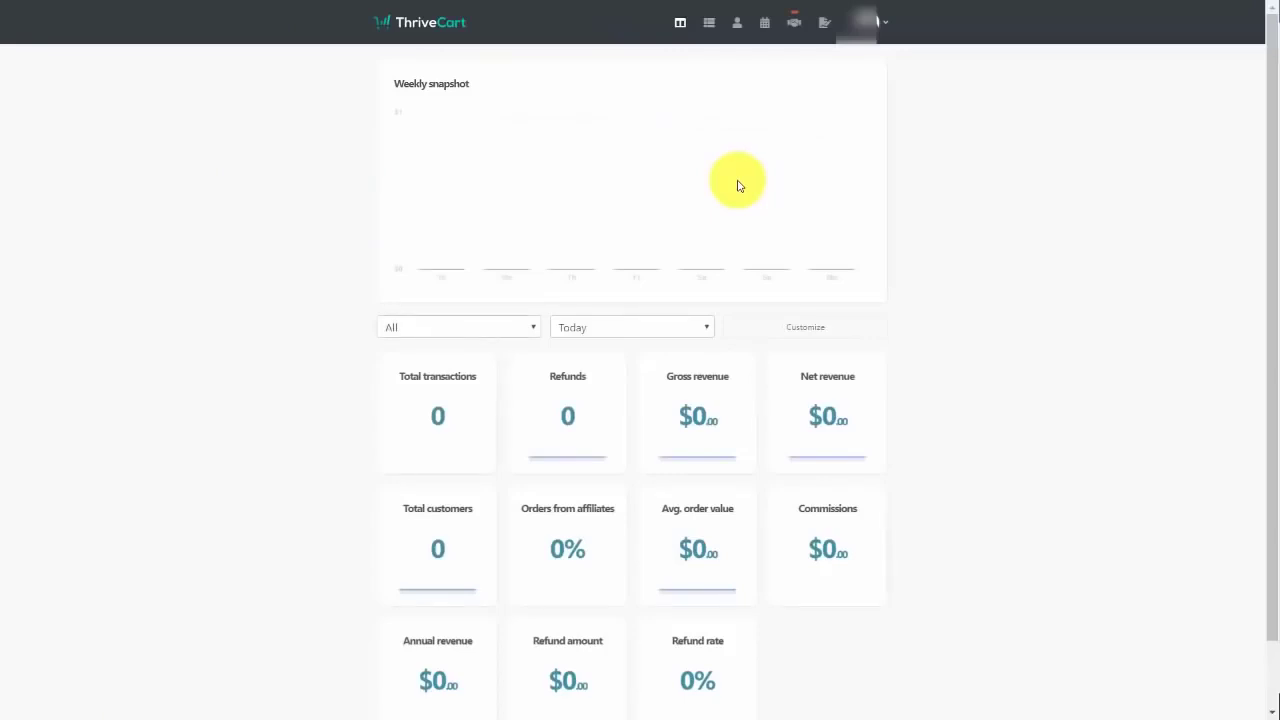
- In the user profile, turn on including business info and address in receipts, and save the profile
click(885, 24)
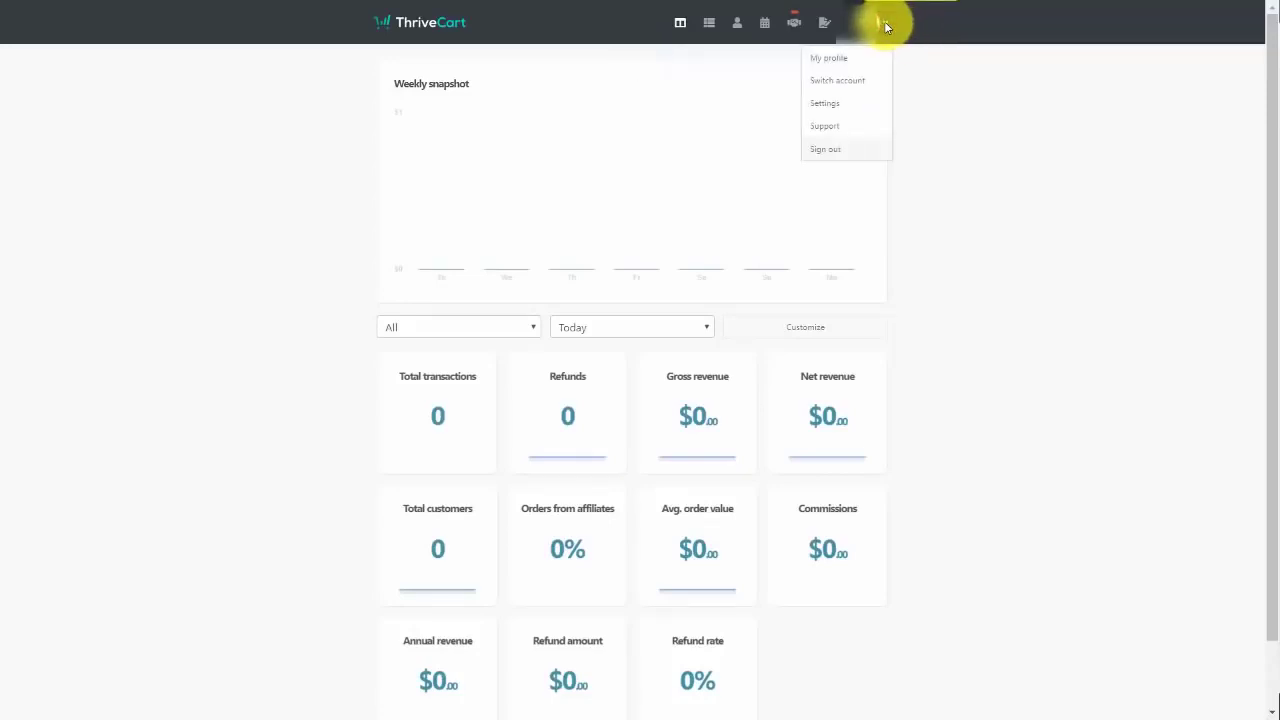
click(829, 68)
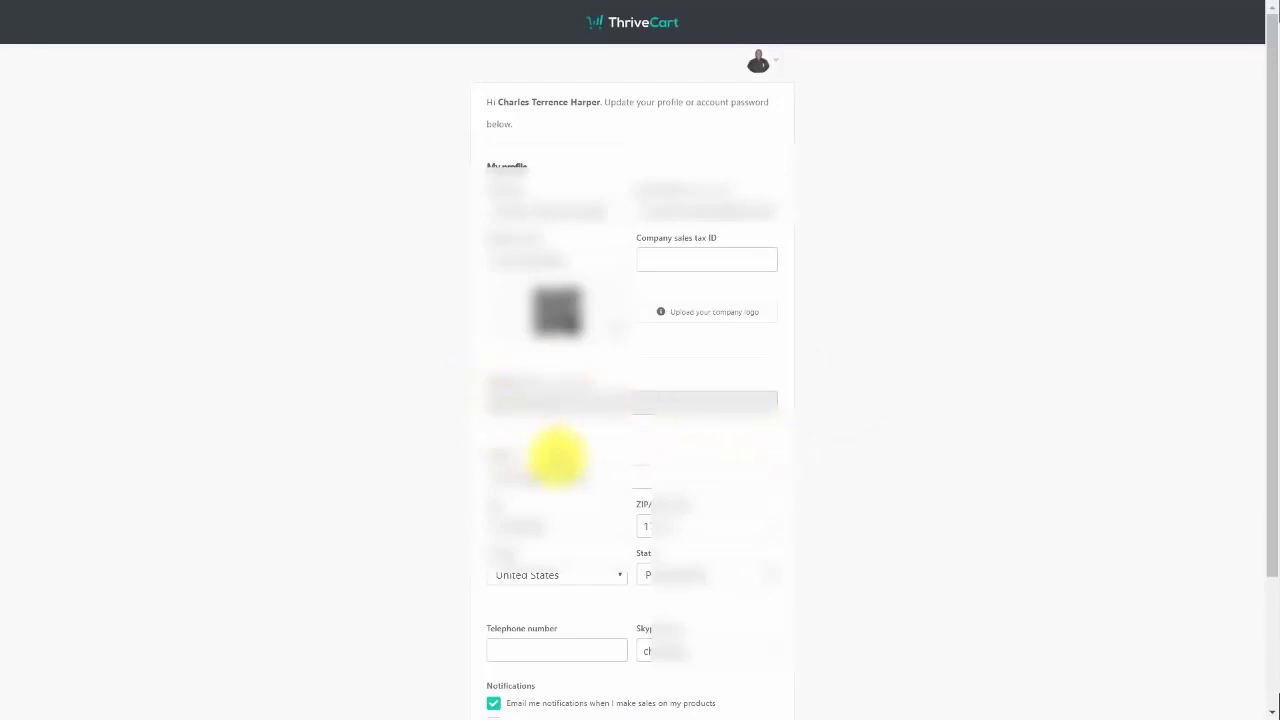
scroll(557, 458, down, 3)
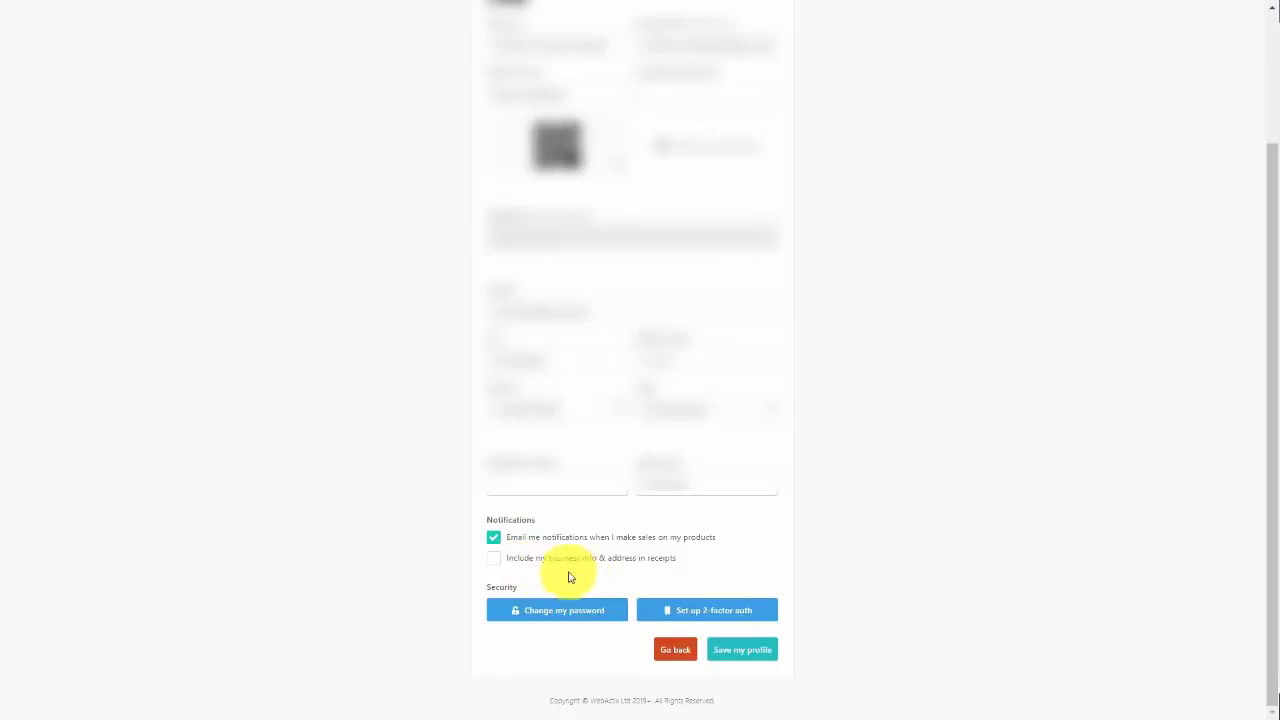
click(494, 565)
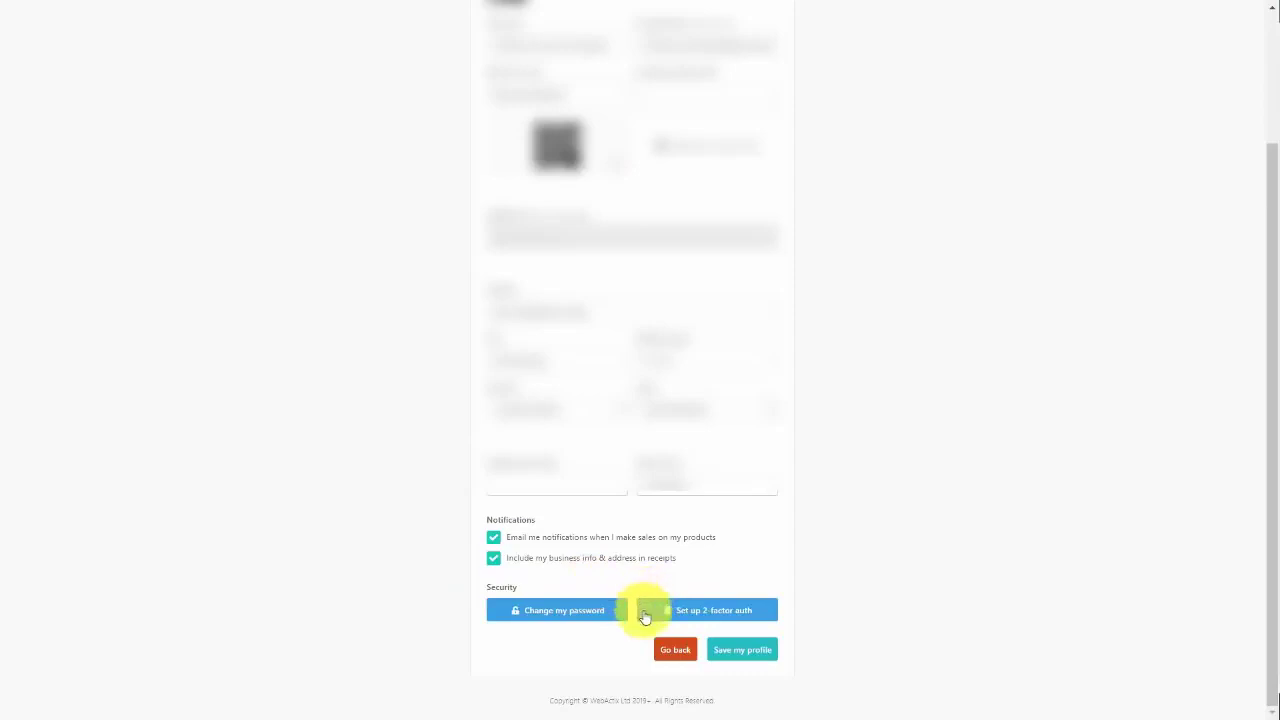
click(720, 650)
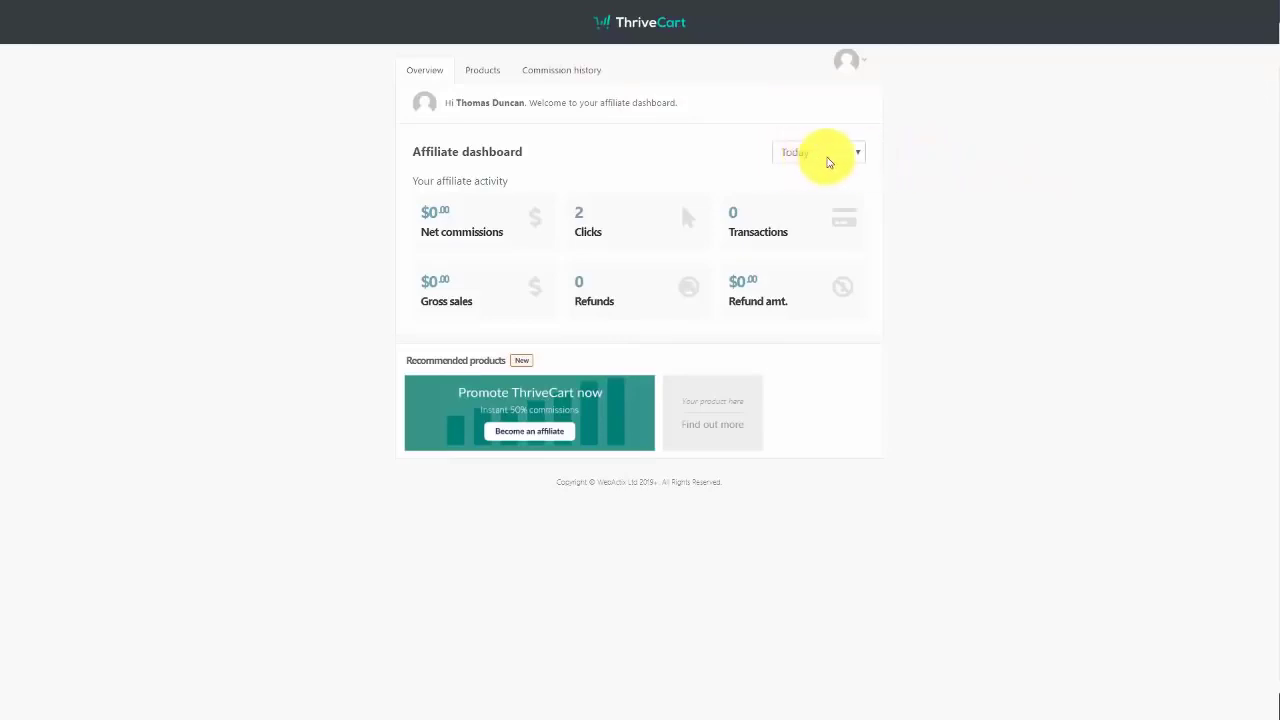
- Set the reporting period of the affiliate dashboard to Week to date
click(828, 160)
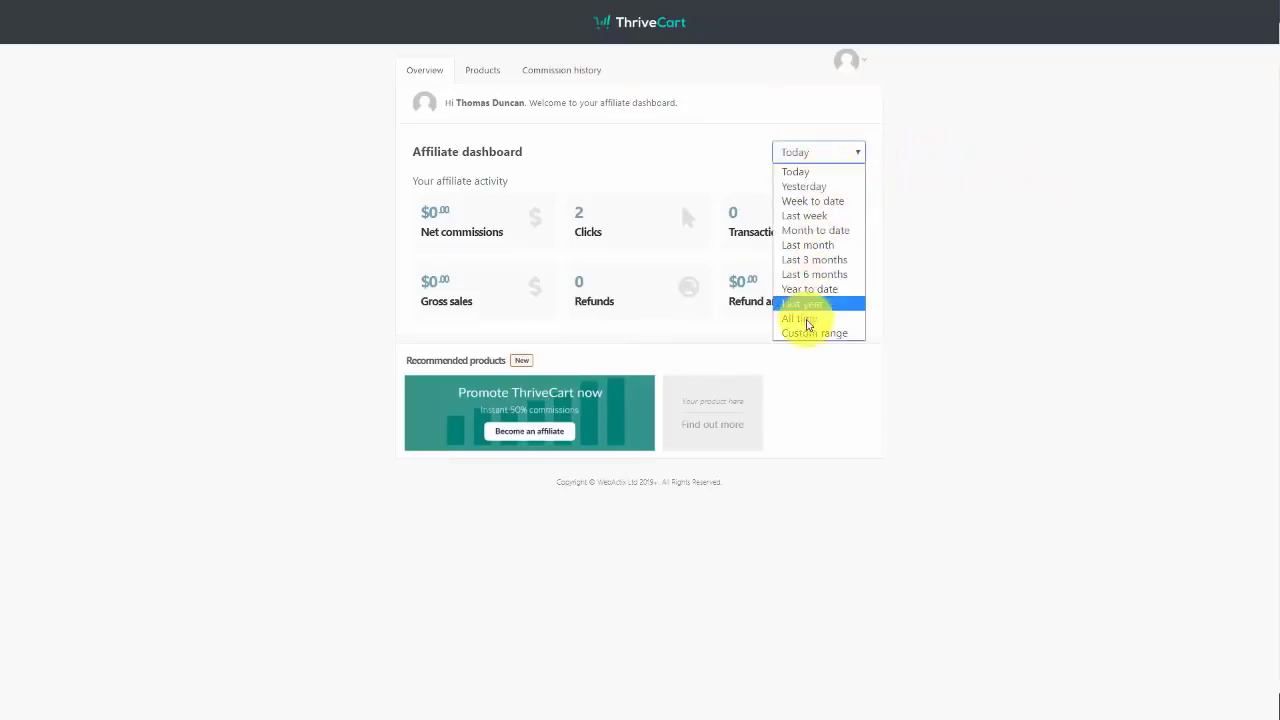
click(808, 320)
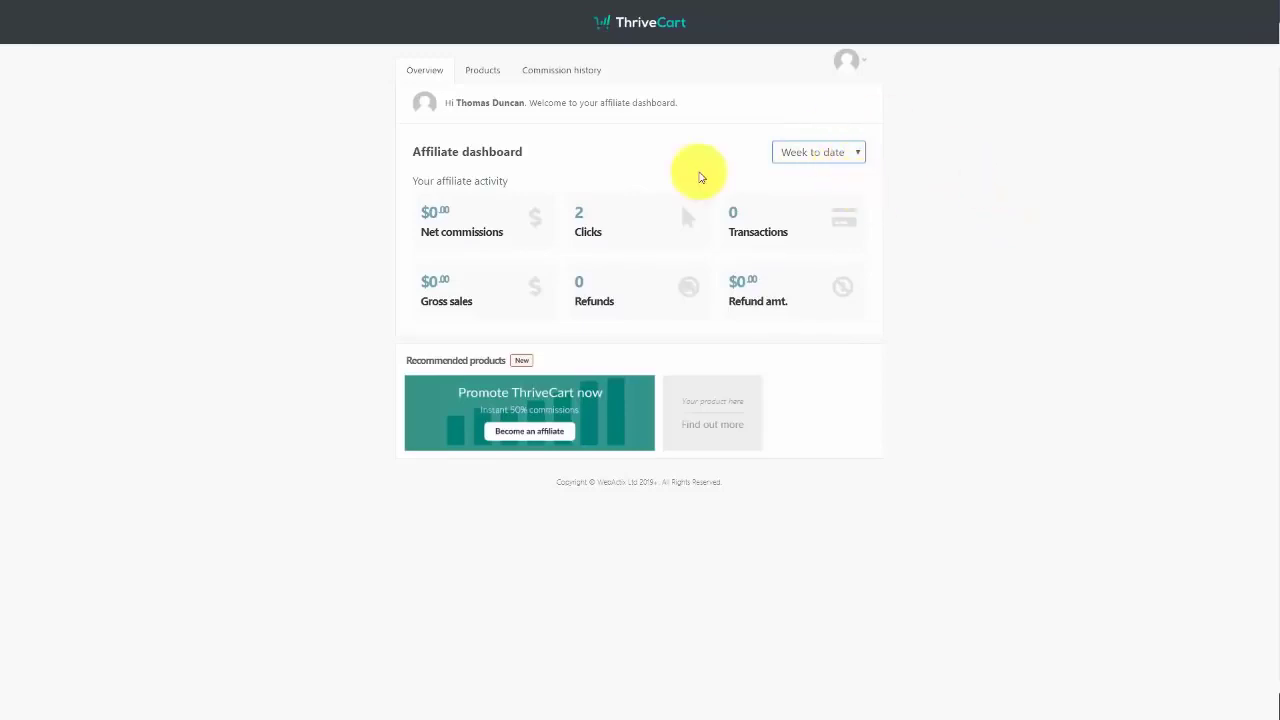
- View the ThriveCart LIMITED Lifetime Account product sold by WebActix Ltd, and copy the main OptimizePress affiliate link
click(495, 76)
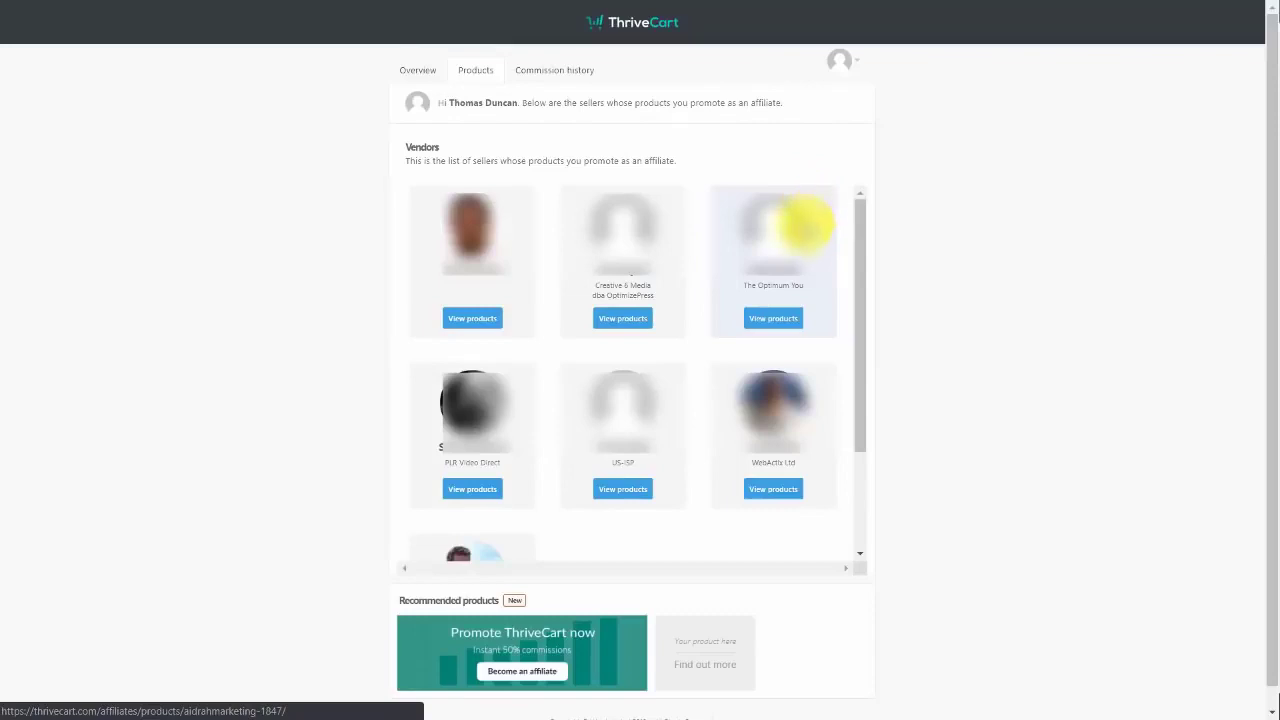
click(778, 486)
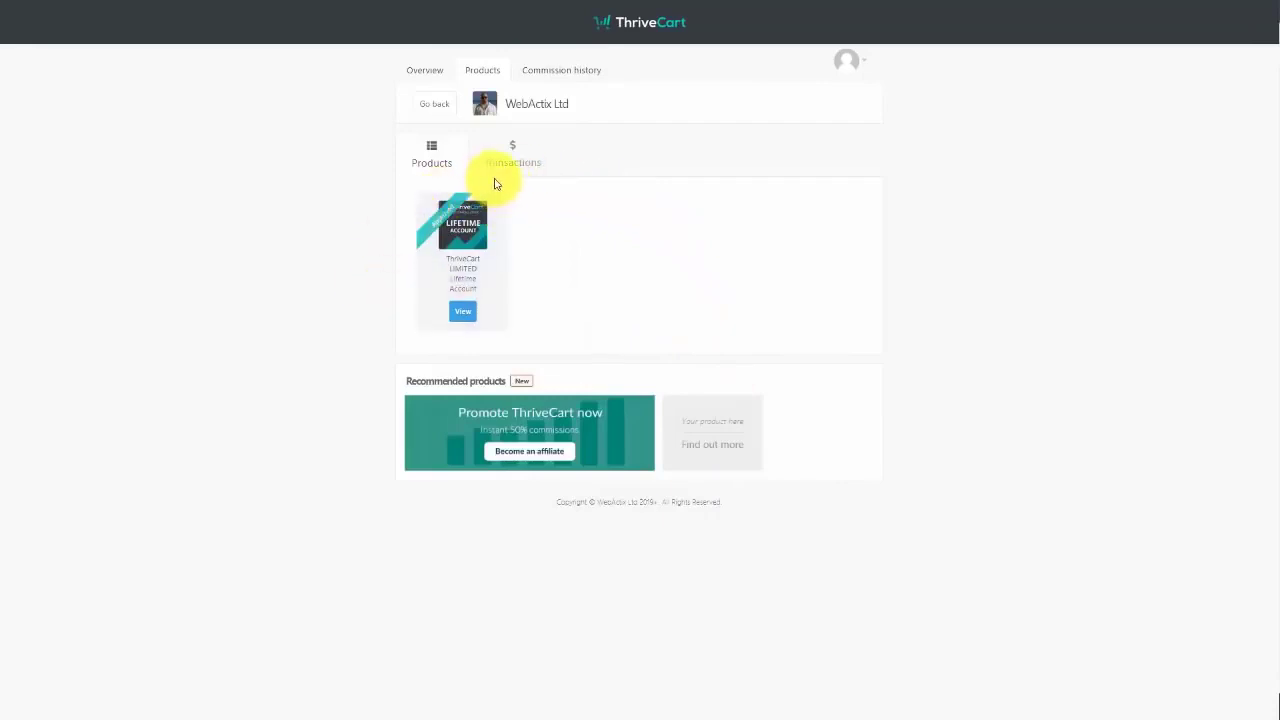
click(470, 317)
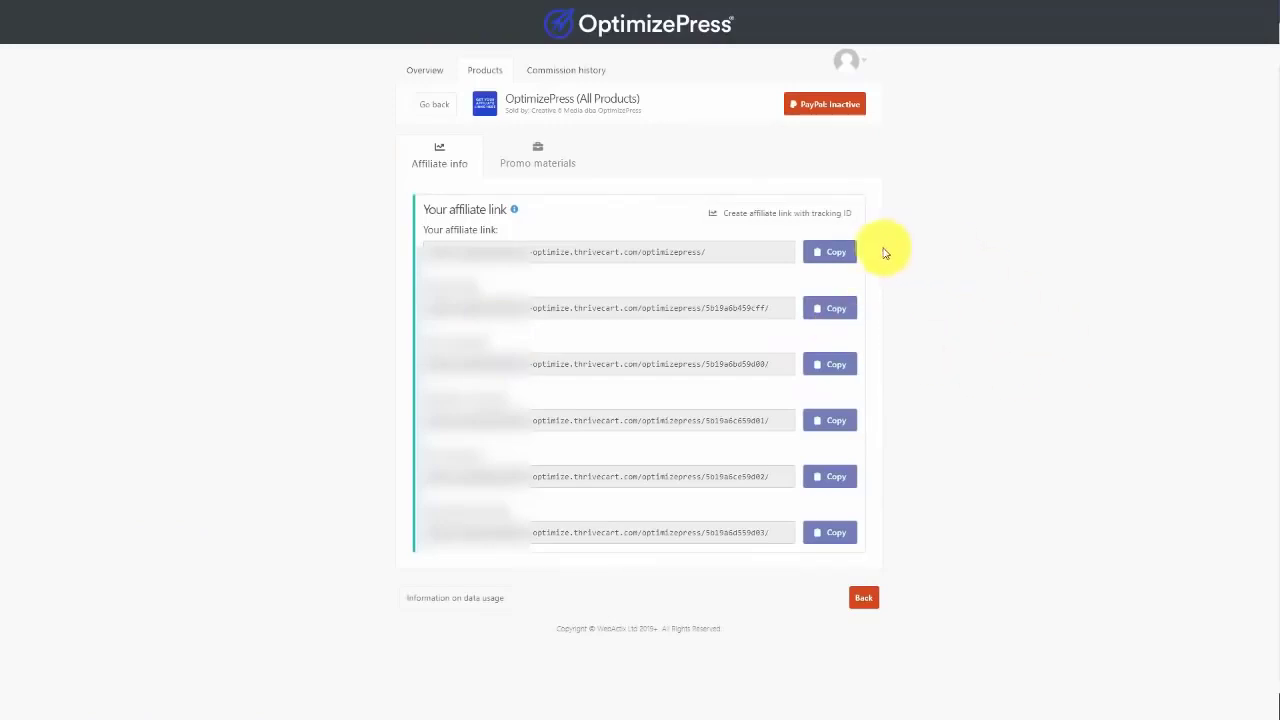
click(847, 256)
click(835, 258)
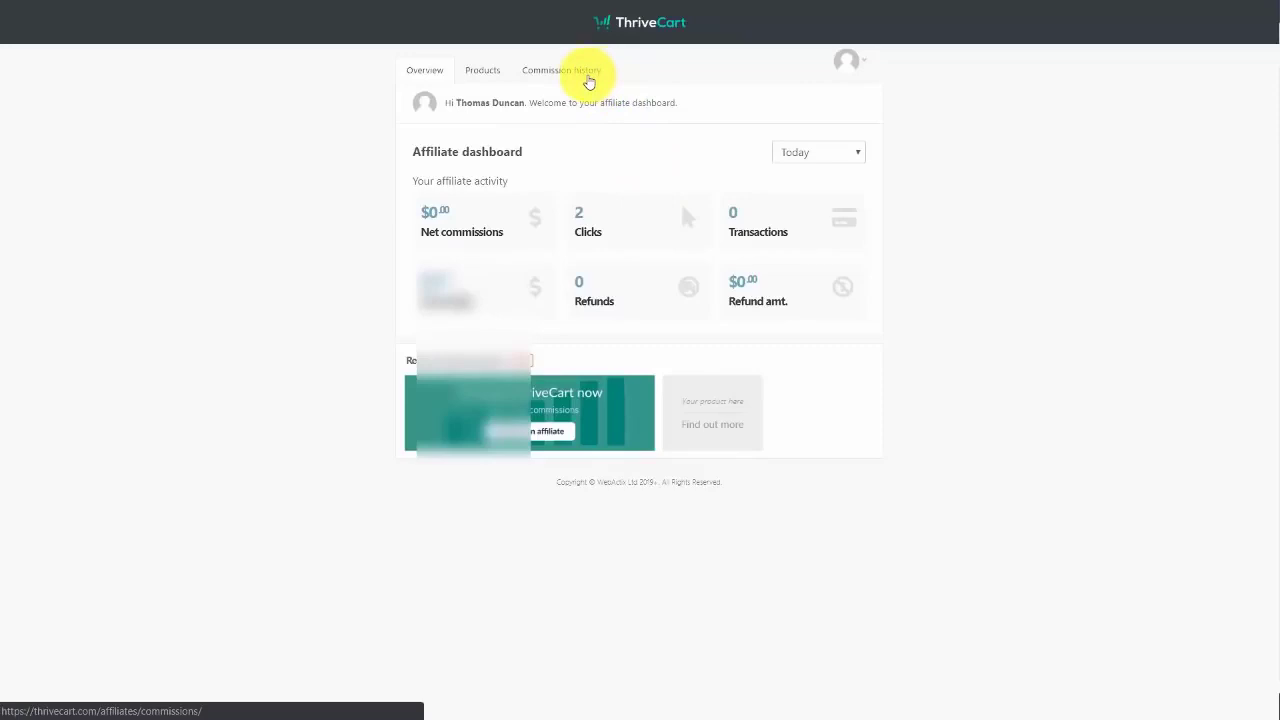
- View the affiliate commission history and open its product filter
click(589, 80)
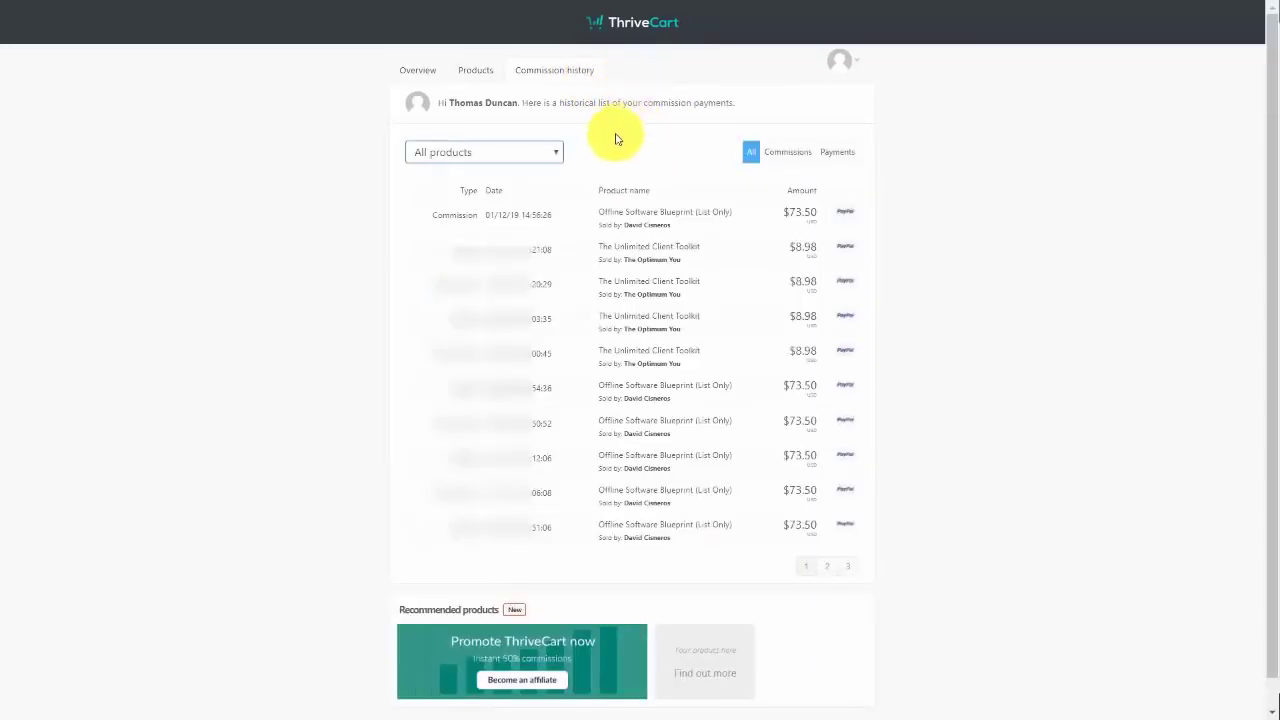
click(533, 152)
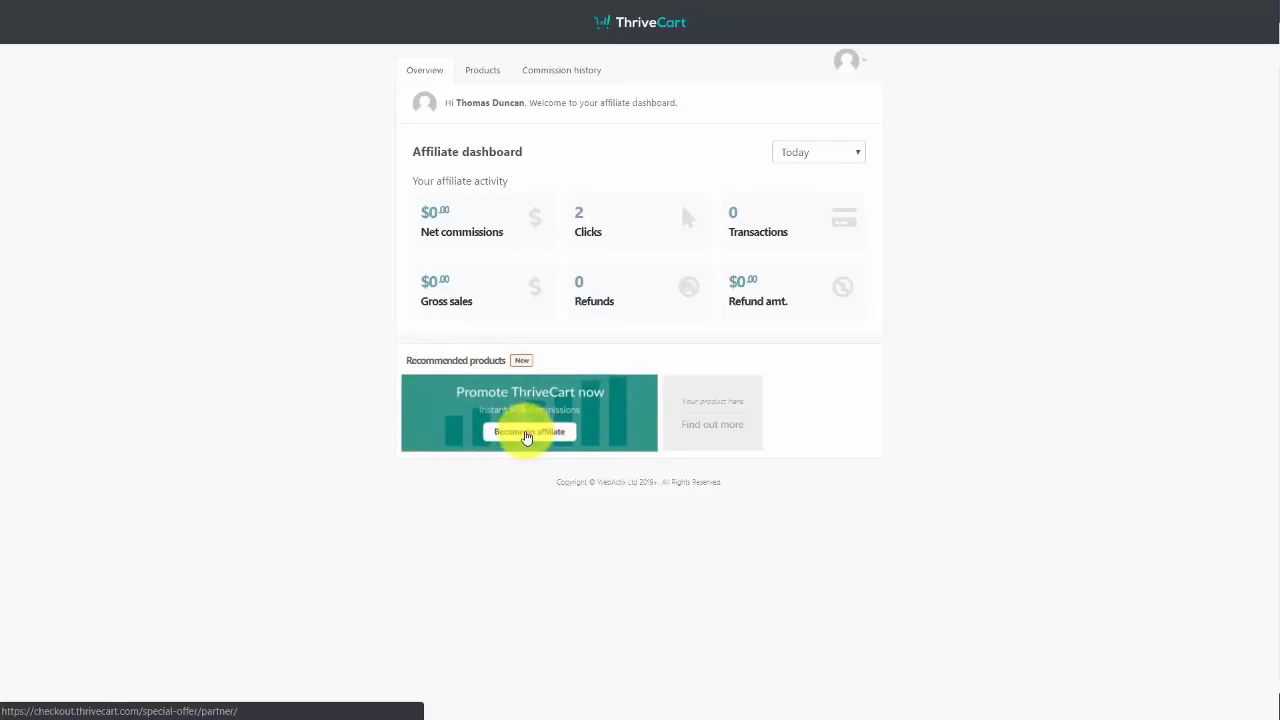
- Open the recommended ThriveCart affiliate offer and view its promo materials
click(527, 434)
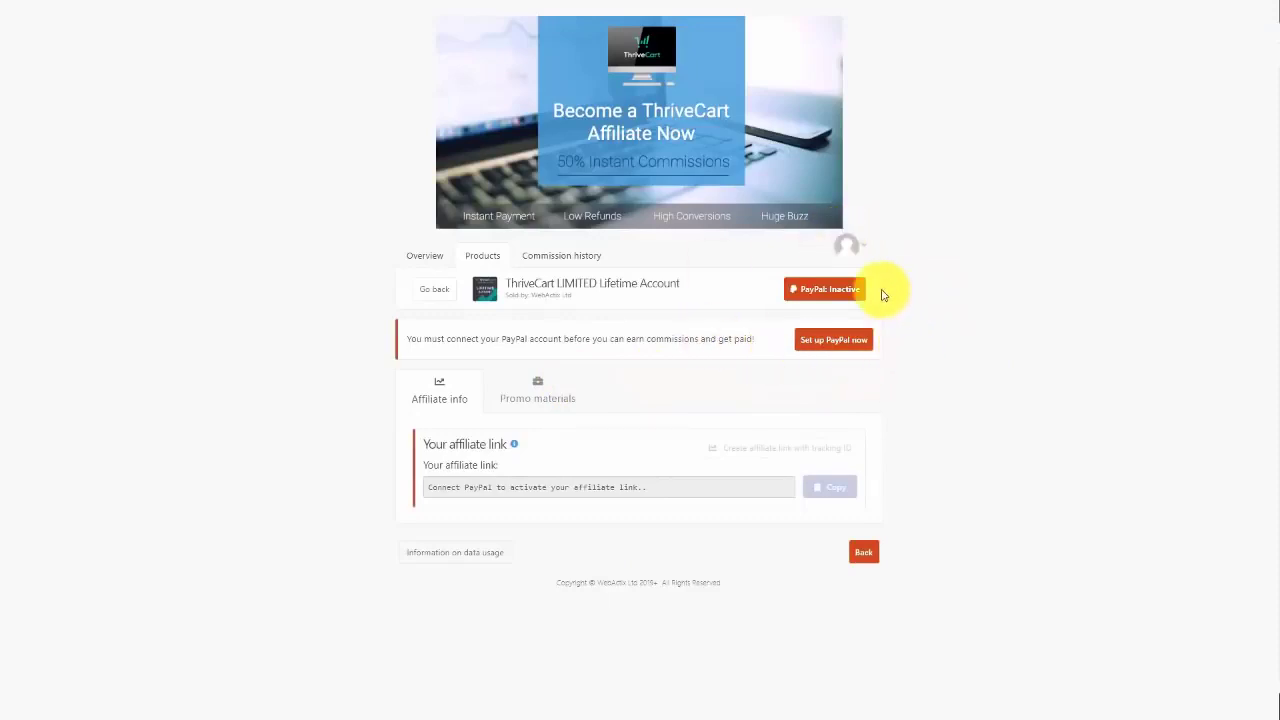
click(535, 383)
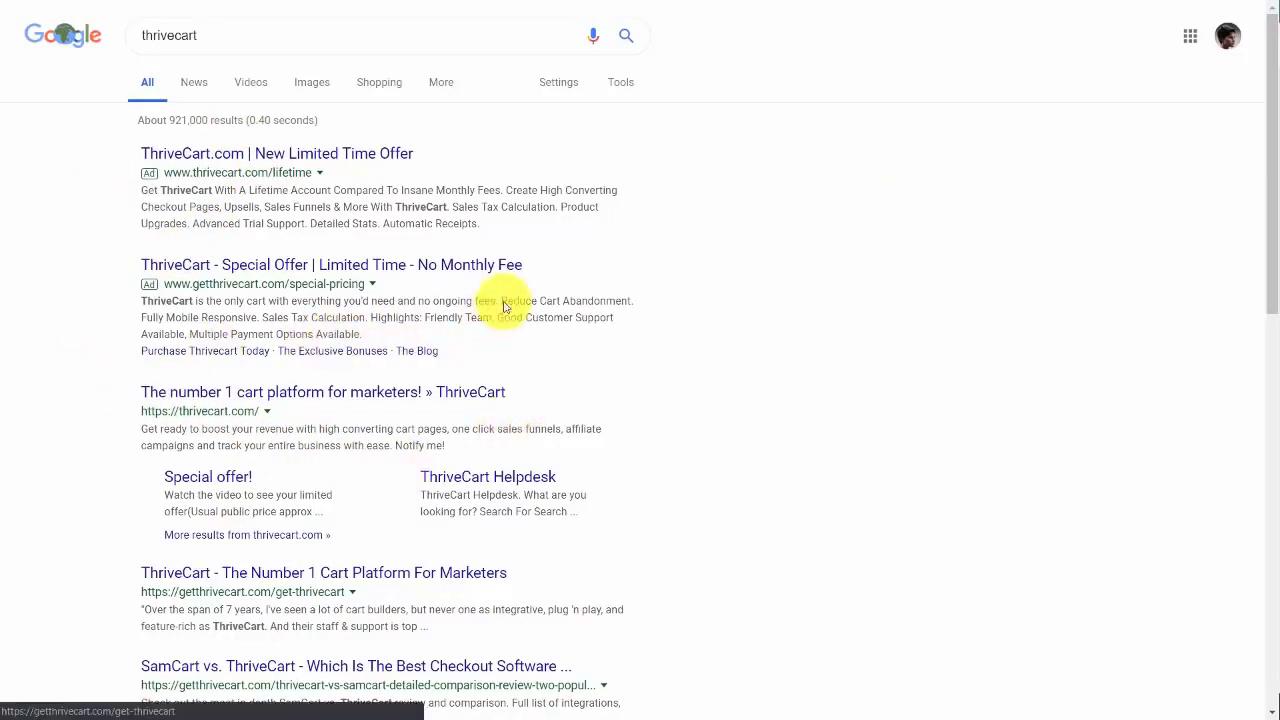
- Find the 29 May ConnectAutomate launch on MunchEye and go through its JV page to the Connectio affiliate sign-up
scroll(658, 263, down, 2)
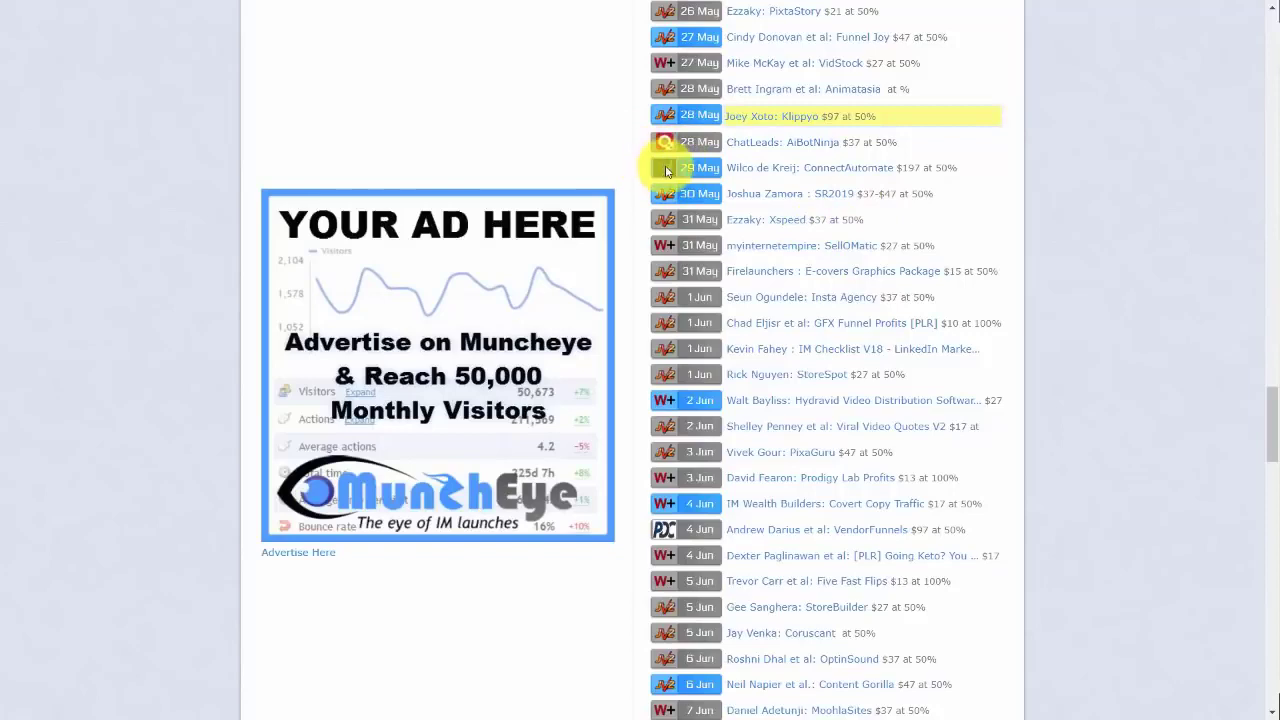
click(765, 175)
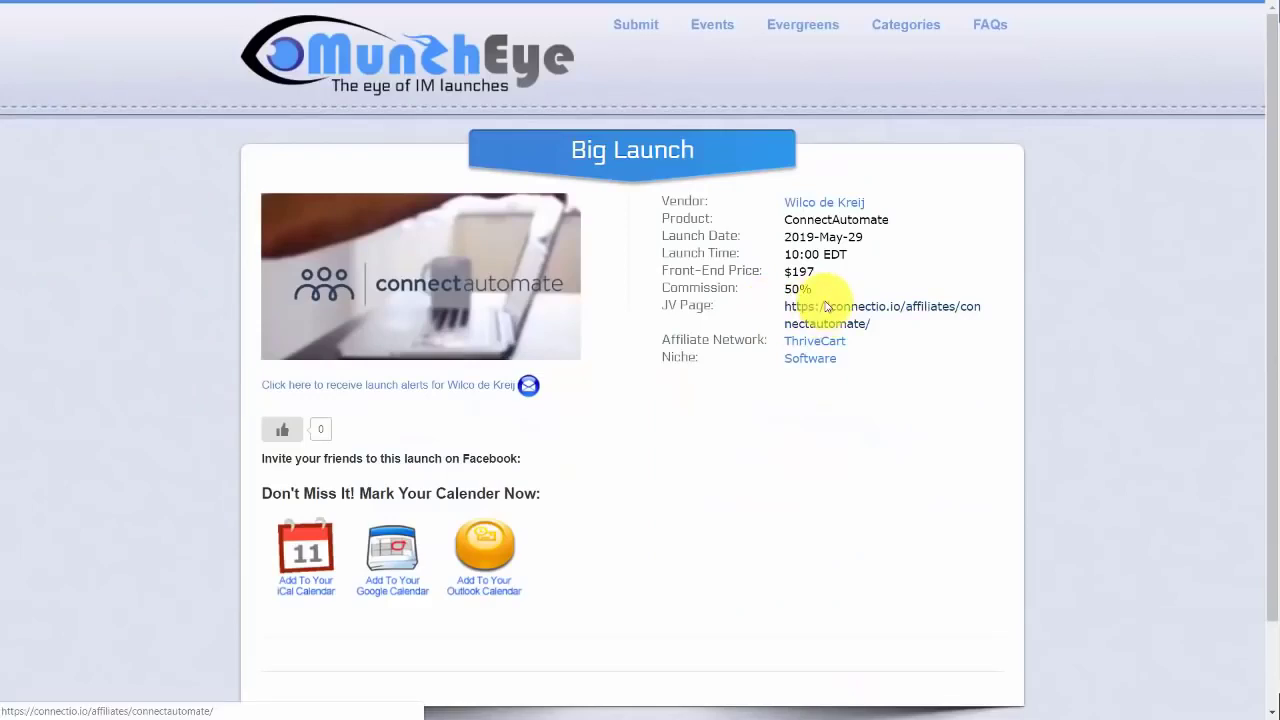
click(825, 306)
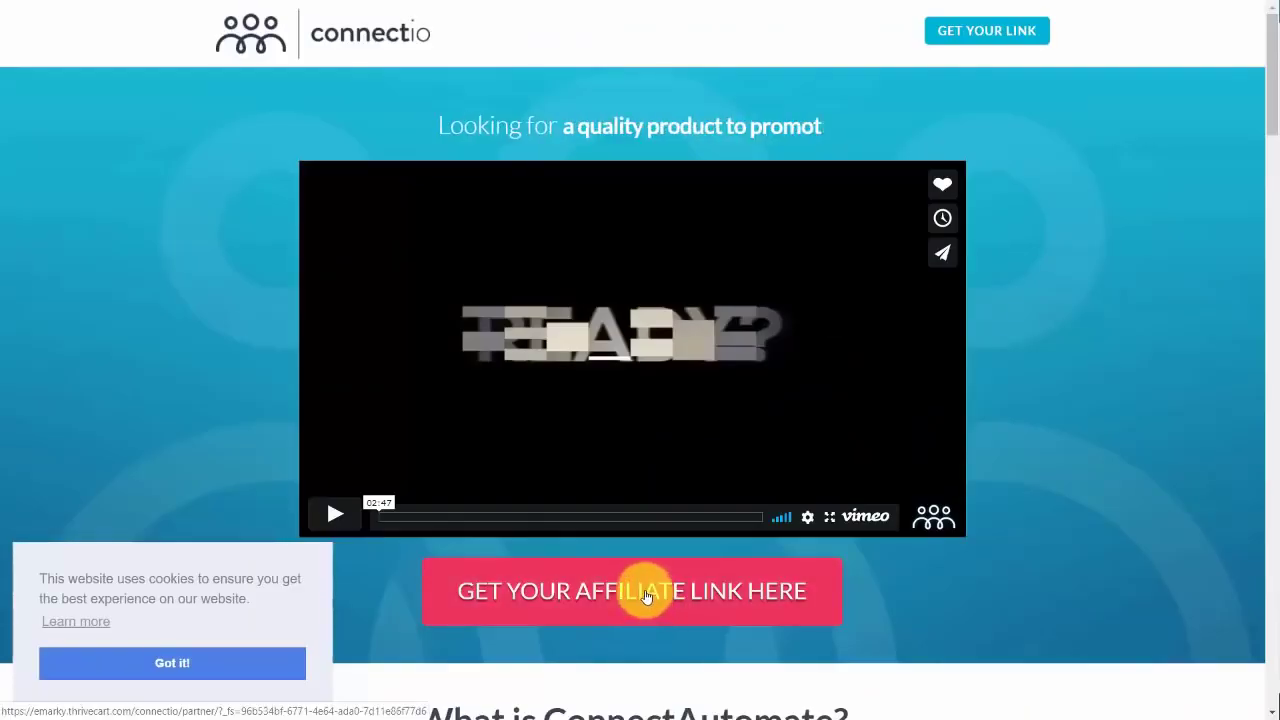
click(632, 592)
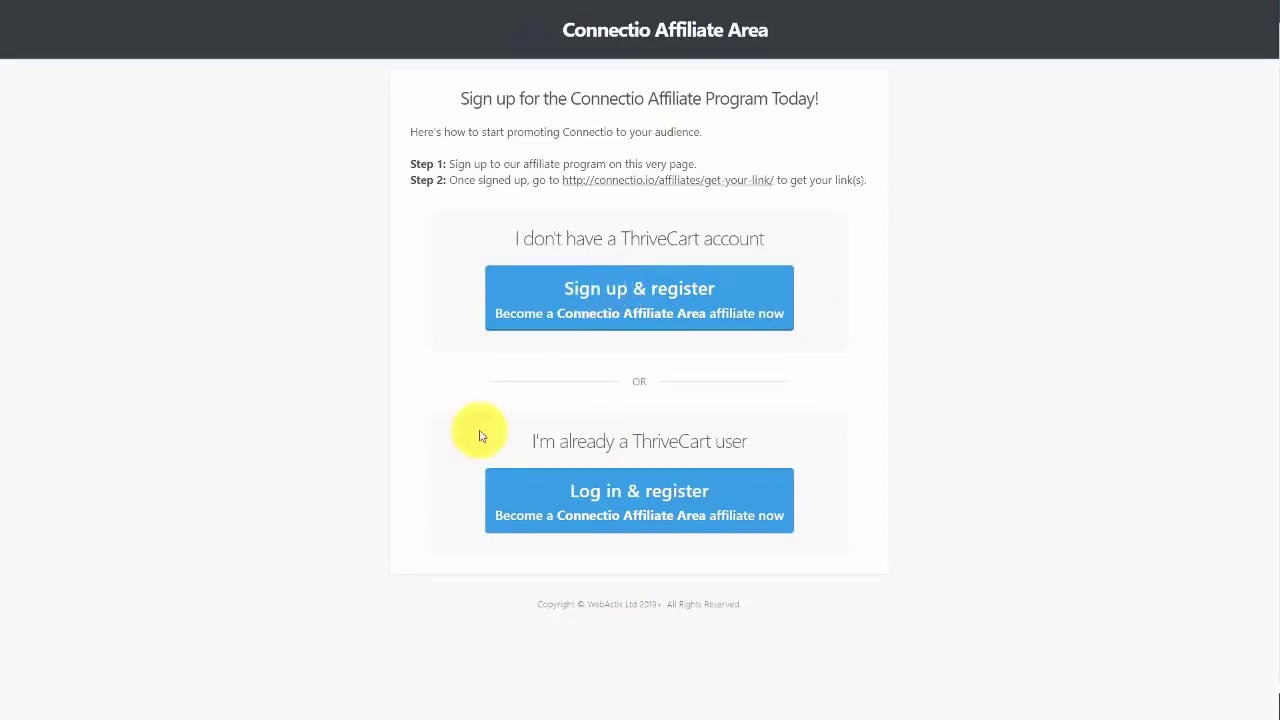
- Register for the Connectio affiliate program as an existing ThriveCart user, agree to the platform Terms & Conditions, and confirm the registration
click(627, 496)
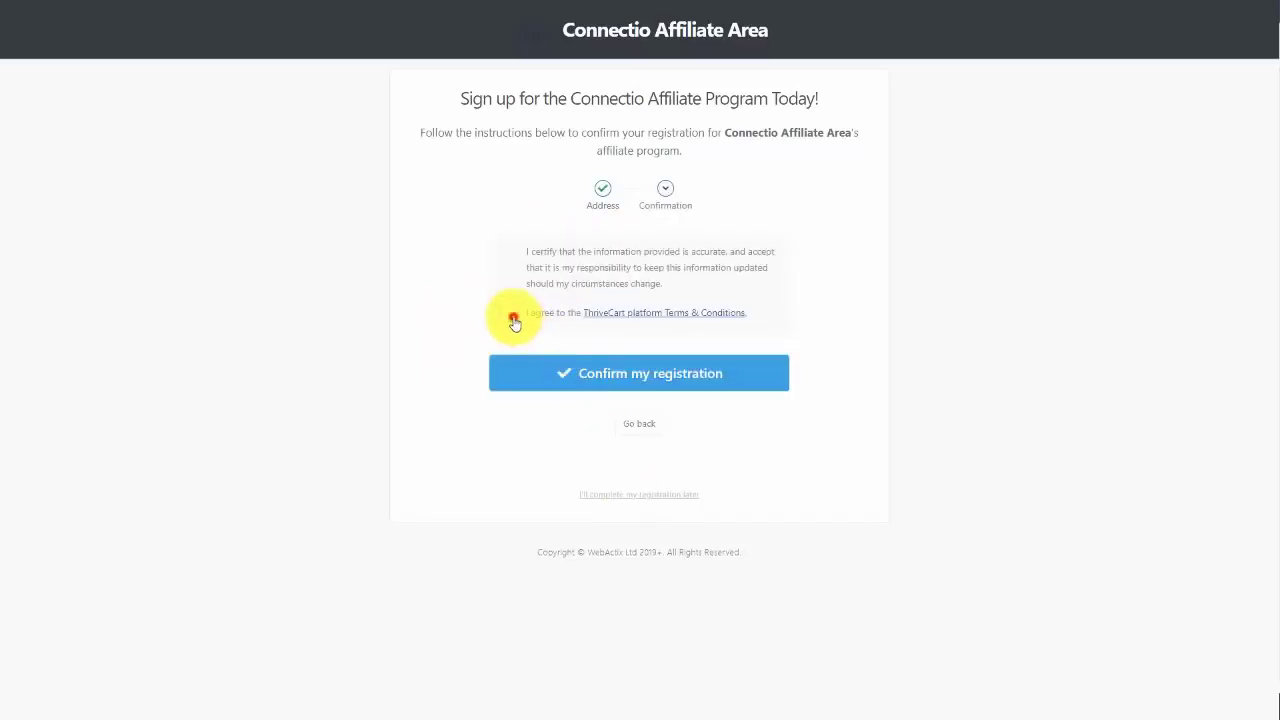
click(513, 320)
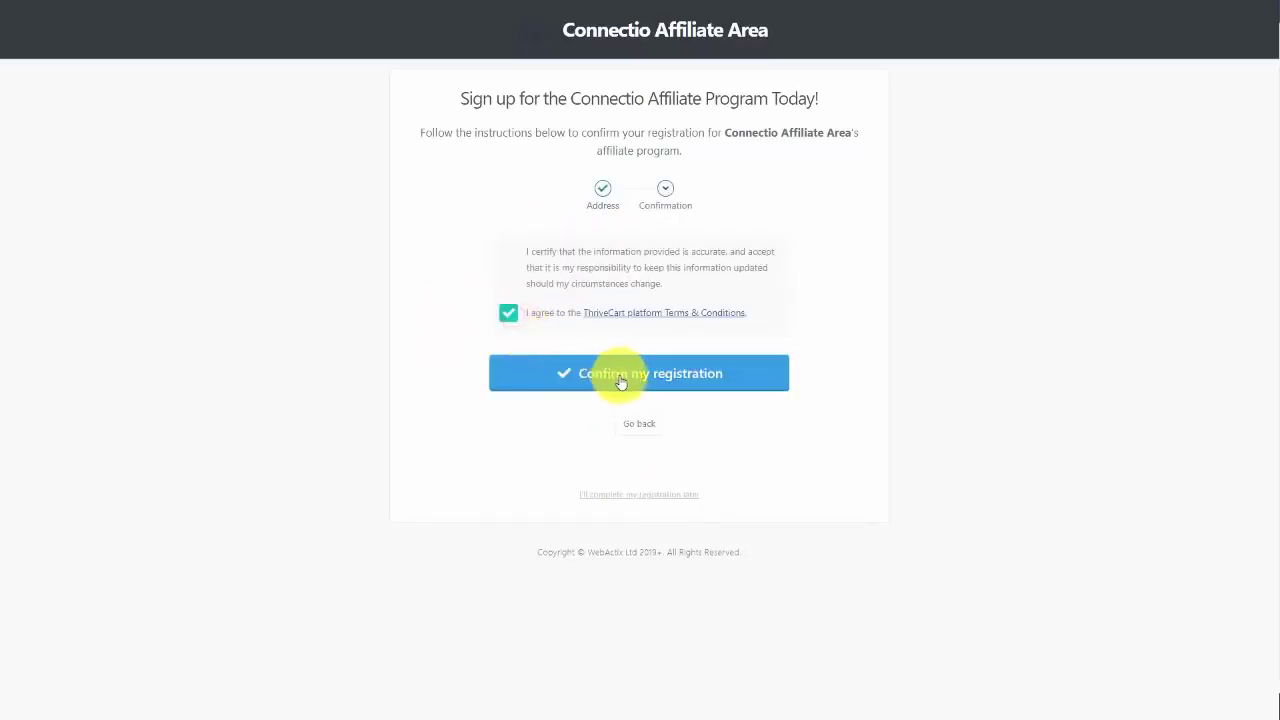
click(620, 382)
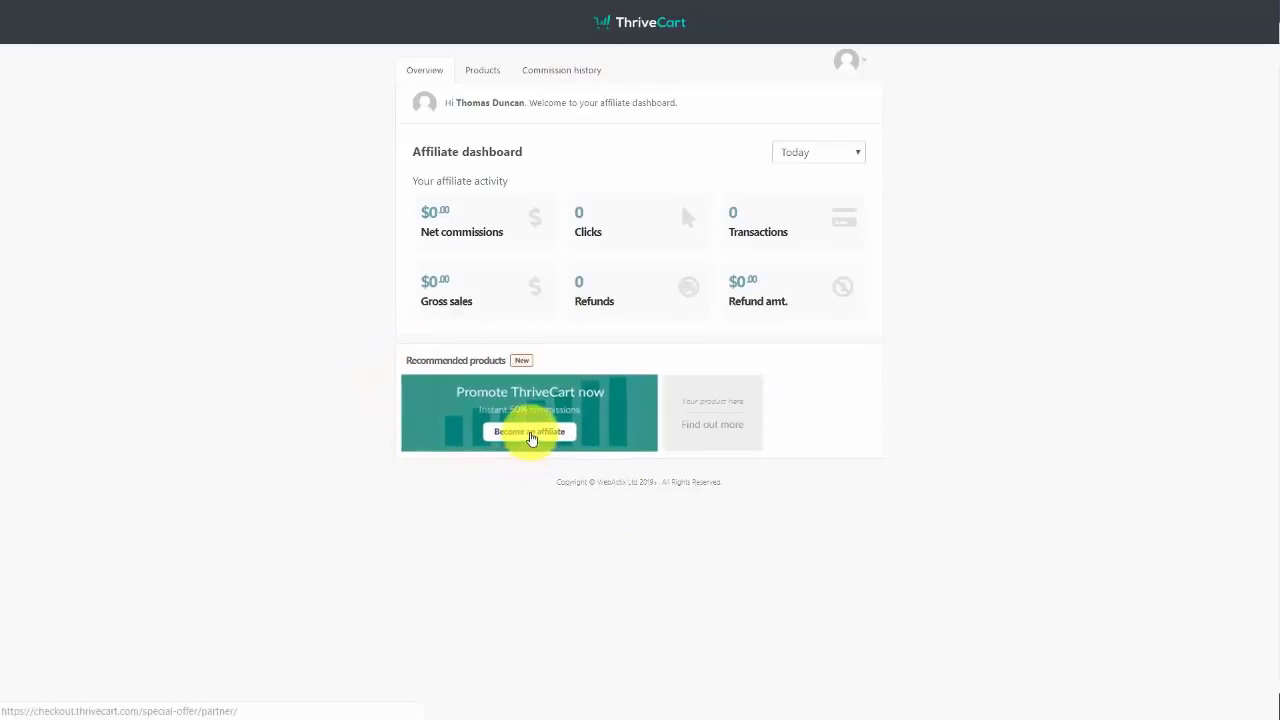
- Open the Become an affiliate offer for ThriveCart among the recommended products
click(531, 436)
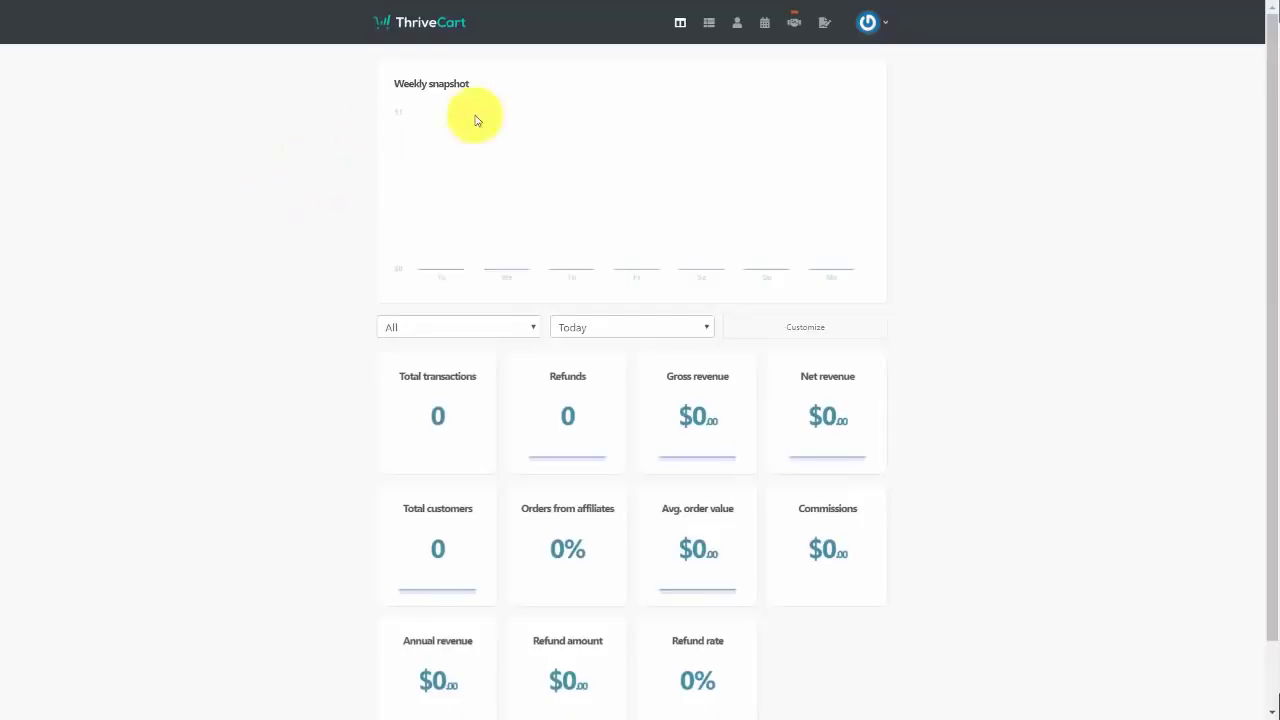
- In the account-wide invoice settings, set the starting invoice ID to 1001, save, and return to the settings
click(867, 22)
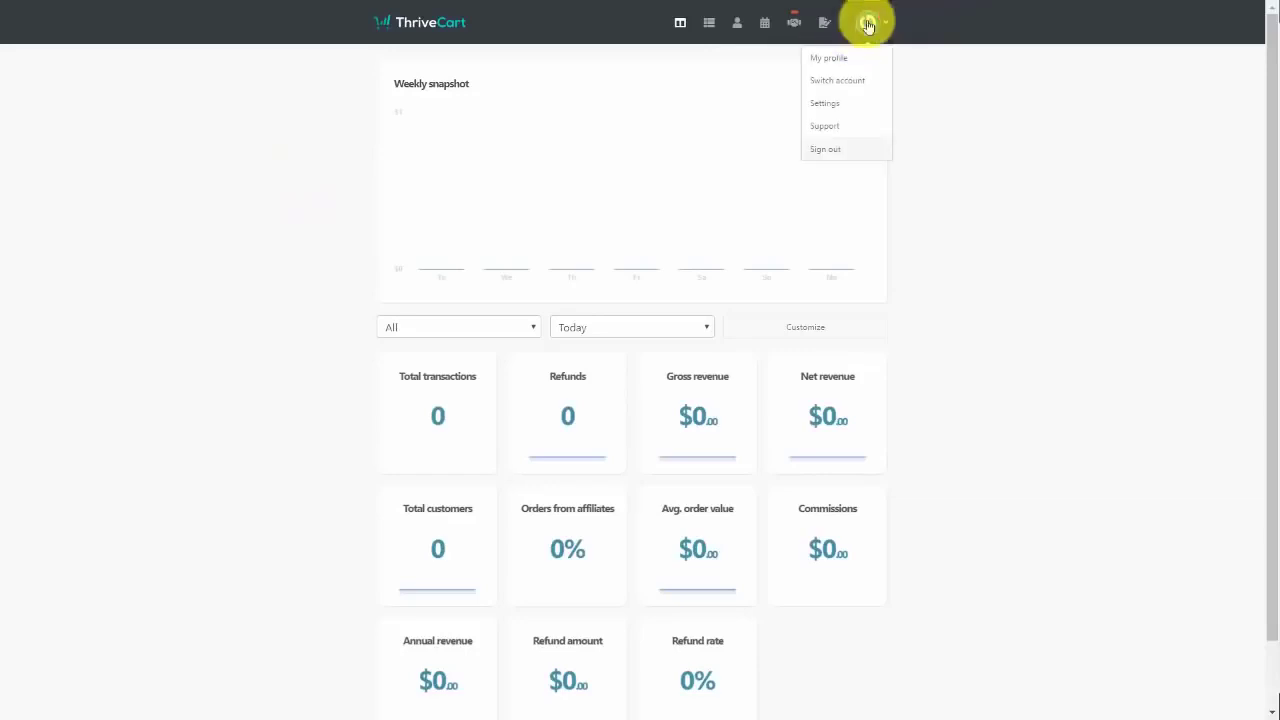
click(826, 104)
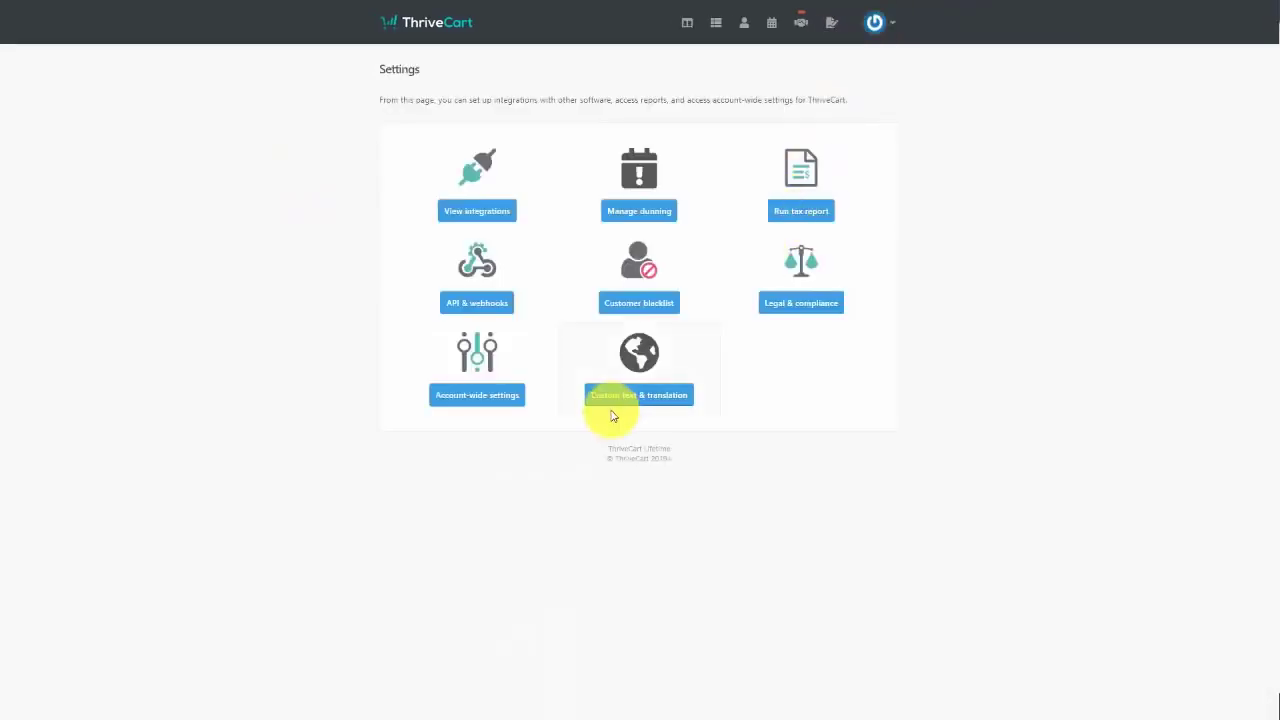
click(469, 397)
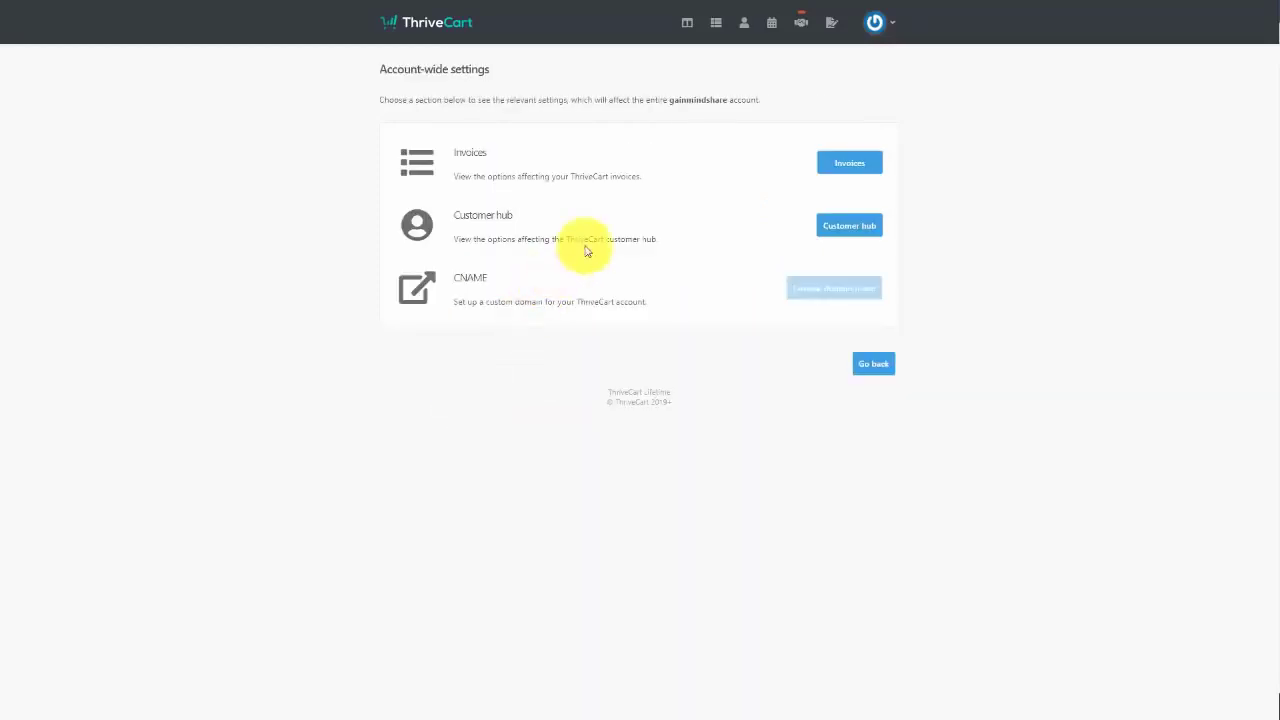
click(844, 163)
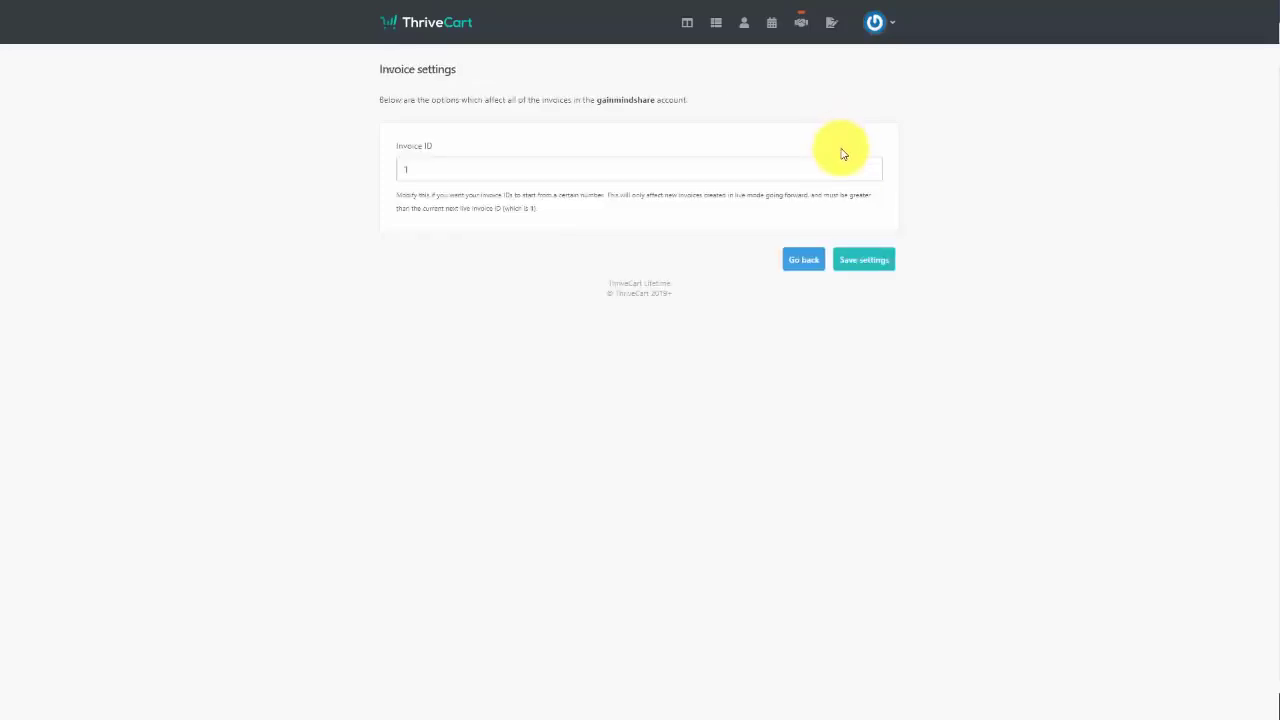
click(434, 164)
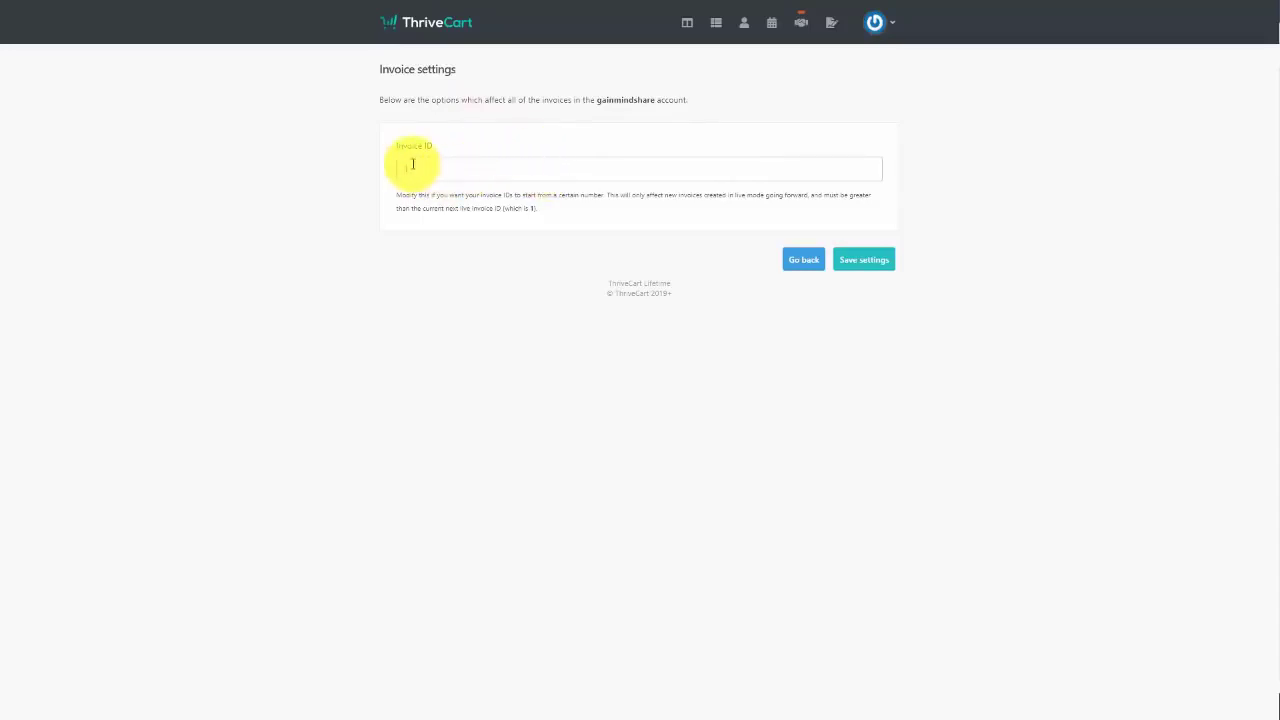
click(457, 168)
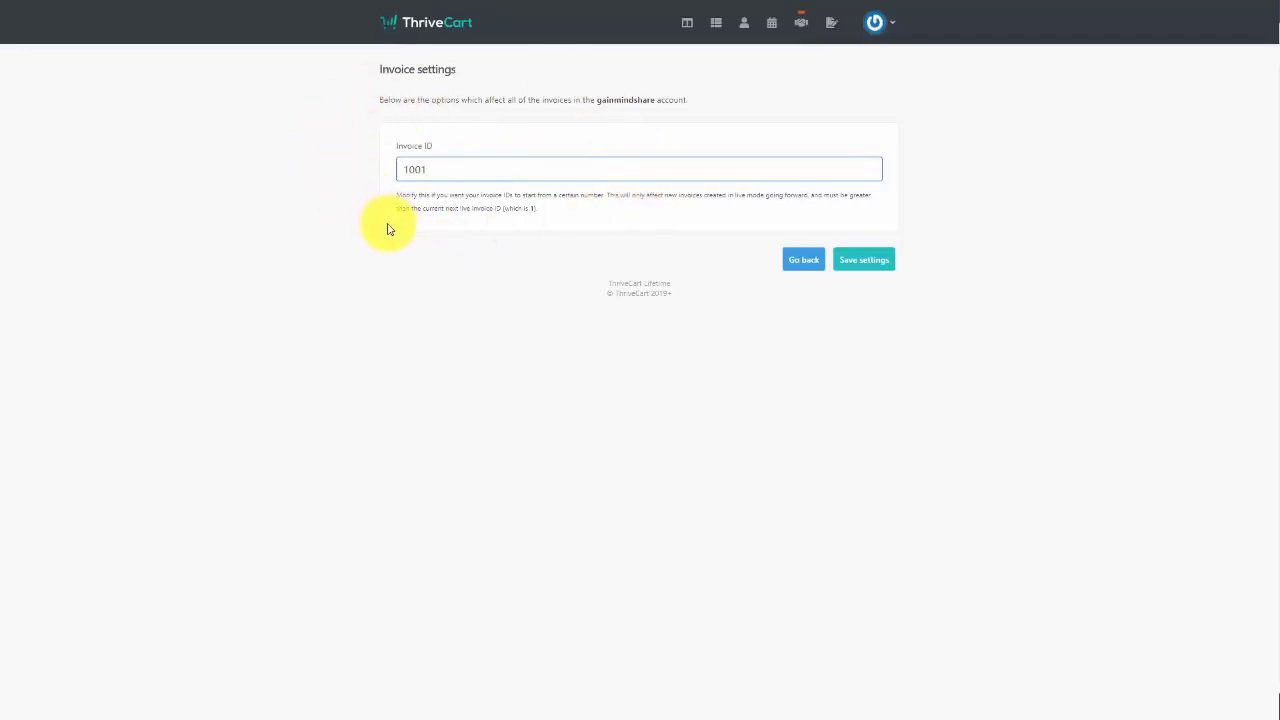
click(857, 265)
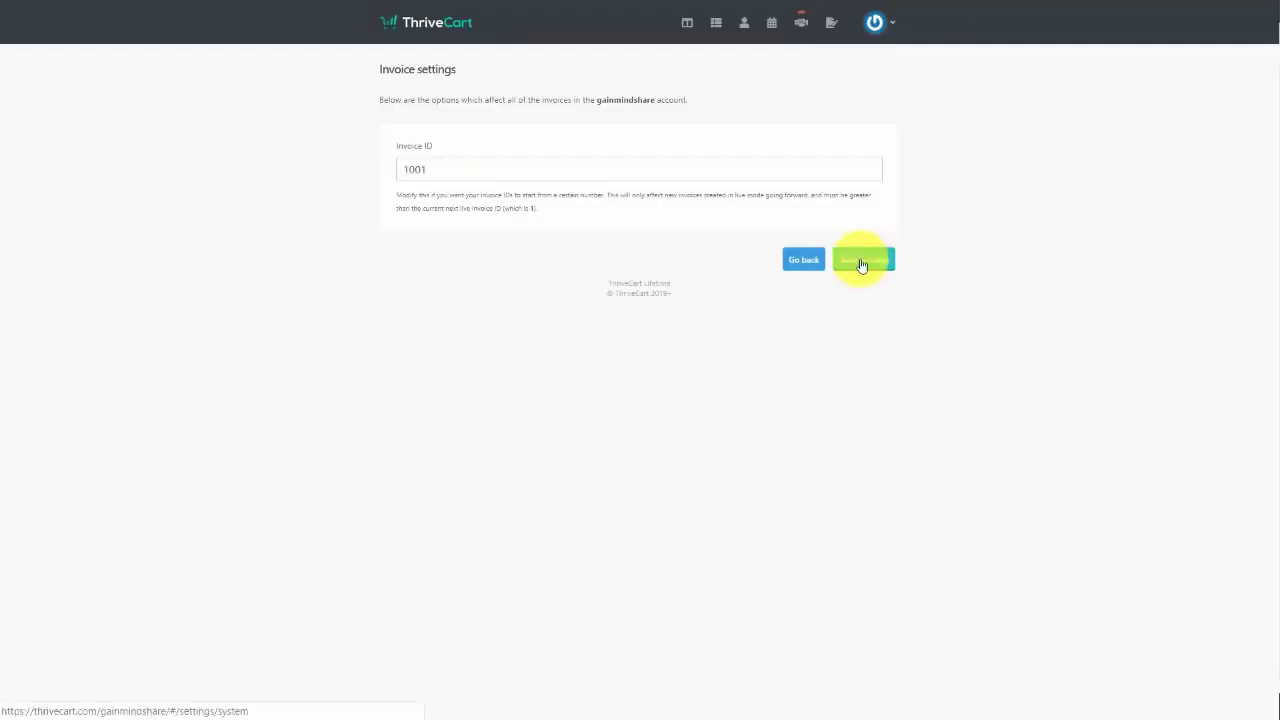
click(805, 266)
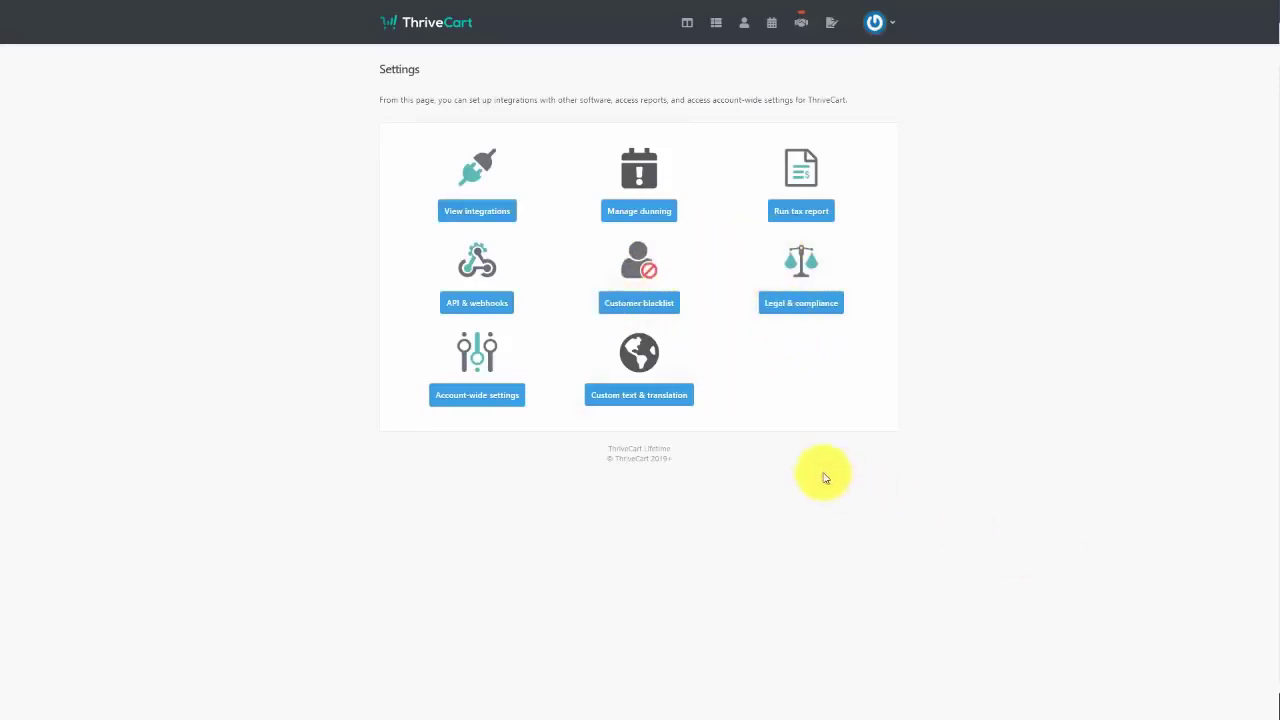
- Add a custom language profile named Spanish, based on the existing Español translation, and save it
click(632, 398)
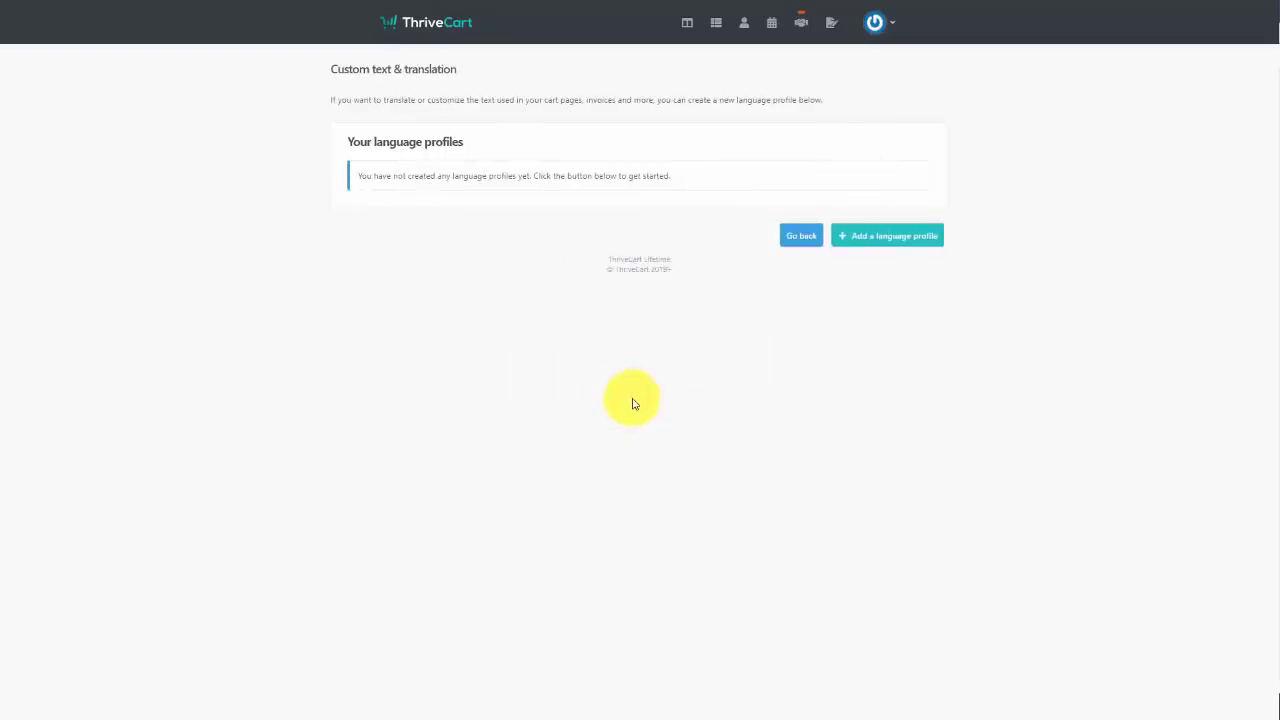
click(845, 240)
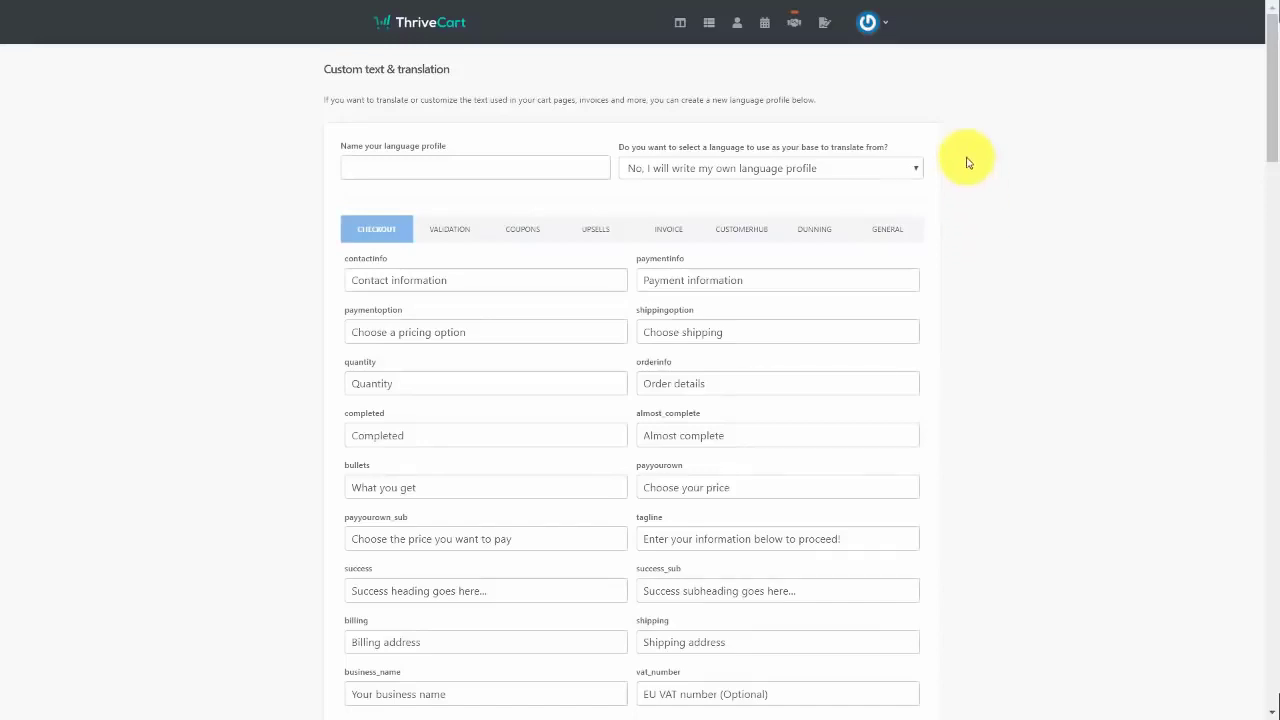
click(910, 172)
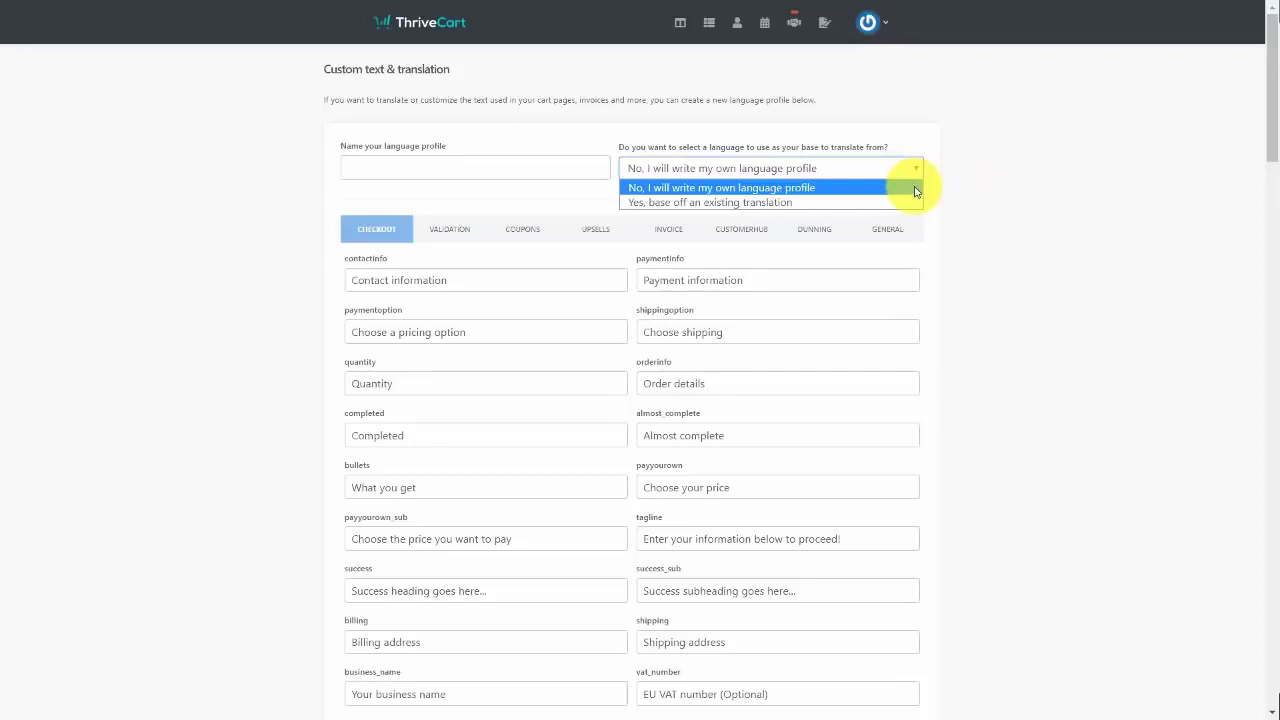
click(905, 202)
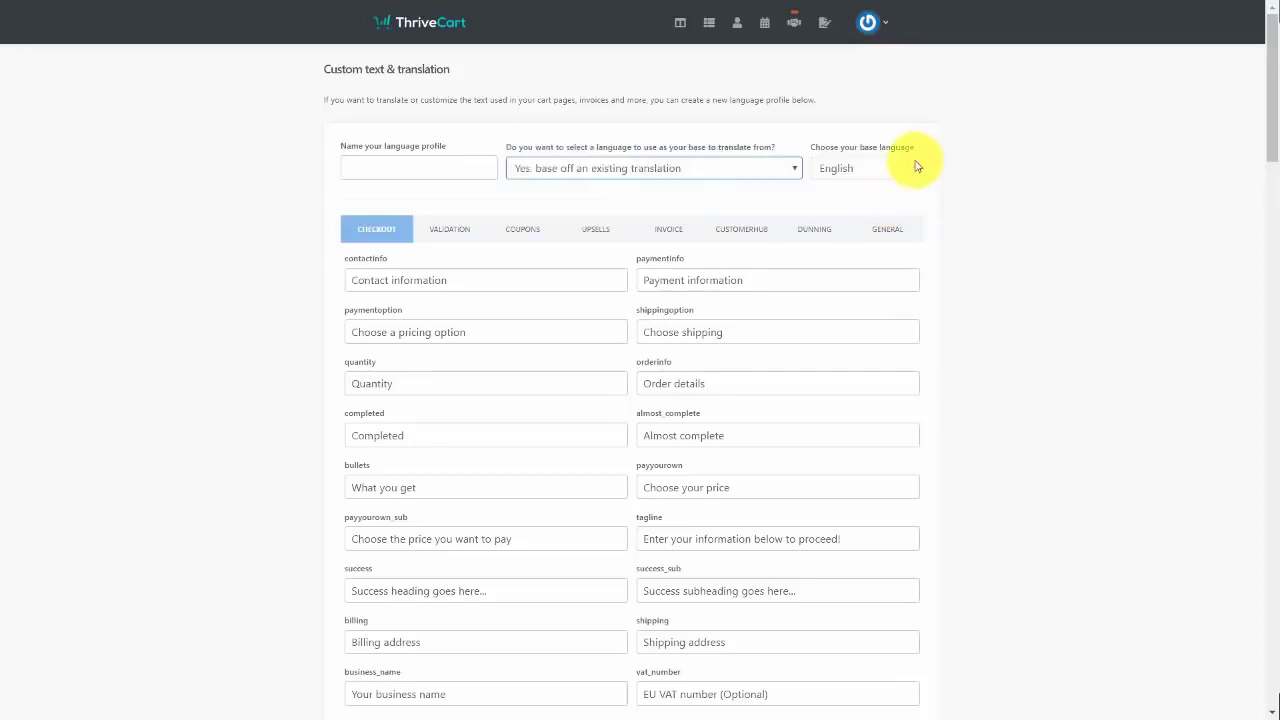
click(896, 179)
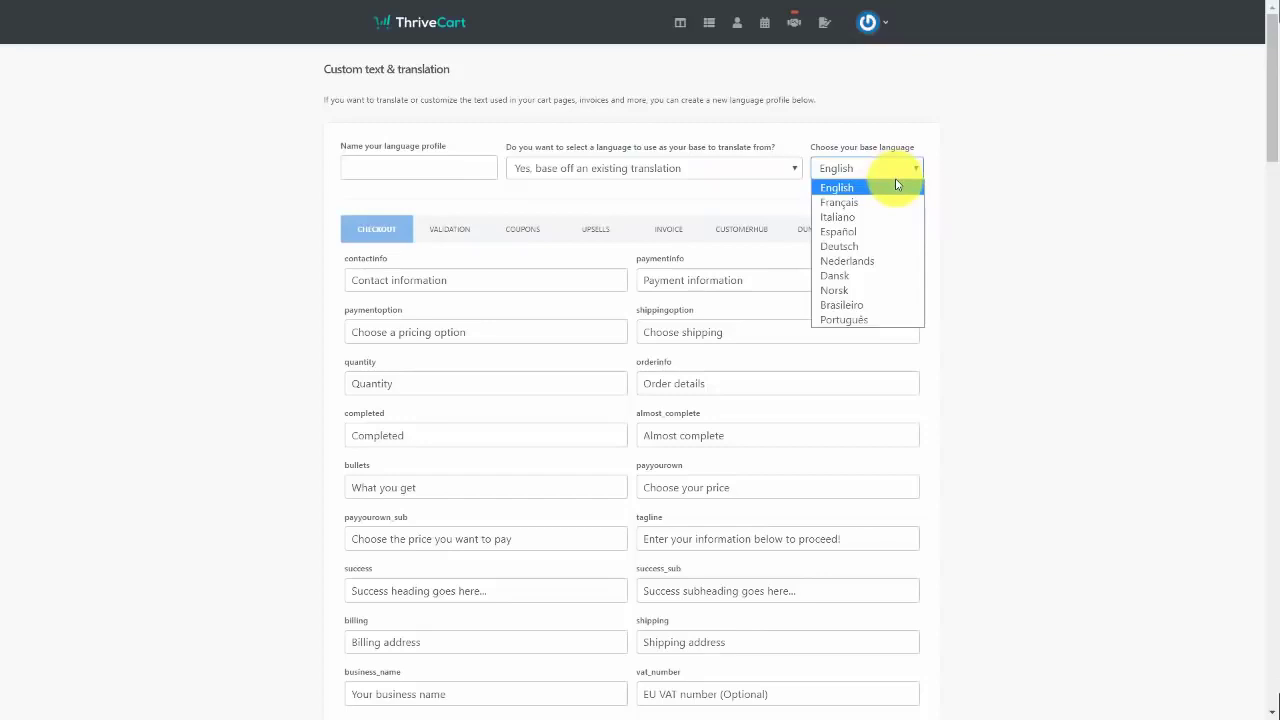
click(884, 232)
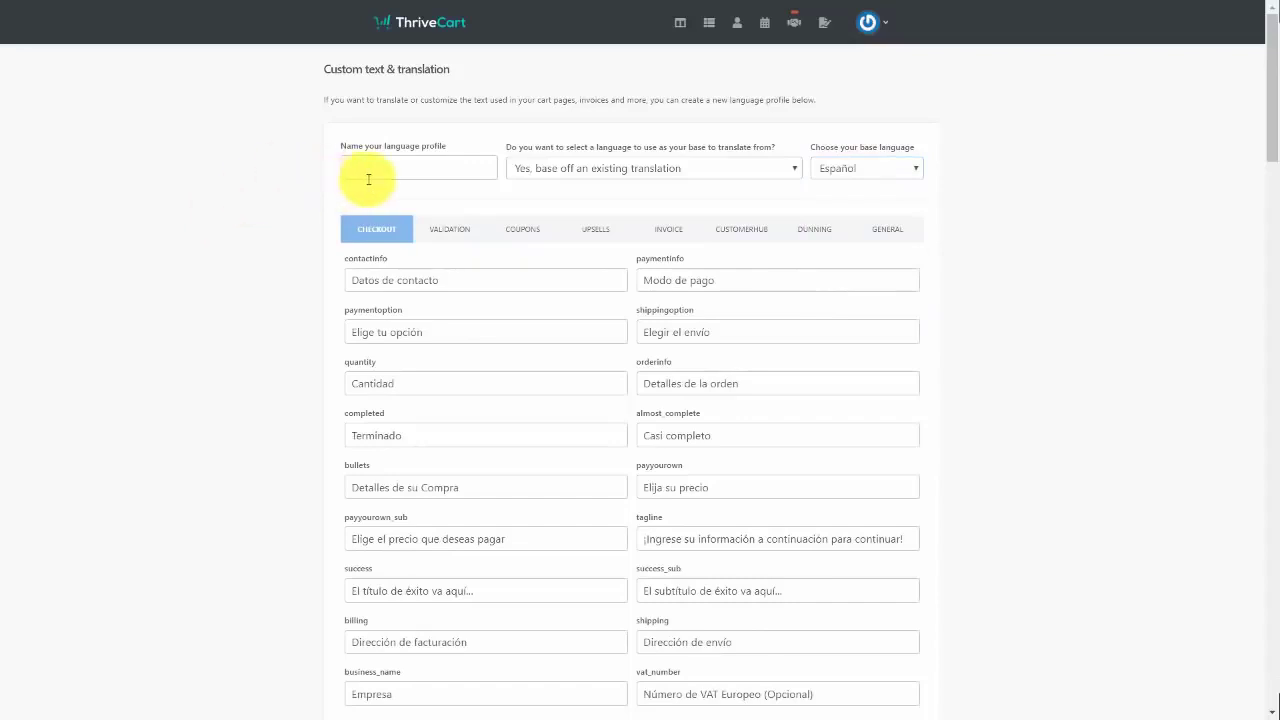
scroll(191, 480, down, 20)
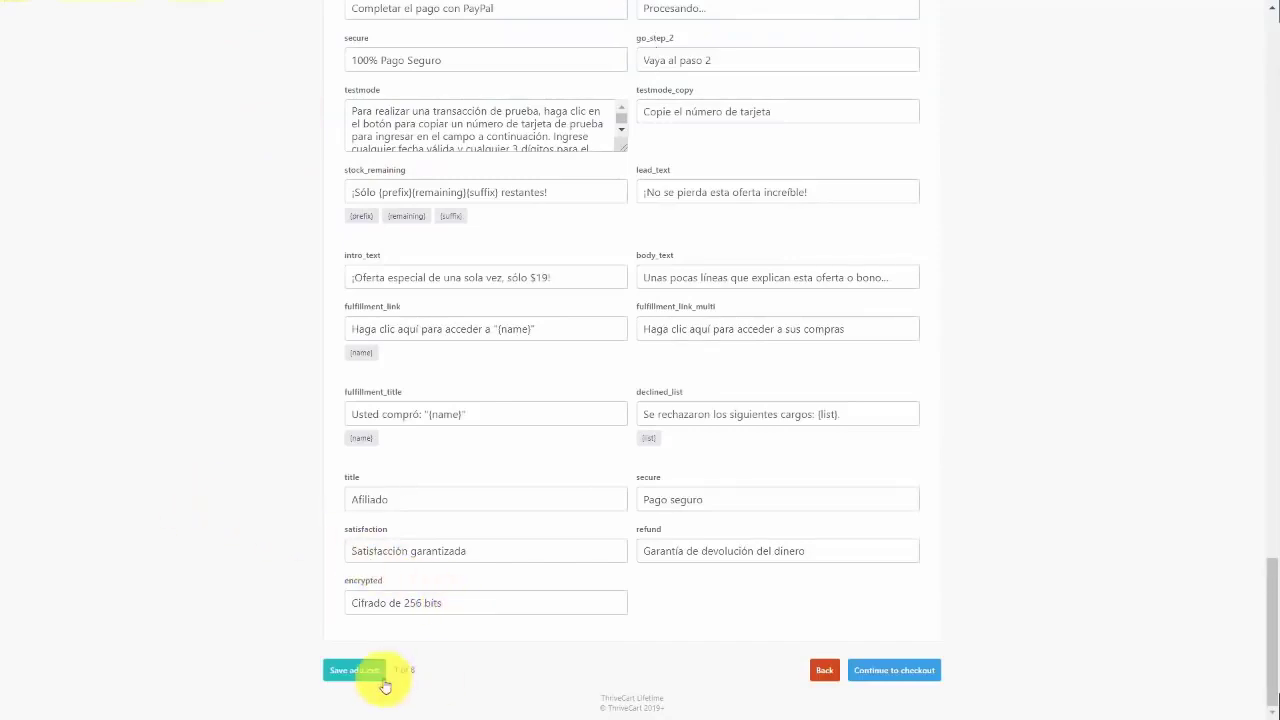
click(352, 670)
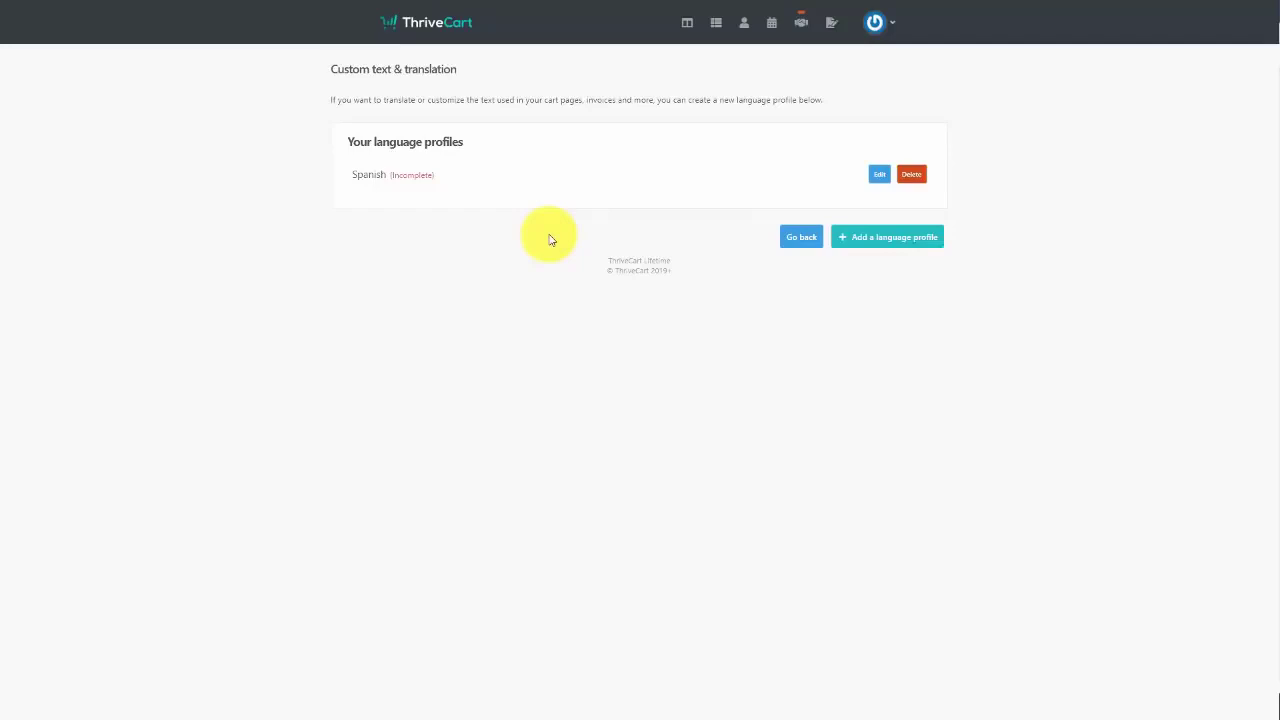
- Delete the Spanish language profile and confirm the deletion
click(912, 177)
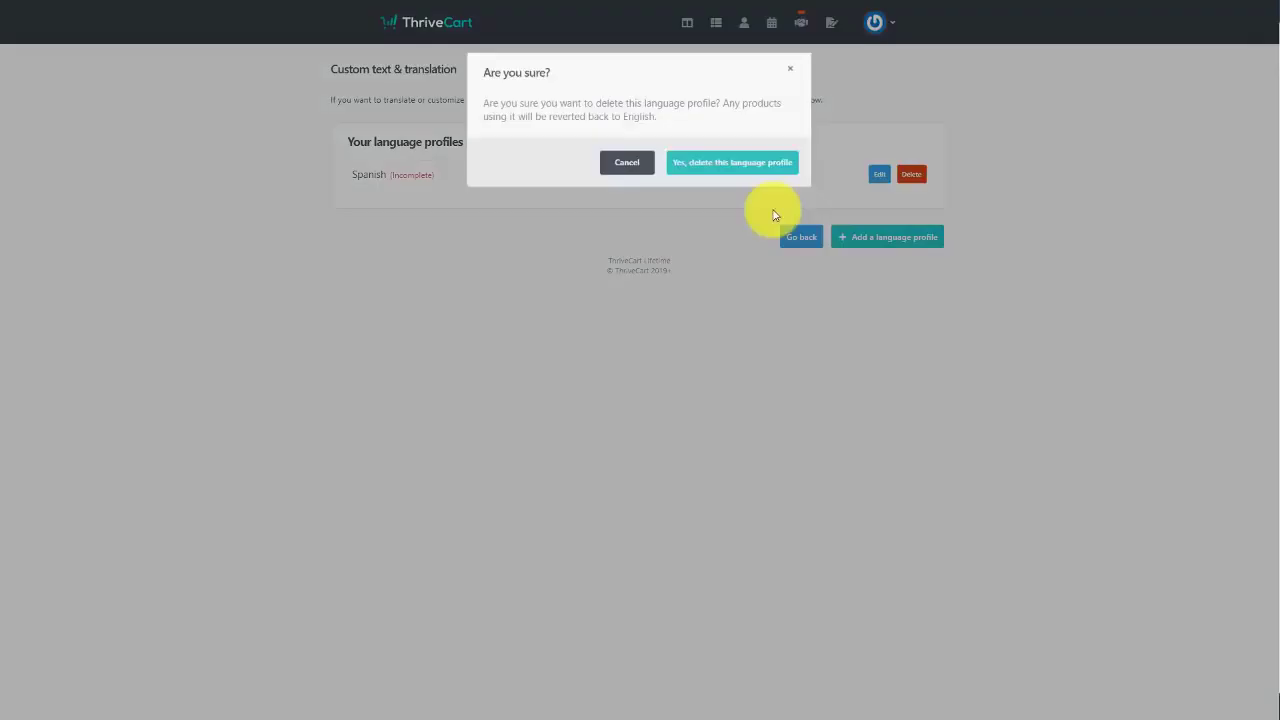
click(710, 172)
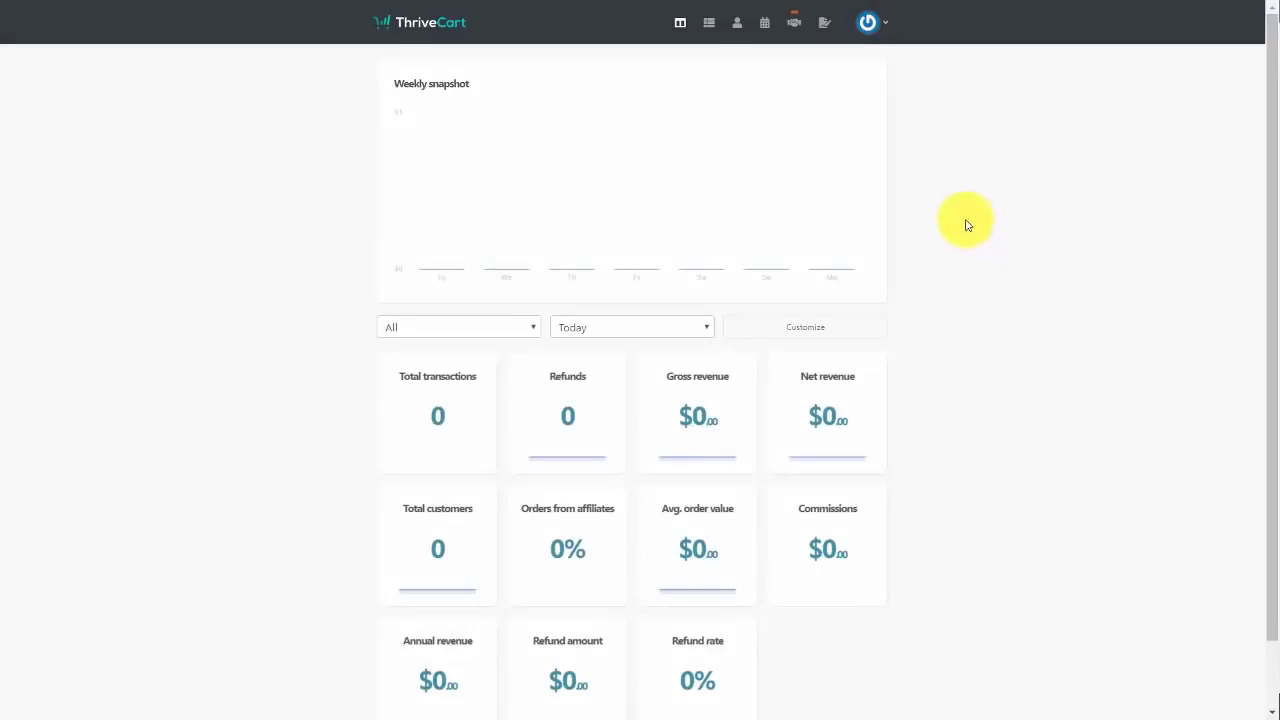
- In the account-wide customer hub settings, enter the support page address as the contact URL and upload the QR code logo
click(870, 21)
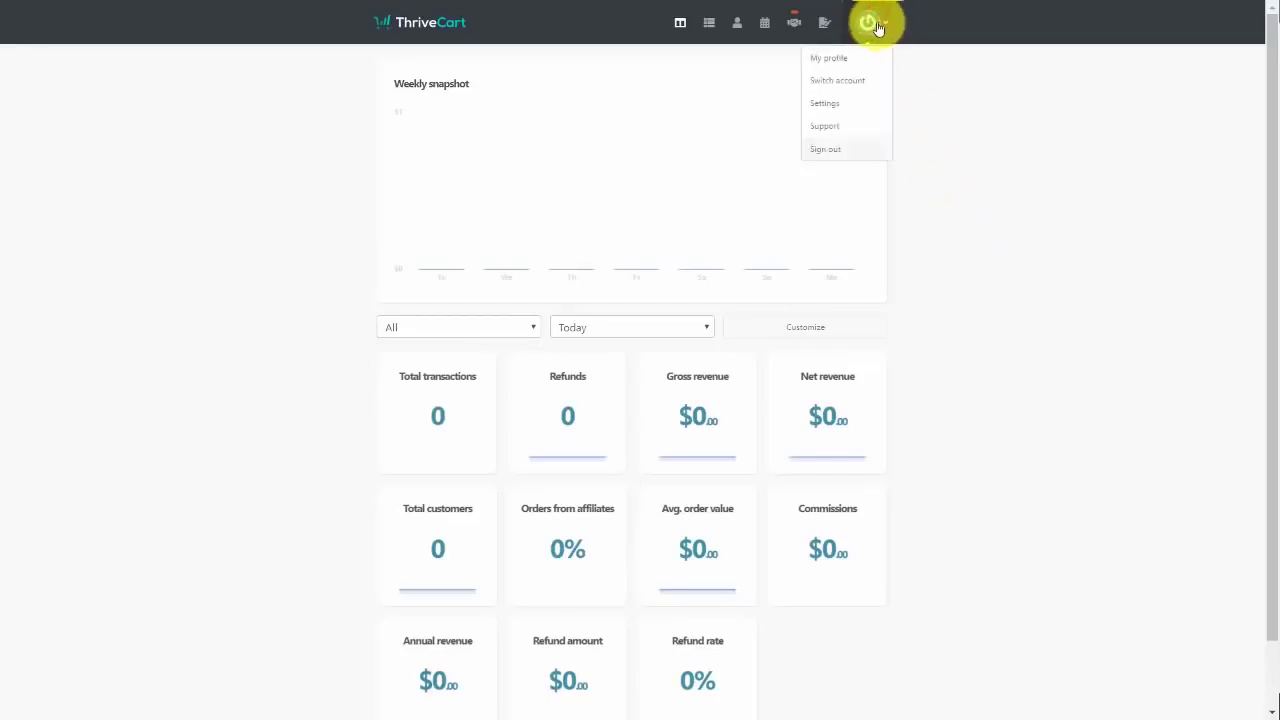
click(832, 107)
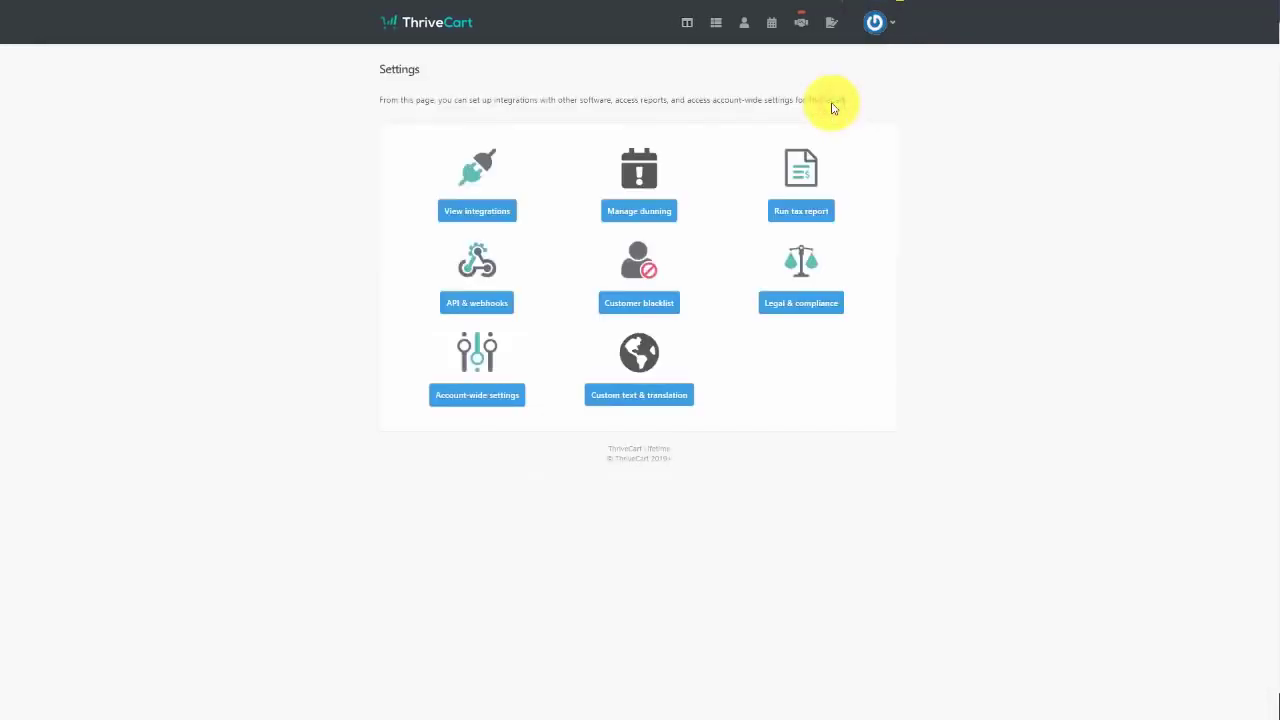
click(484, 396)
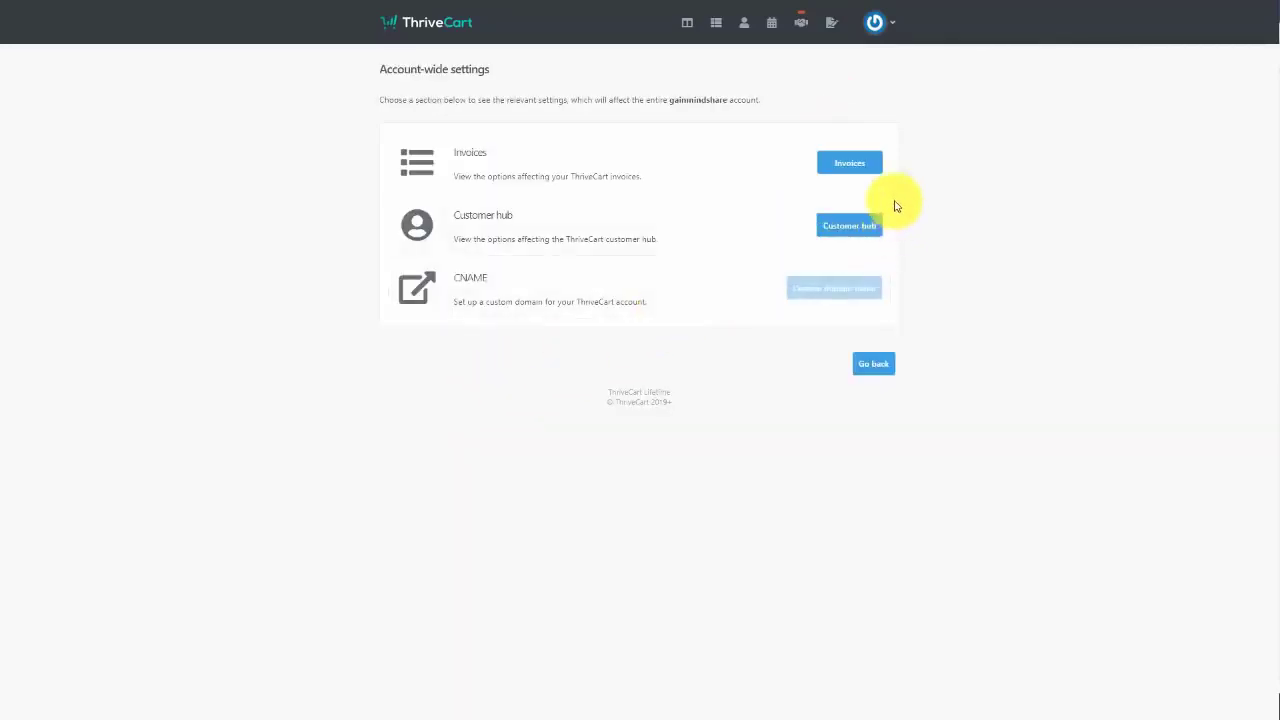
click(849, 226)
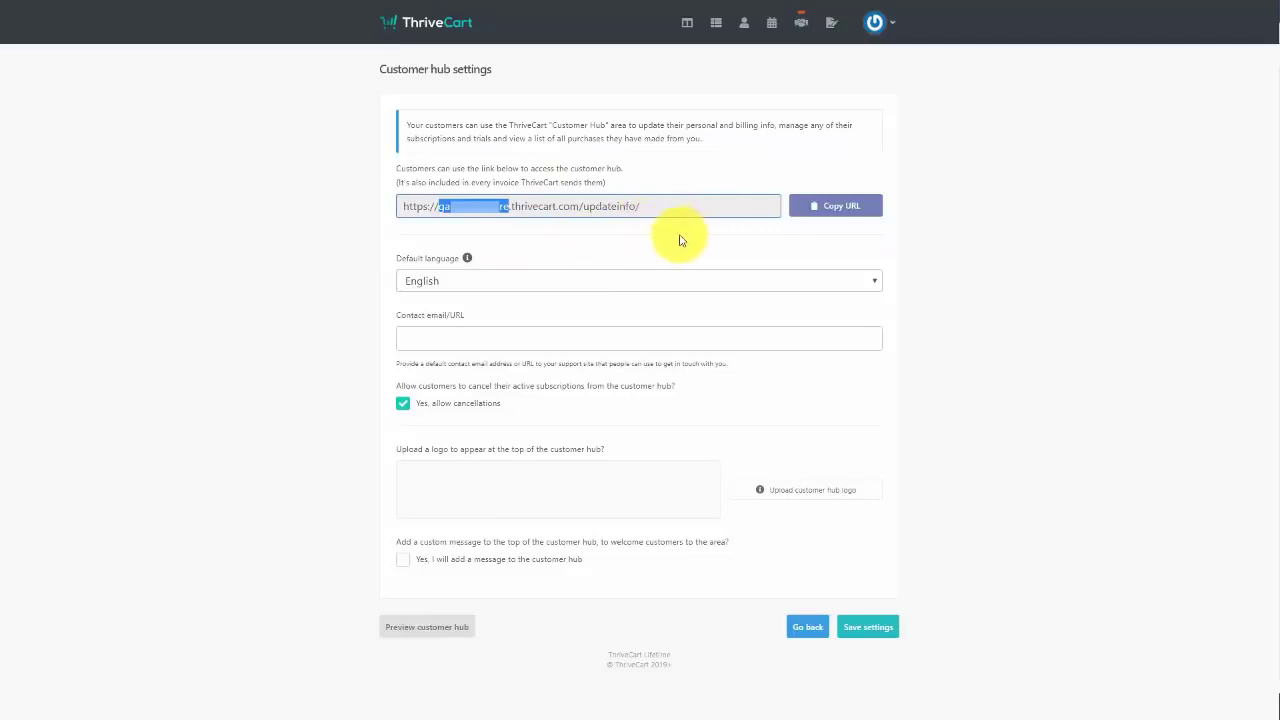
click(605, 345)
text(http://thomasduncanone.com/support)
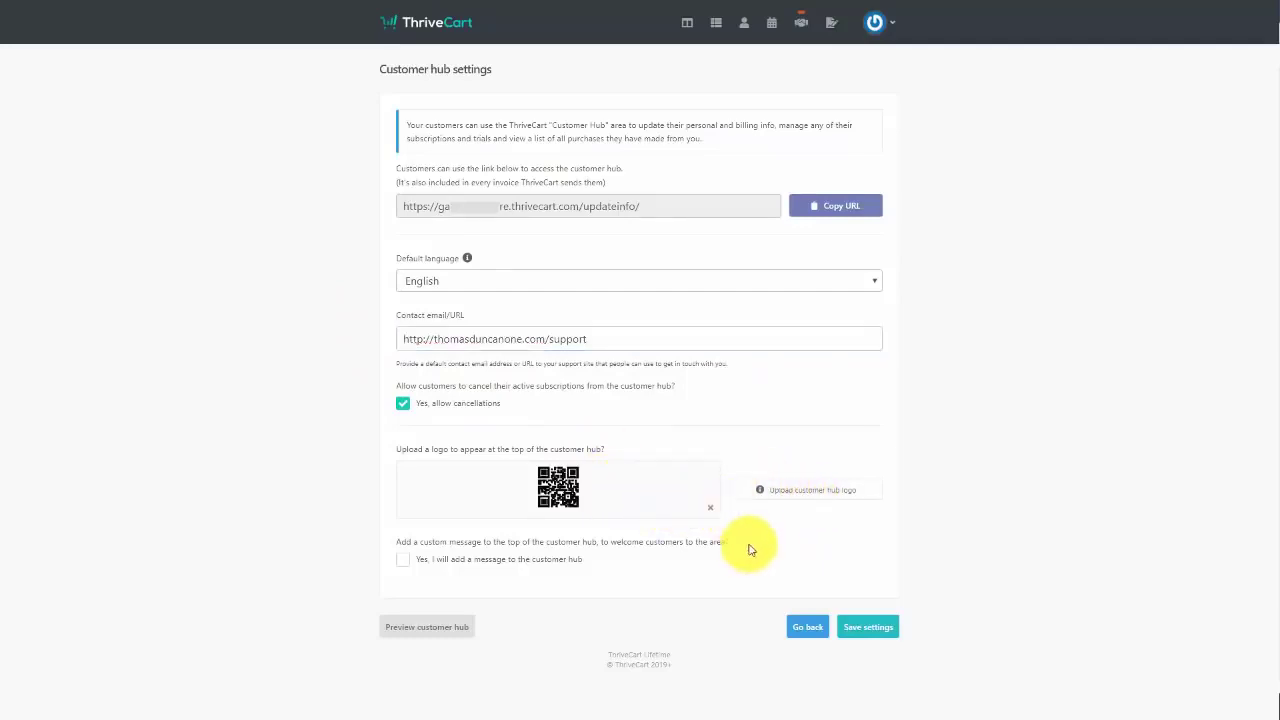
- Enable the custom customer hub message and set it to "Direct all questions to our Support Desk. Thanks!"
click(402, 560)
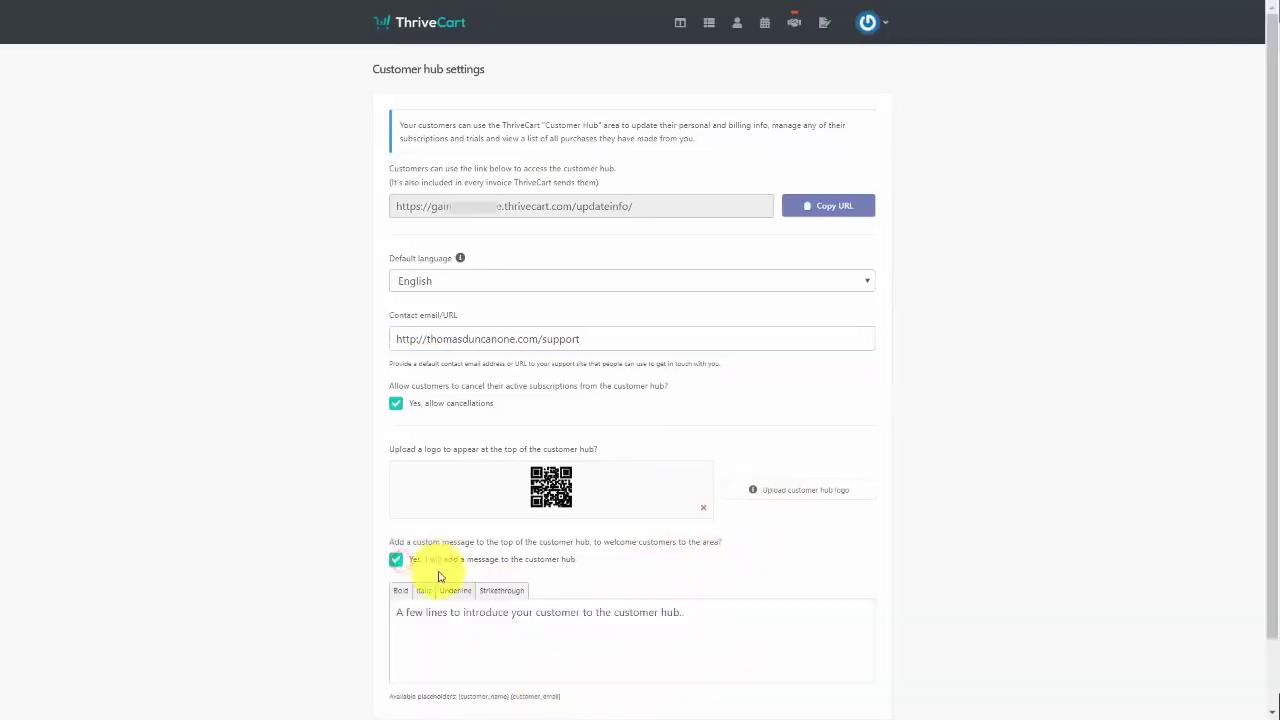
text(Direct all questions to our Support Desk.  Thanks!)
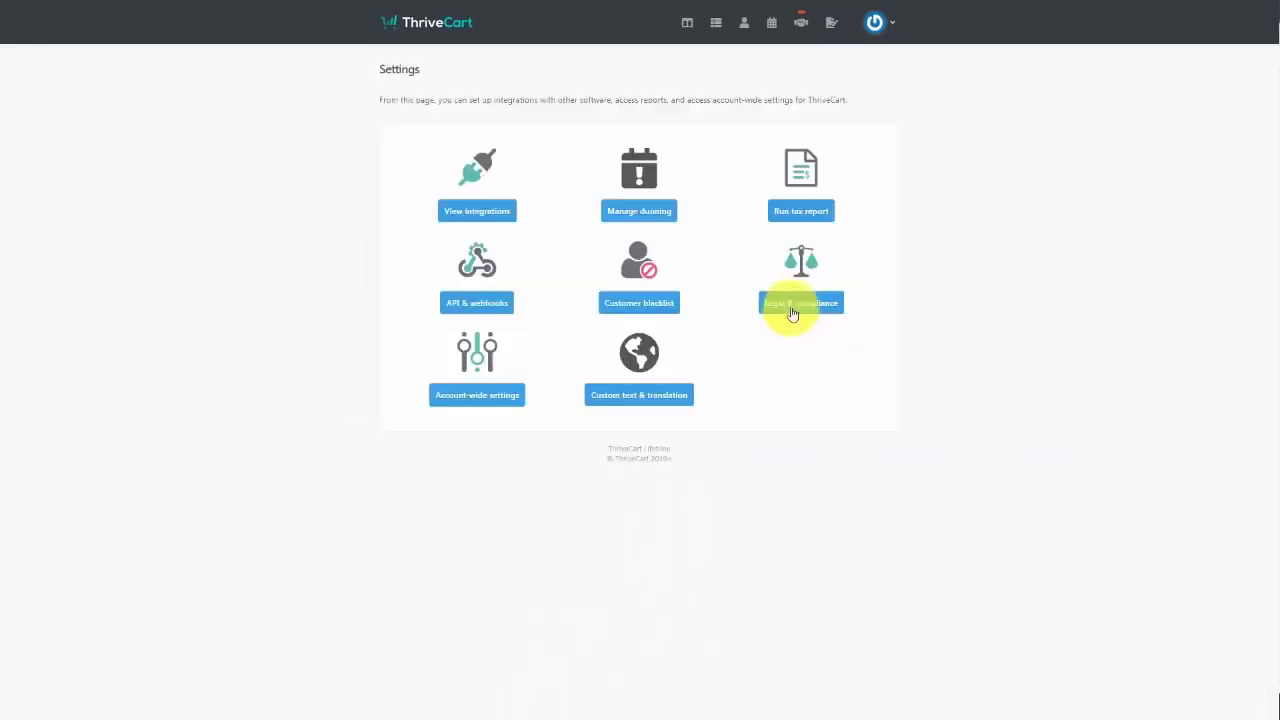
- Open the customer blacklist and add a customer's email address to it
click(626, 303)
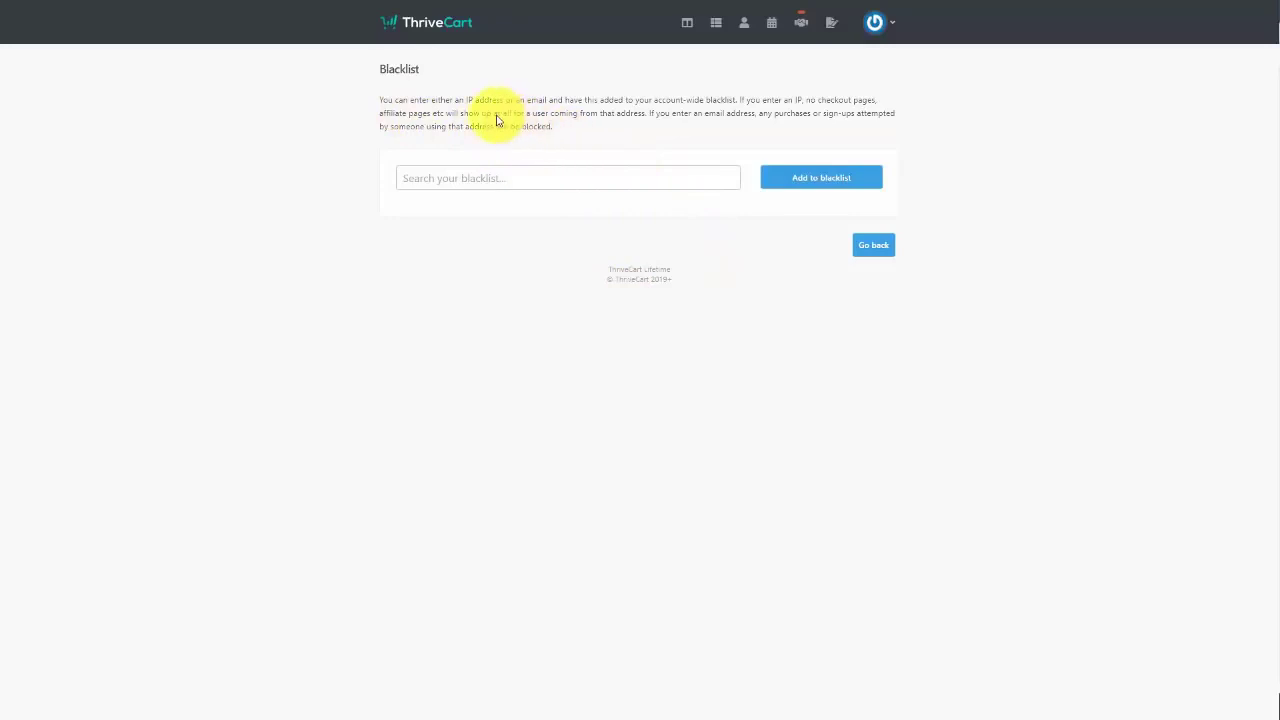
click(612, 176)
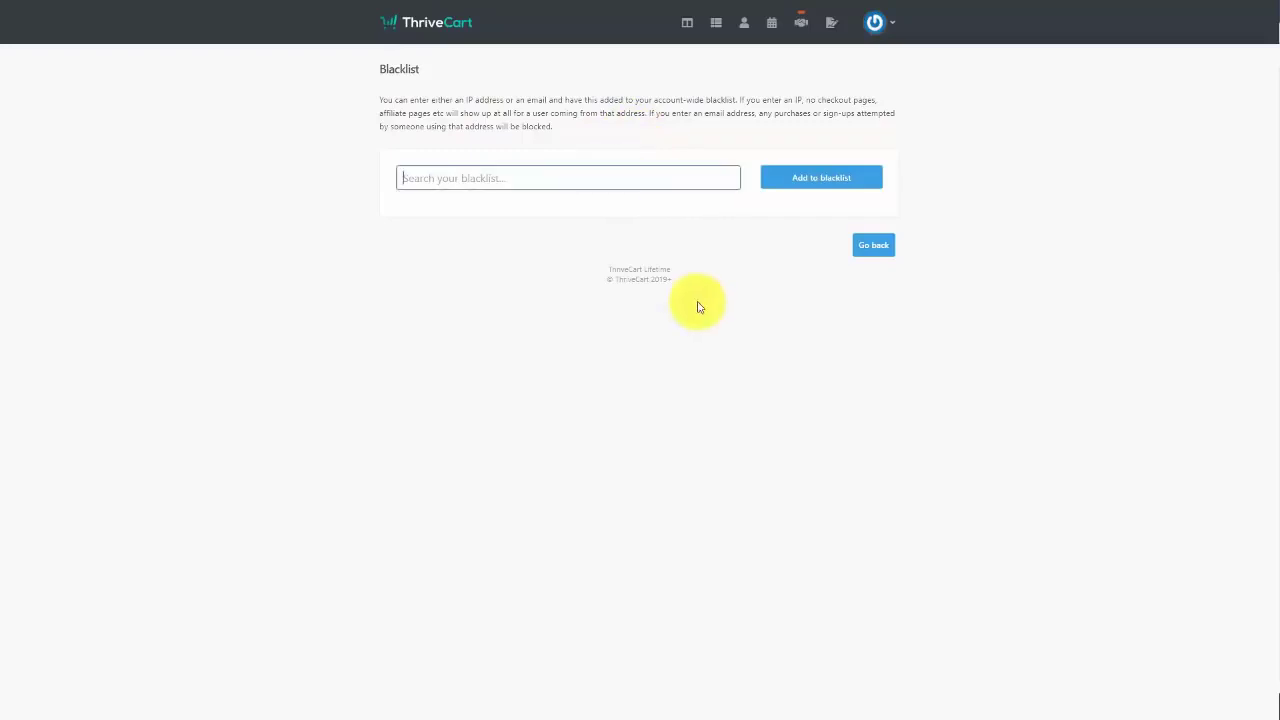
click(812, 184)
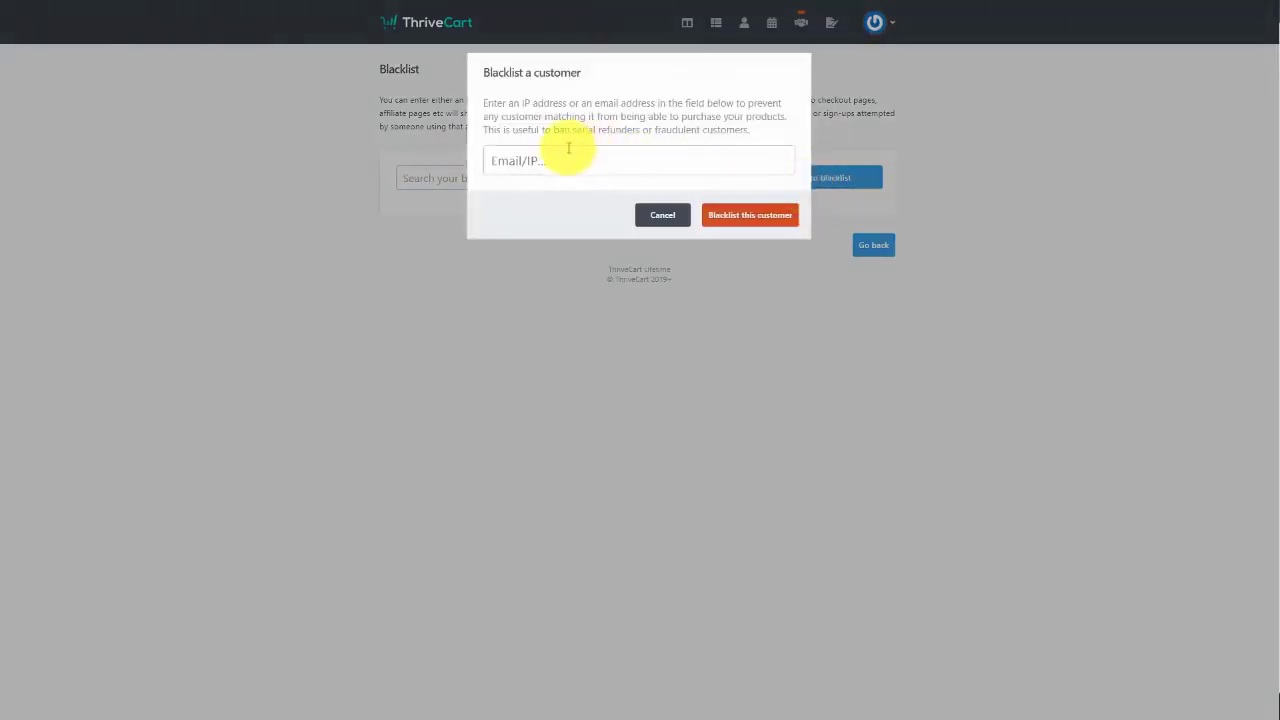
click(552, 160)
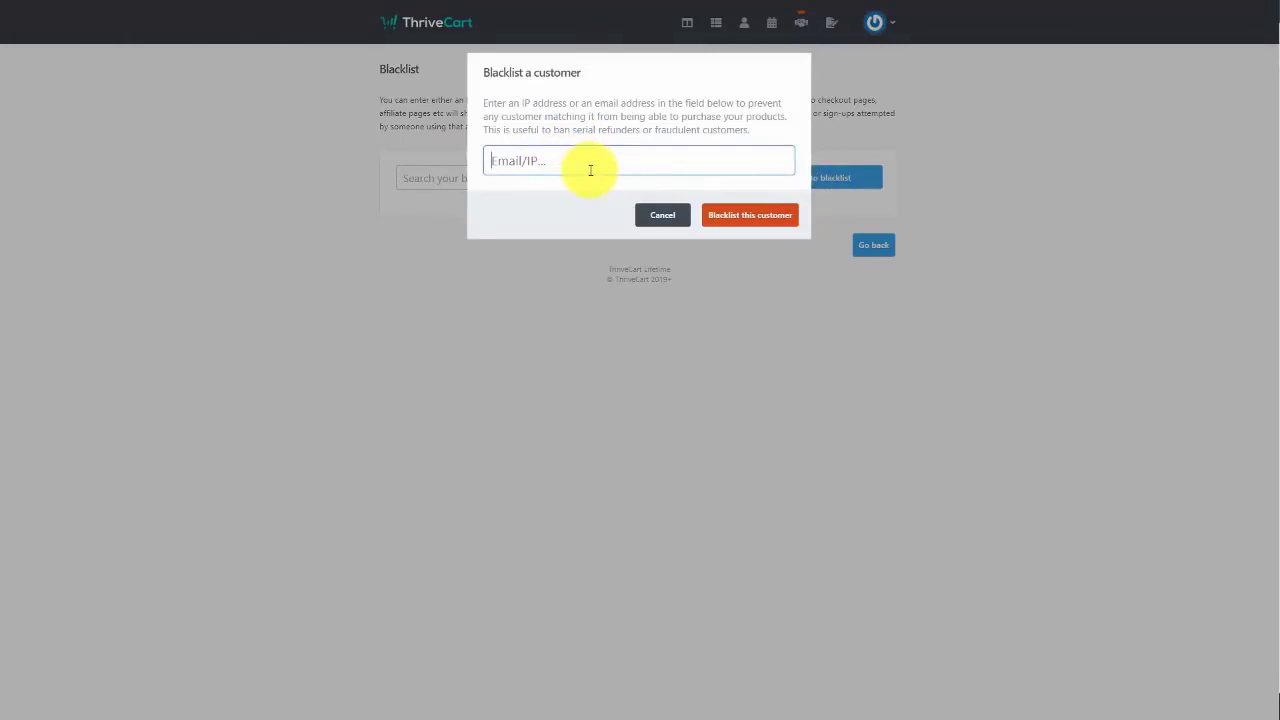
key(ctrl+v)
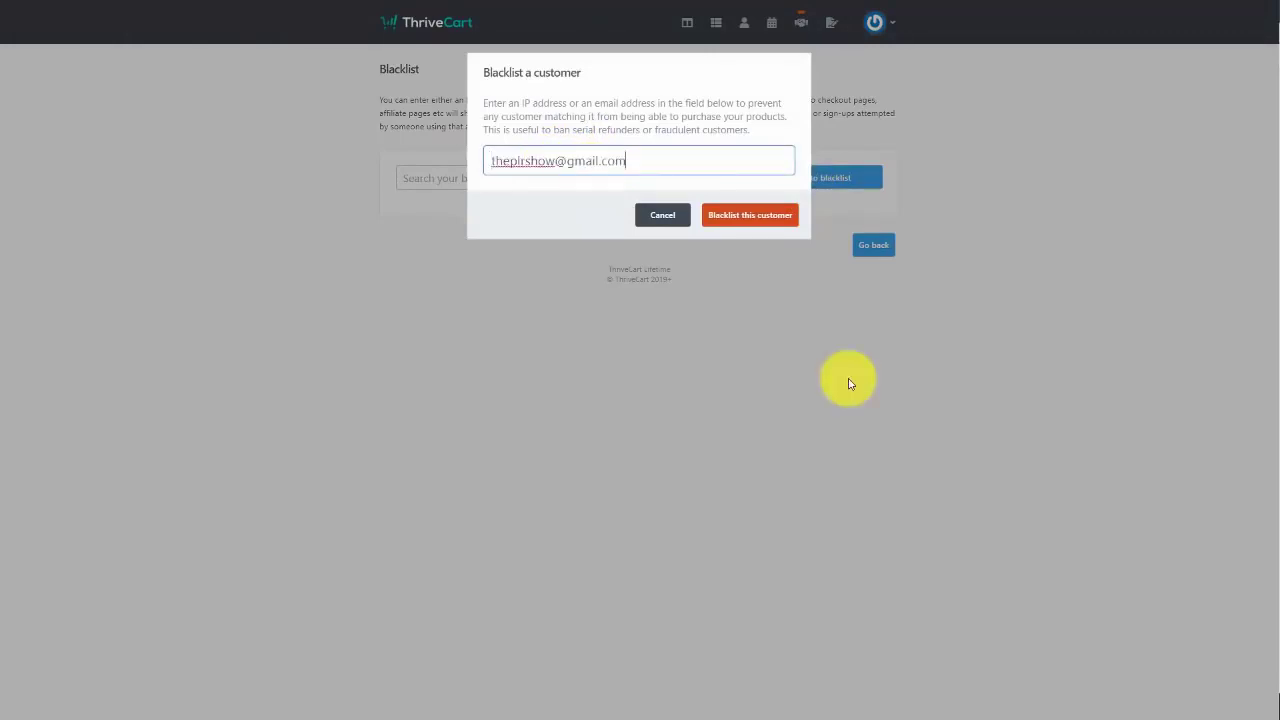
click(747, 224)
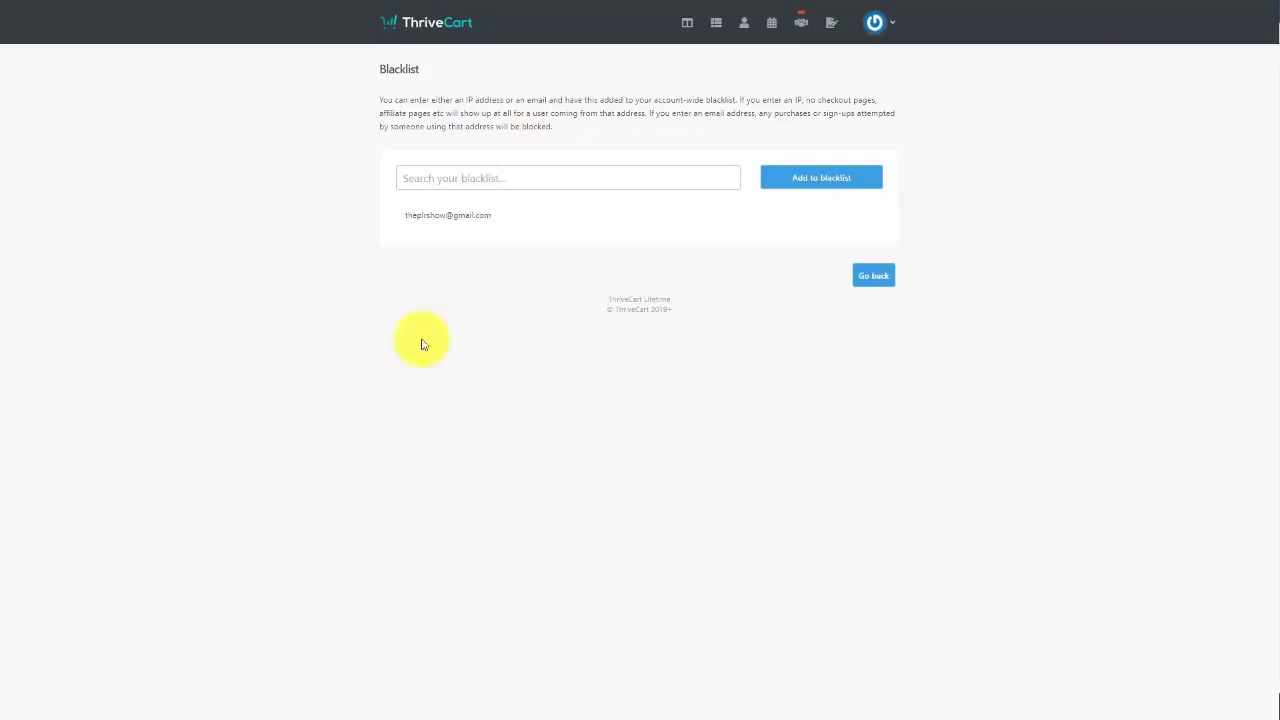
- Remove the customer's email address from the blacklist and confirm the removal
click(852, 216)
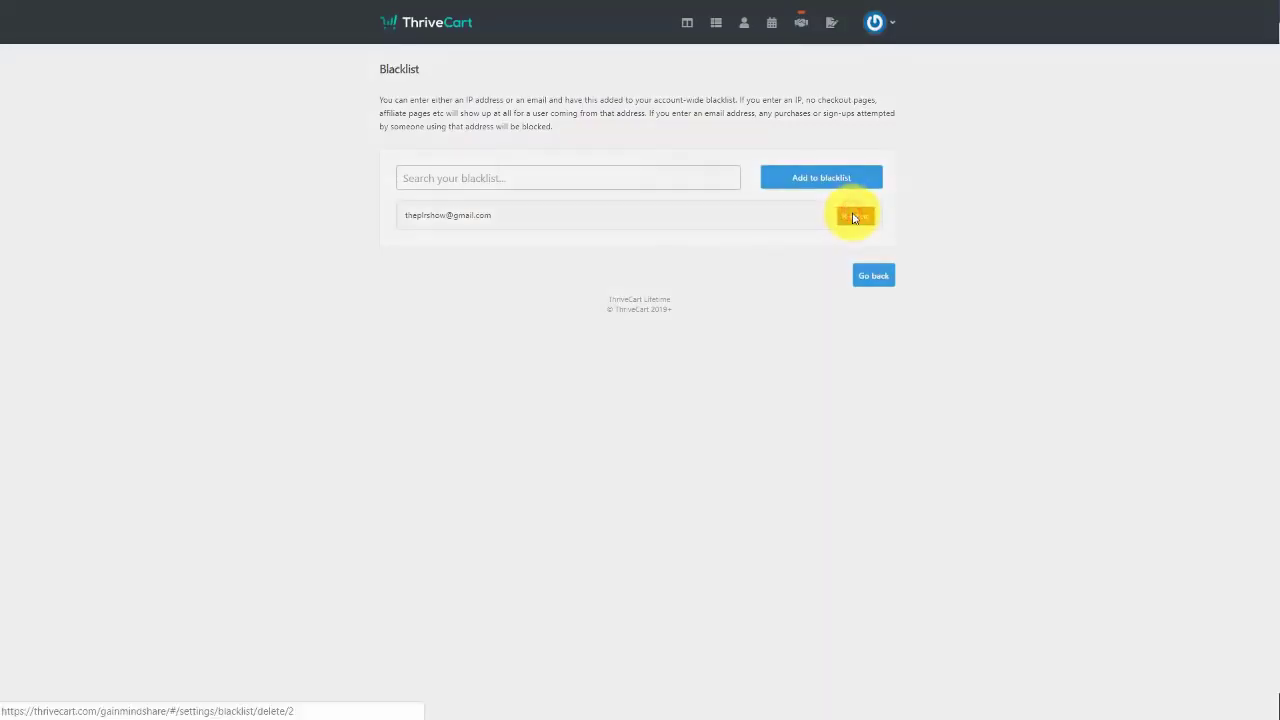
click(741, 166)
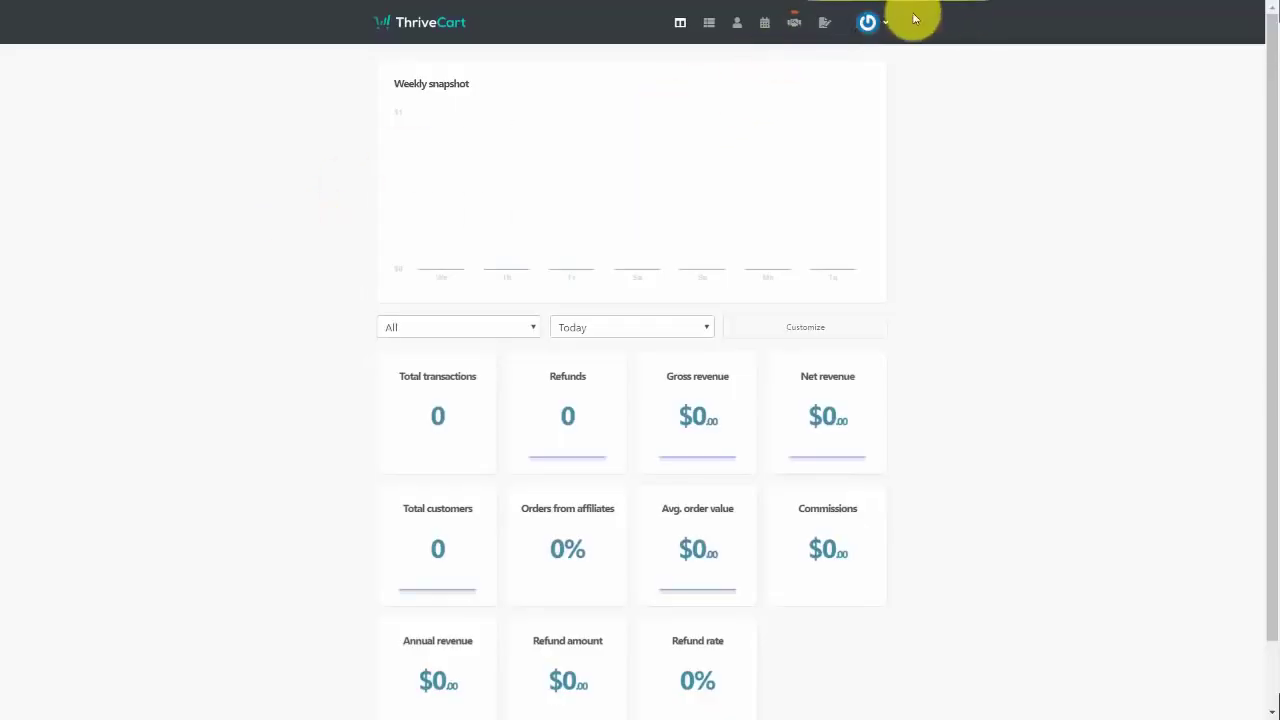
- Open the legal and compliance settings and view ThriveCart's documentation and policies
click(881, 26)
click(882, 22)
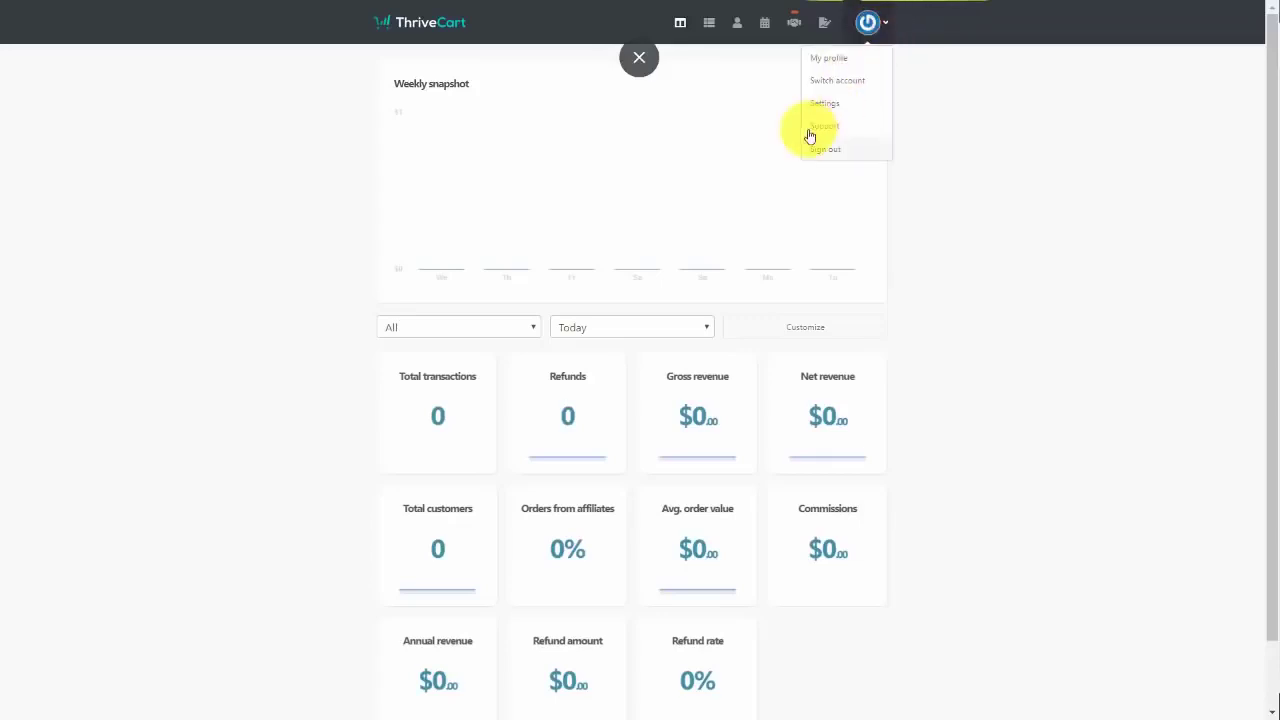
click(832, 108)
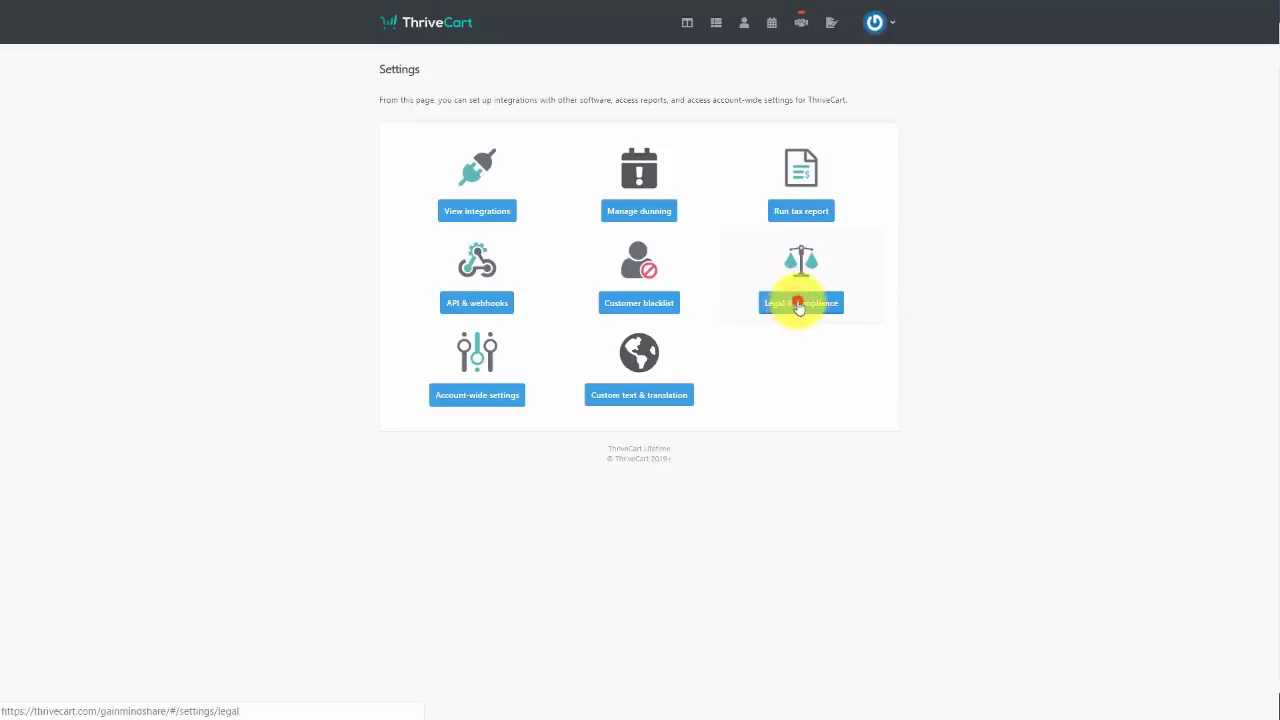
click(799, 304)
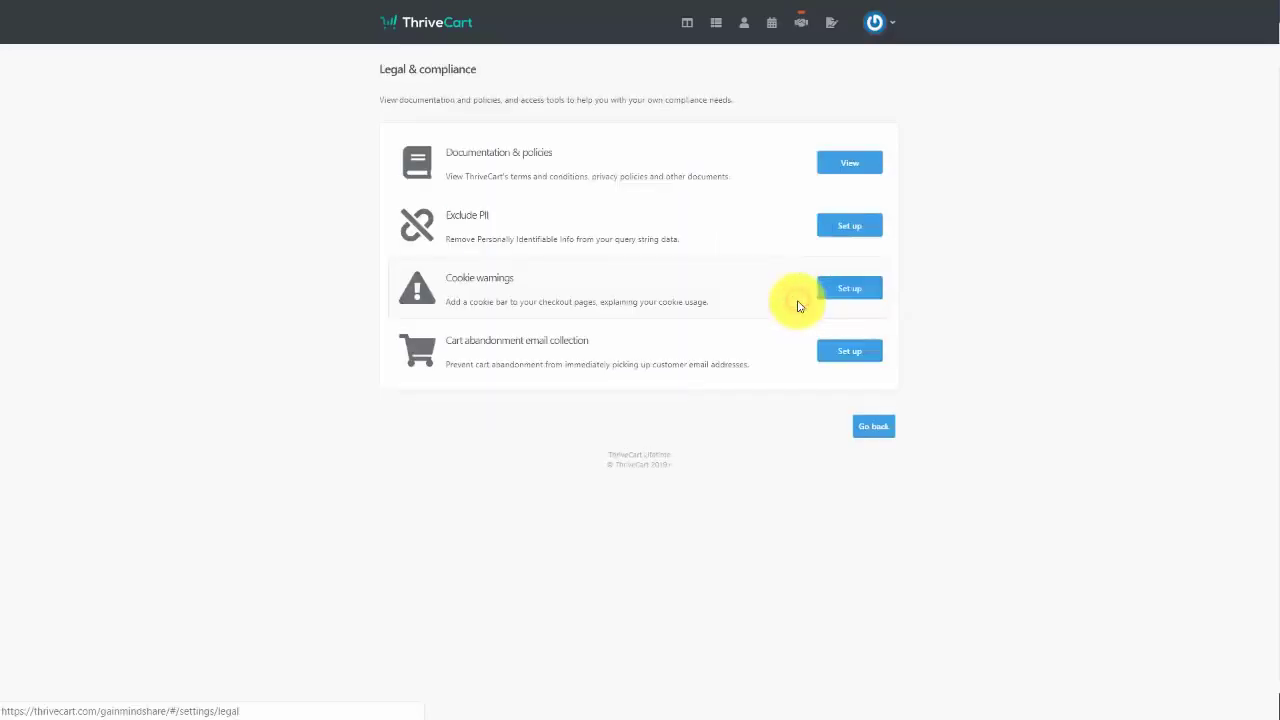
click(843, 170)
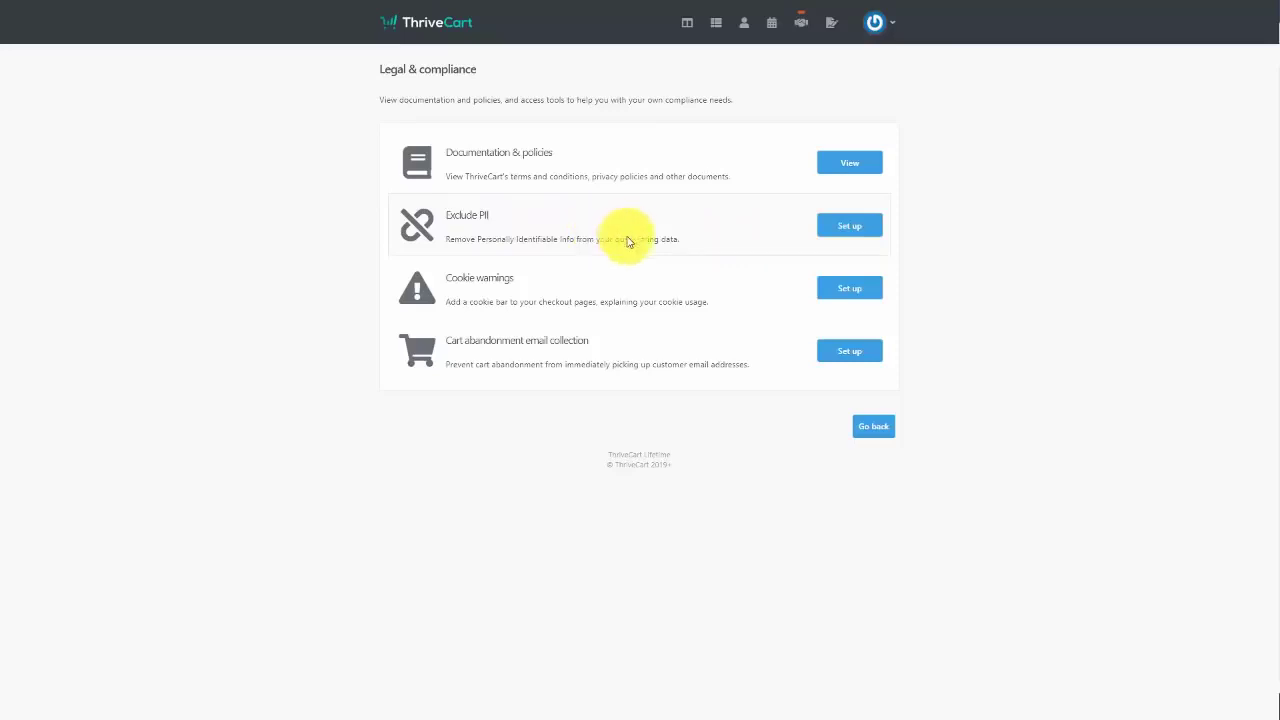
- Try the option to exclude PII from the query string data passed to the success URLs, leaving it unsaved
click(840, 228)
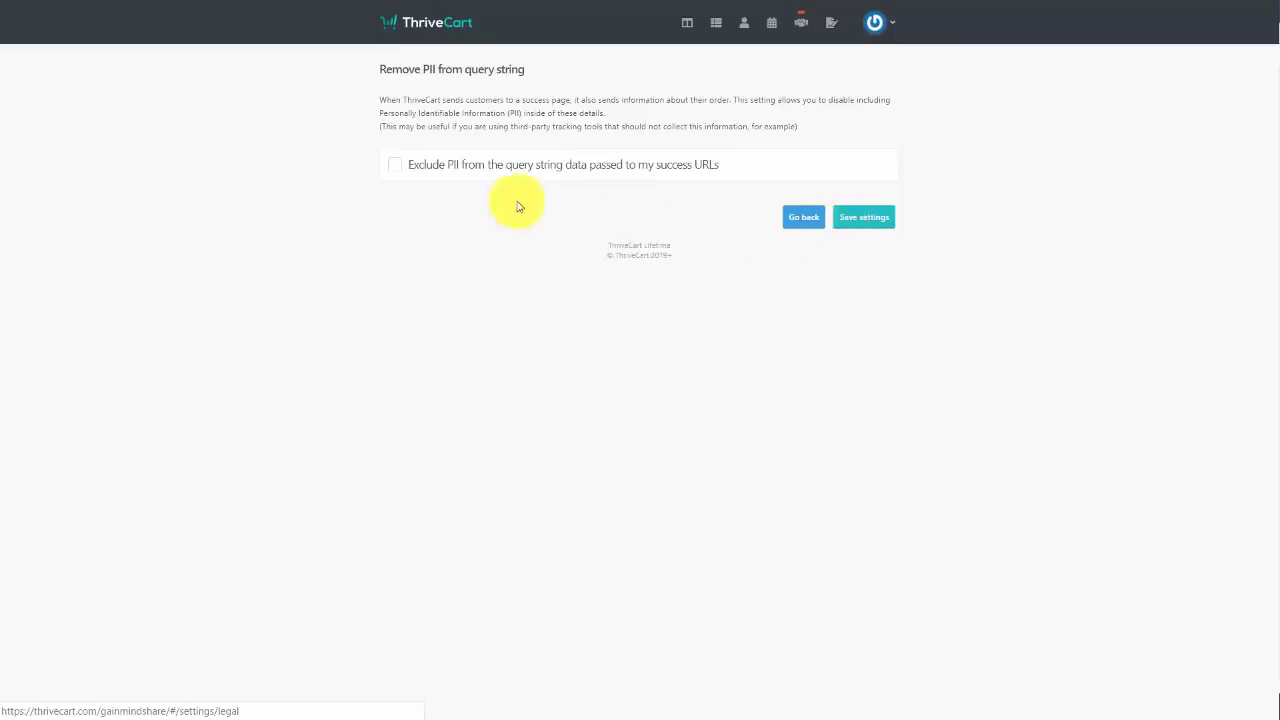
click(396, 167)
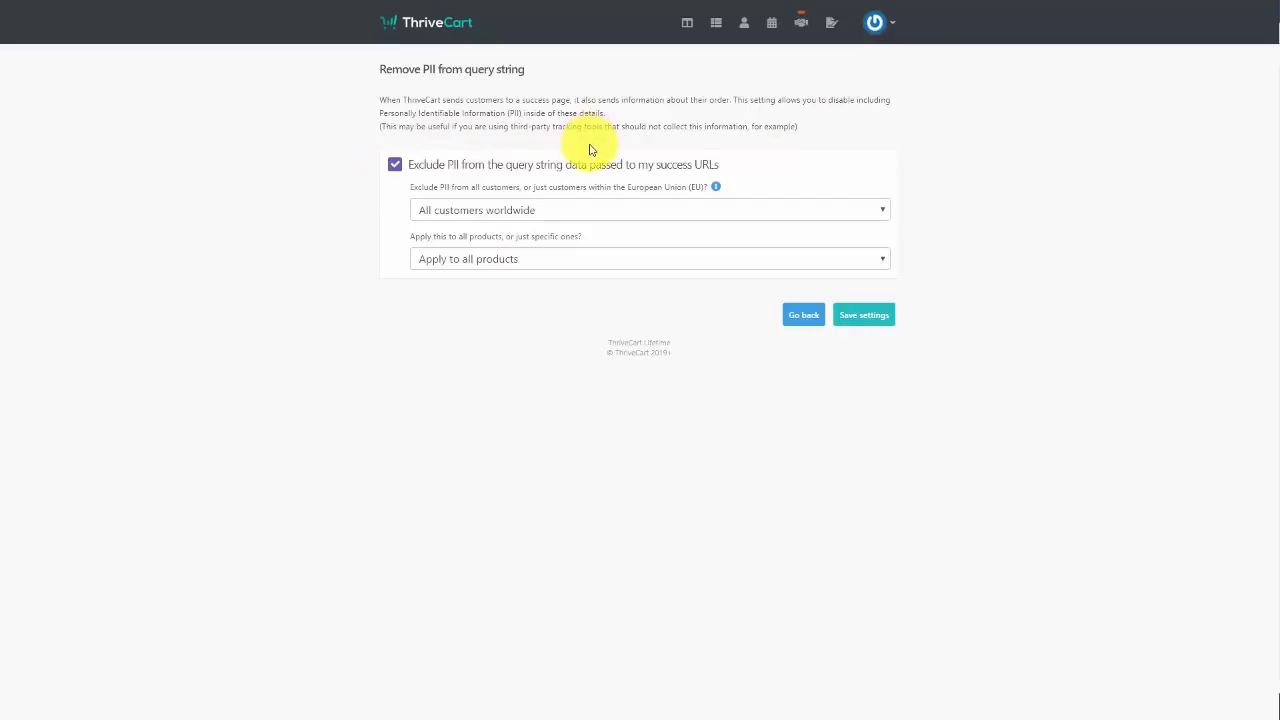
click(803, 315)
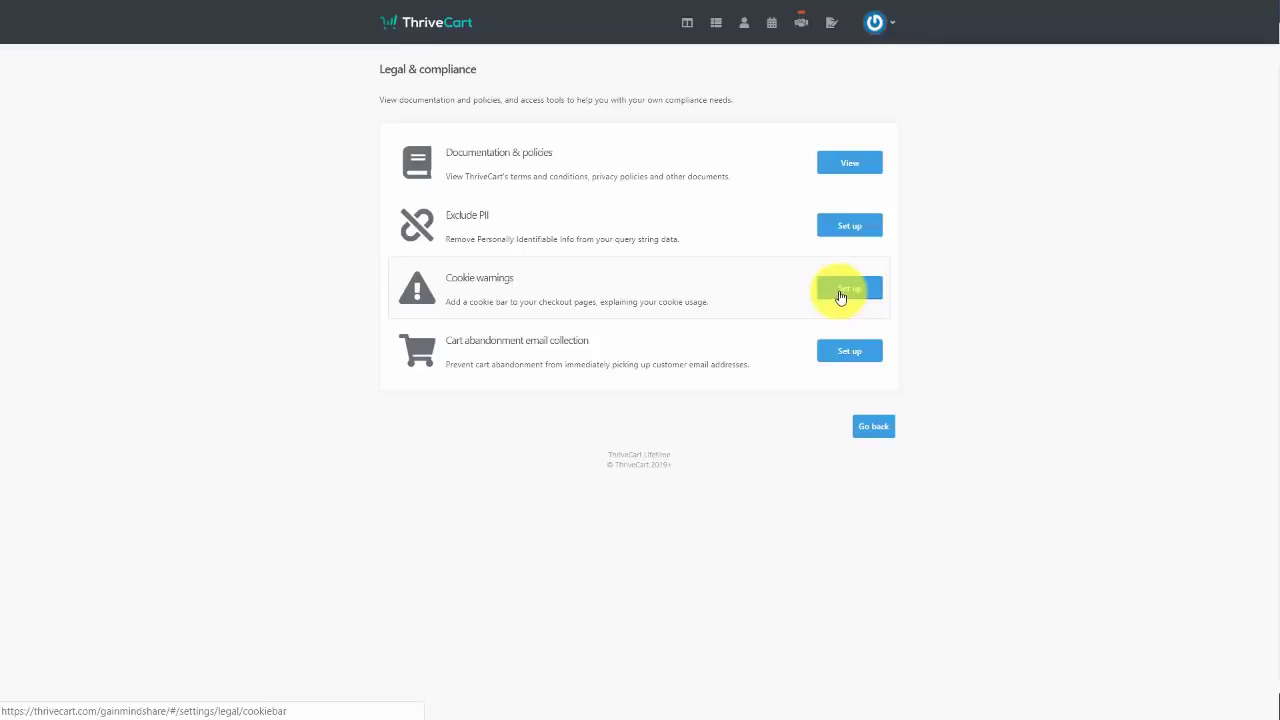
- Add a cookie bar with the default text to the checkout pages of all products for all customers worldwide, and save
click(851, 292)
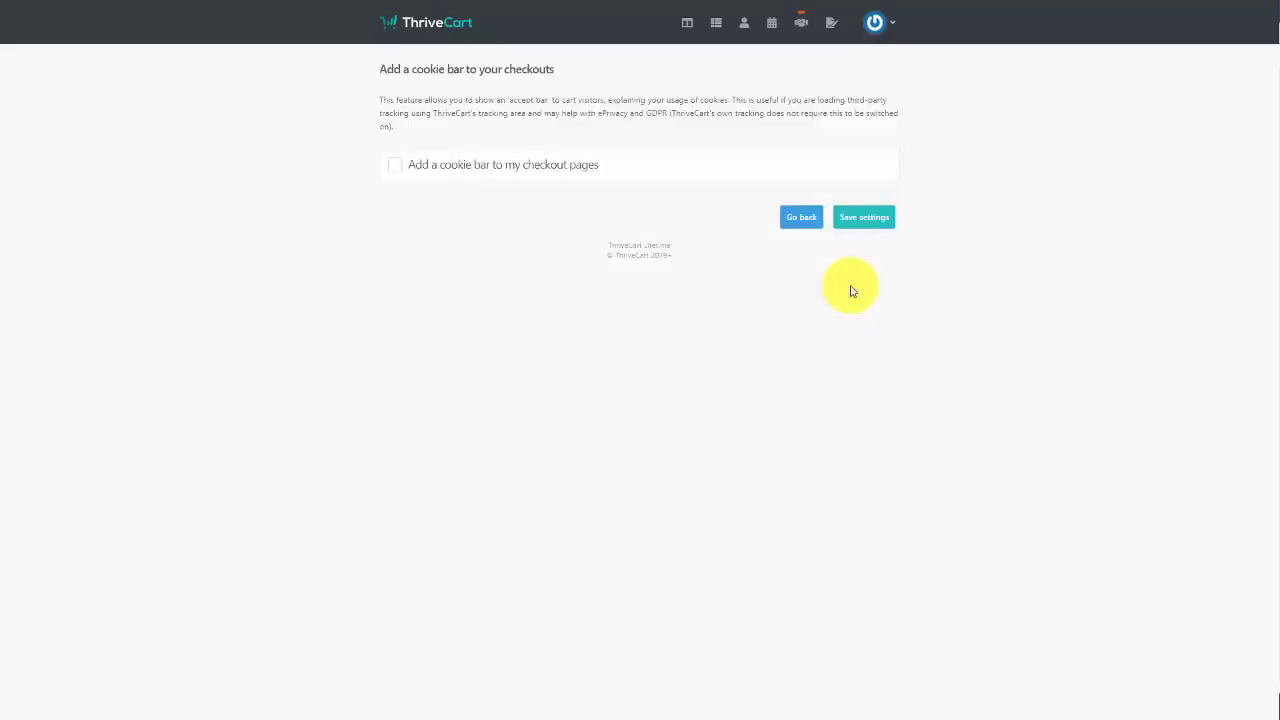
click(392, 167)
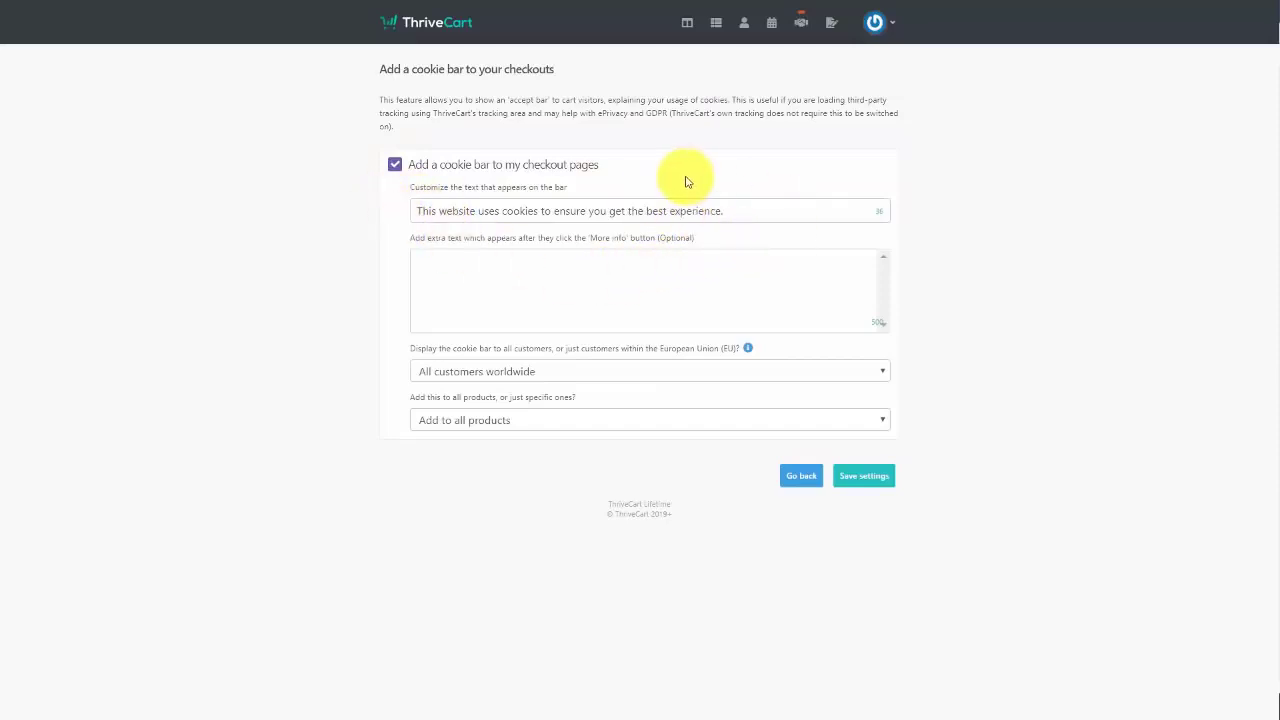
click(853, 475)
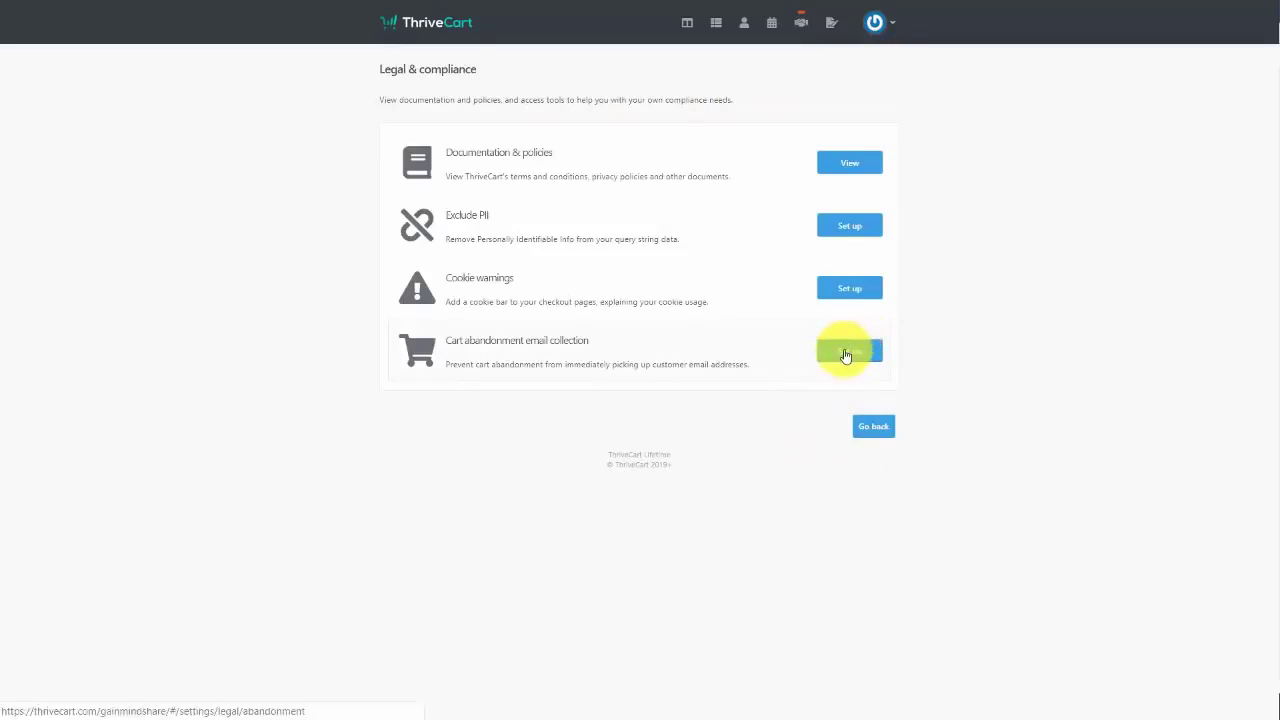
- Prevent automatic collection of customer email addresses for all customers worldwide and all products, and save the settings
click(845, 355)
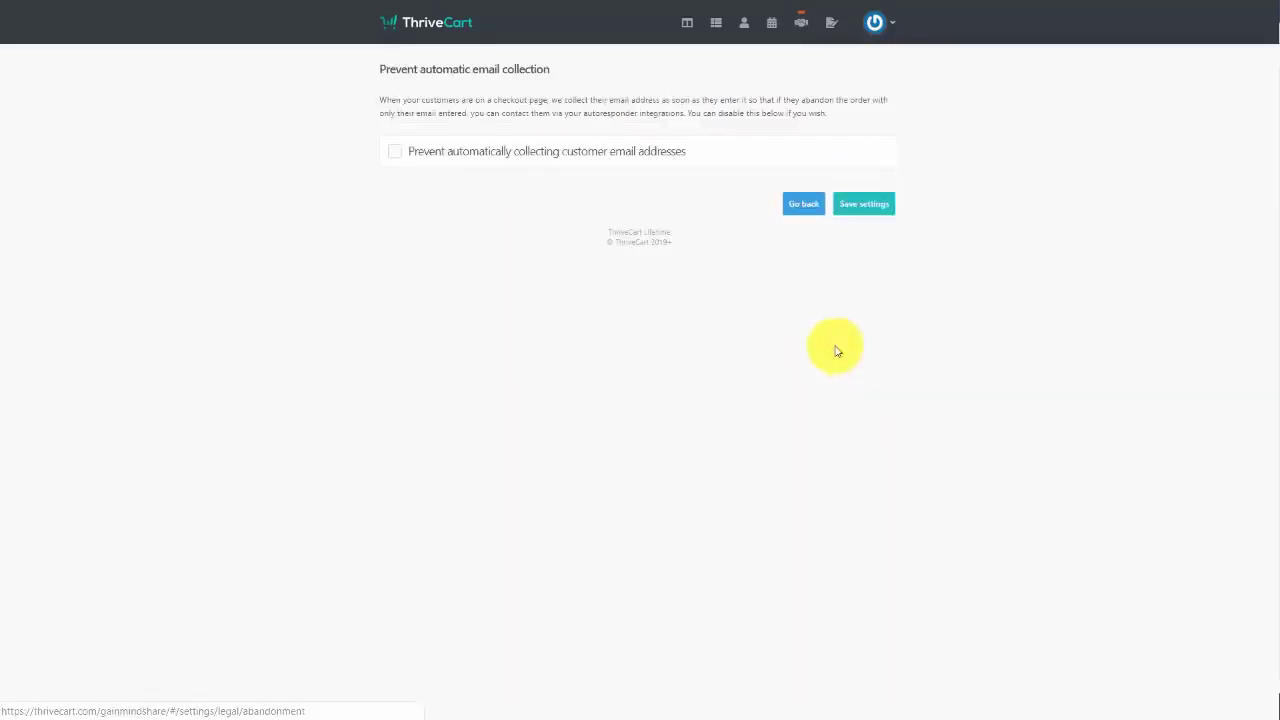
click(398, 155)
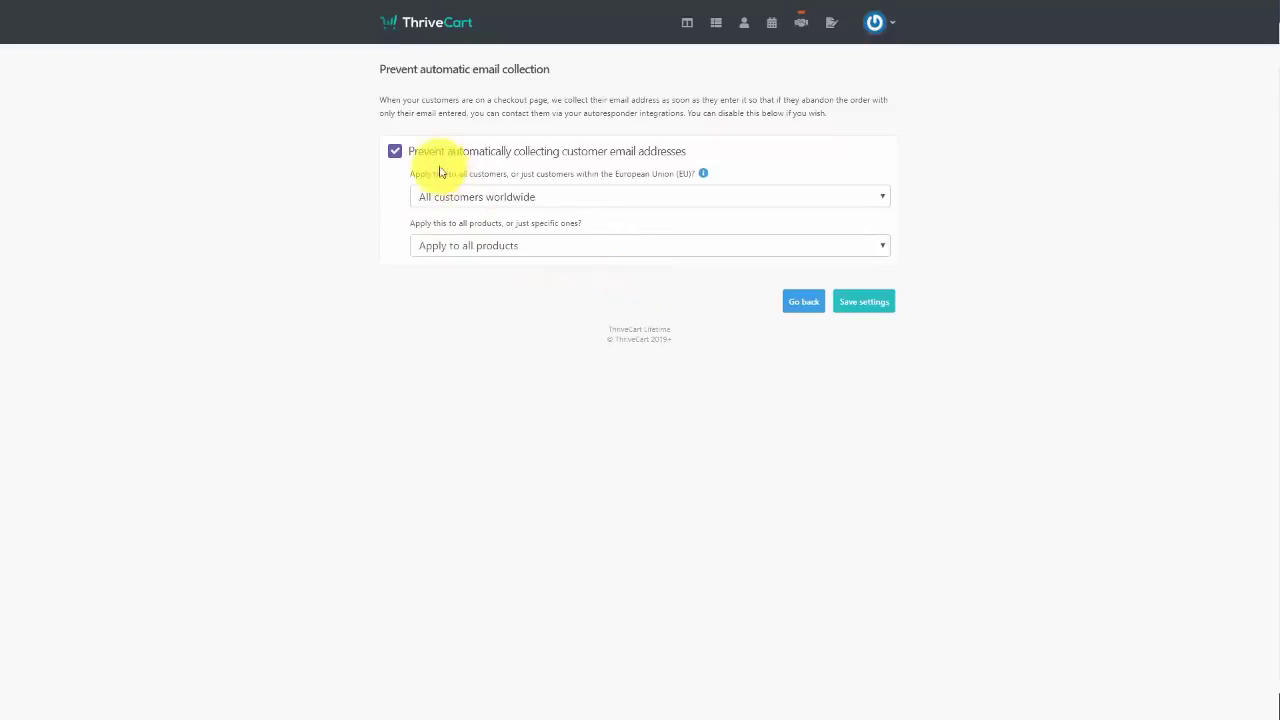
click(394, 155)
click(394, 156)
click(398, 156)
click(396, 155)
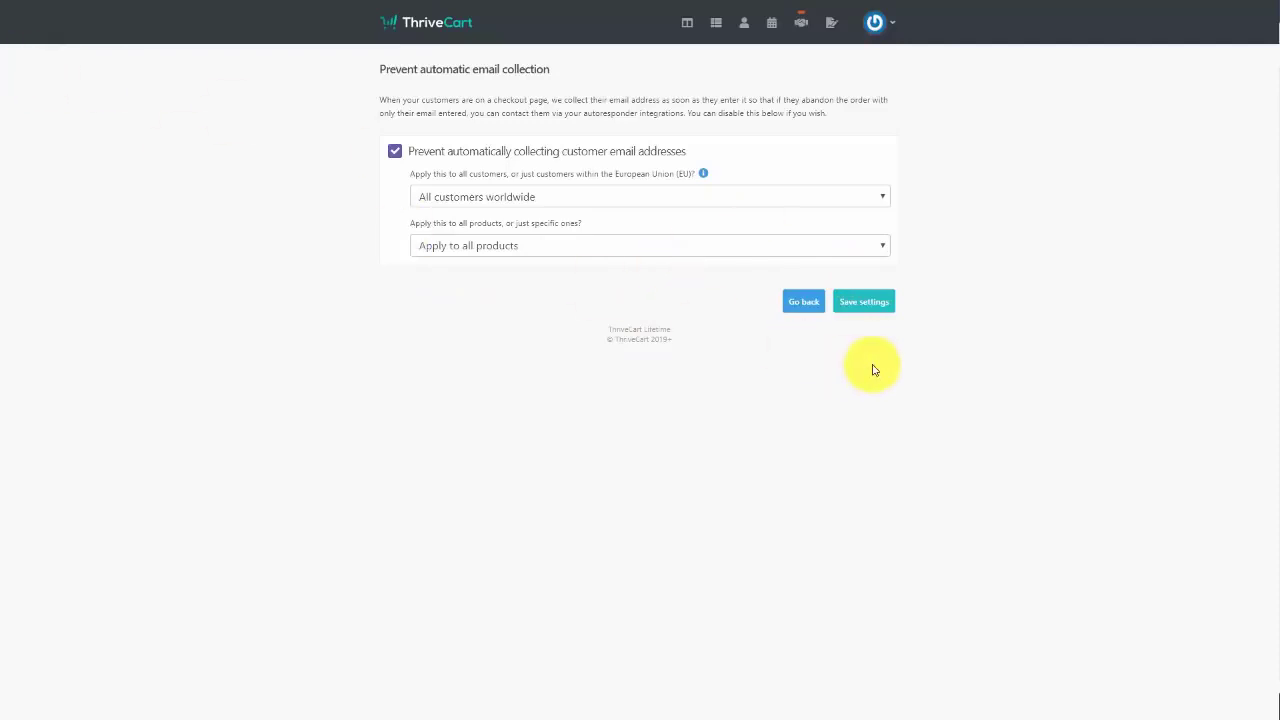
click(858, 301)
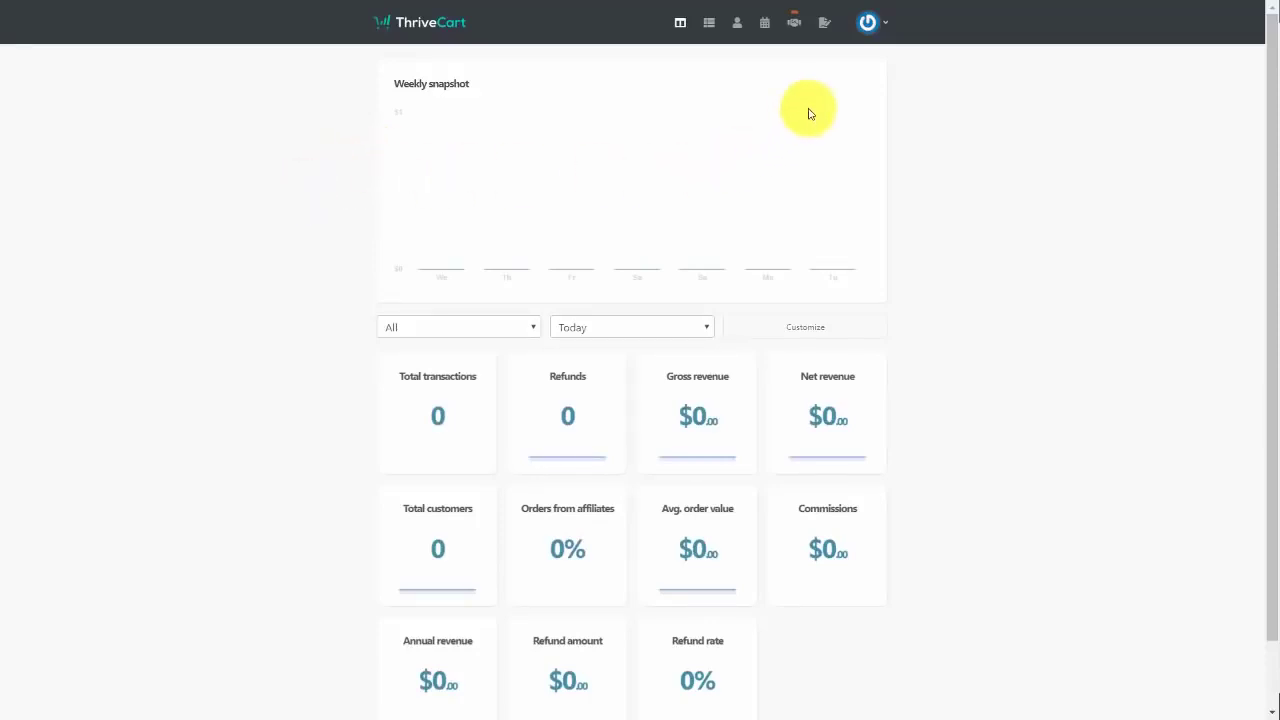
- Open the payment gateway integrations, view the active Stripe accounts, and return to the gateway list
click(881, 22)
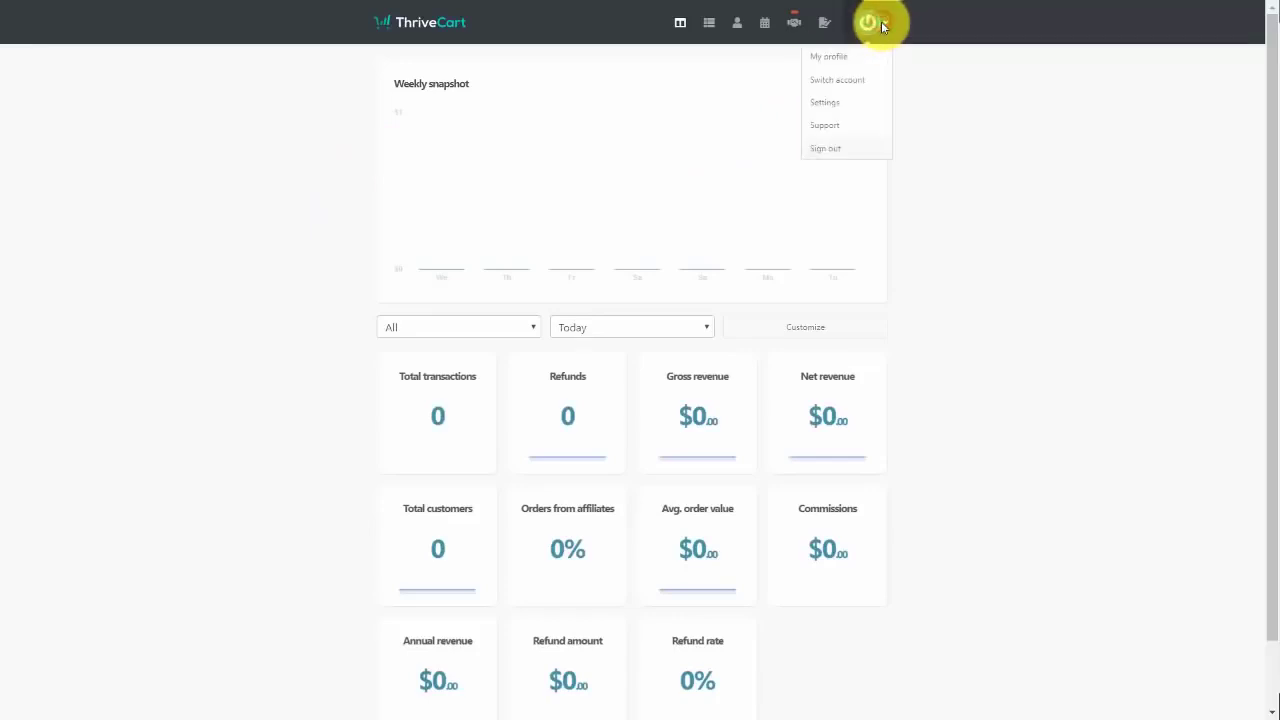
click(820, 108)
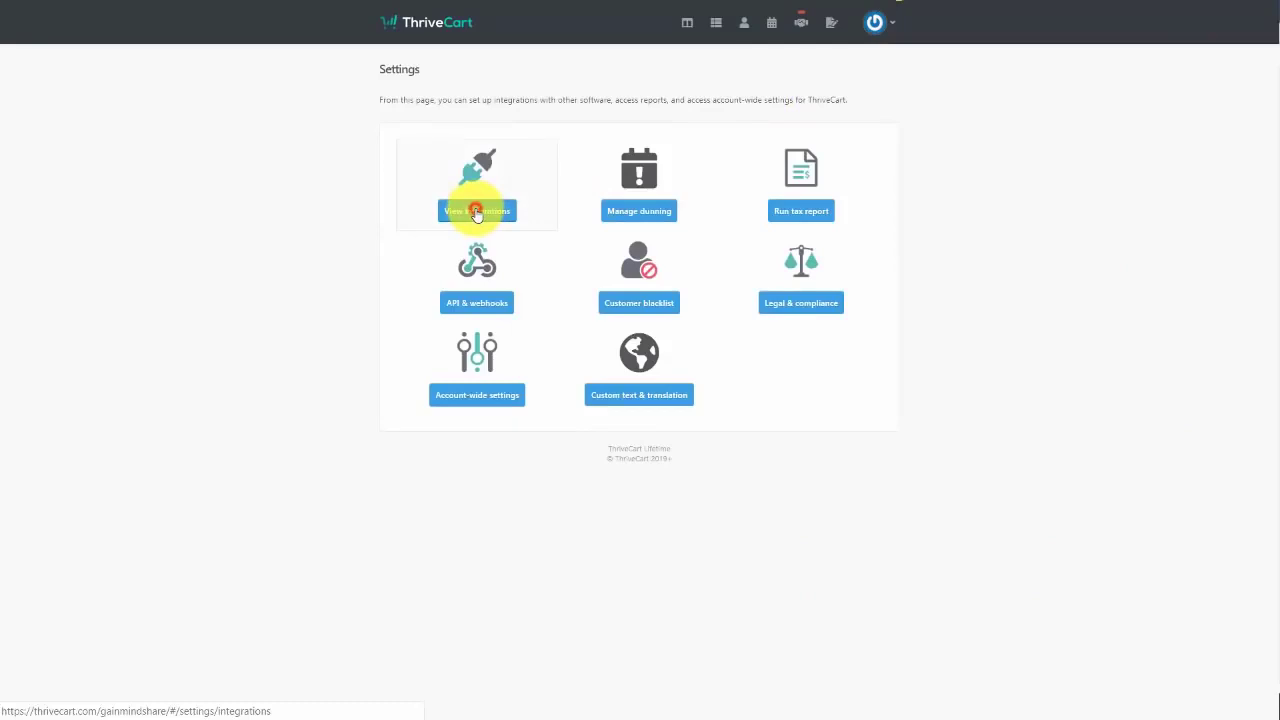
click(476, 211)
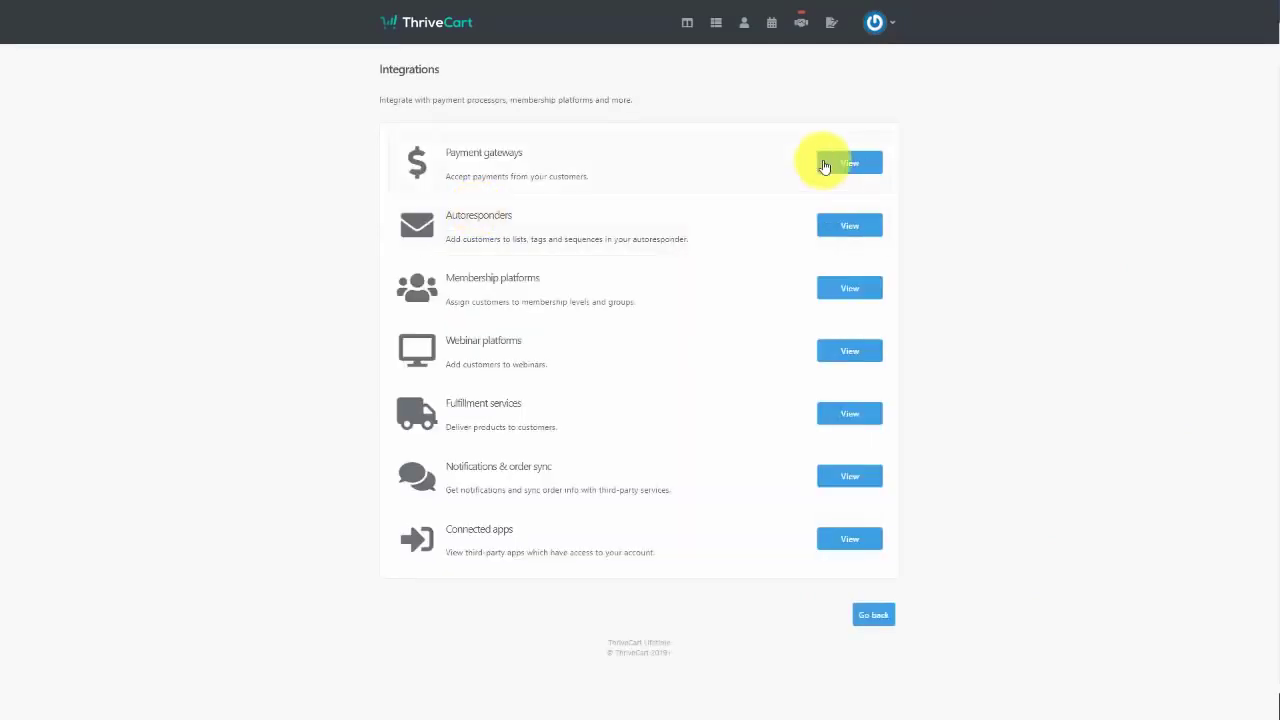
click(842, 164)
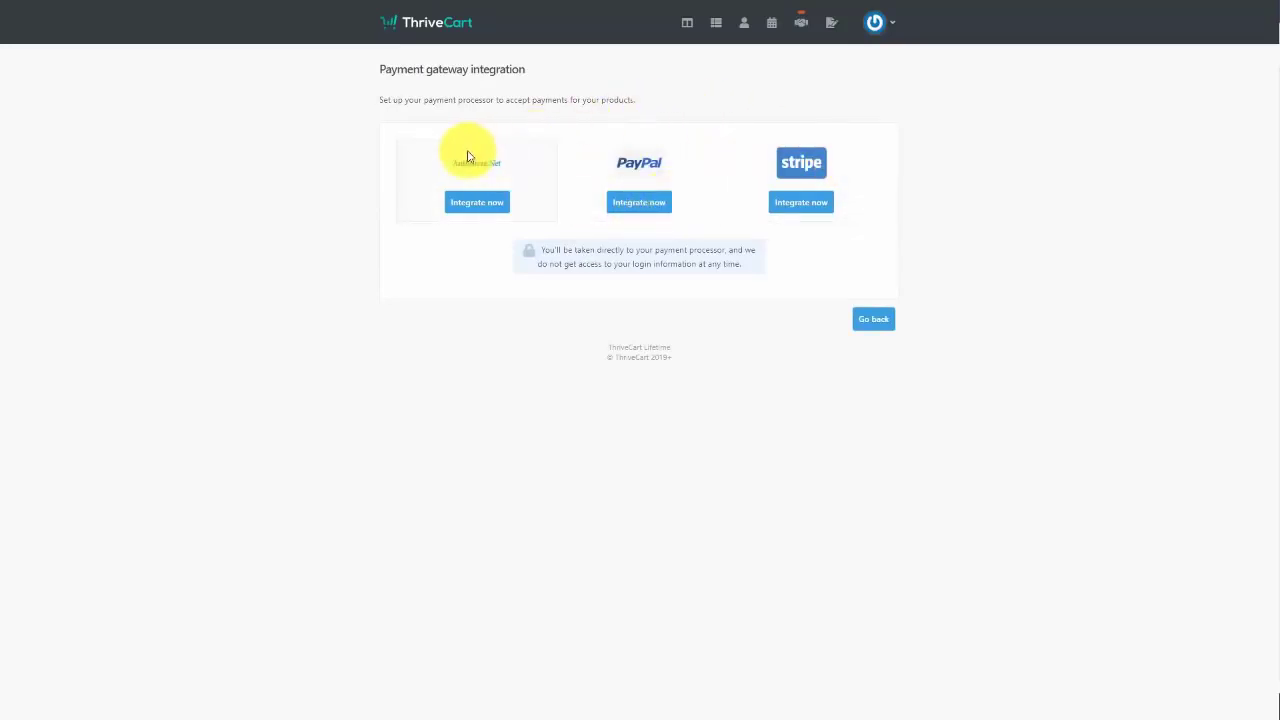
click(795, 211)
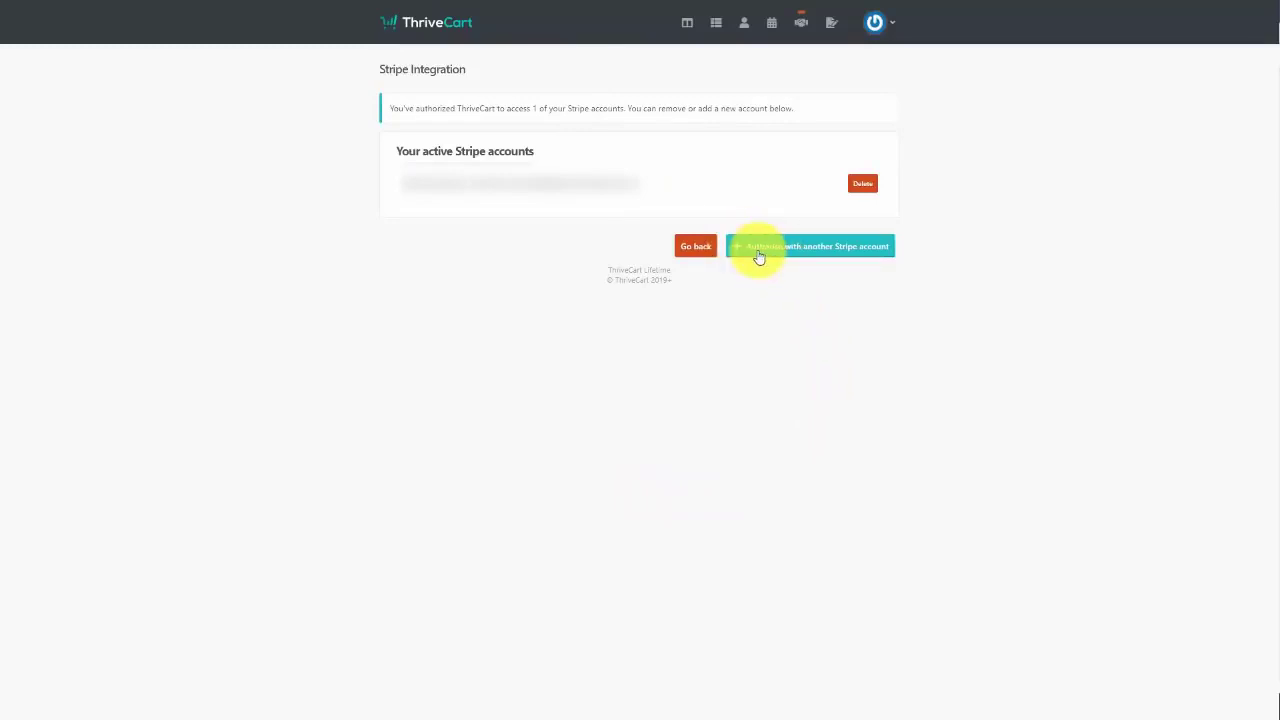
click(698, 247)
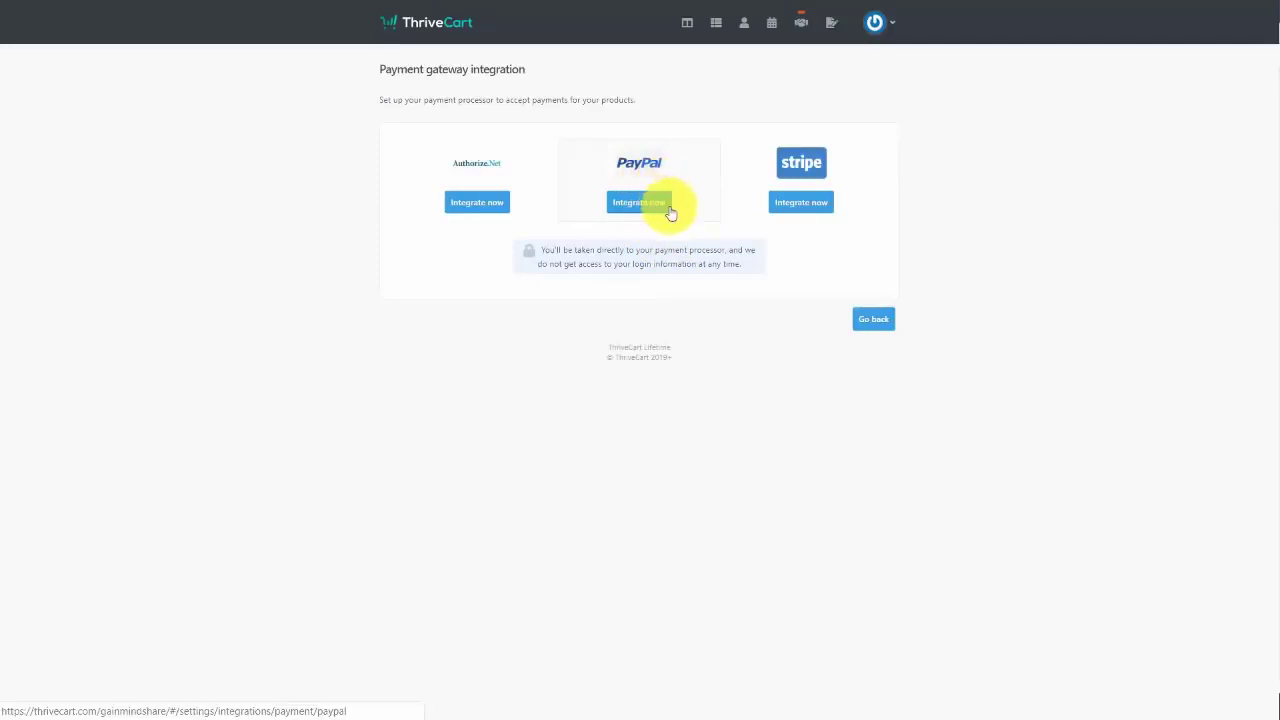
- Open the Authorize.net integration form, switch to the Authorize.Net site's API credentials, and generate a new transaction key
click(487, 204)
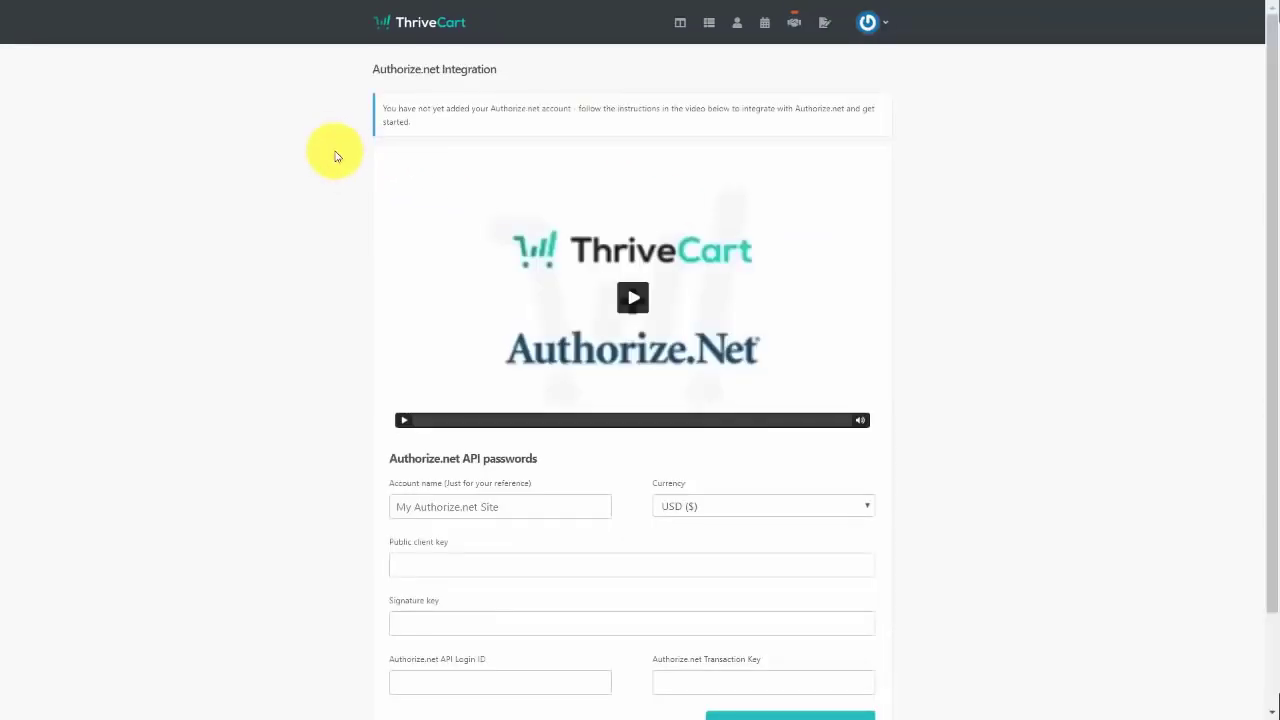
scroll(336, 156, down, 1)
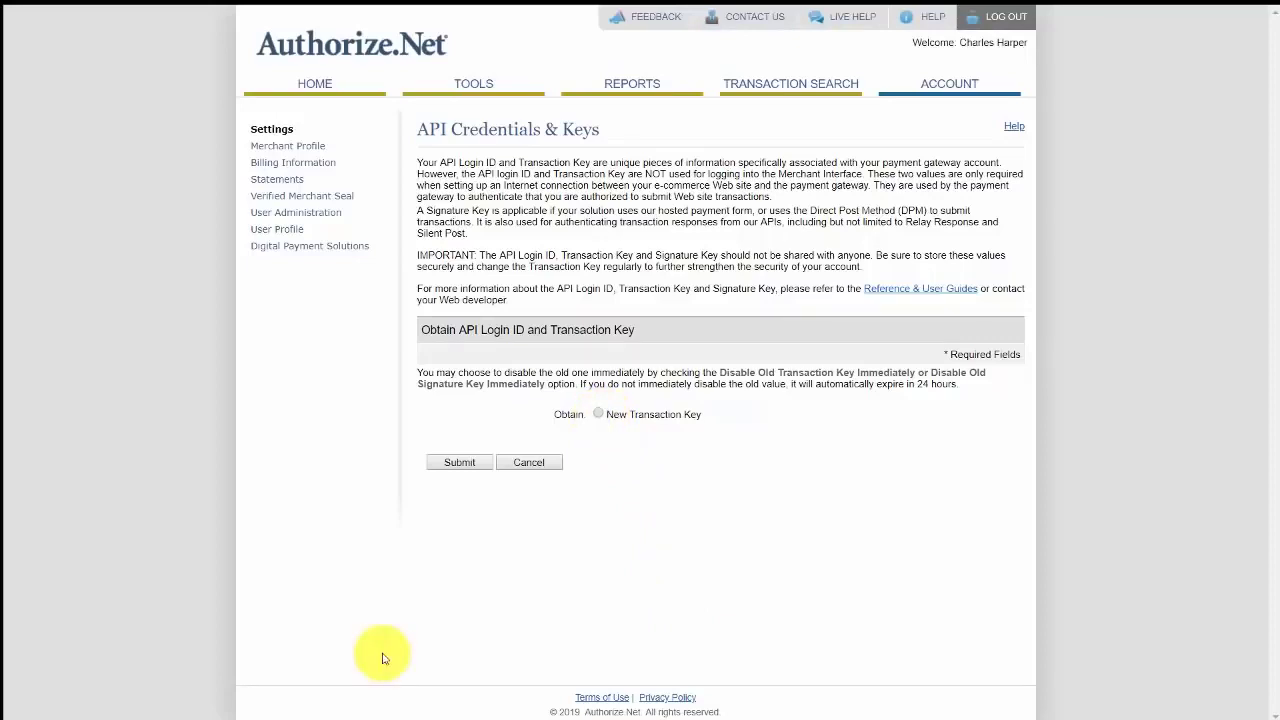
click(598, 414)
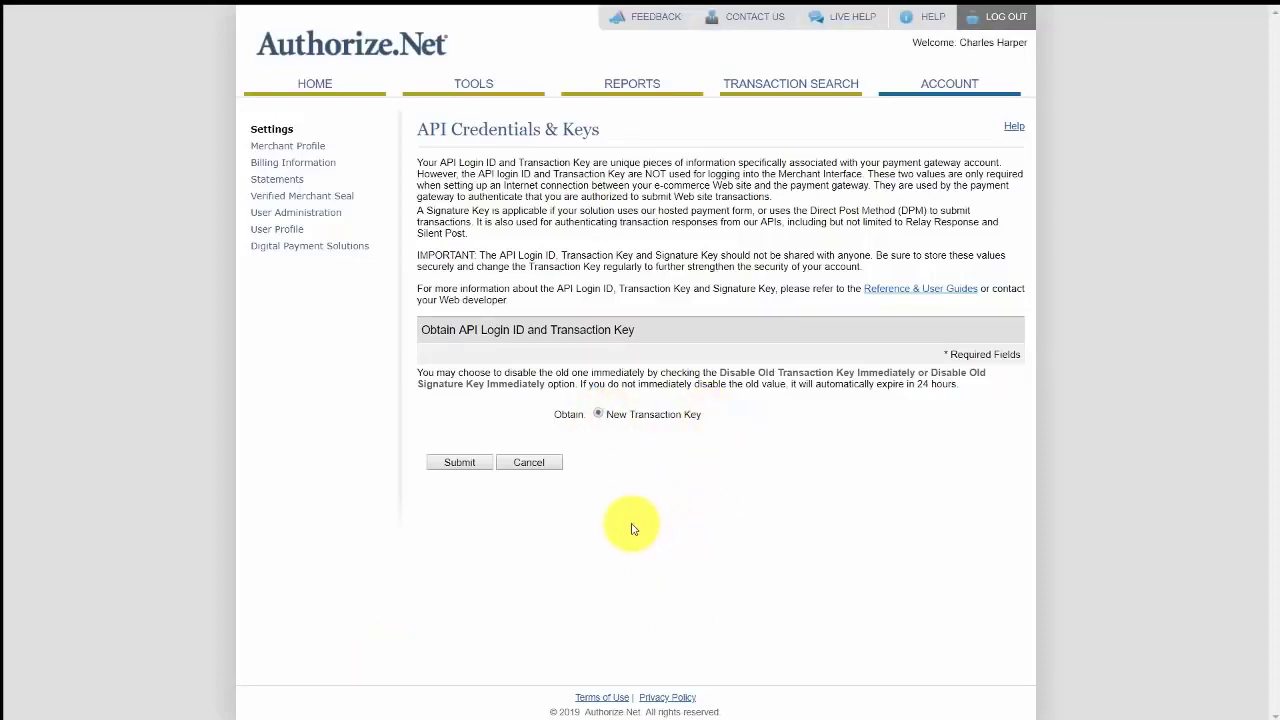
key(Return)
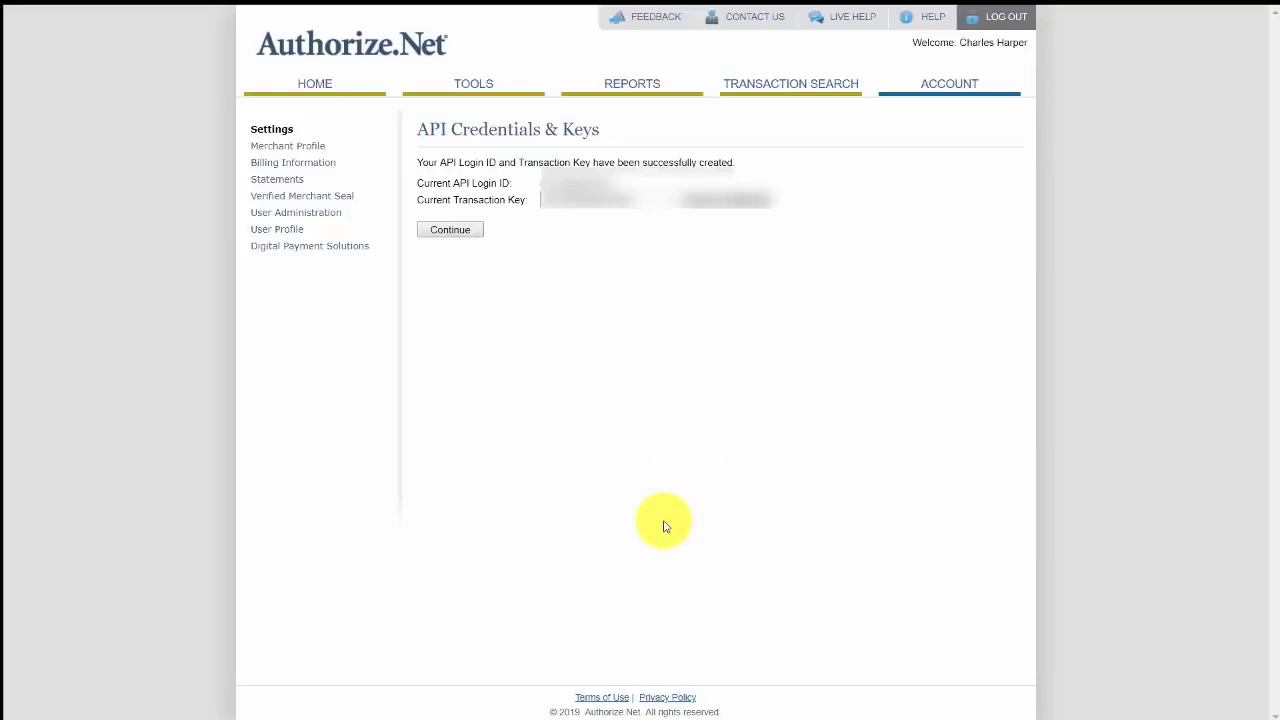
click(449, 232)
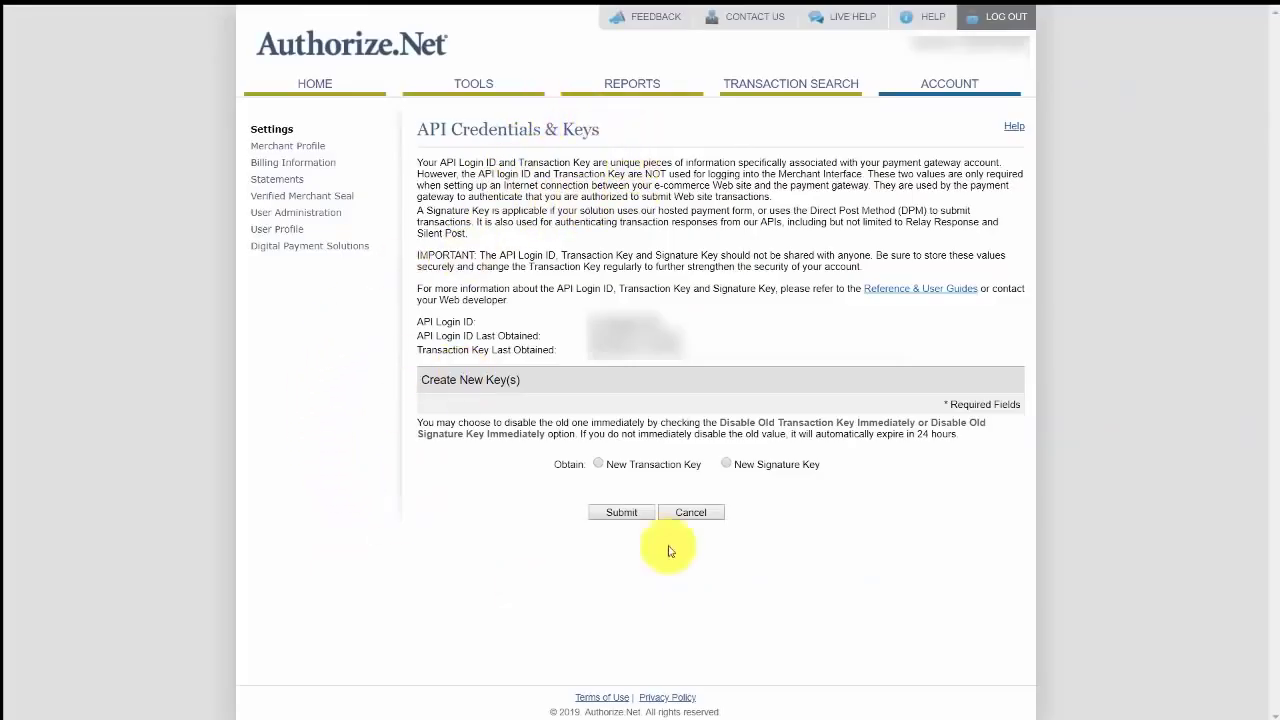
- Generate a new signature key in Authorize.Net, keeping the old key's immediate disabling off, and copy it to the clipboard
click(727, 466)
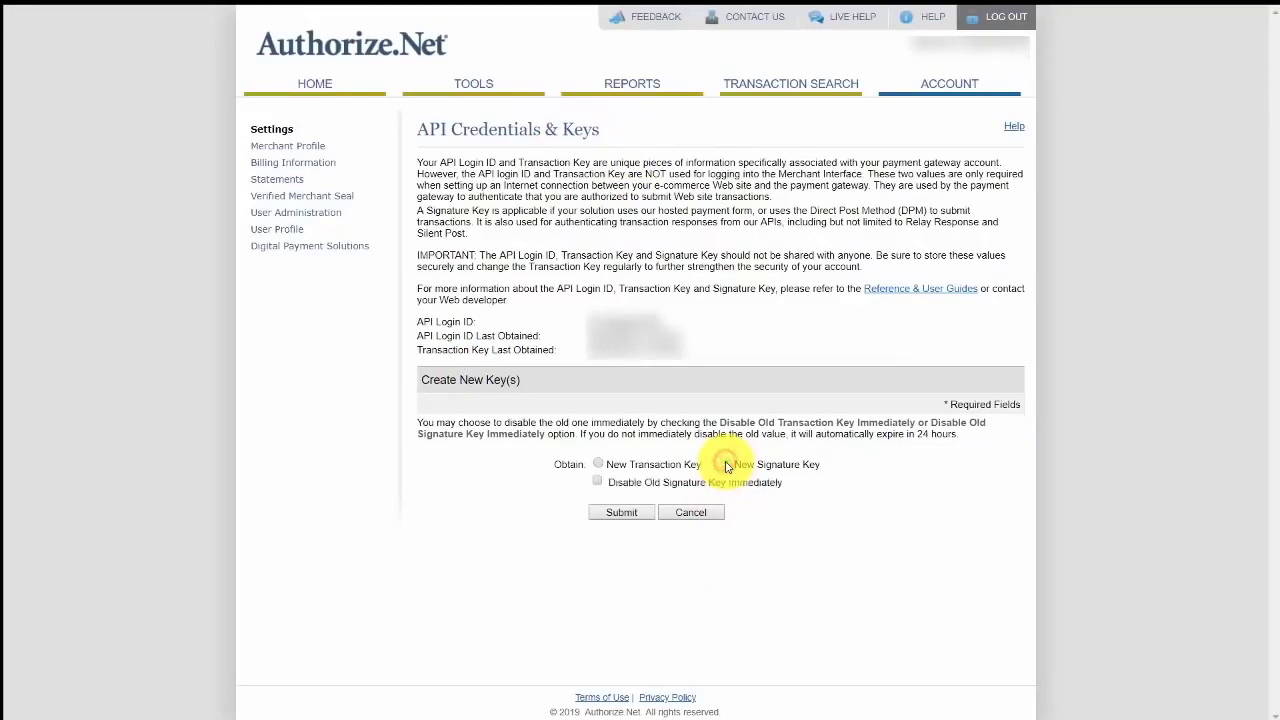
click(624, 514)
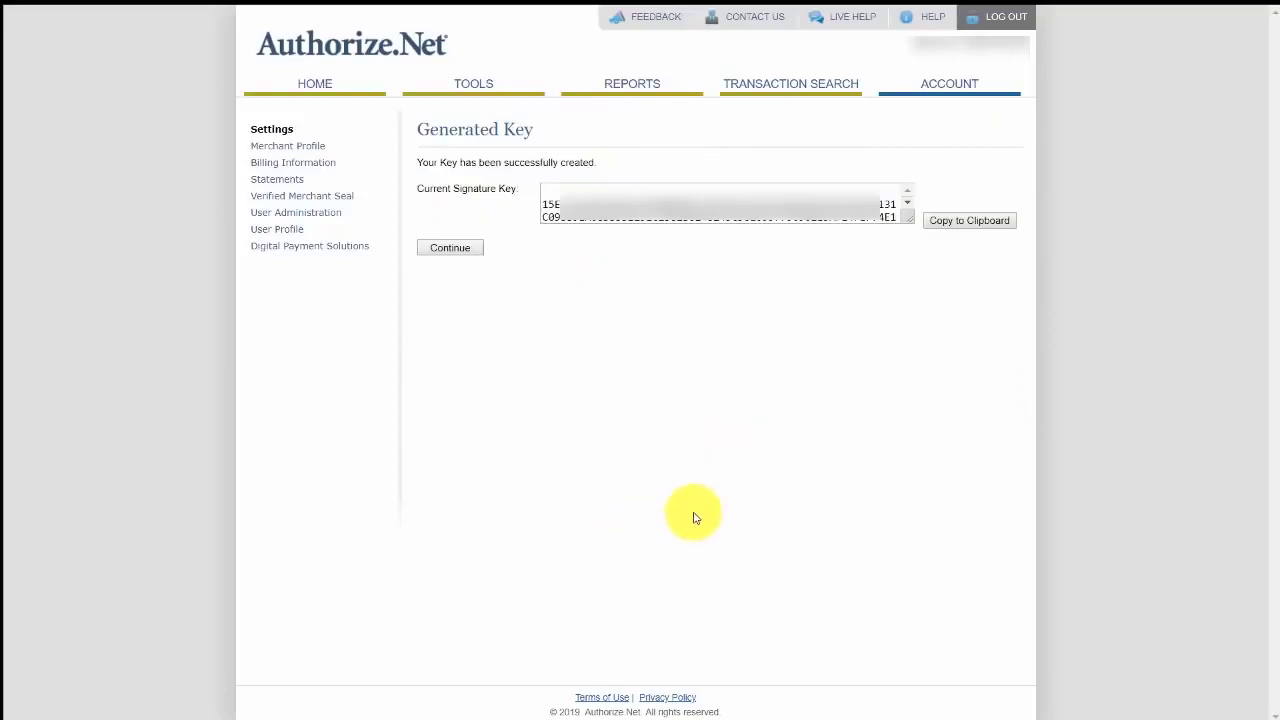
click(960, 224)
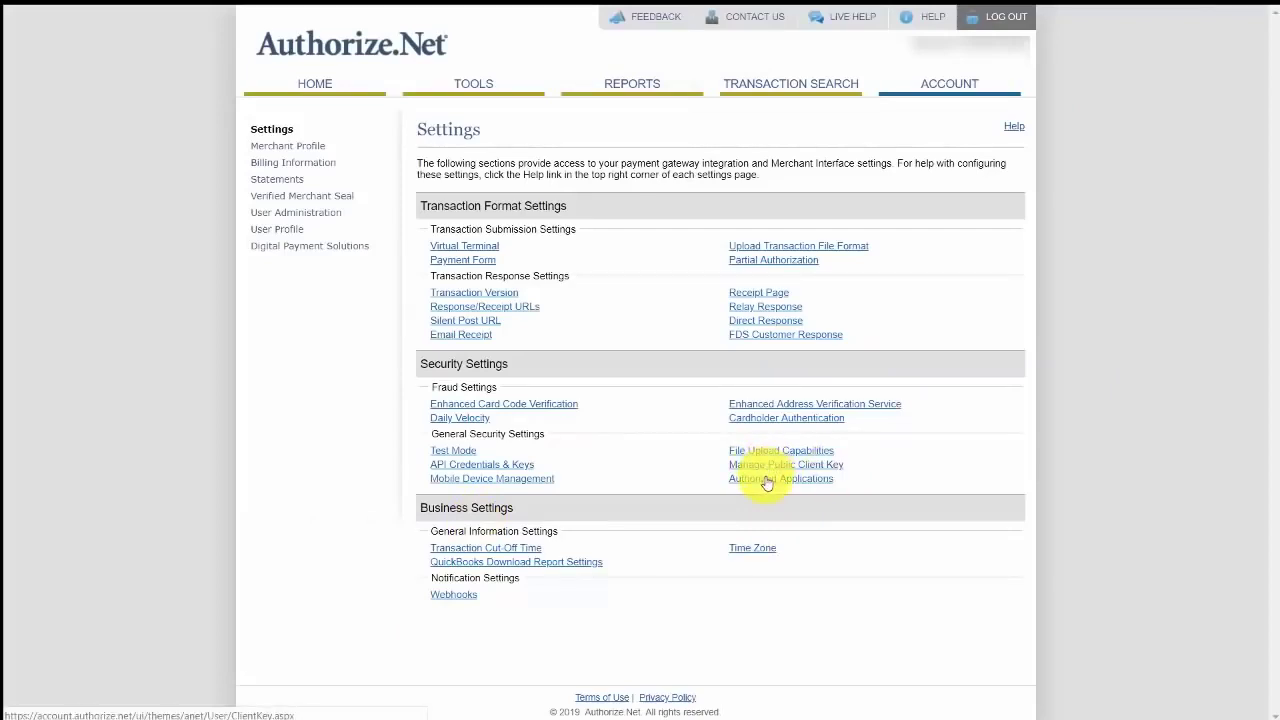
- Create a new public client key in Authorize.Net and save the Authorize.net account in ThriveCart
click(765, 474)
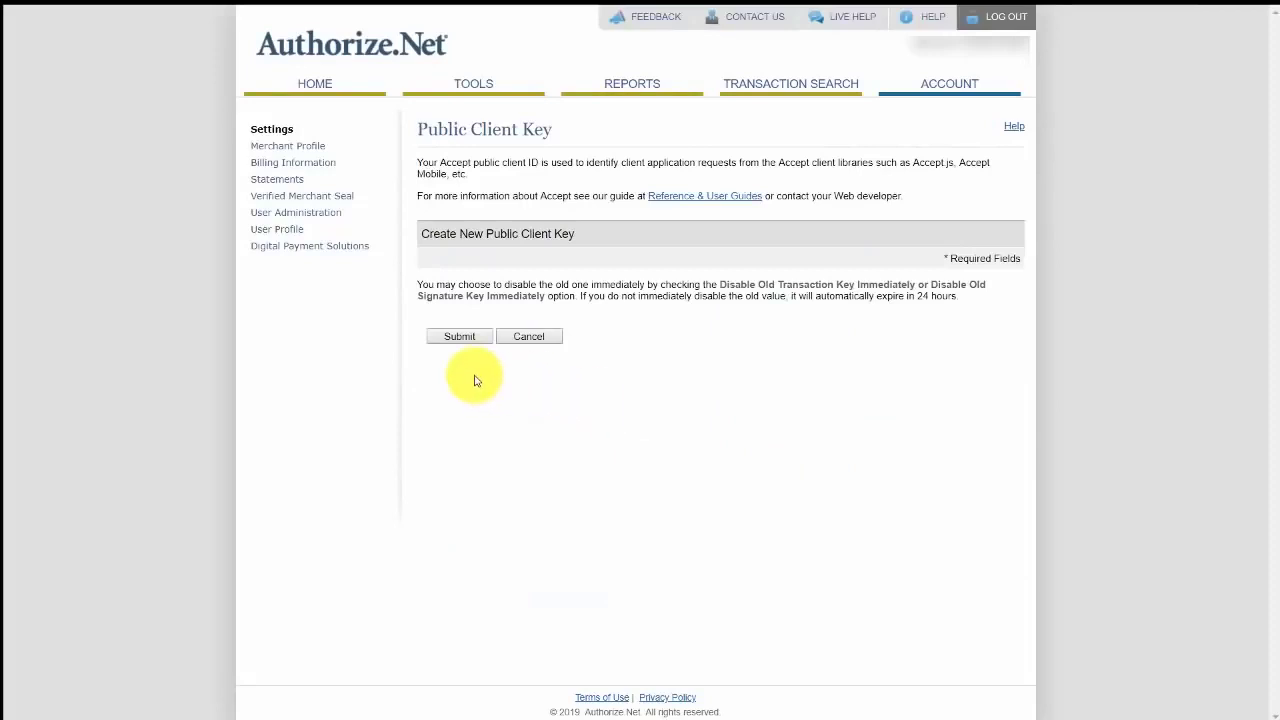
click(460, 337)
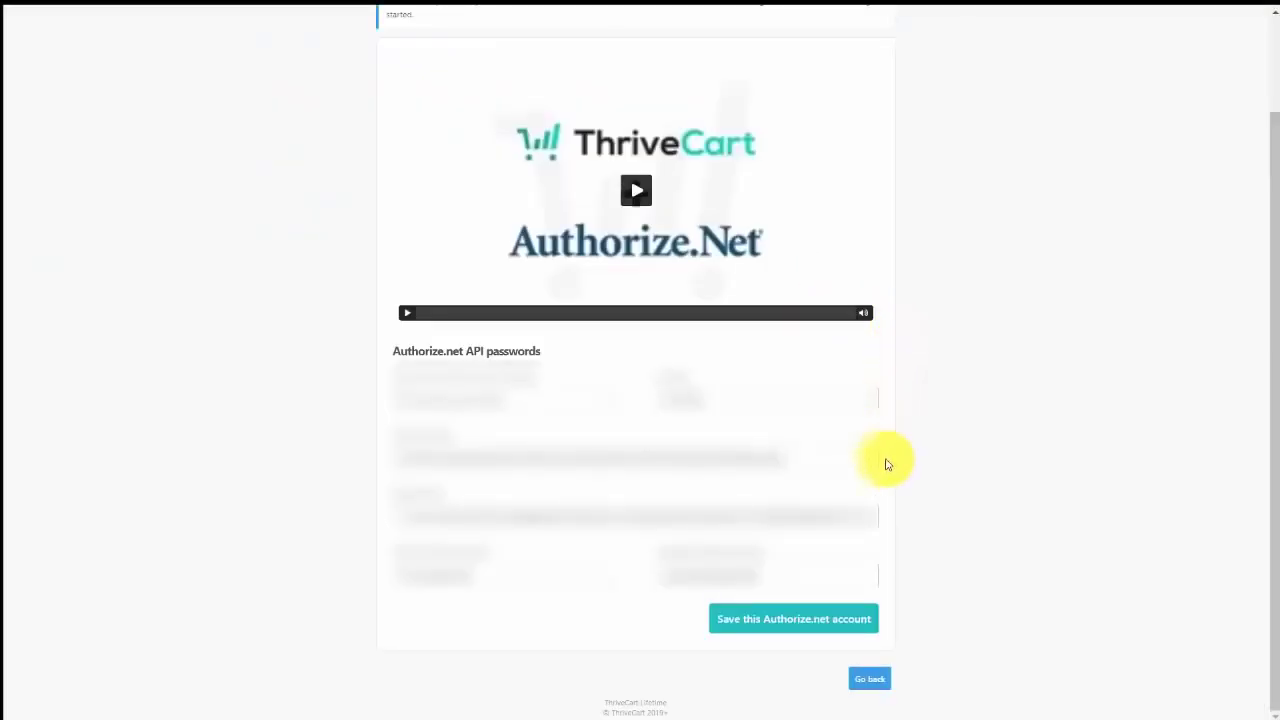
click(760, 620)
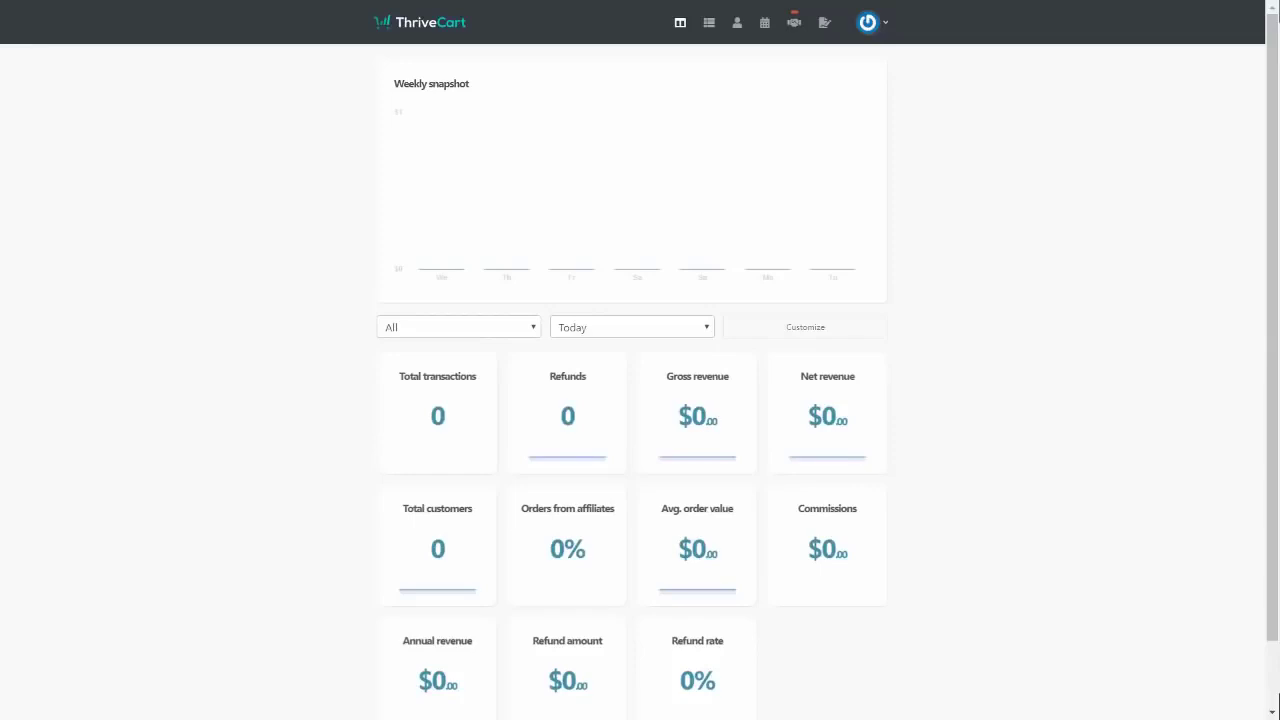
- Open the autoresponder integrations from the account settings and start the GetResponse integration
click(884, 33)
click(834, 106)
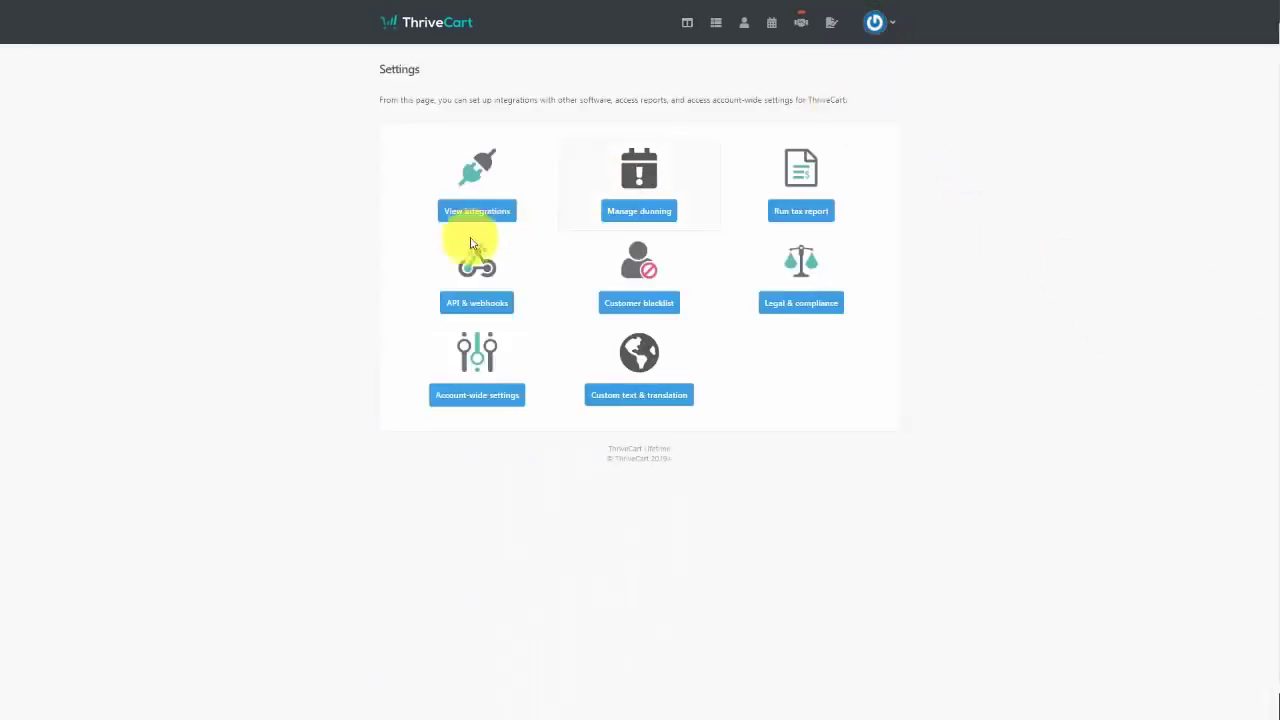
click(495, 212)
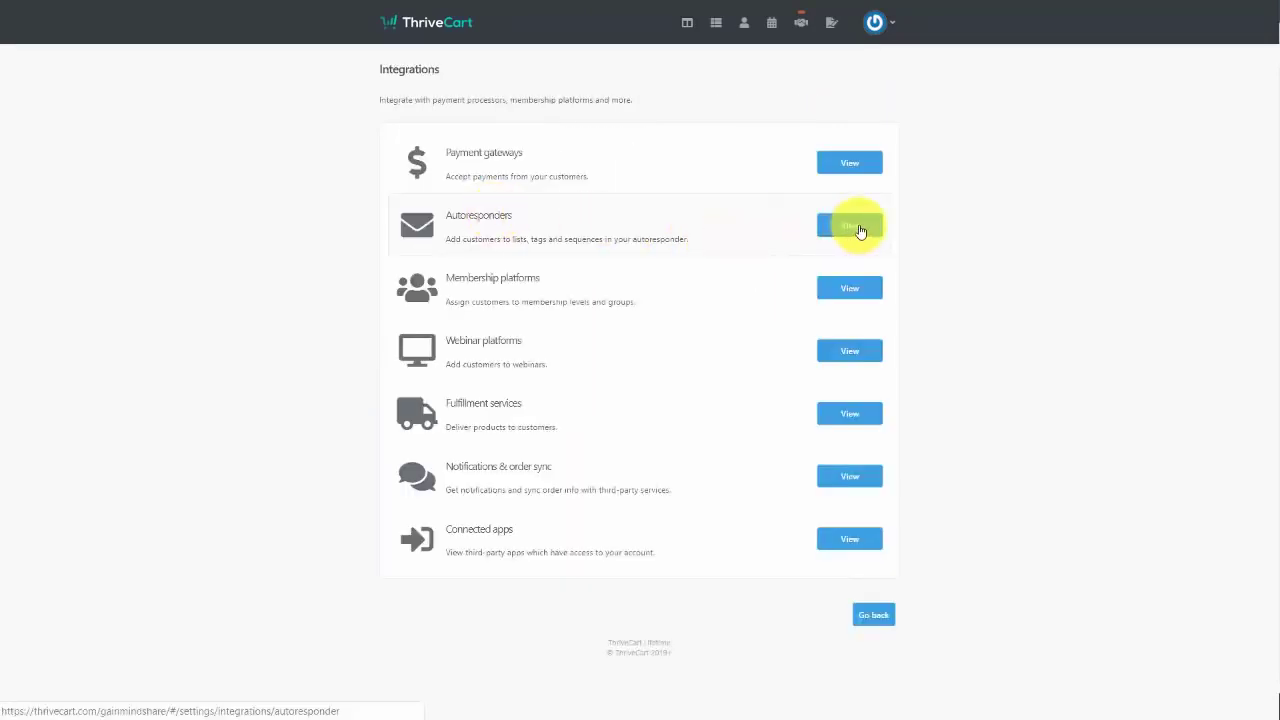
click(859, 229)
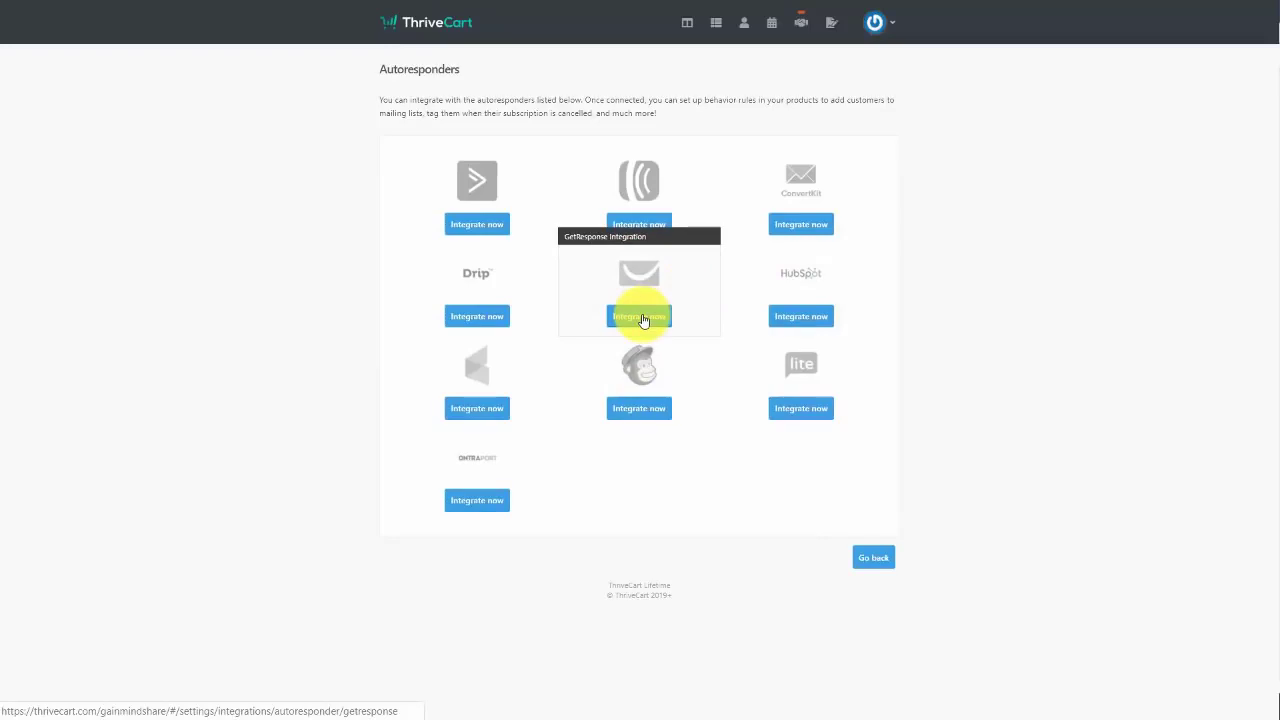
click(643, 320)
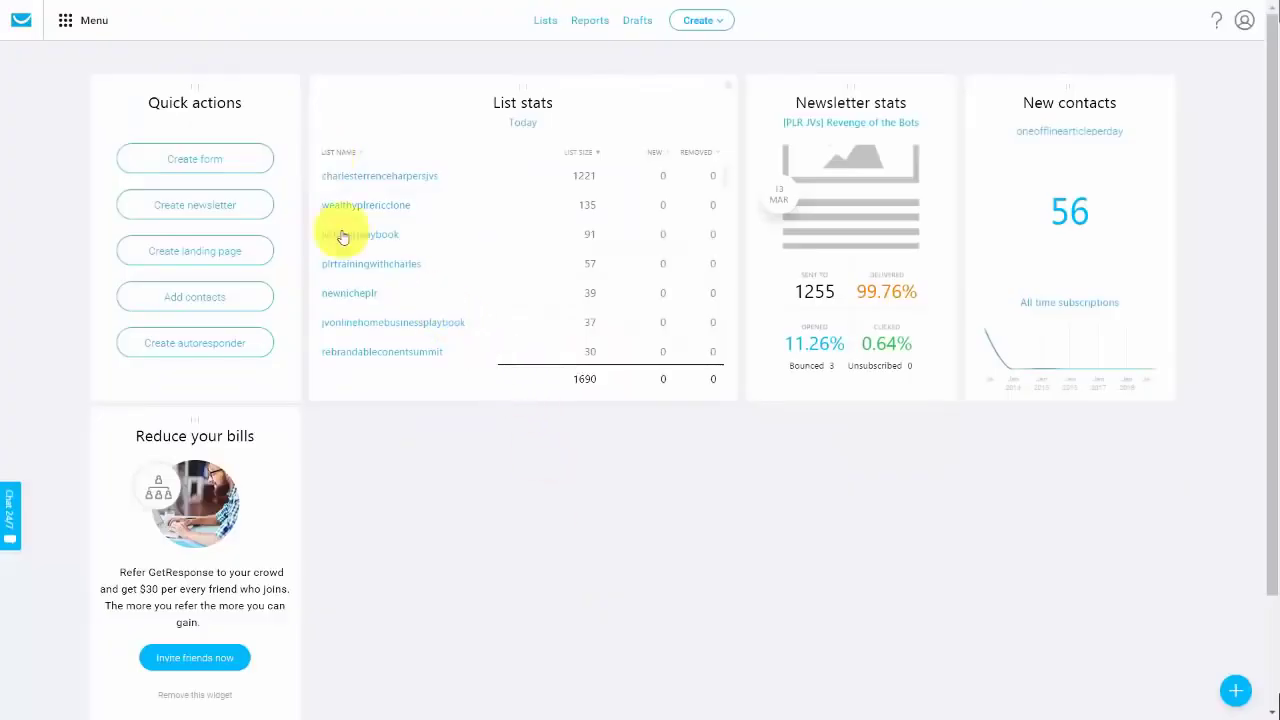
- Copy the default API key from GetResponse's API settings, paste it into ThriveCart's GetResponse API key field, and authorise the integration
click(63, 24)
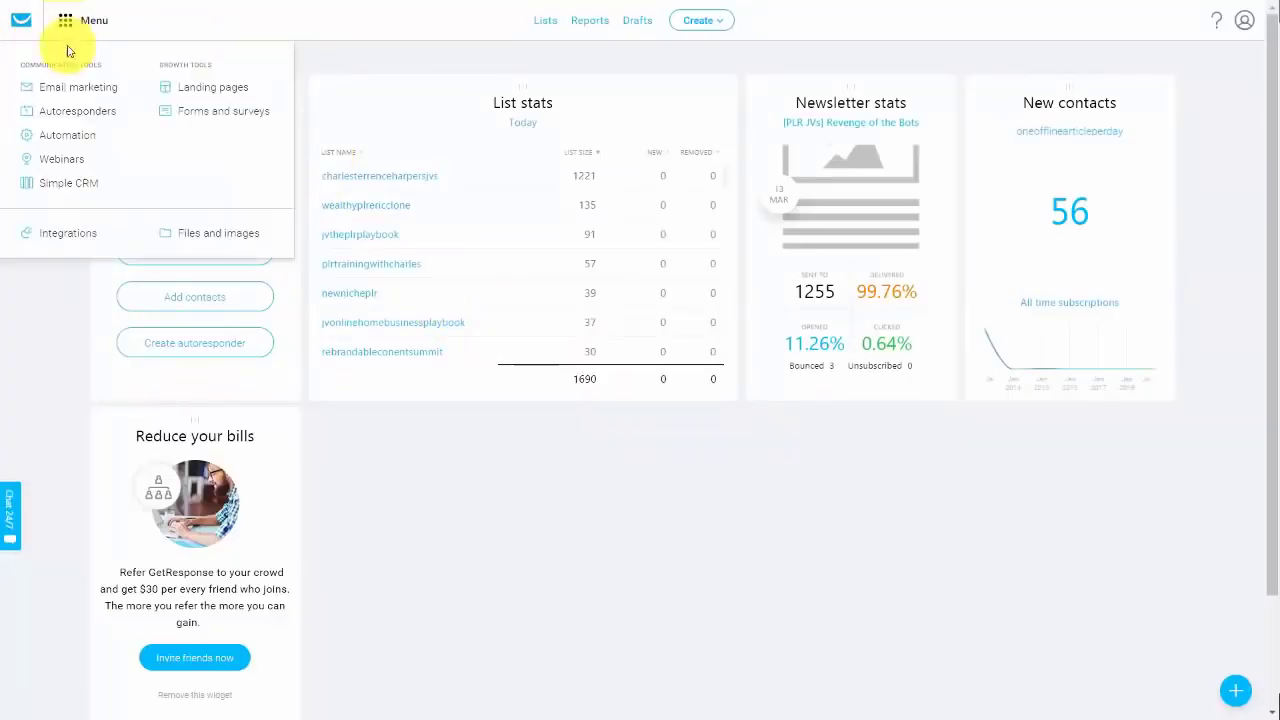
click(70, 238)
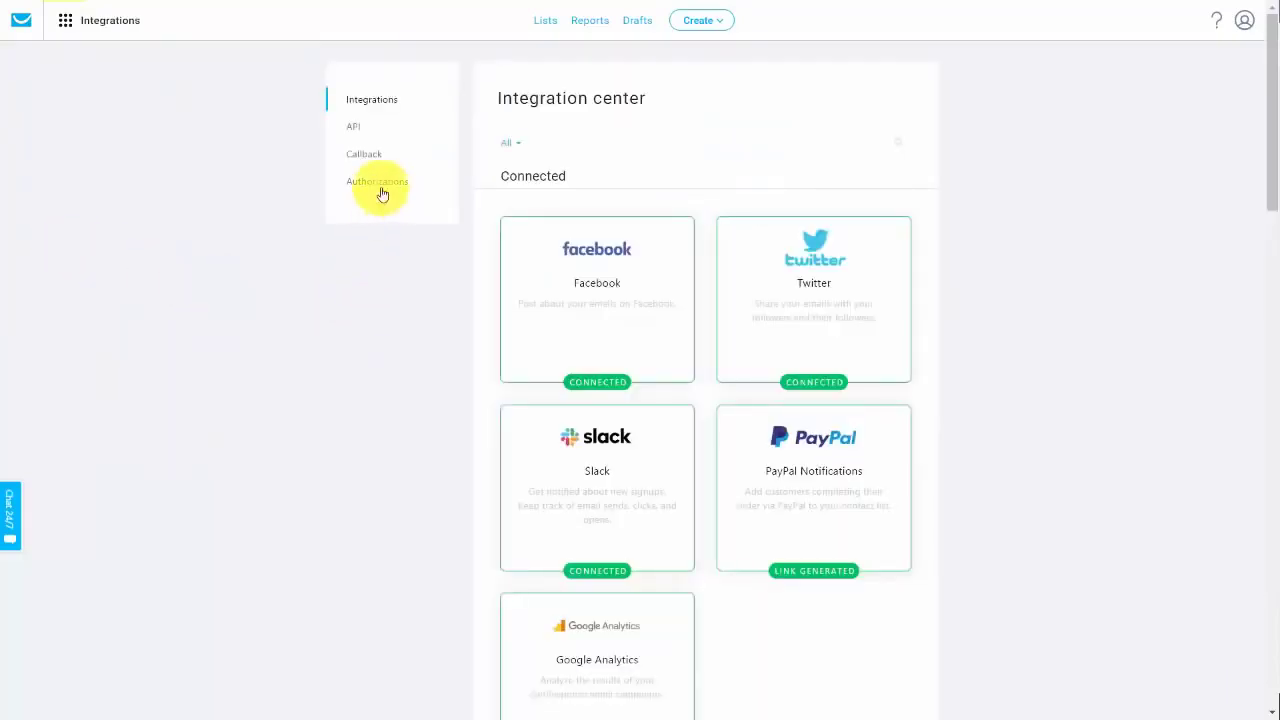
click(353, 133)
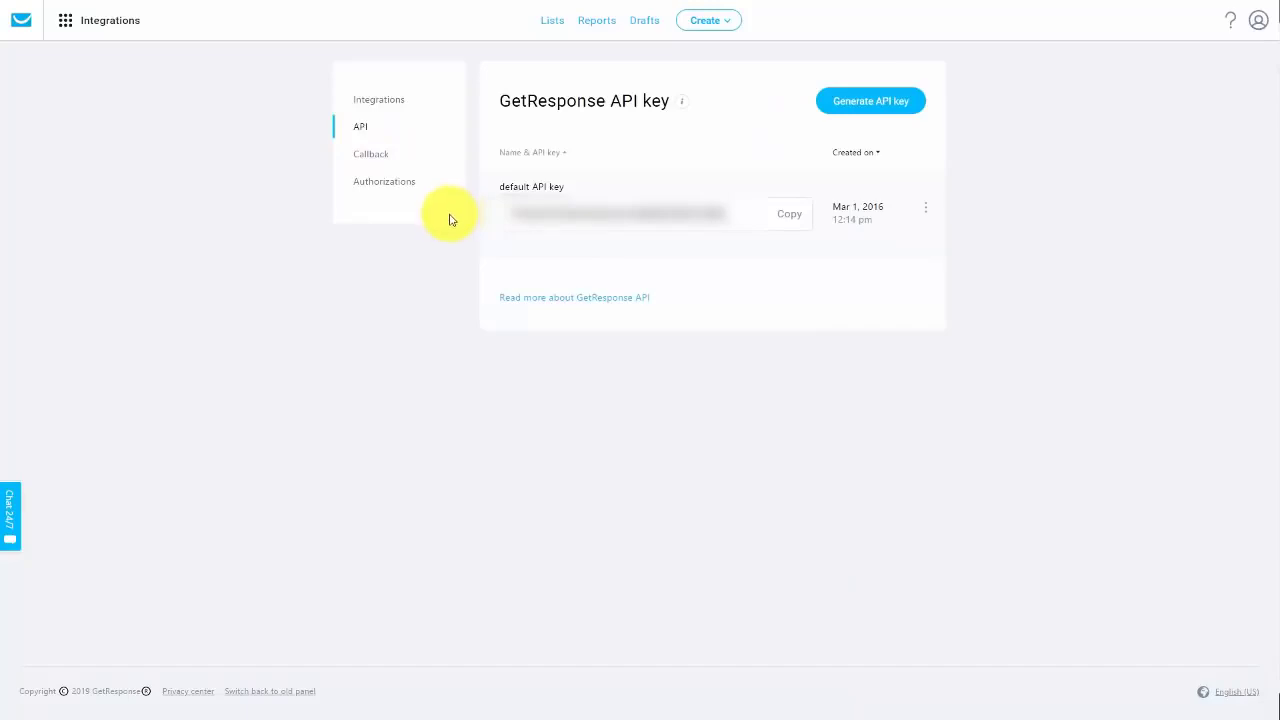
click(790, 214)
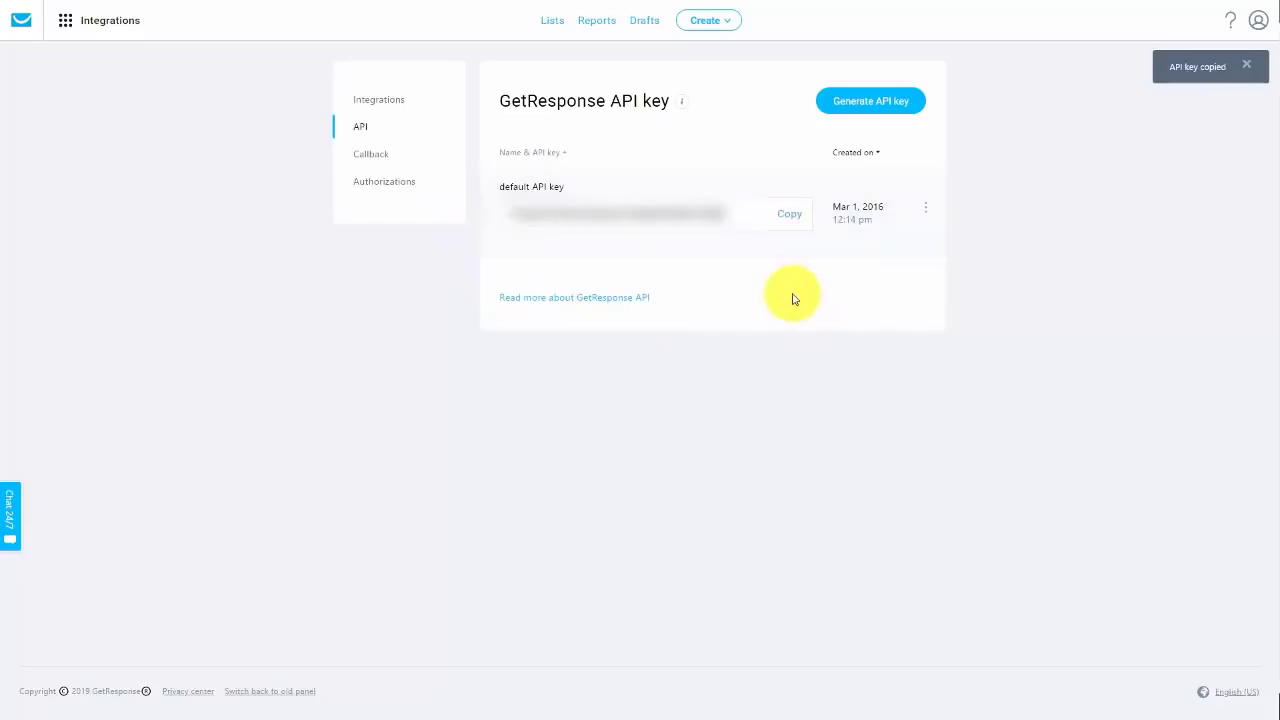
key(ctrl+Tab)
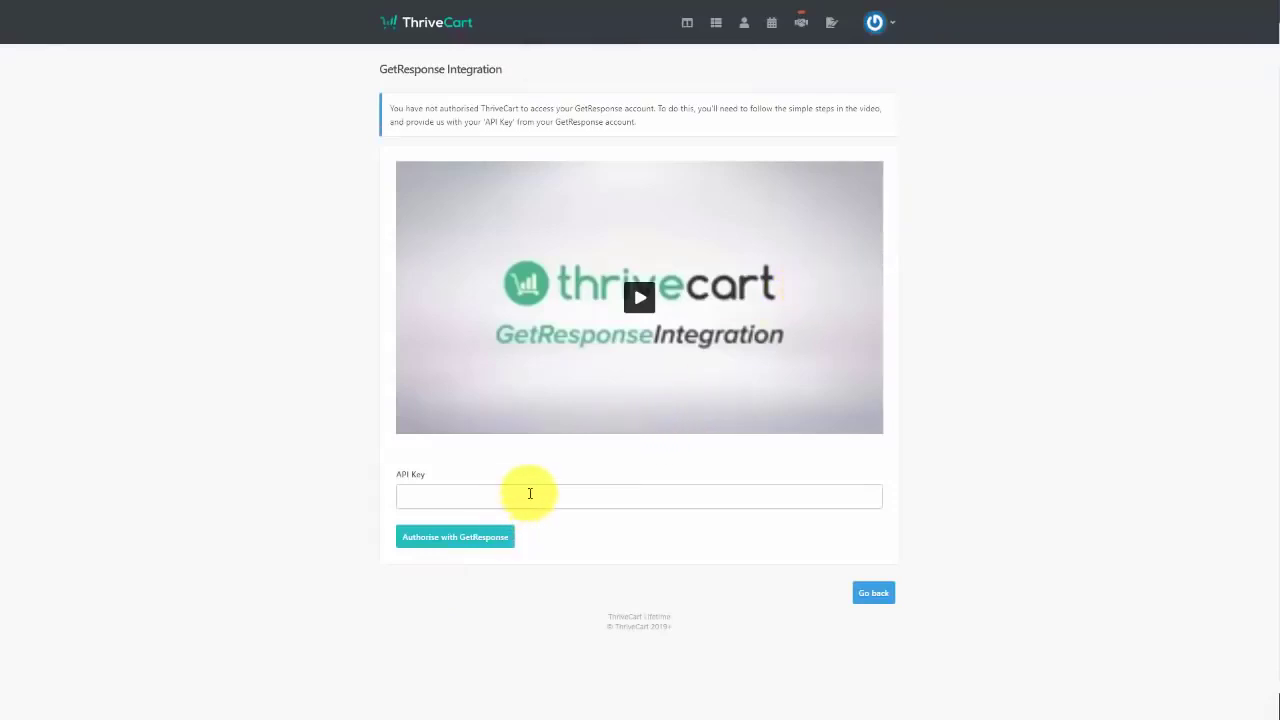
click(455, 538)
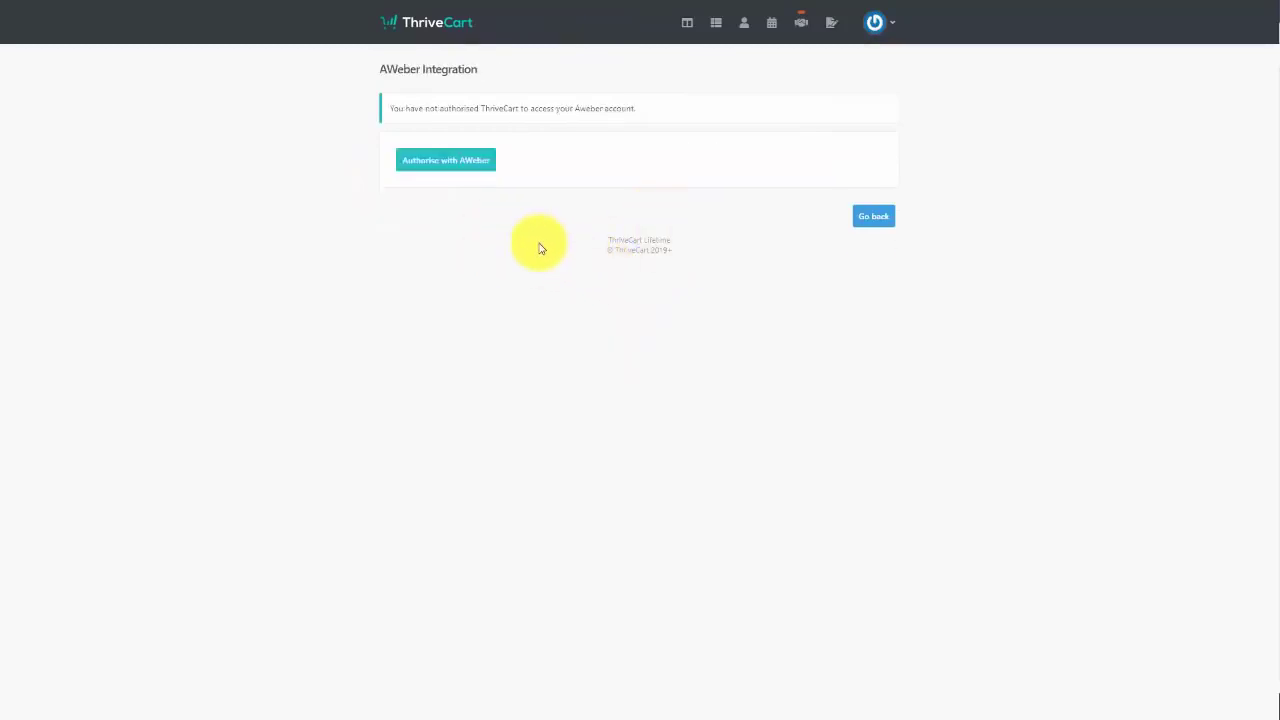
- Start the authorisation of ThriveCart with AWeber and with MailChimp
click(445, 173)
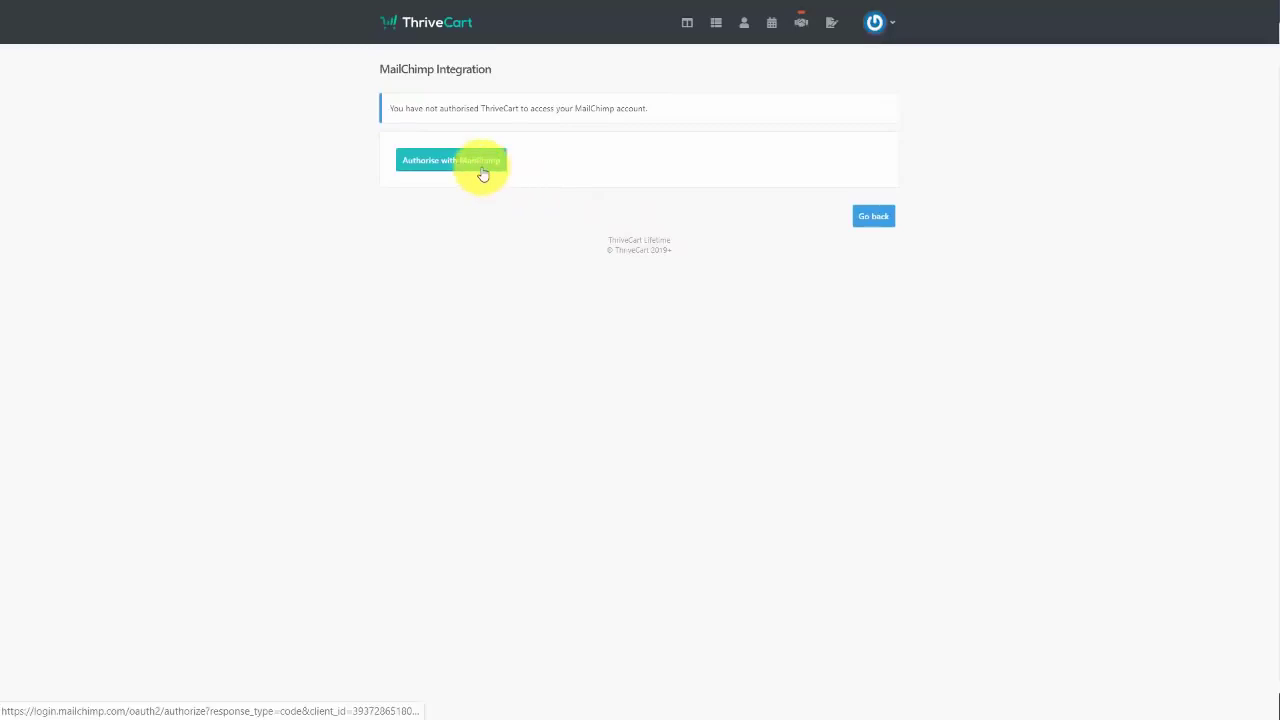
click(483, 174)
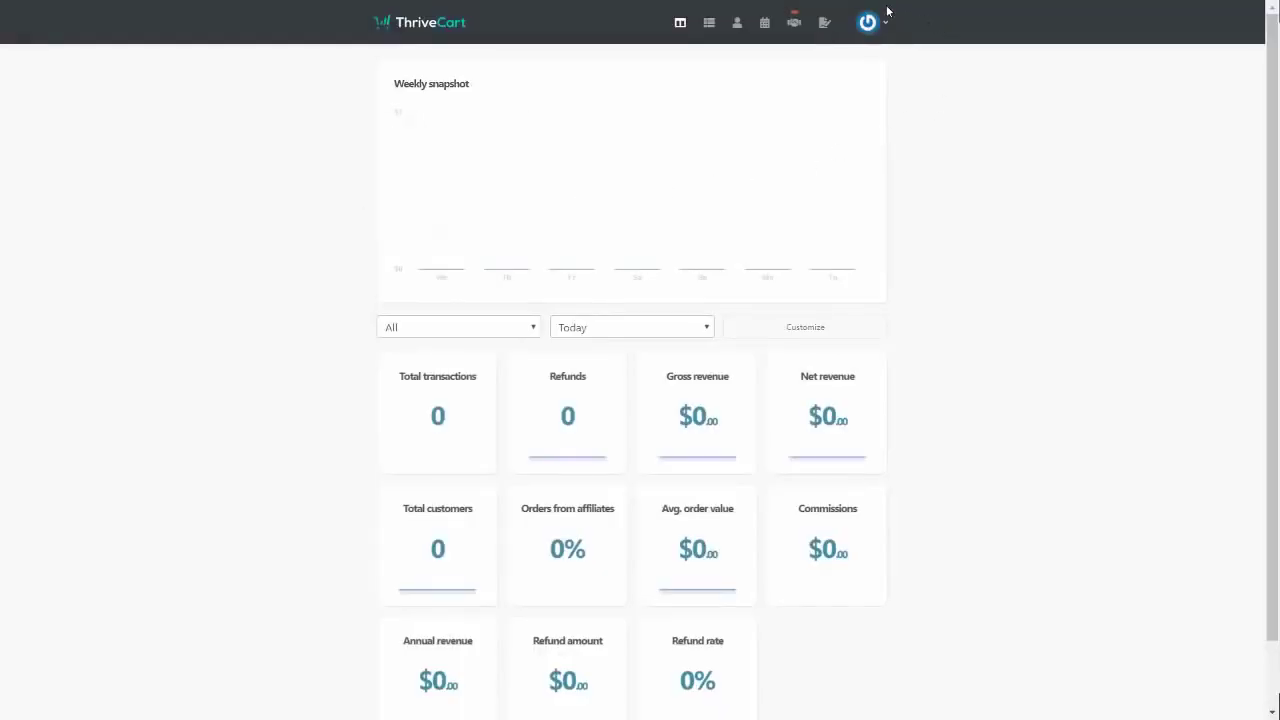
- Open the membership platform integrations from the account settings and start the WishList Member integration
click(885, 22)
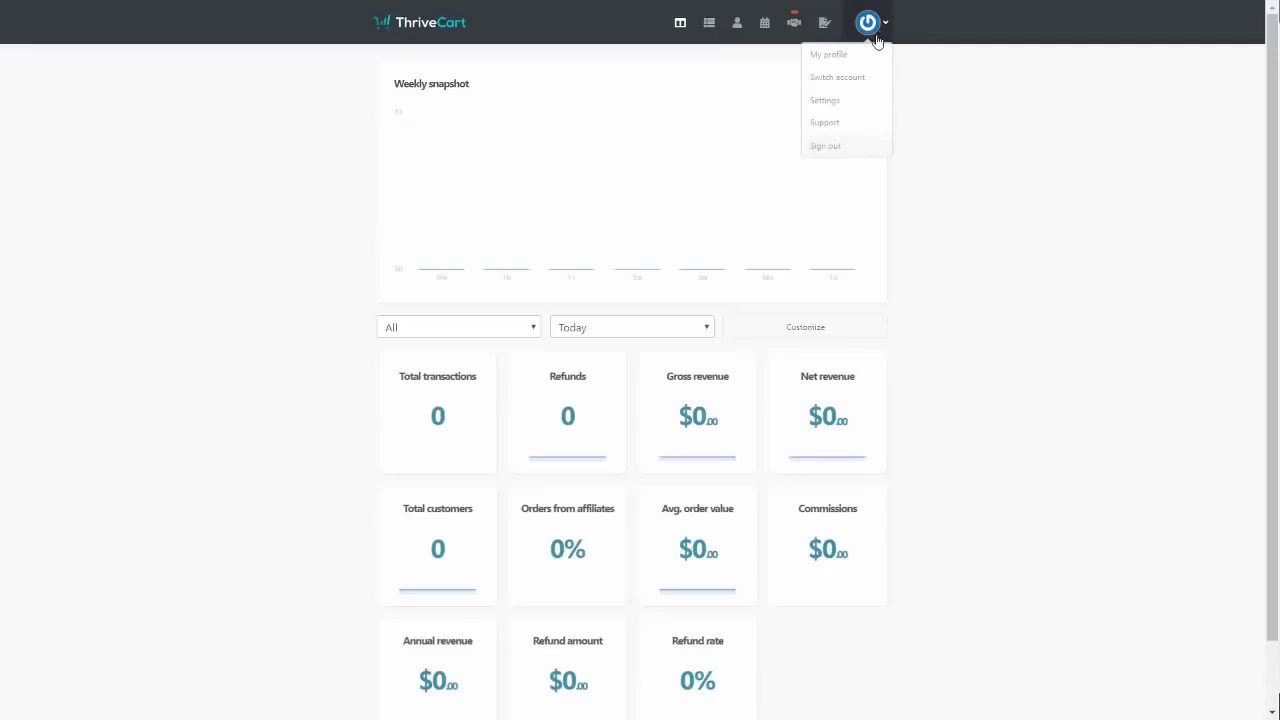
click(830, 104)
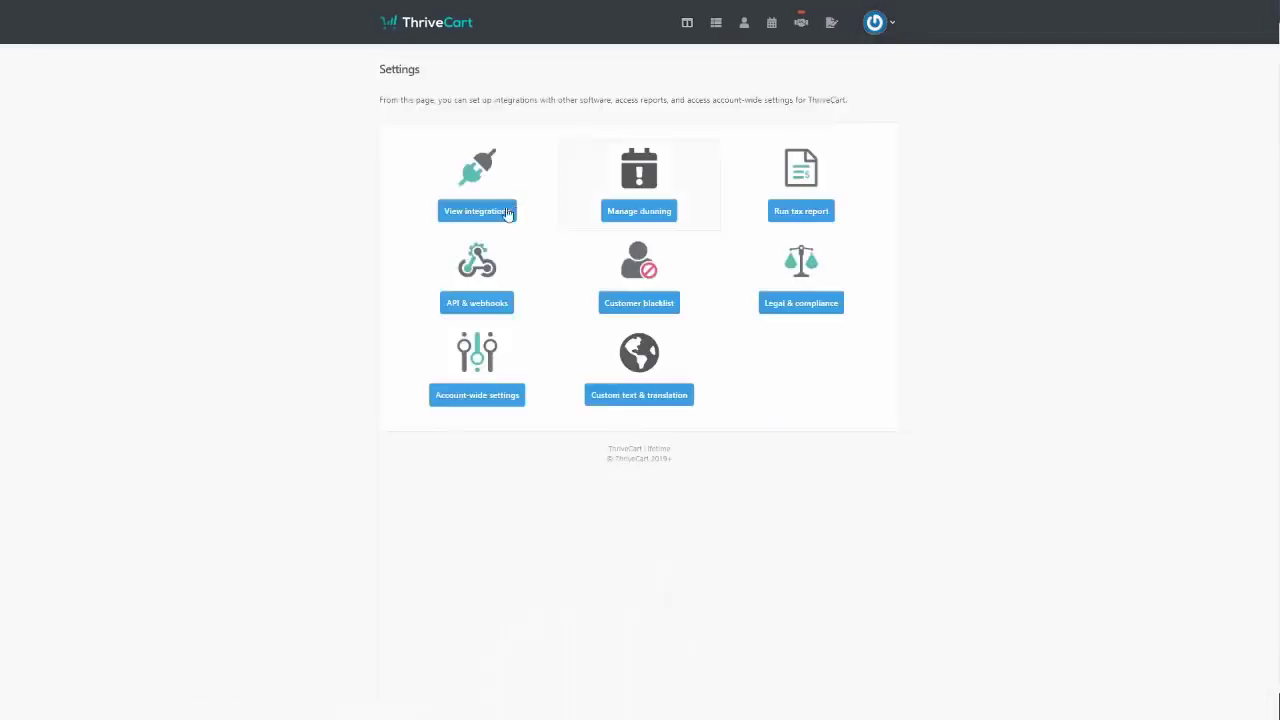
click(500, 213)
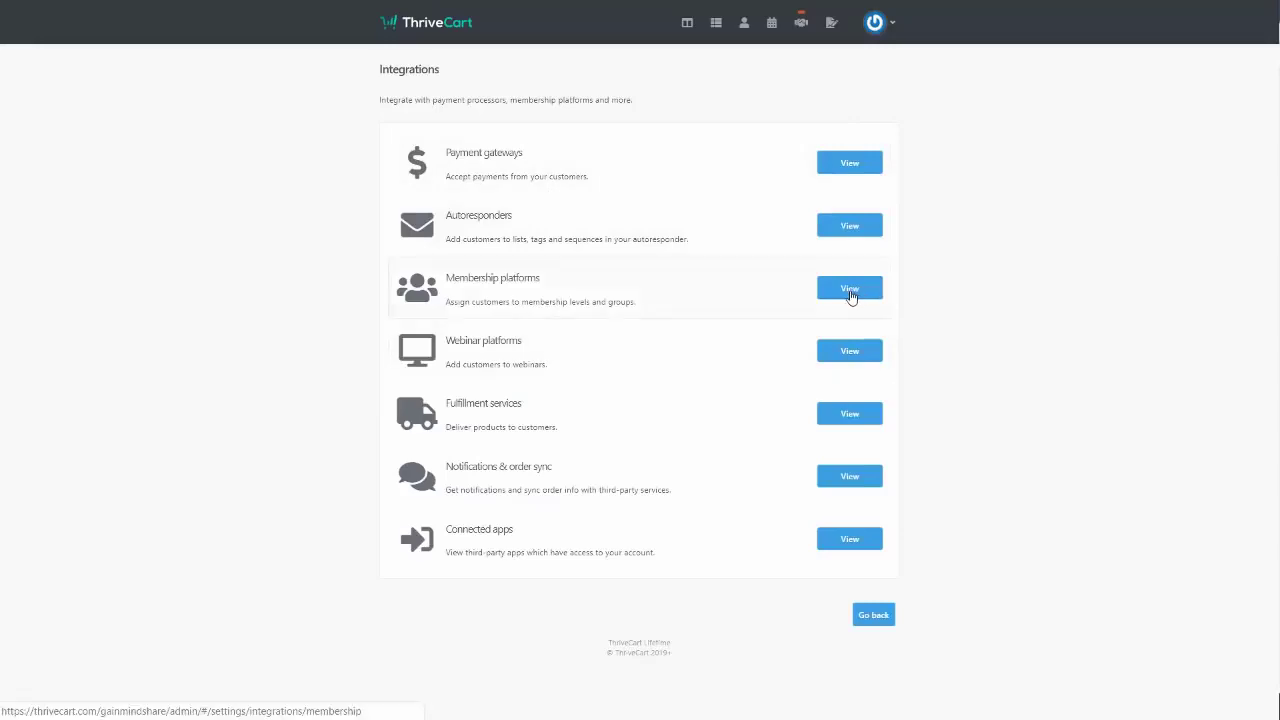
click(849, 290)
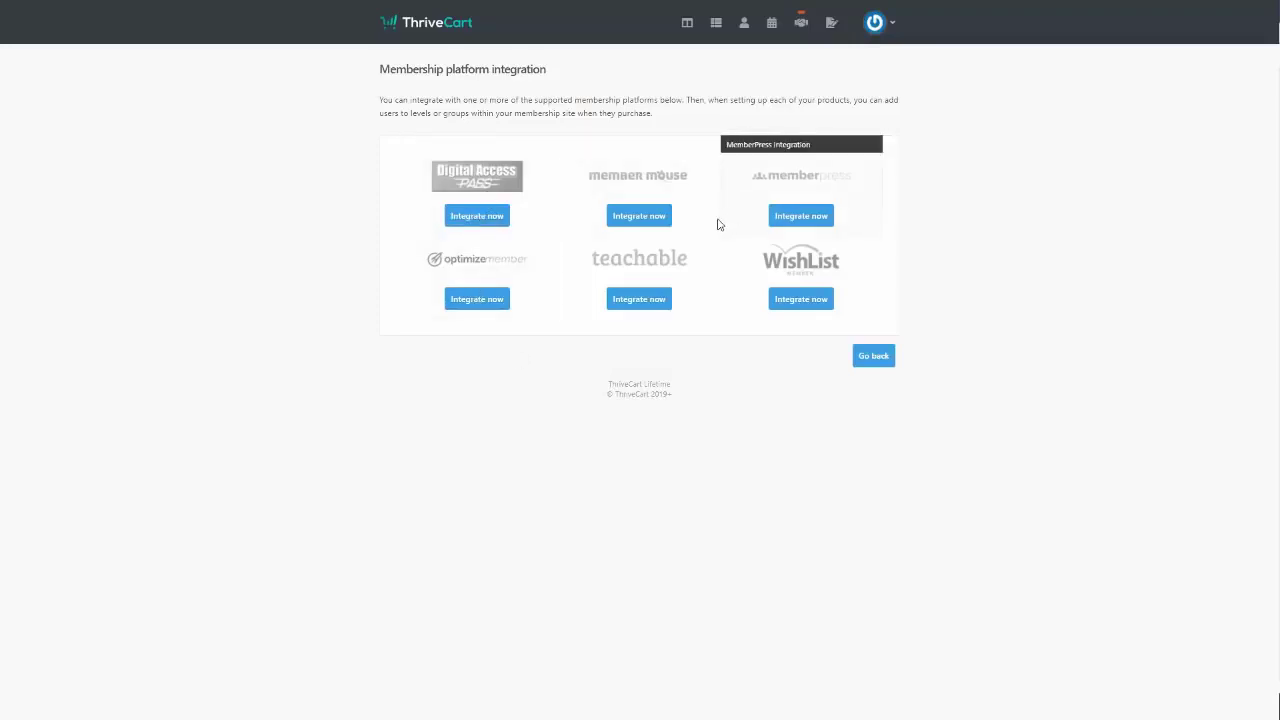
click(799, 302)
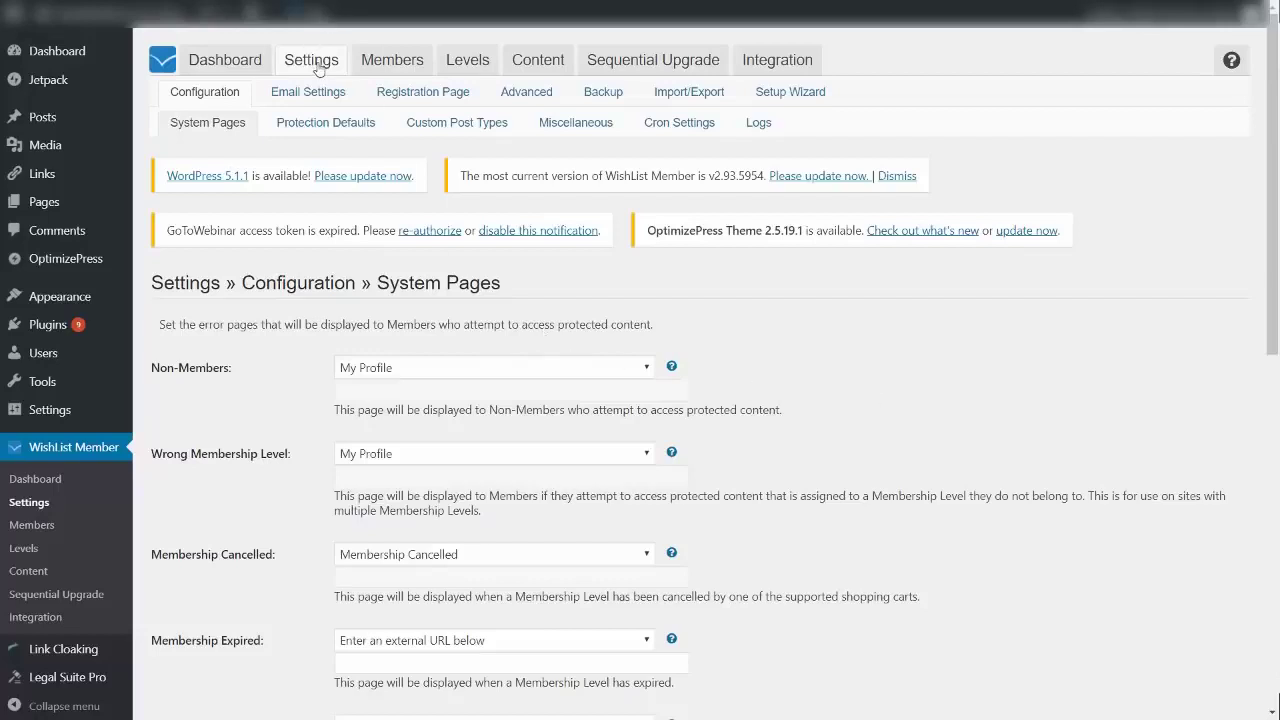
- Get the API key from WishList Member's Miscellaneous settings and save the site in ThriveCart as "Wish List Member" with its URL and API key
click(569, 122)
scroll(735, 222, down, 10)
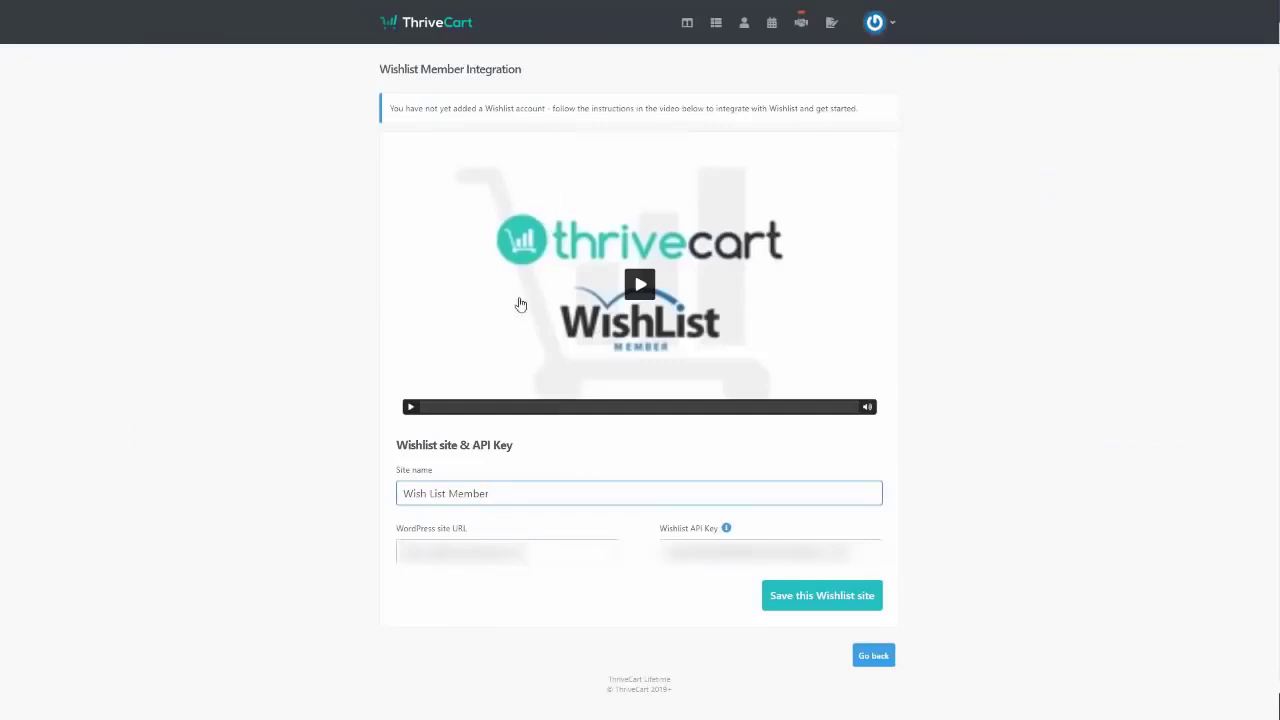
click(810, 600)
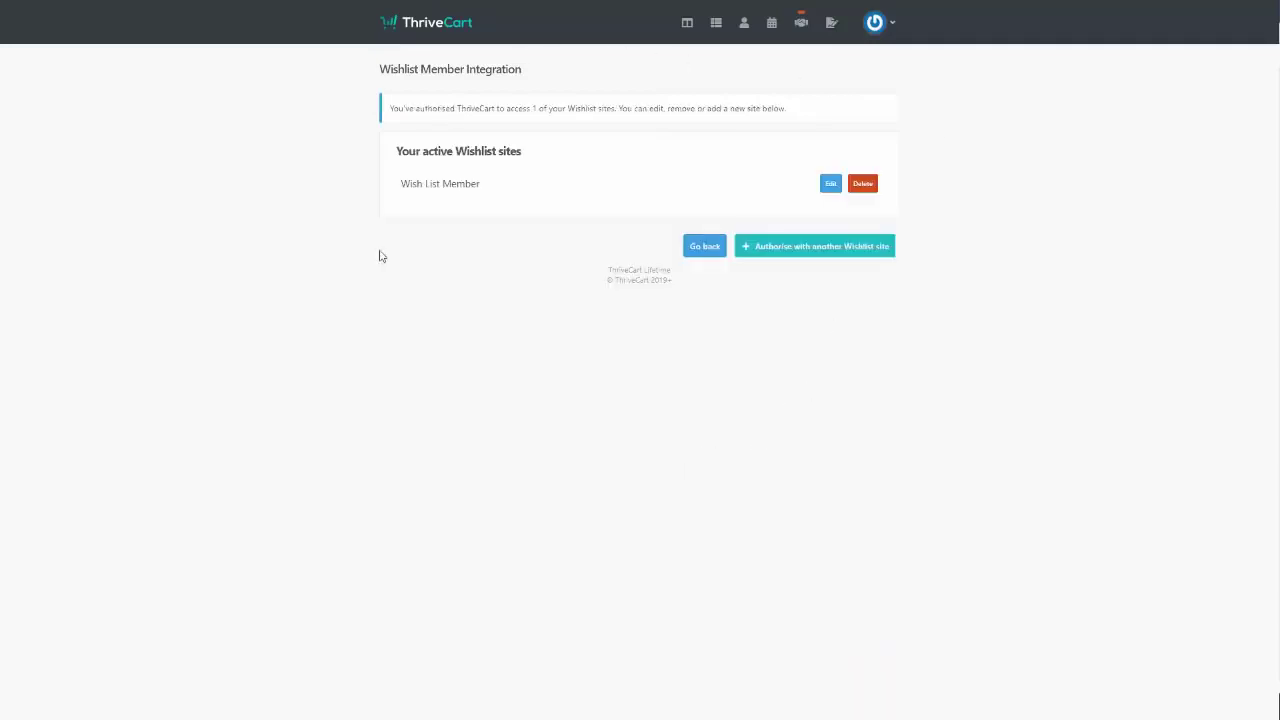
click(705, 246)
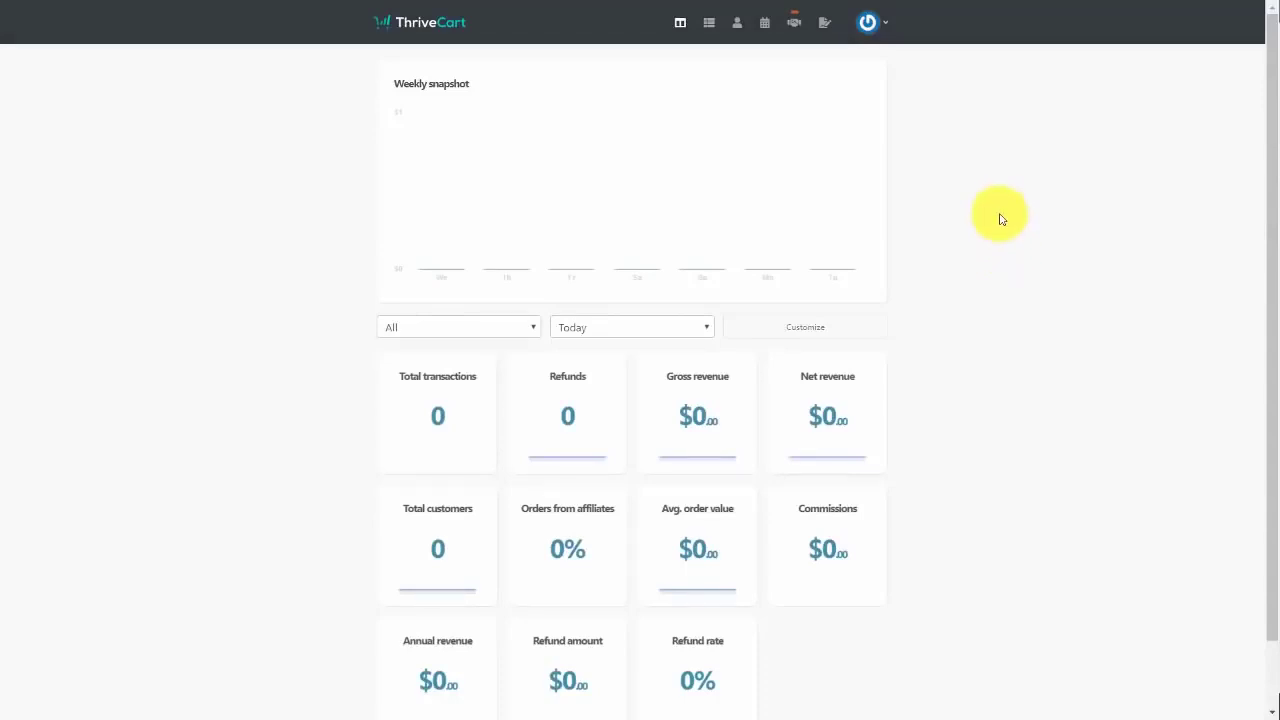
- Open the fulfillment services integrations from the account settings and start the Google Sheets integration
click(871, 18)
click(826, 102)
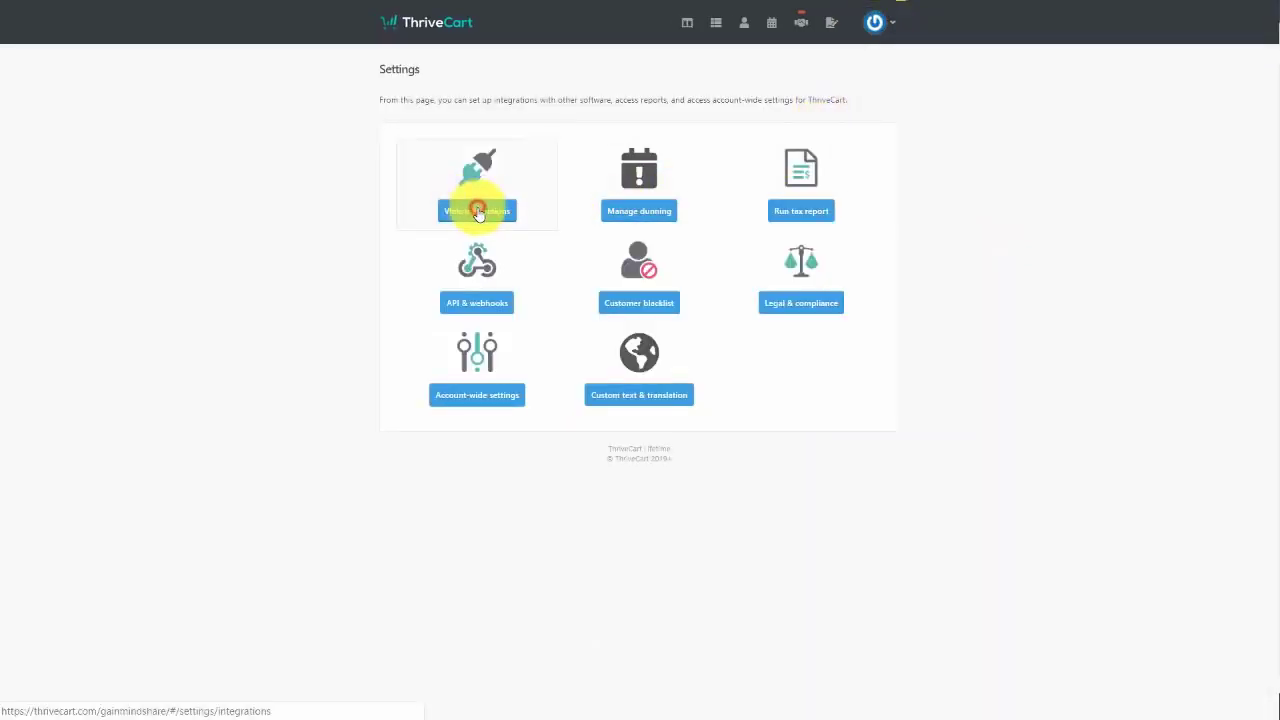
click(480, 212)
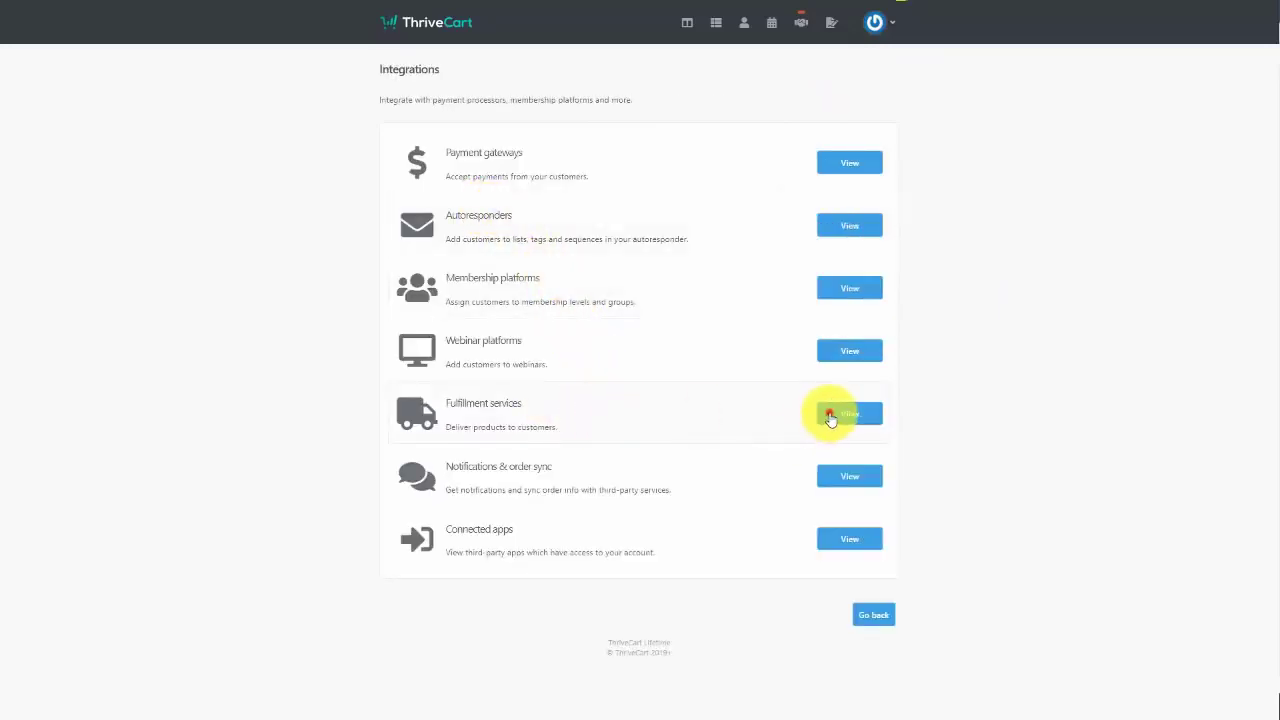
click(829, 414)
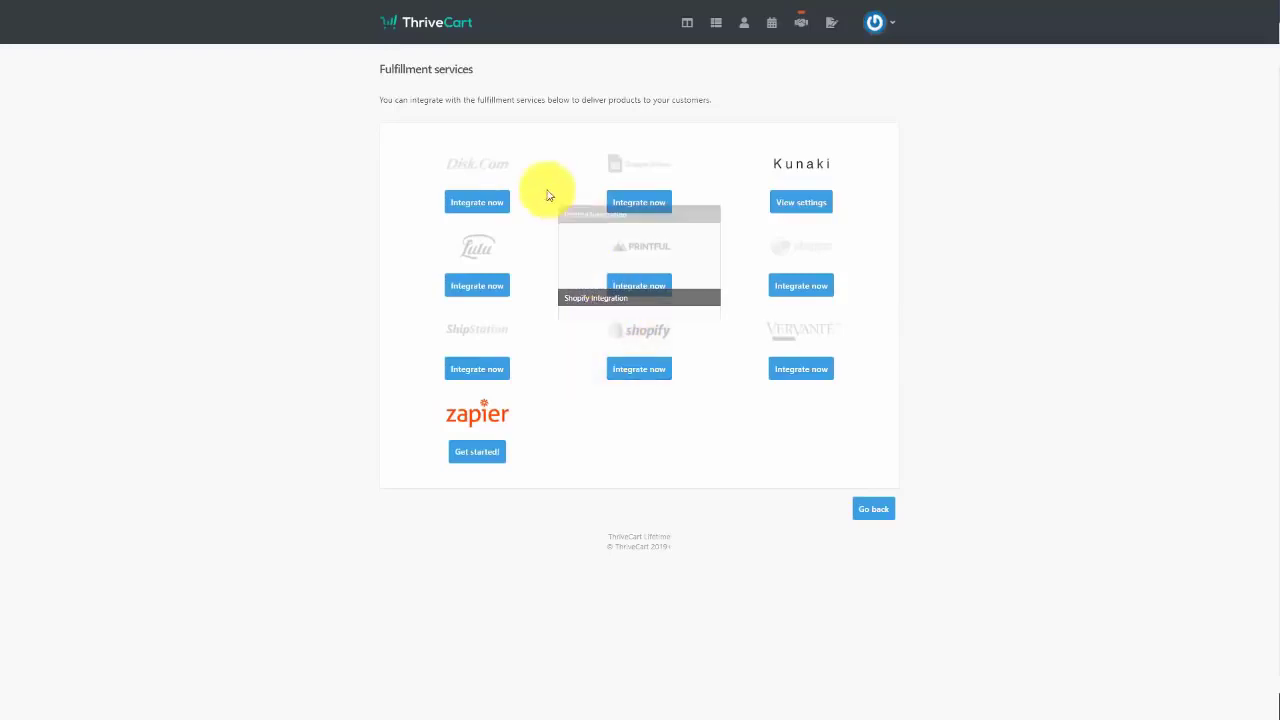
click(641, 207)
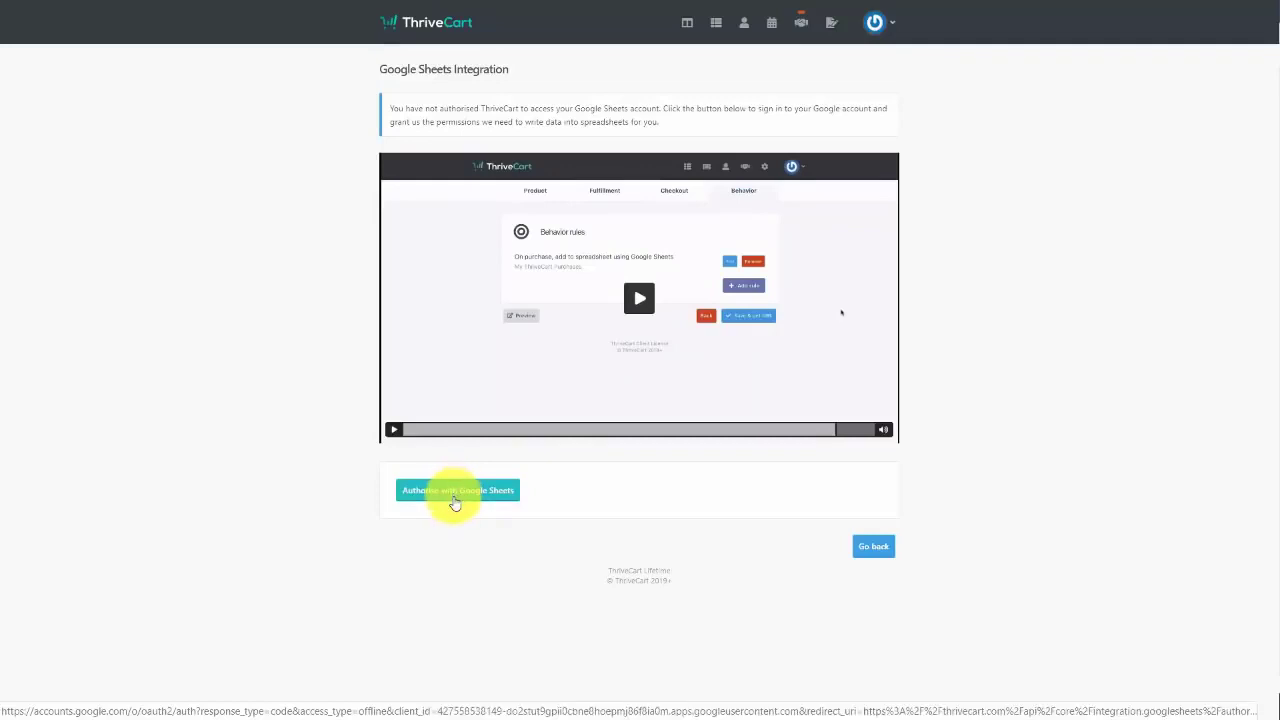
- Authorise ThriveCart with Google Sheets by submitting the Google account password and allowing access to the account's Drive files
click(455, 500)
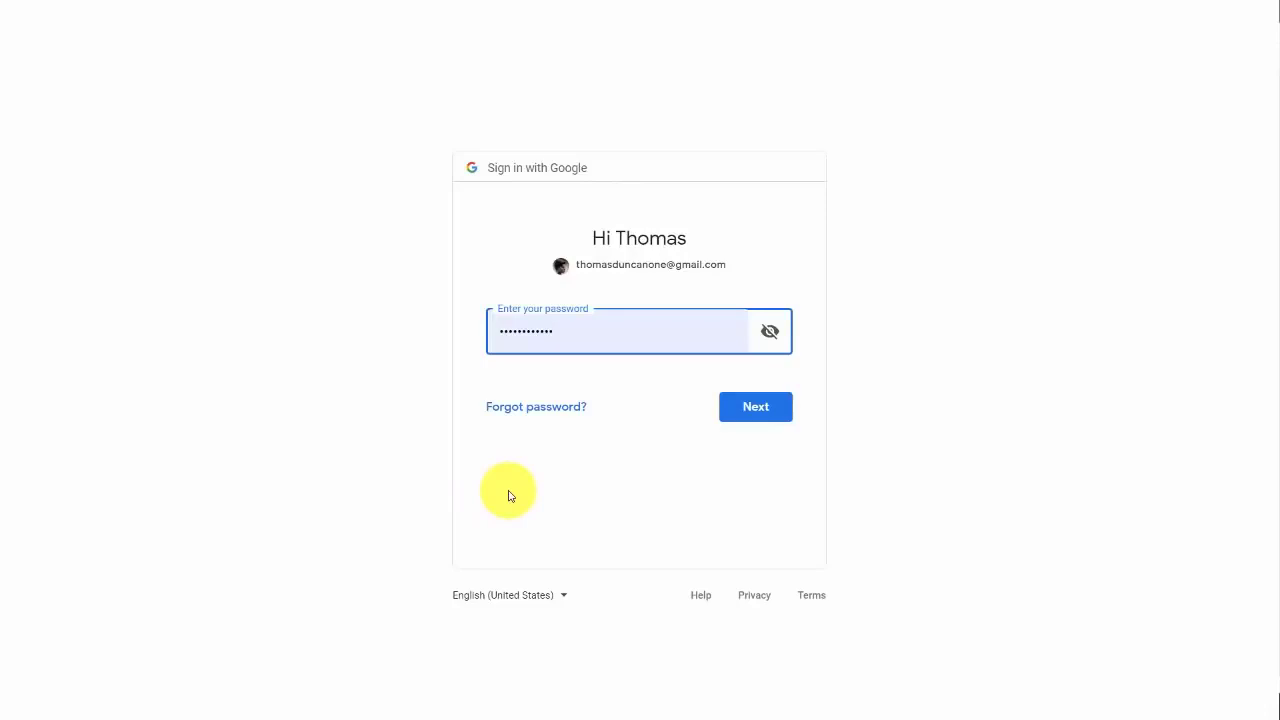
key(Return)
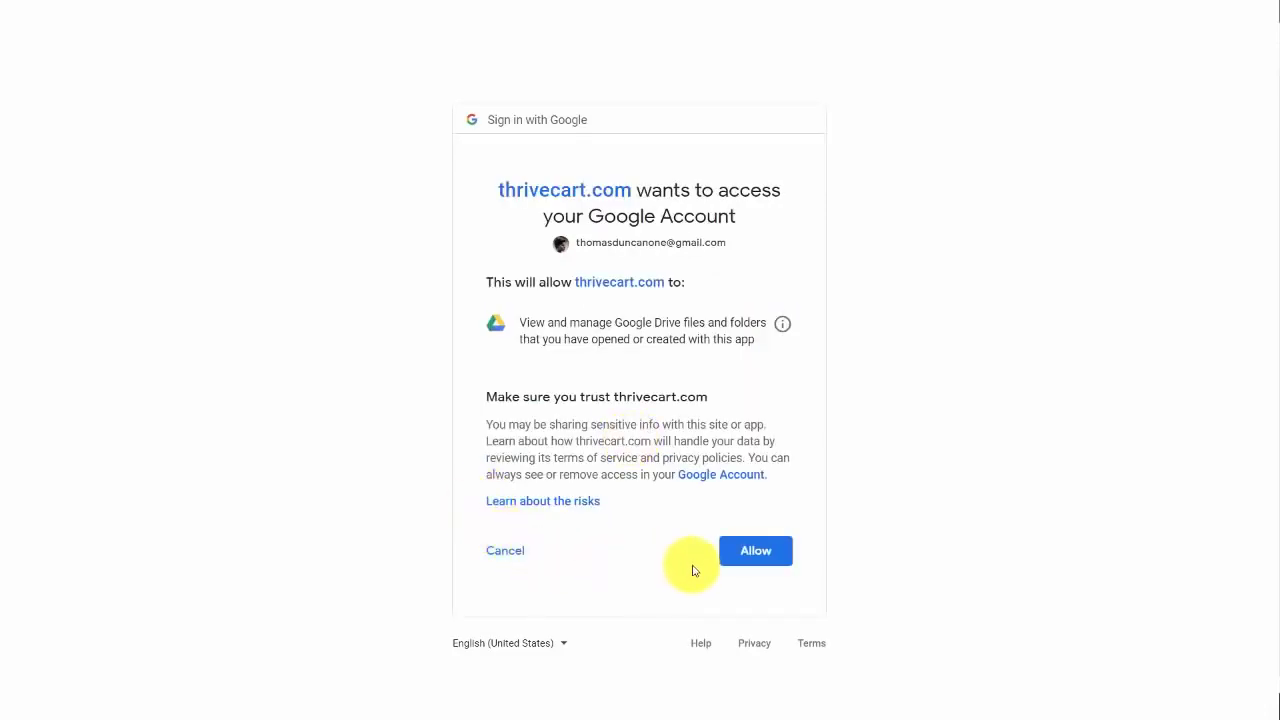
click(748, 553)
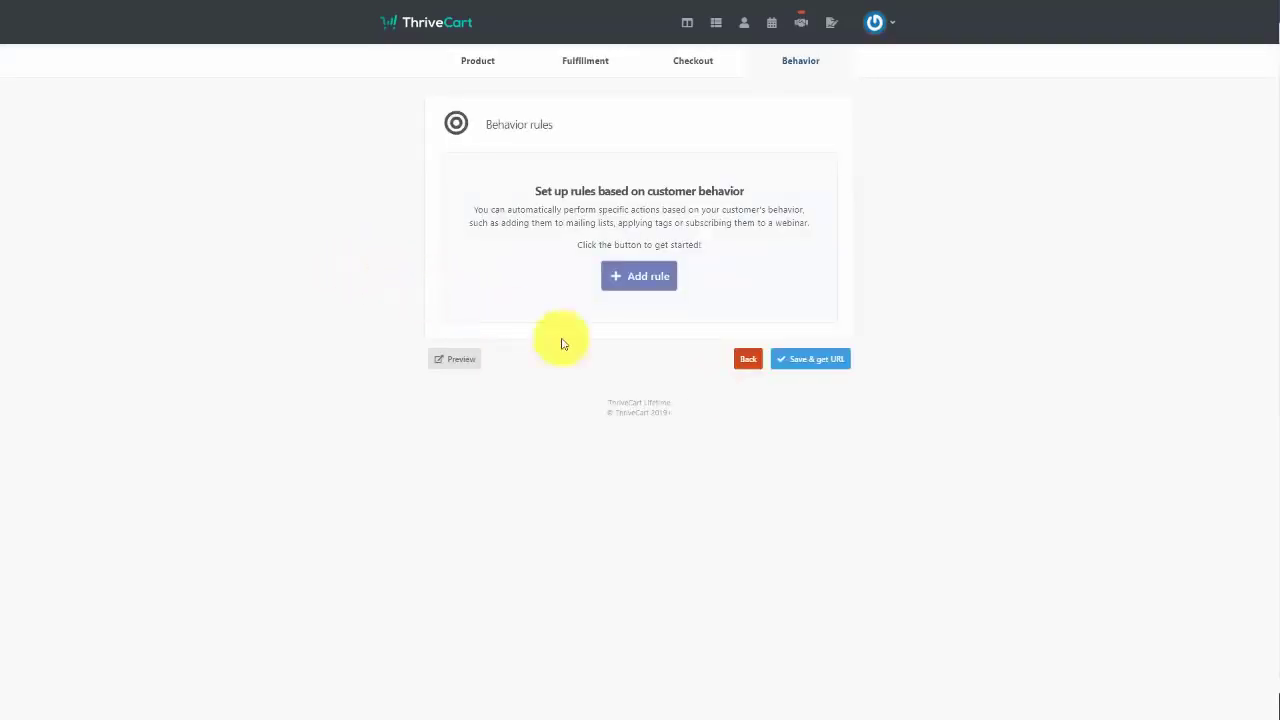
- Add a product behavior rule that uses Google Sheets to add customers when the main product is purchased
click(631, 280)
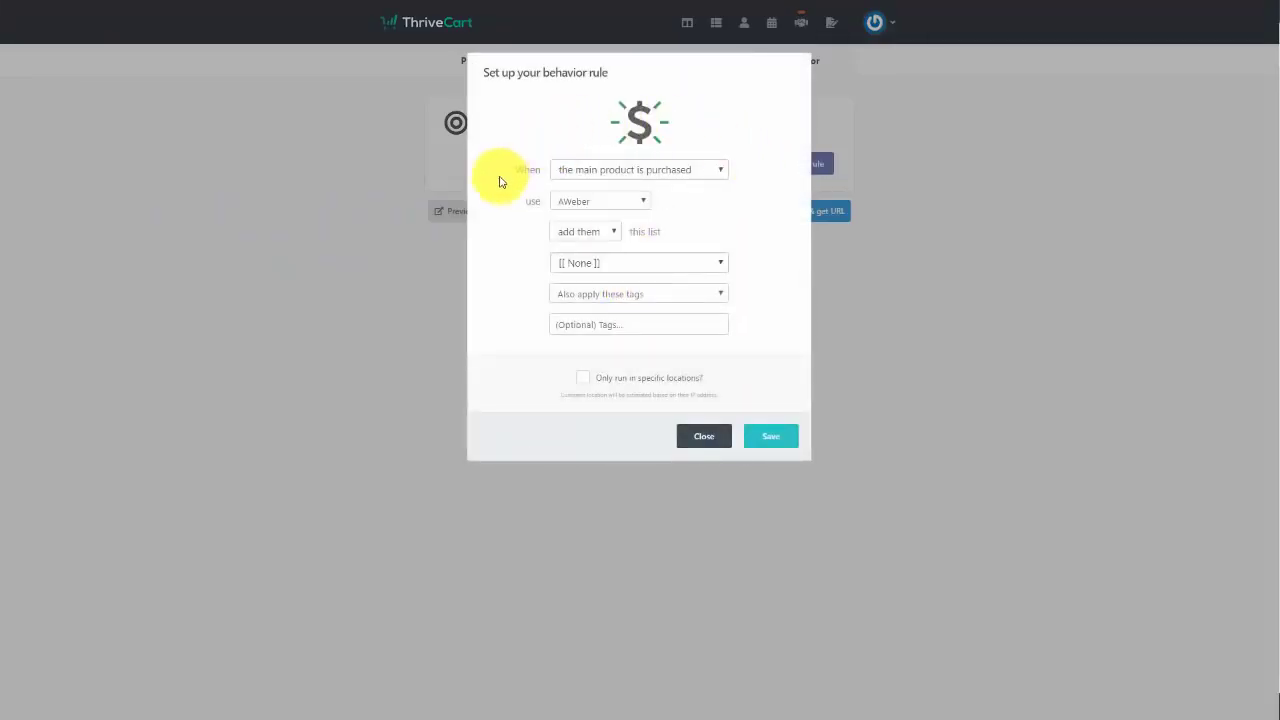
click(640, 201)
click(628, 256)
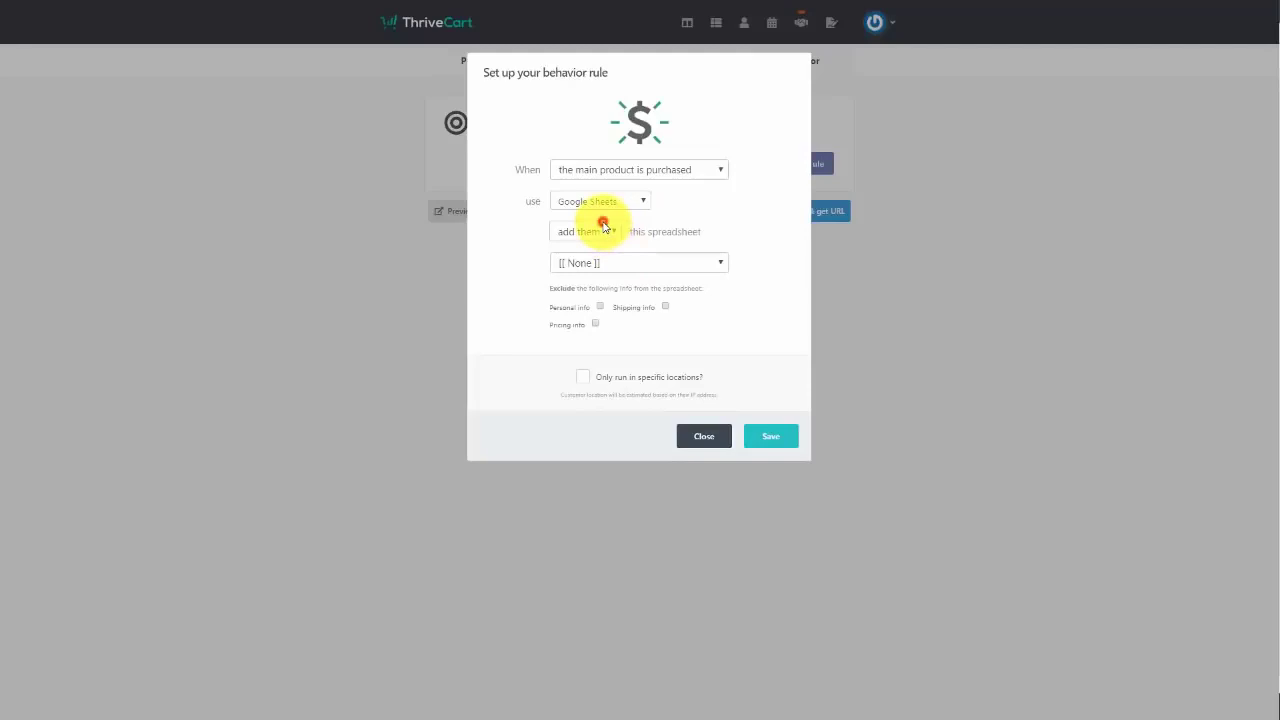
click(603, 225)
click(603, 227)
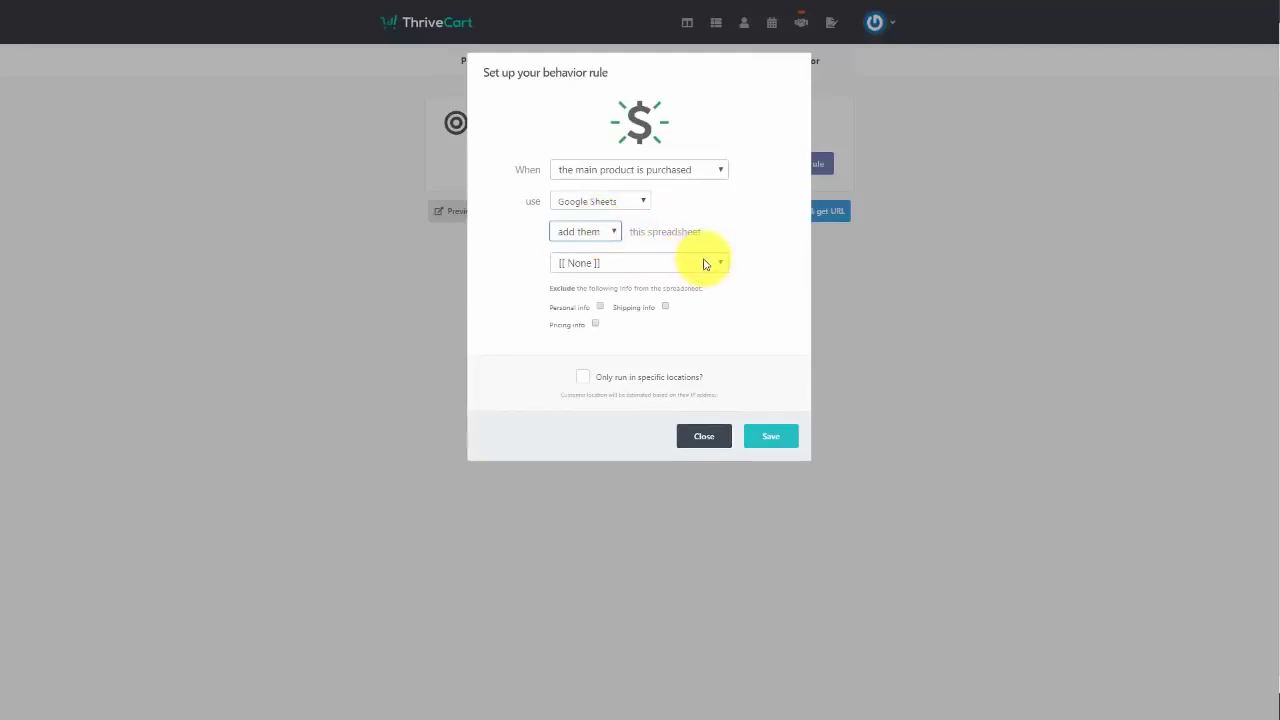
- Create a new spreadsheet named "New Customer" as the rule's target
click(703, 264)
click(688, 294)
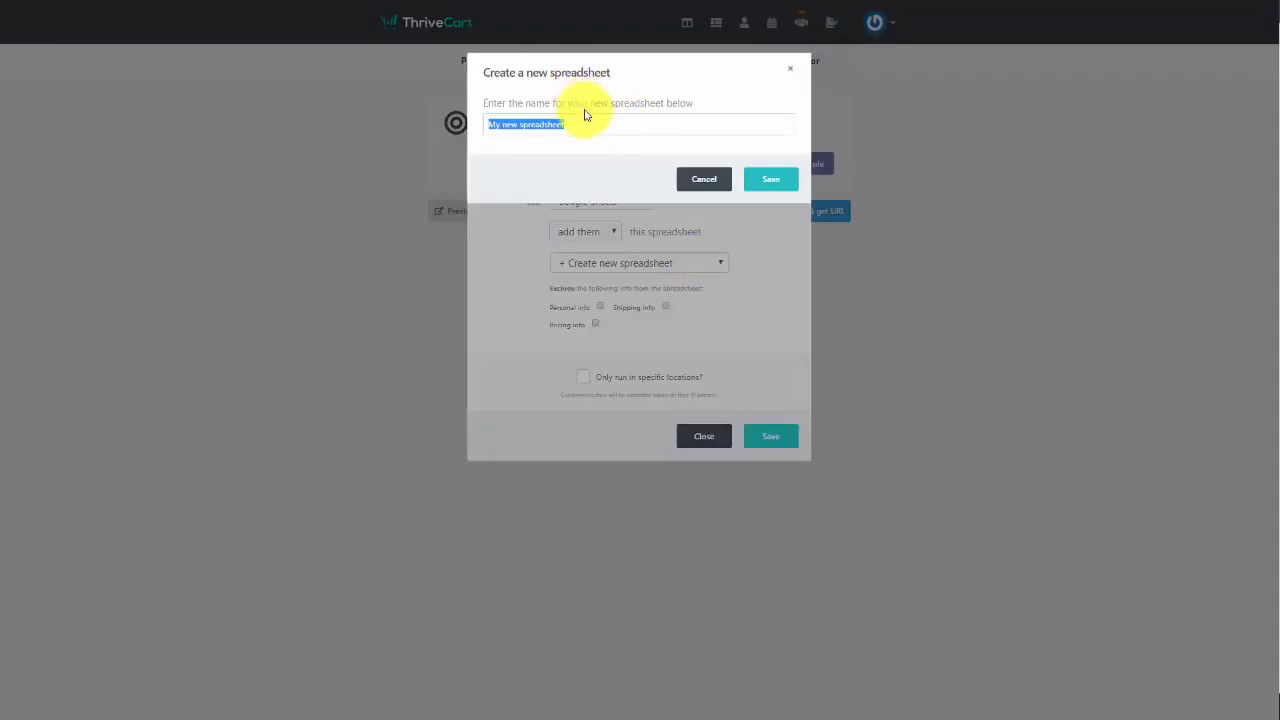
text(Test Customer)
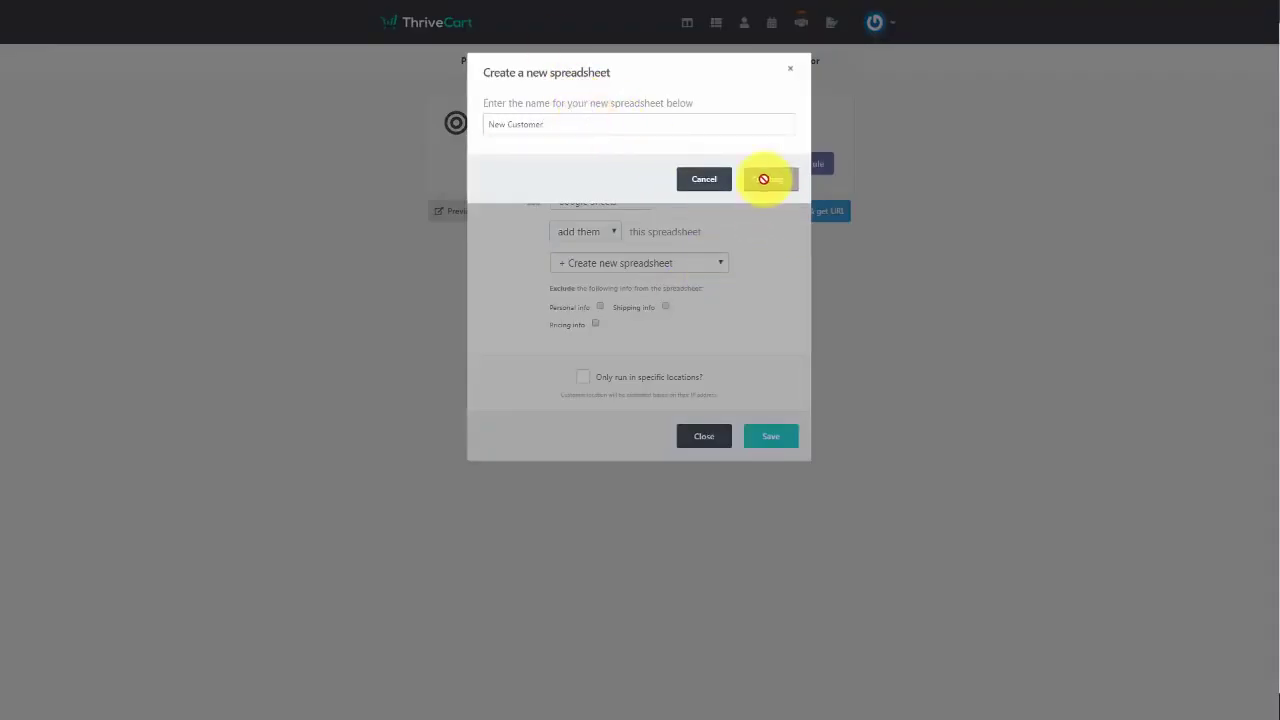
click(766, 179)
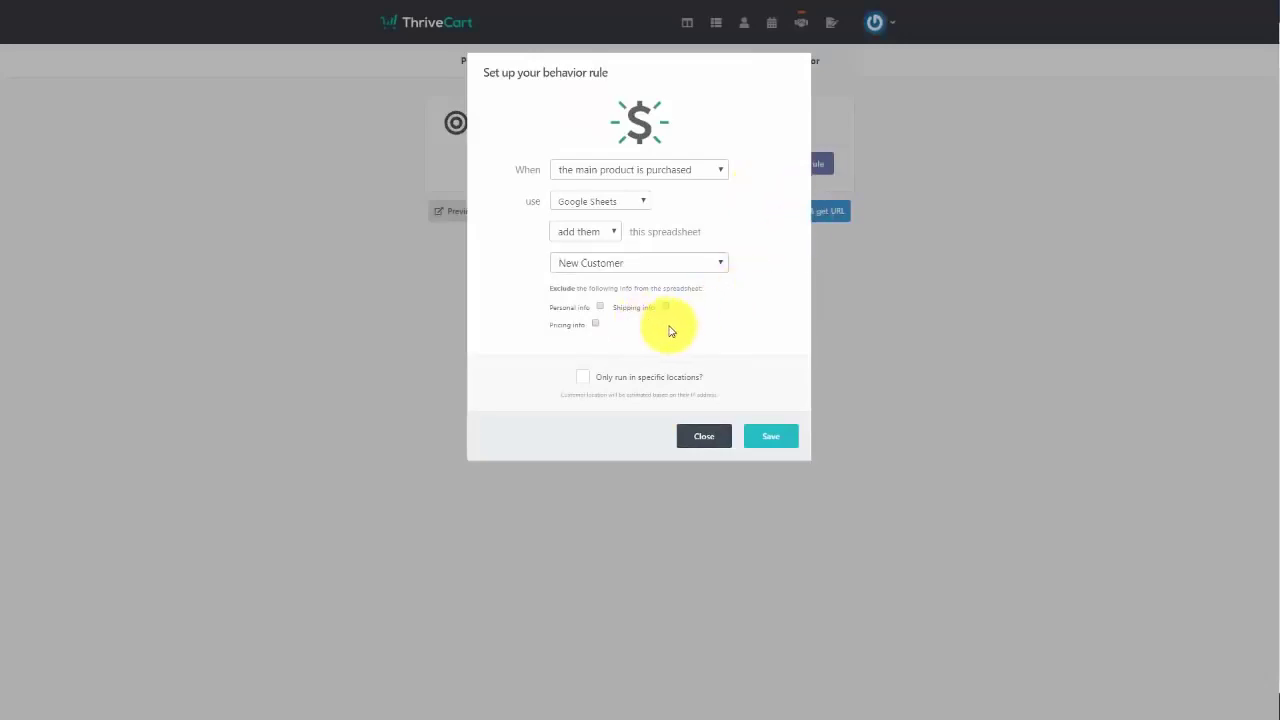
- Exclude personal, pricing and shipping info from the spreadsheet and save the behavior rule
click(600, 310)
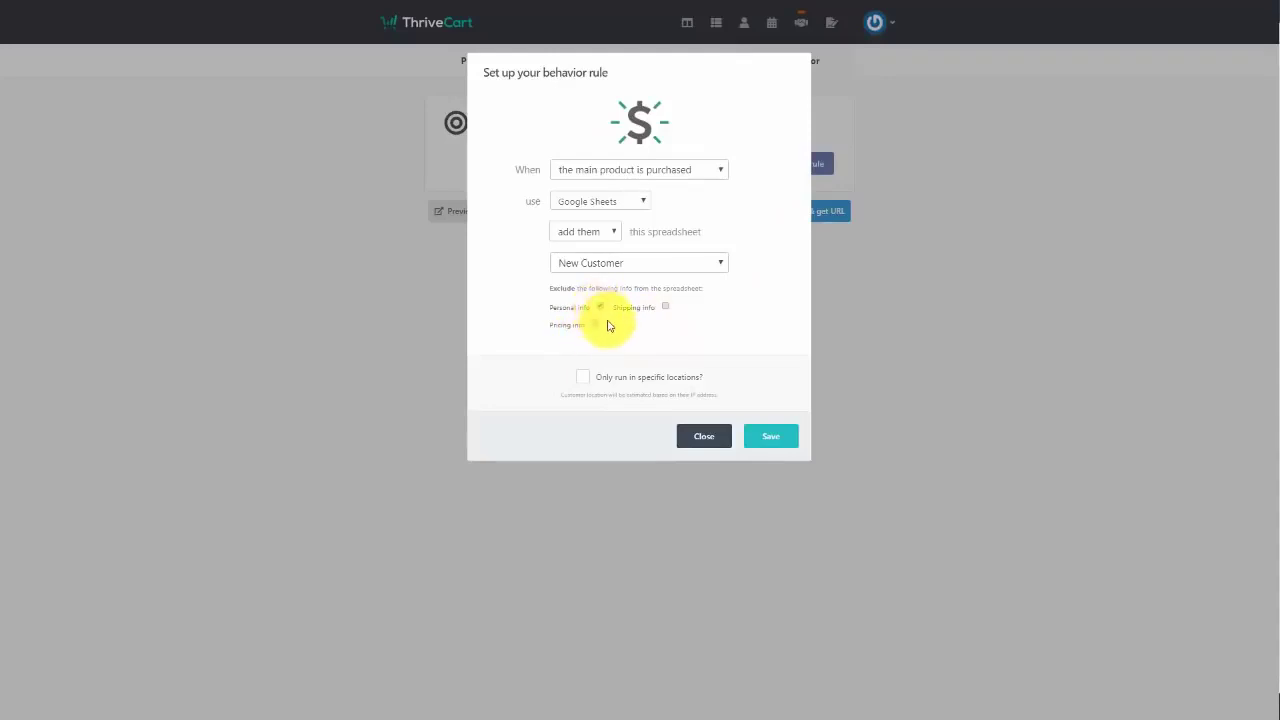
click(594, 327)
click(655, 304)
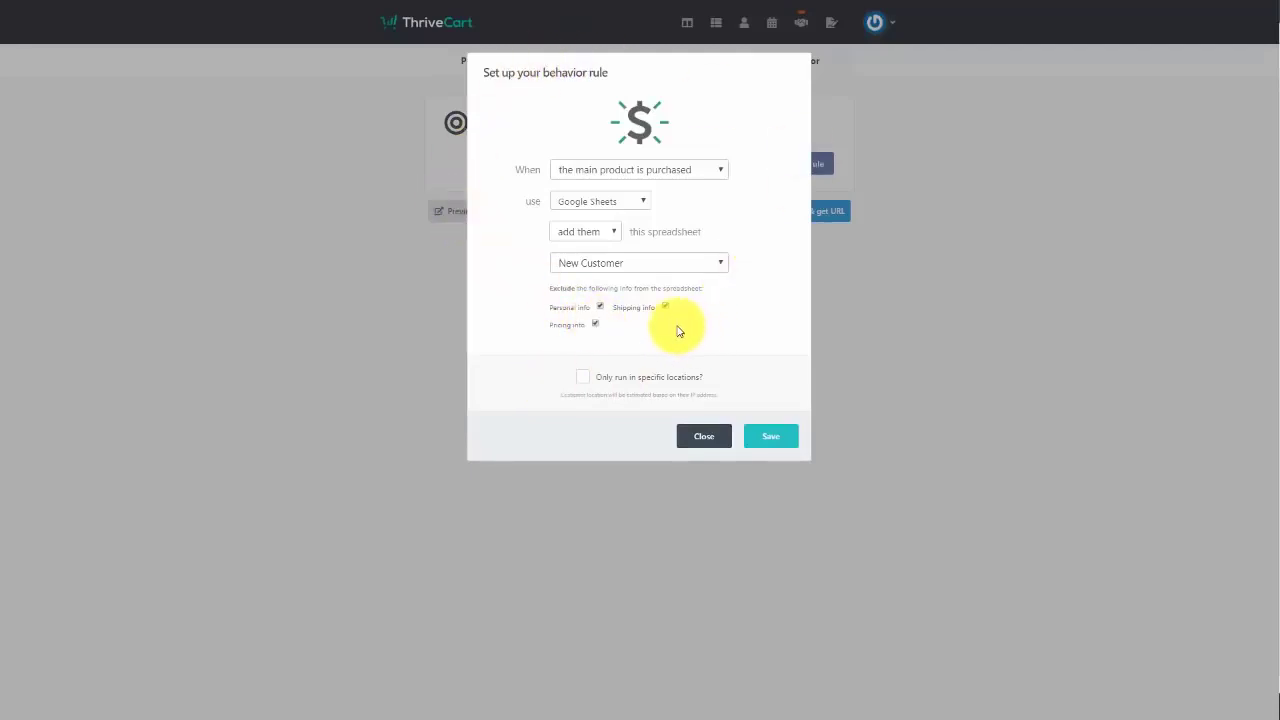
click(770, 440)
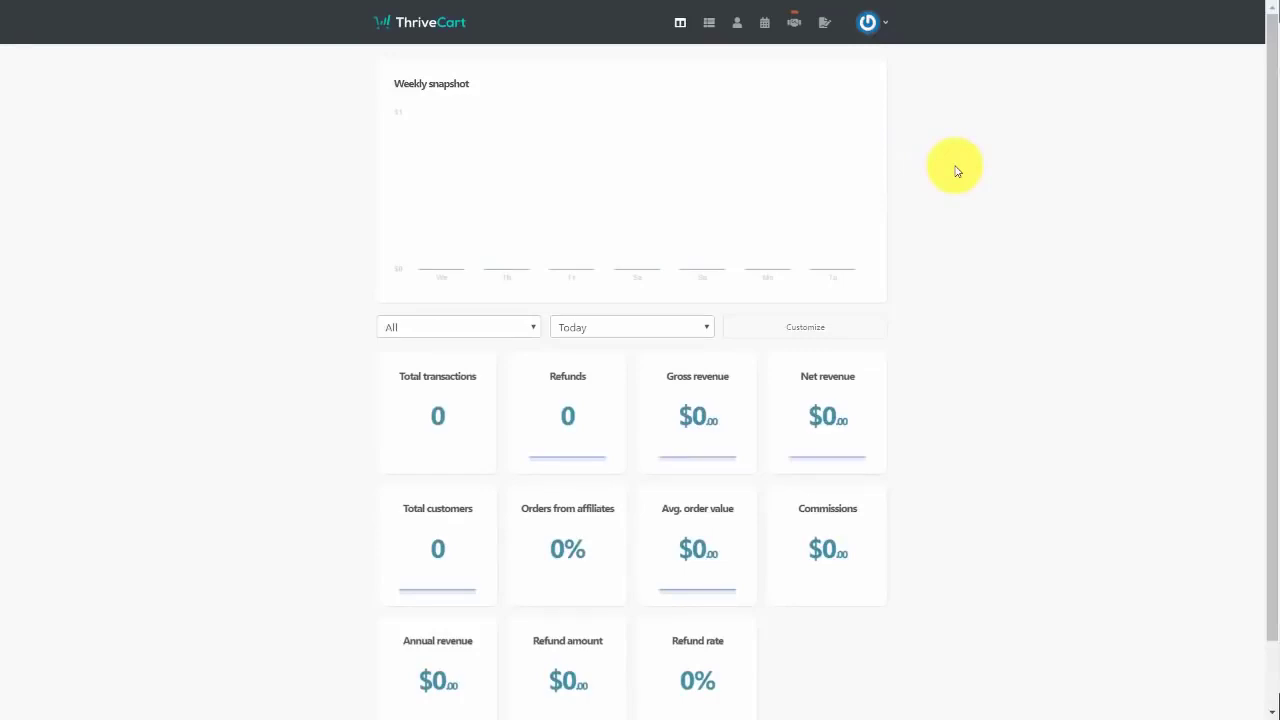
- Start the Zapier integration from the account's fulfillment services and accept the ThriveCart invite to build a Zap in Zapier
click(886, 22)
click(830, 100)
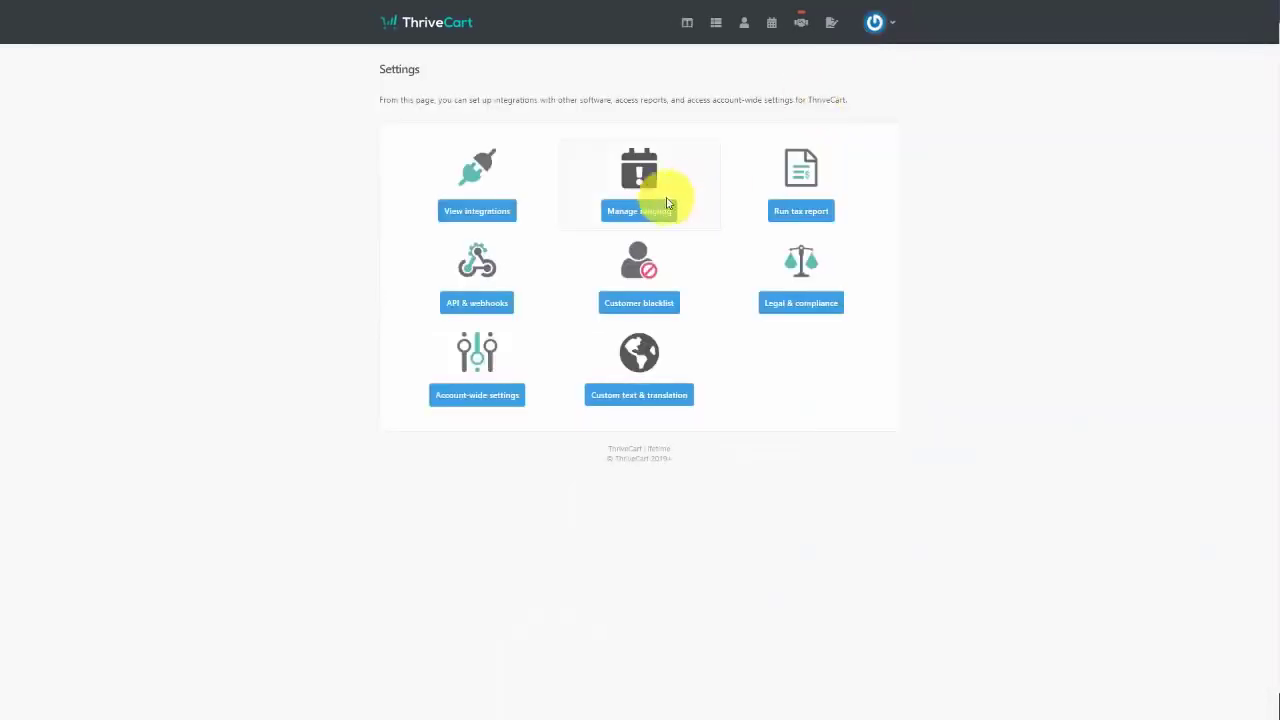
click(484, 211)
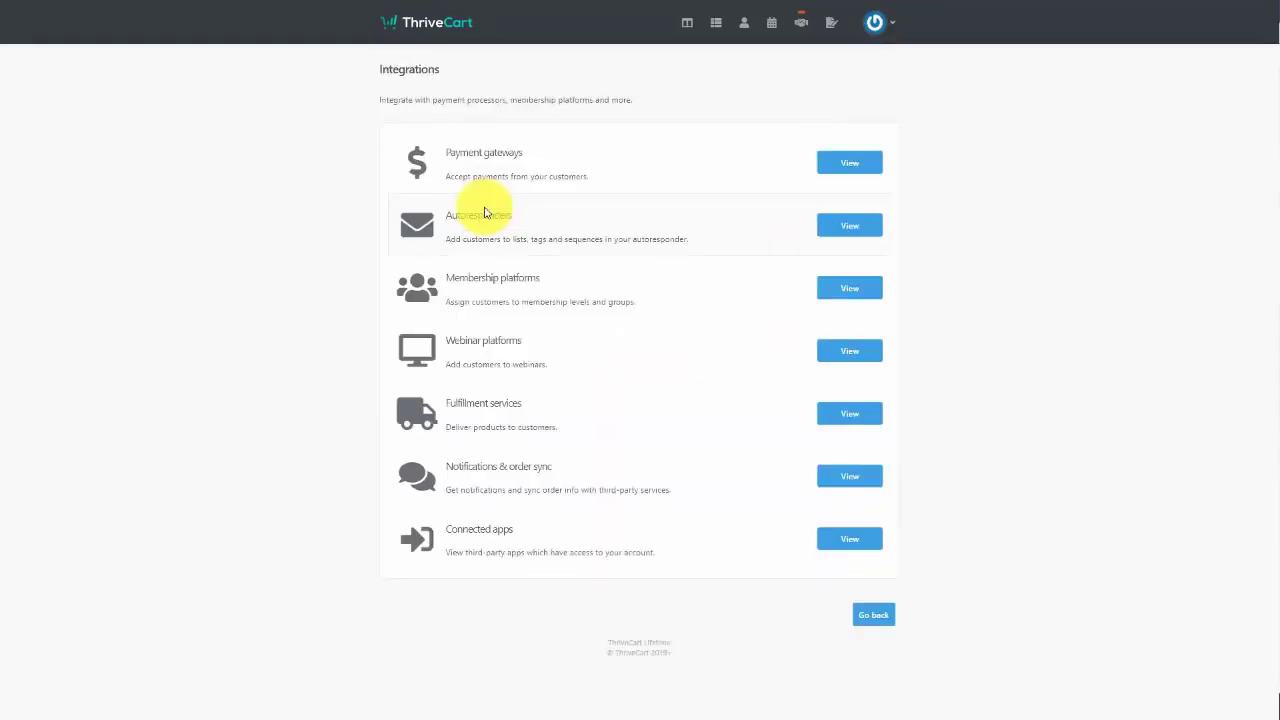
click(843, 418)
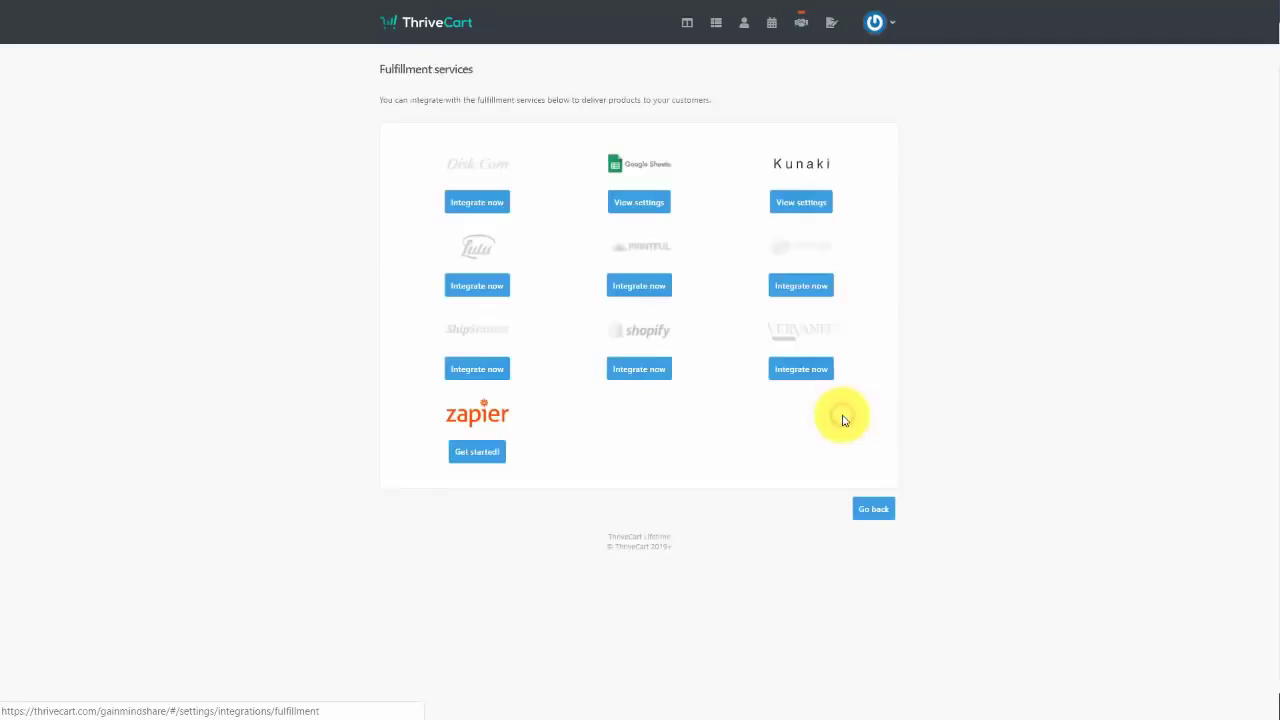
click(479, 453)
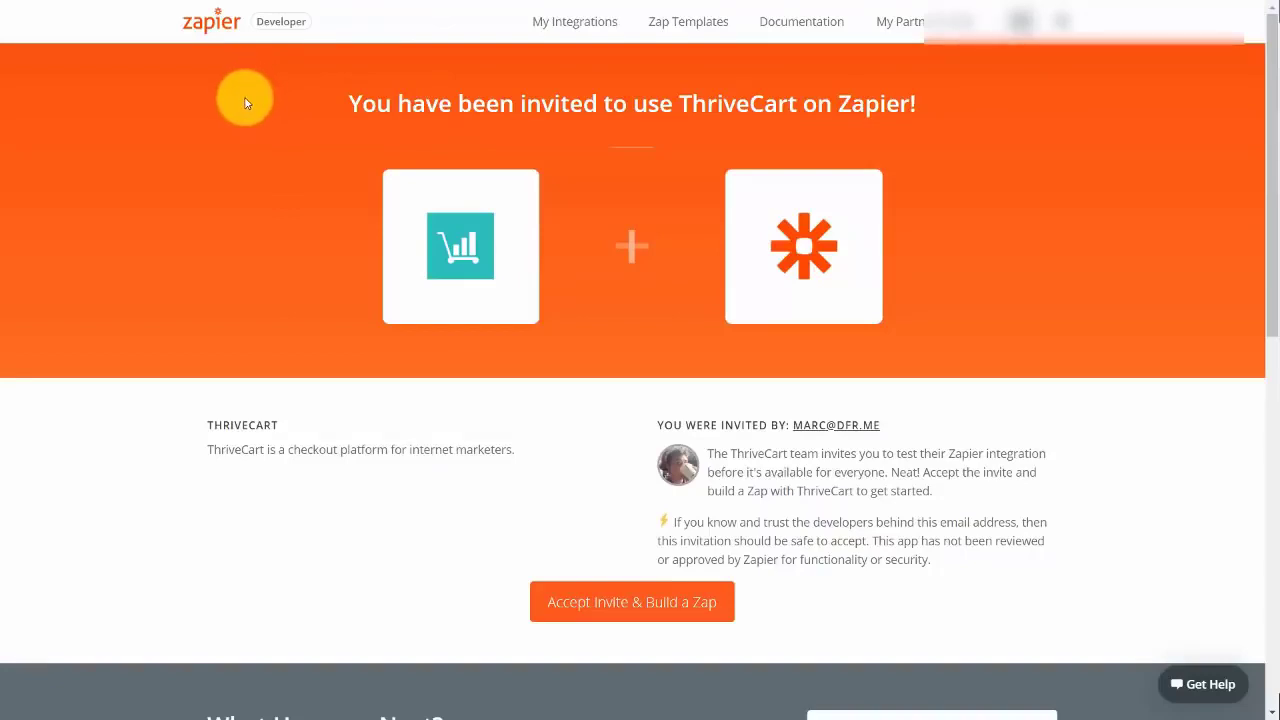
click(607, 605)
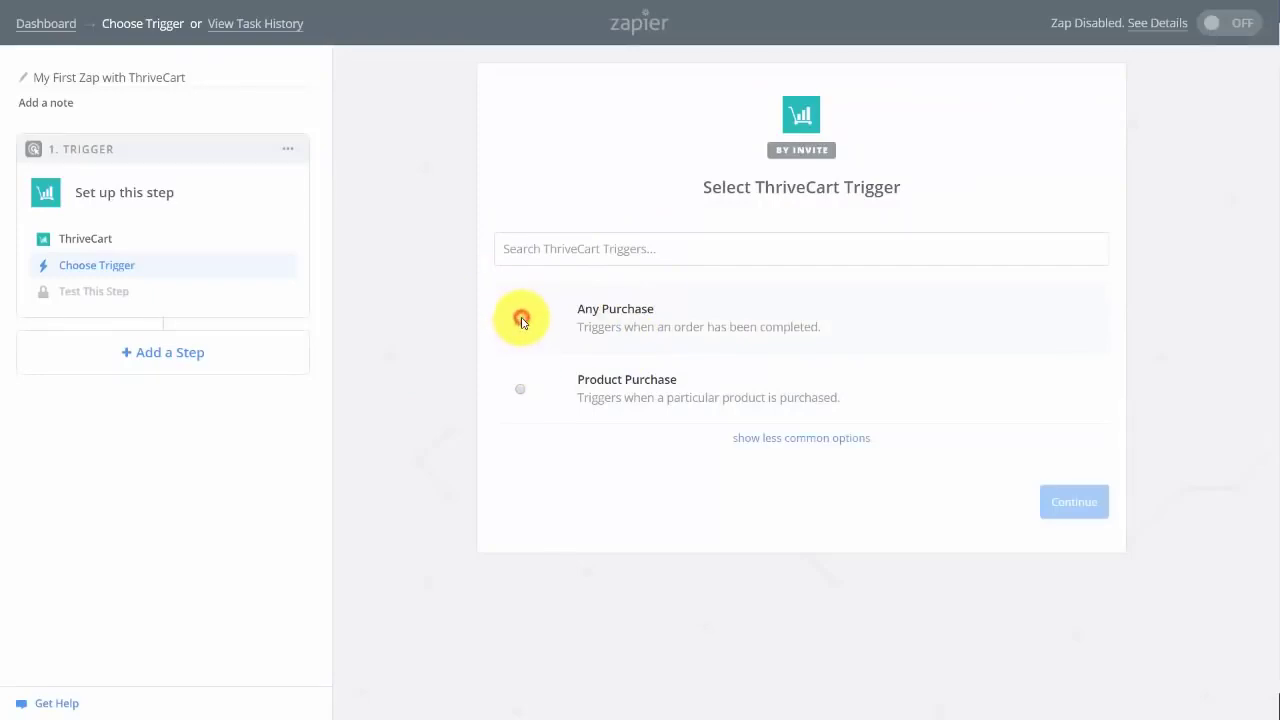
- Use Any Purchase as the Zap's trigger, authorise Zapier's access to ThriveCart, then test and save the ThriveCart account
click(521, 320)
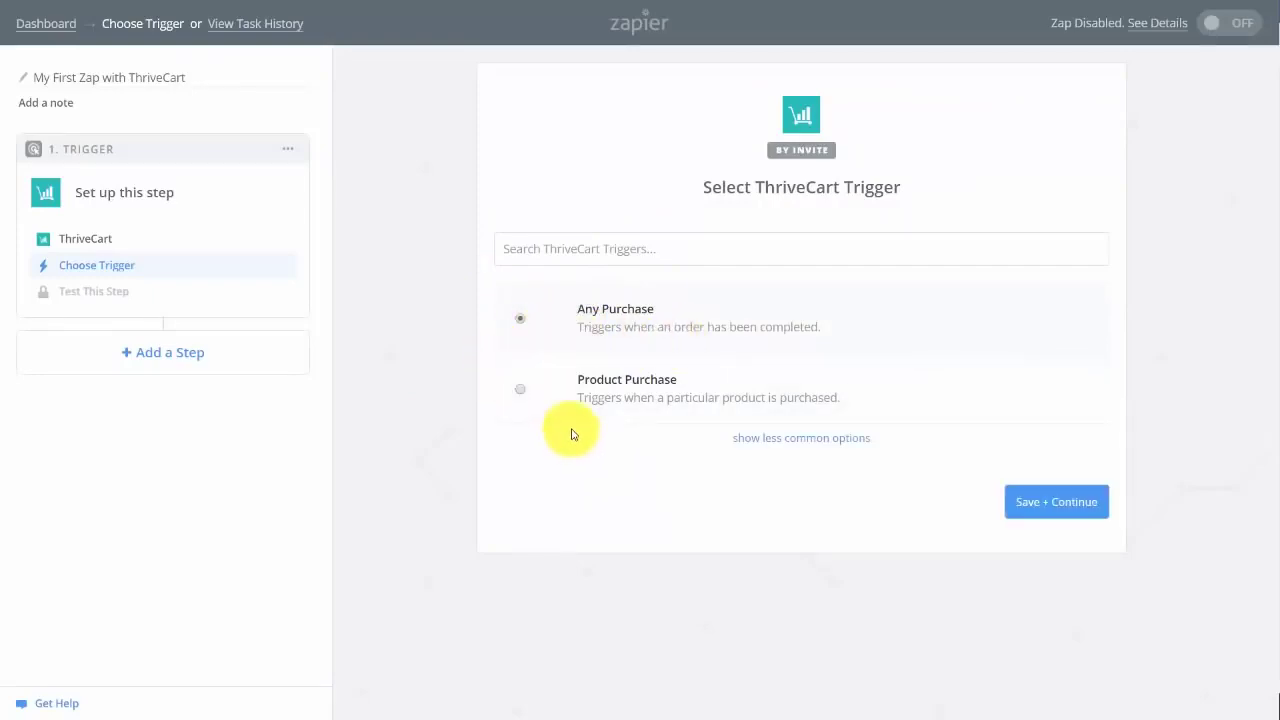
click(1046, 508)
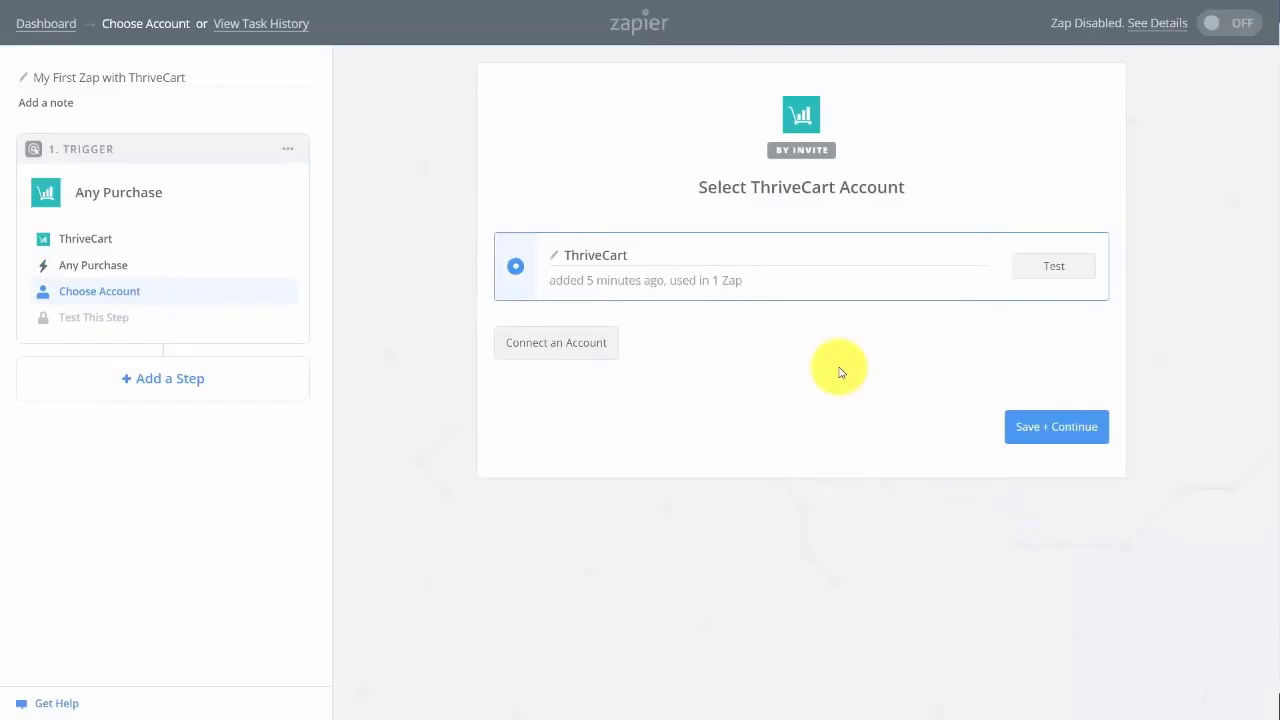
click(612, 343)
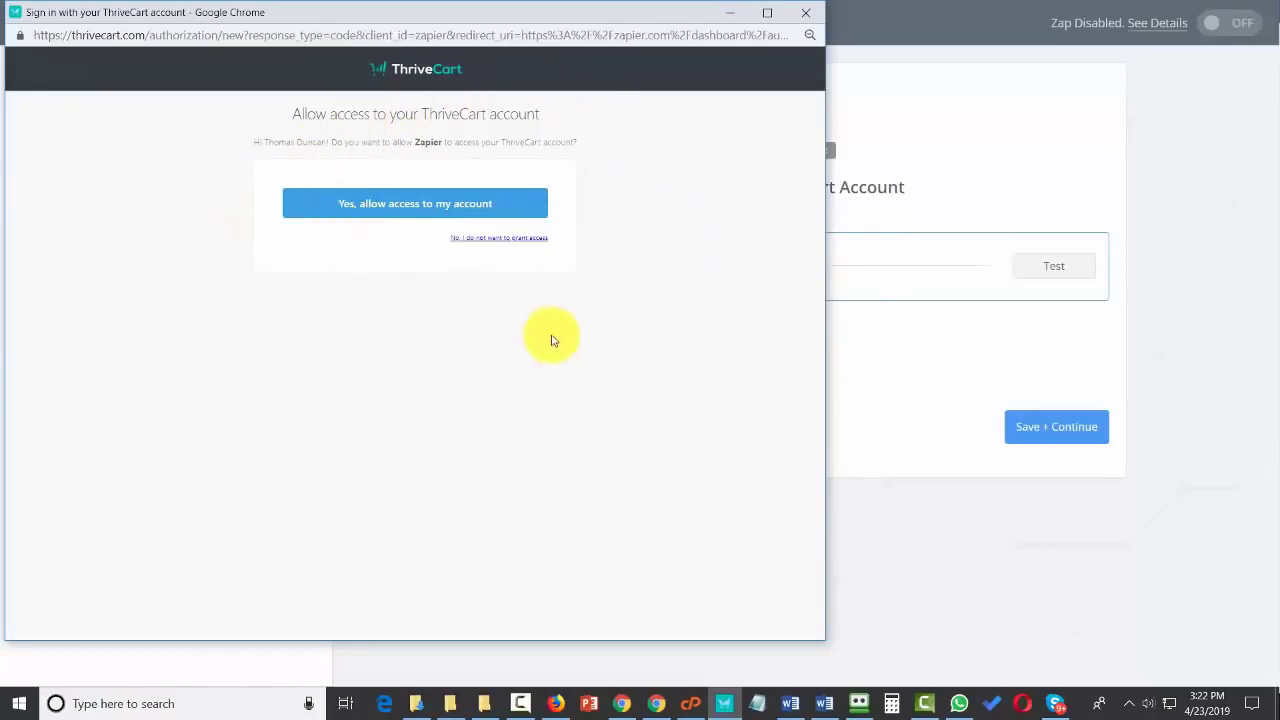
click(471, 196)
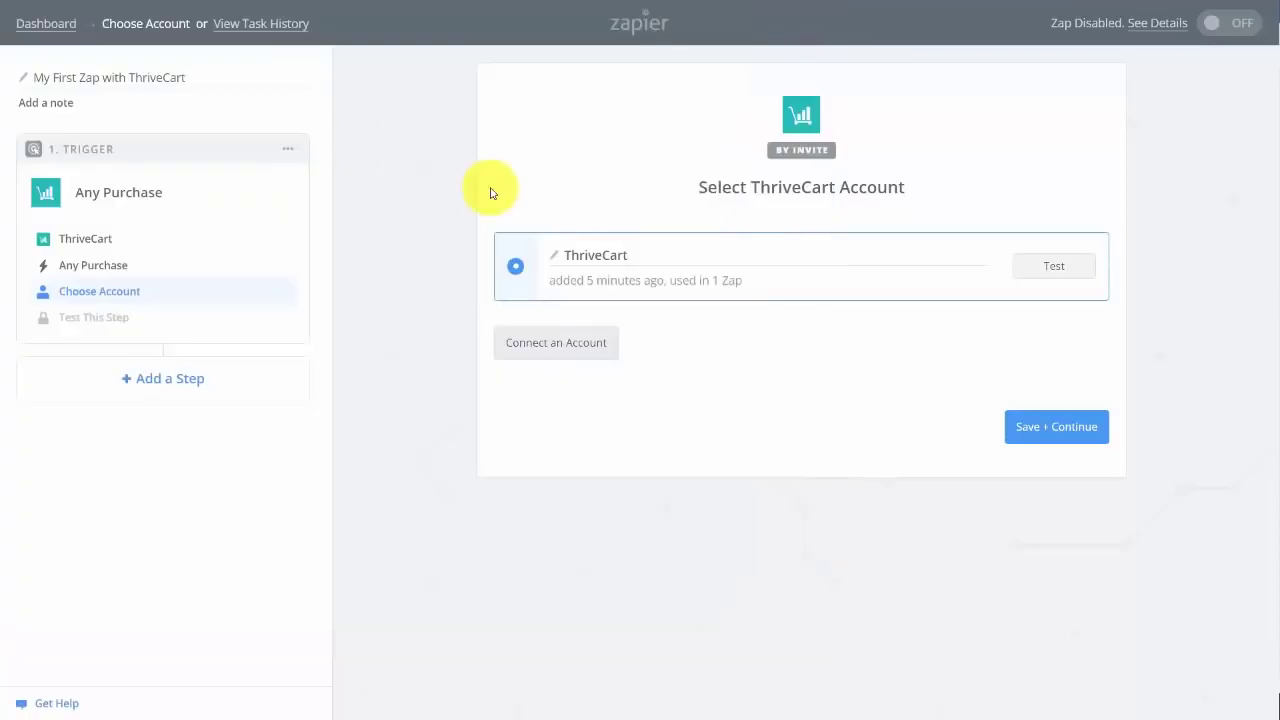
click(1054, 266)
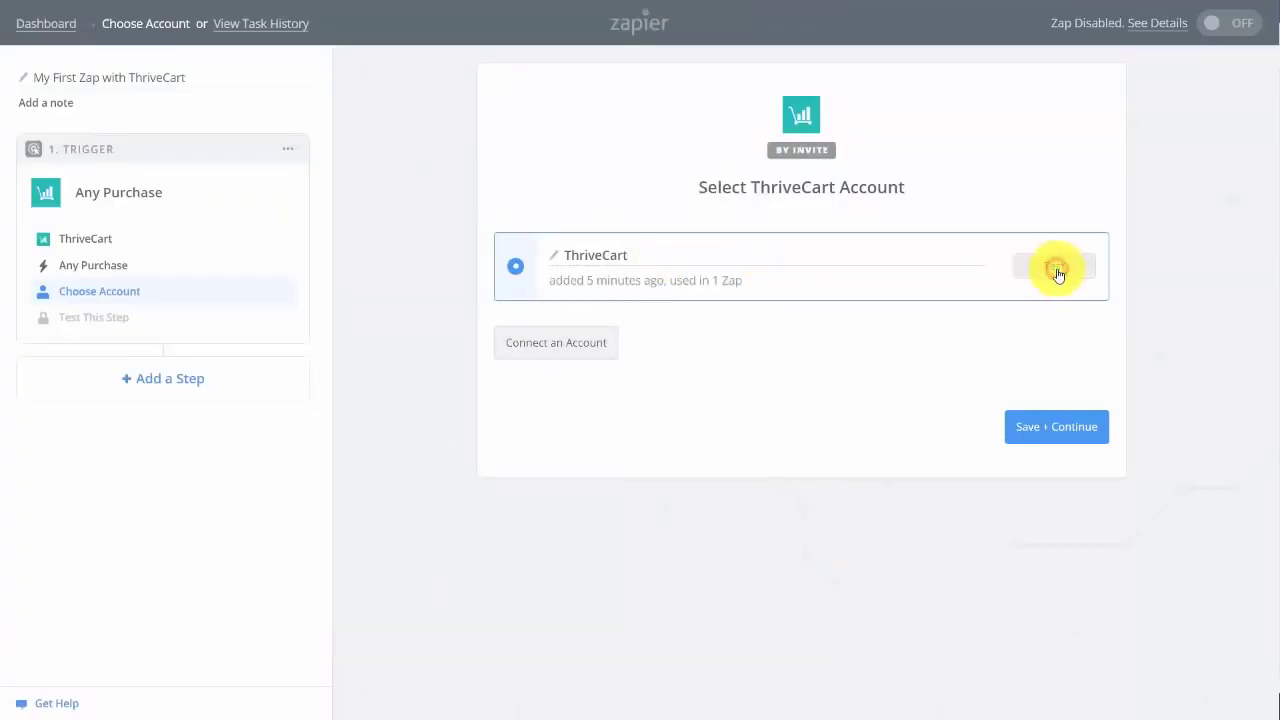
click(1050, 430)
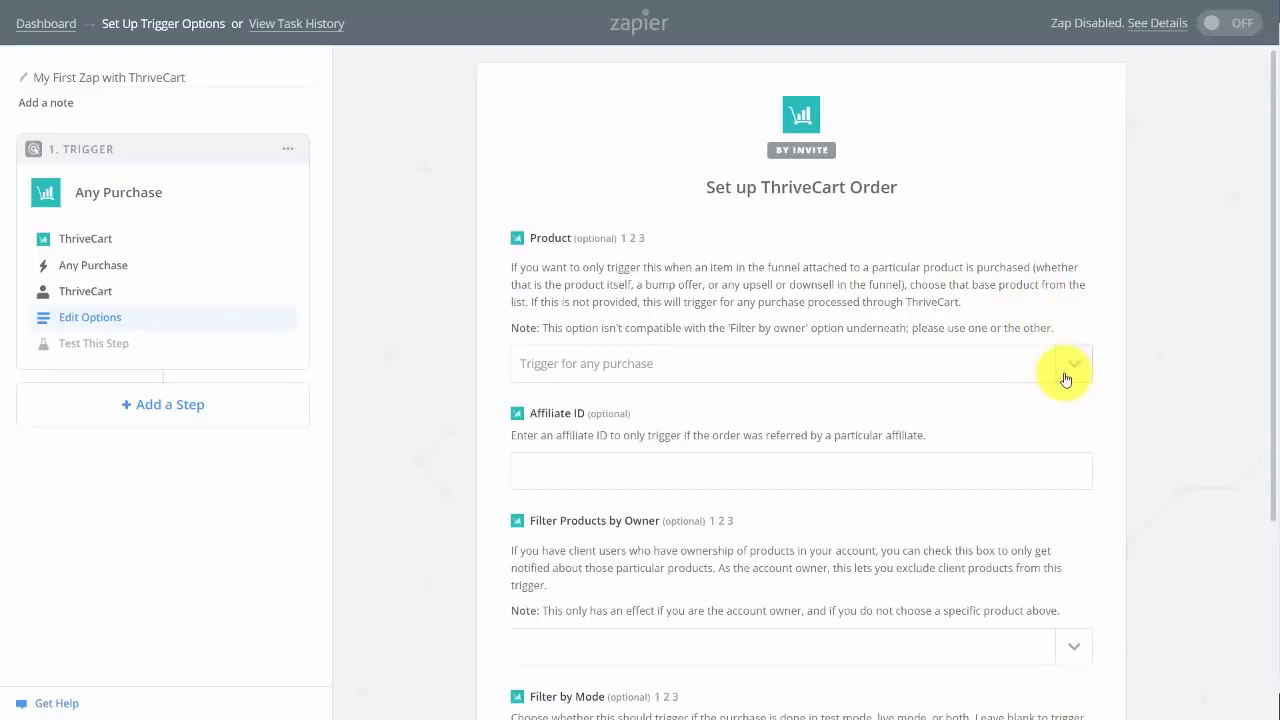
- Limit the trigger to "Untitled product", skip pulling in samples and continue with the default sample
scroll(935, 422, down, 2)
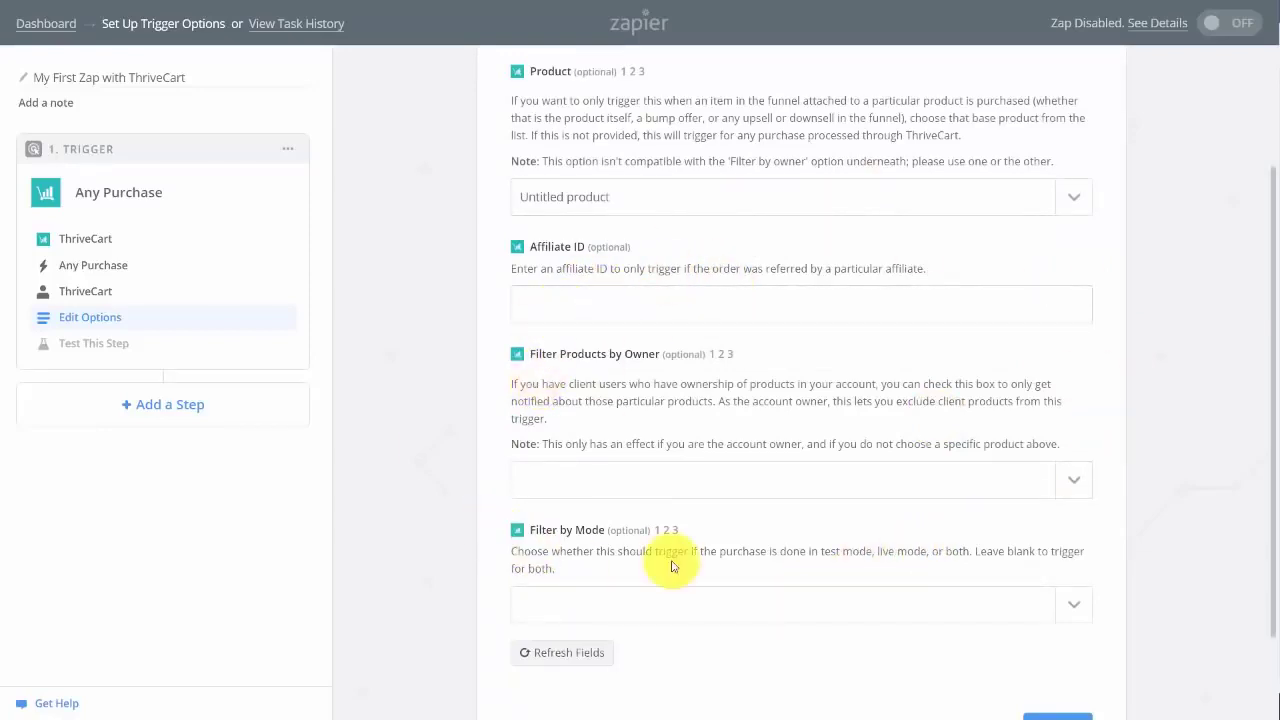
scroll(906, 594, down, 1)
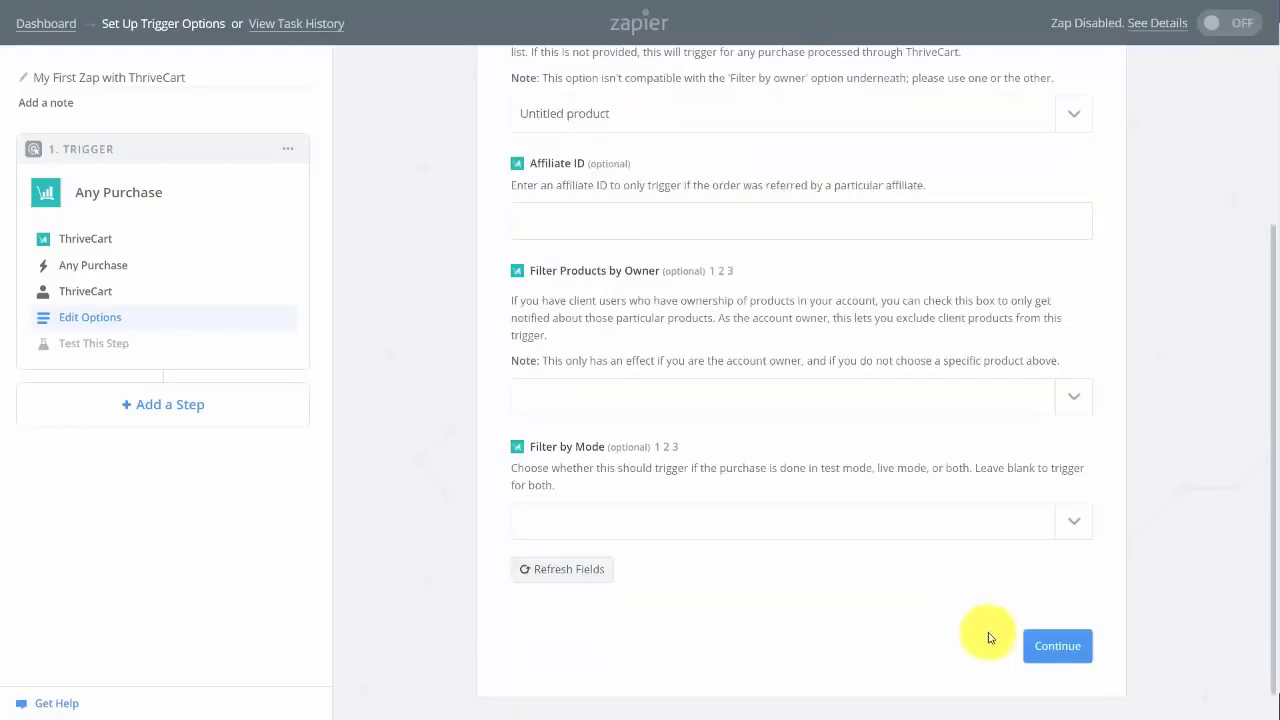
click(1038, 647)
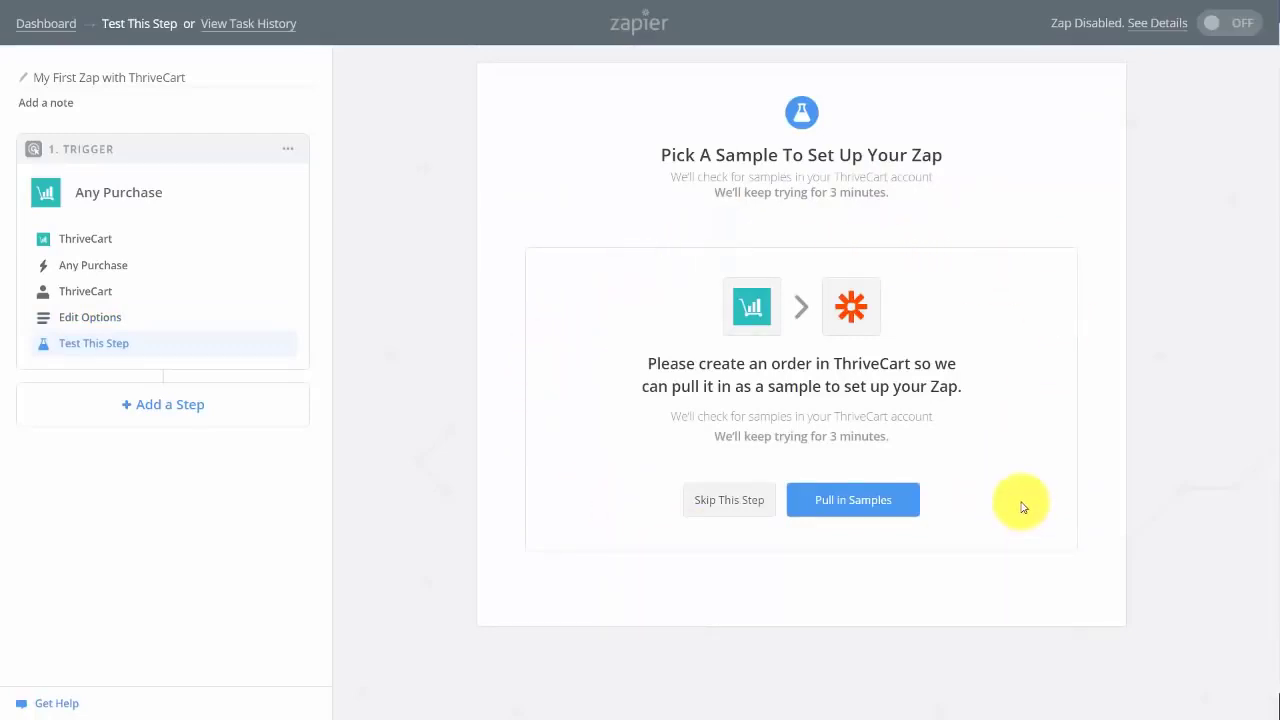
click(733, 502)
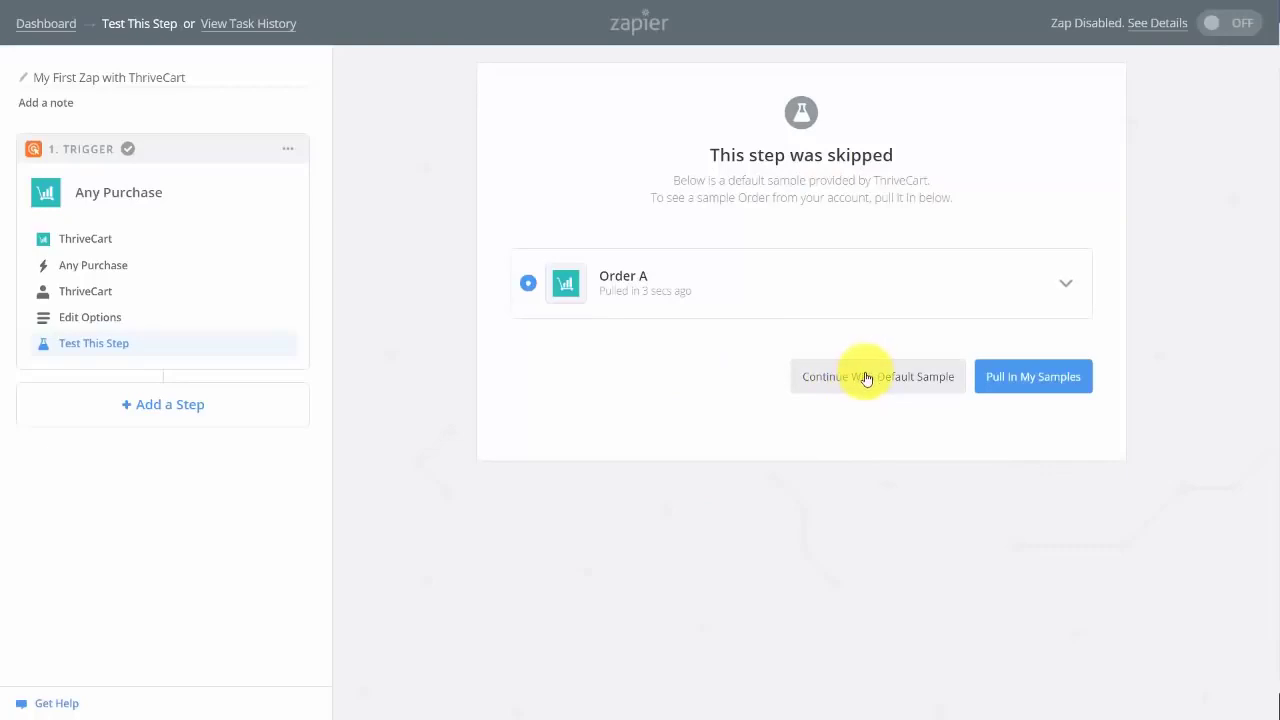
click(857, 377)
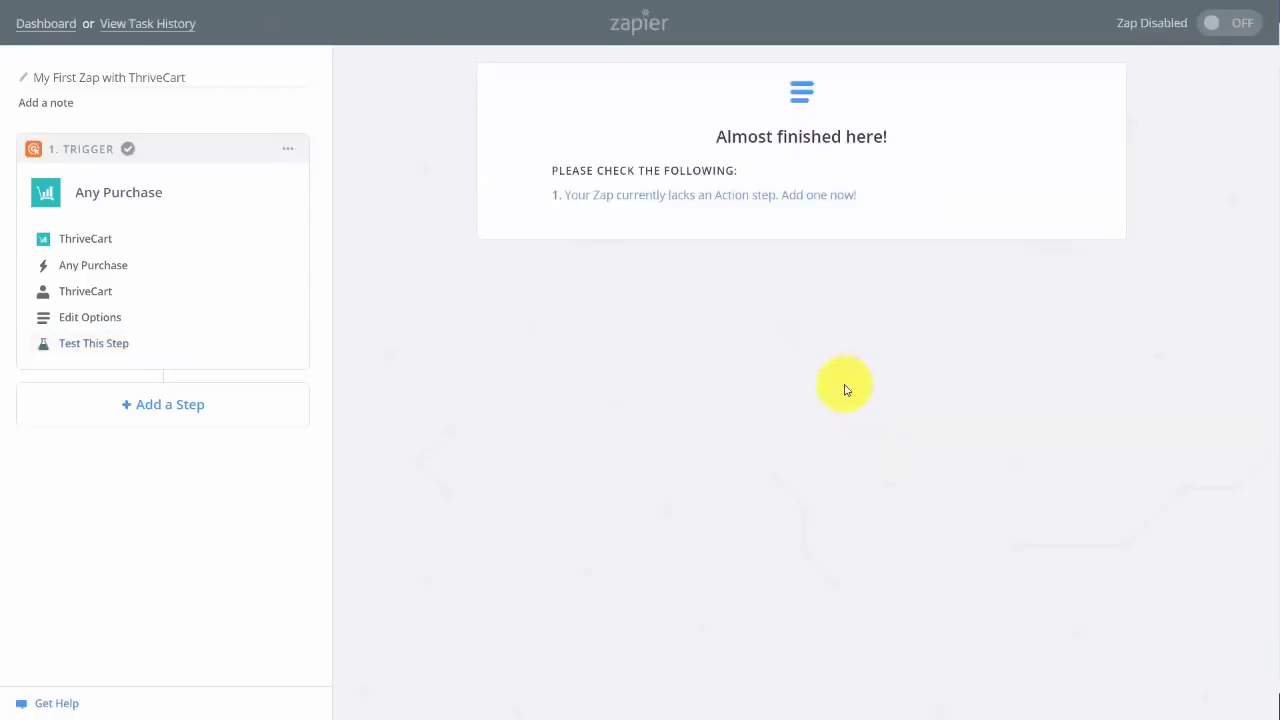
- Add an action step to the Zap using GoToWebinar's Create Registrant action
click(741, 204)
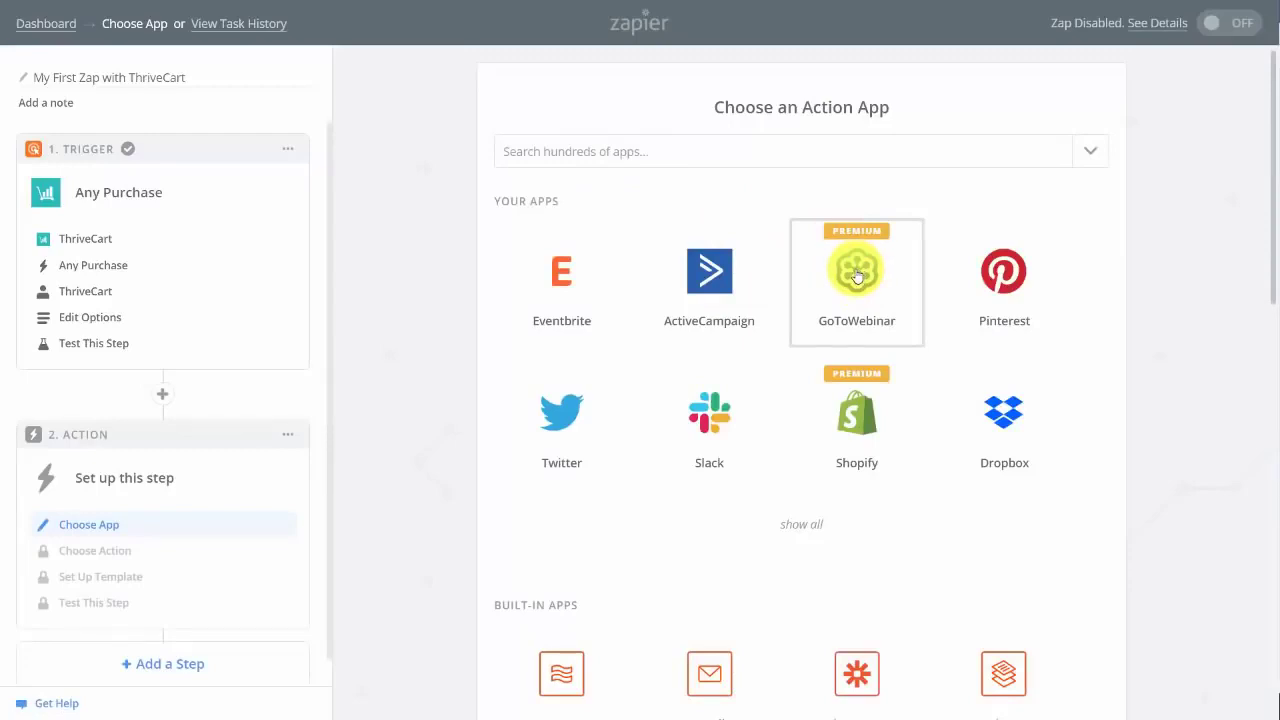
click(856, 277)
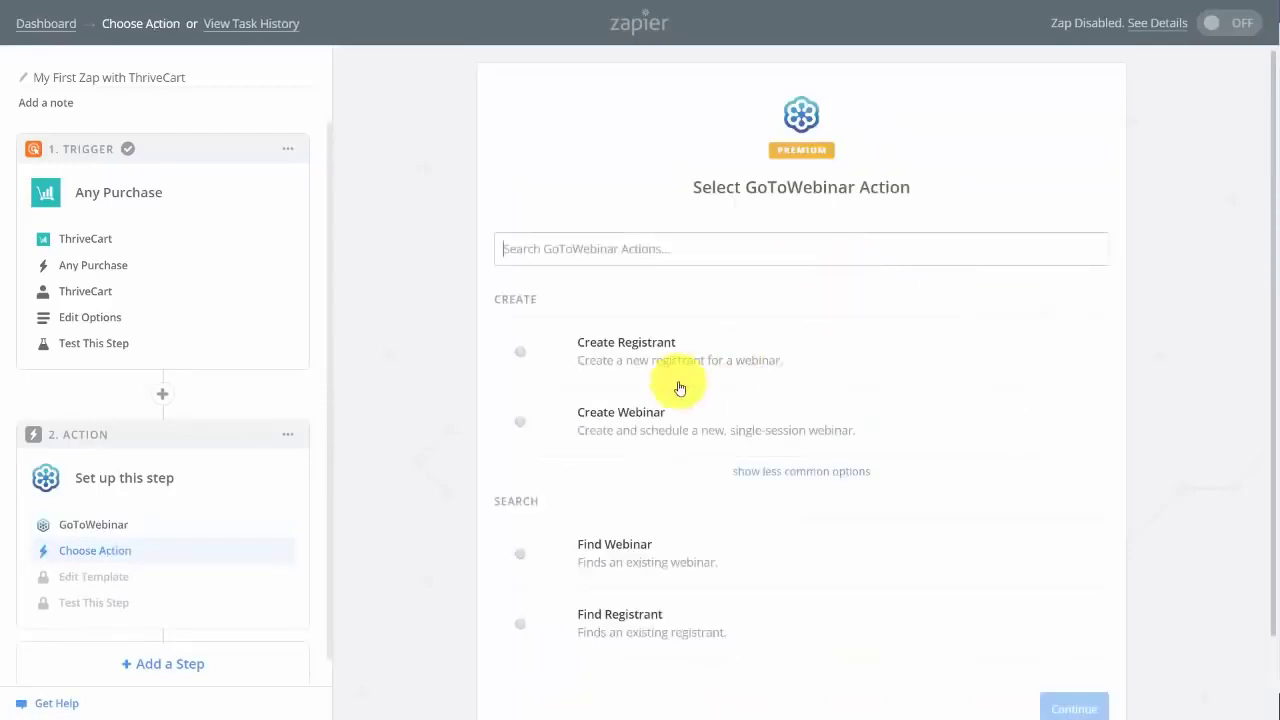
click(520, 350)
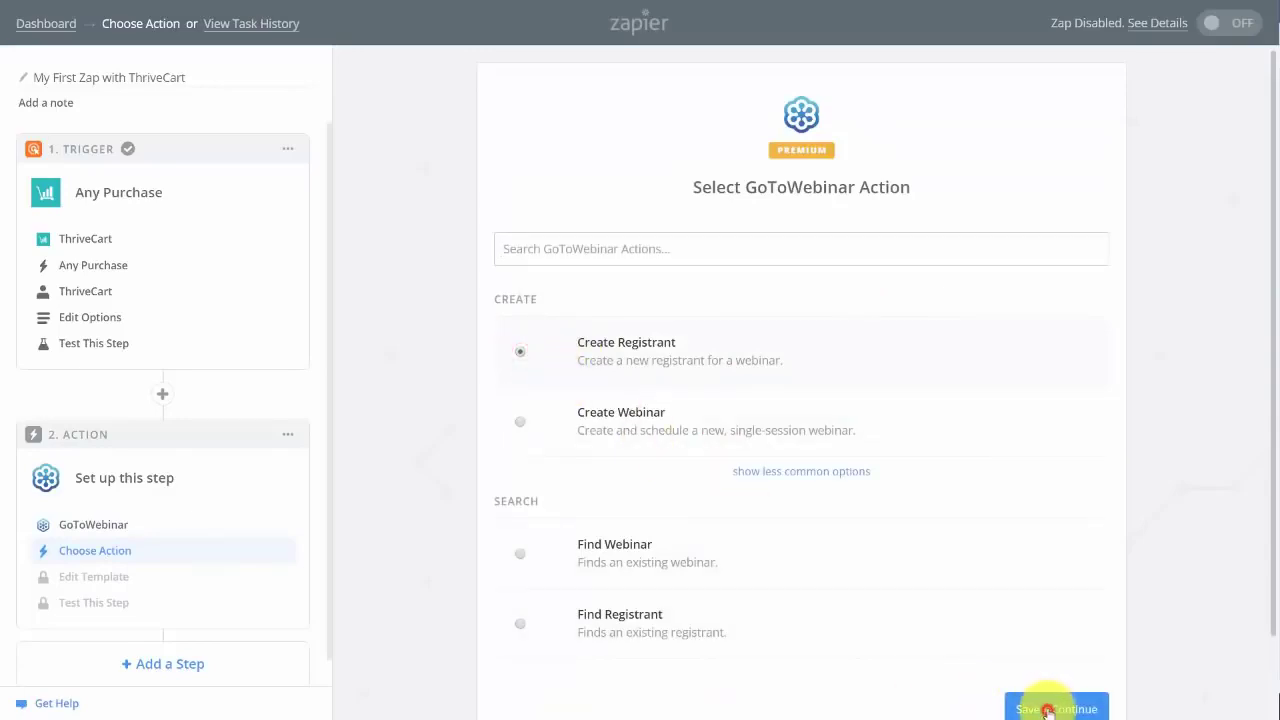
click(1049, 710)
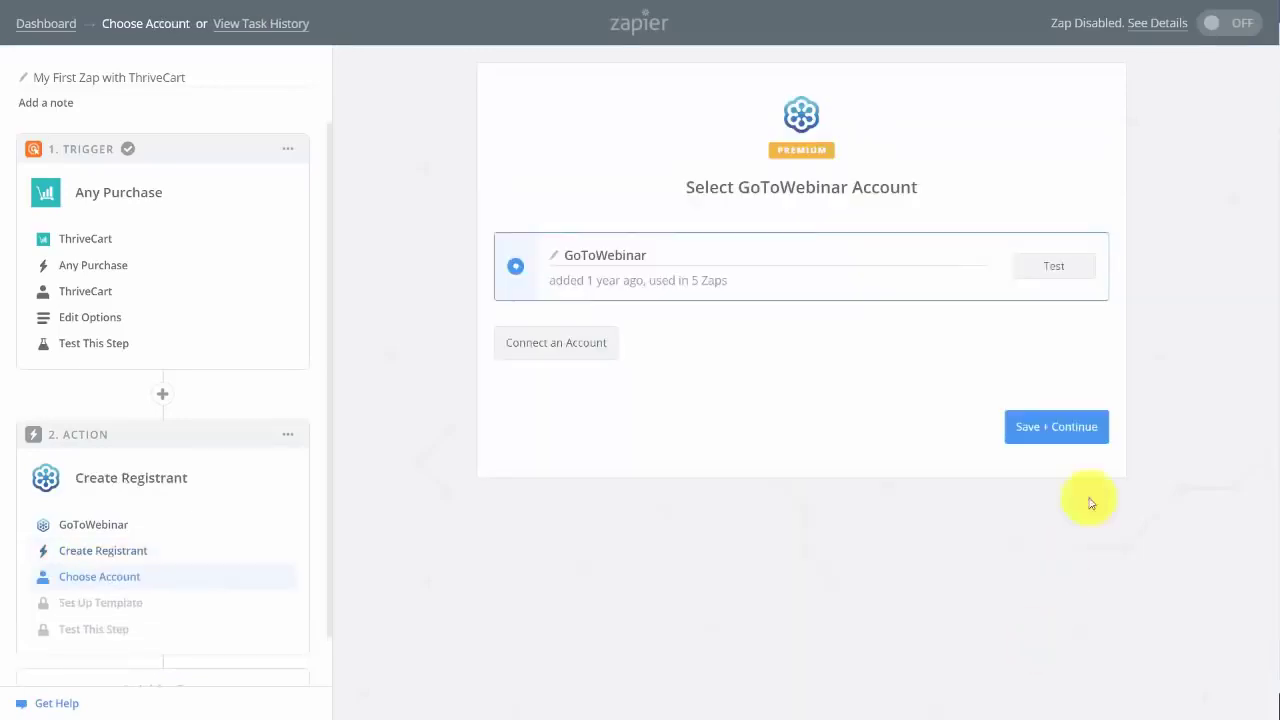
- Test the GoToWebinar account connection, try connecting another account, and save the existing GoToWebinar account for the action
click(1053, 265)
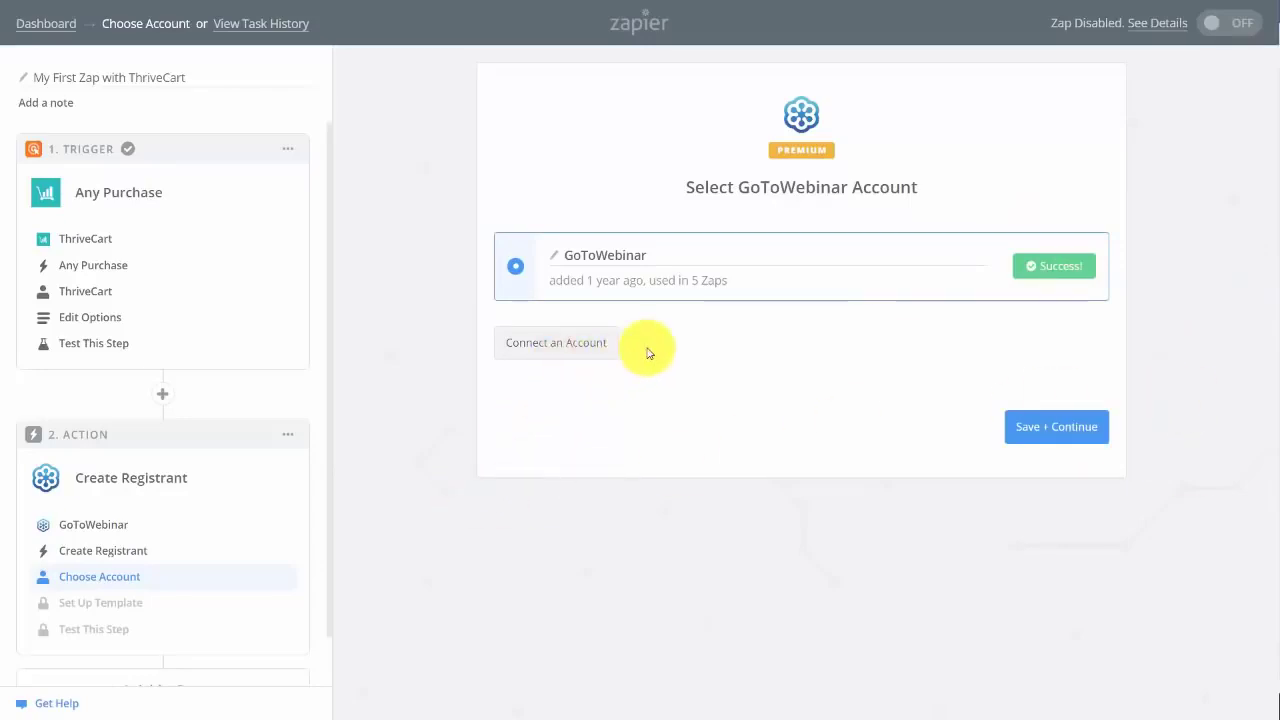
click(560, 350)
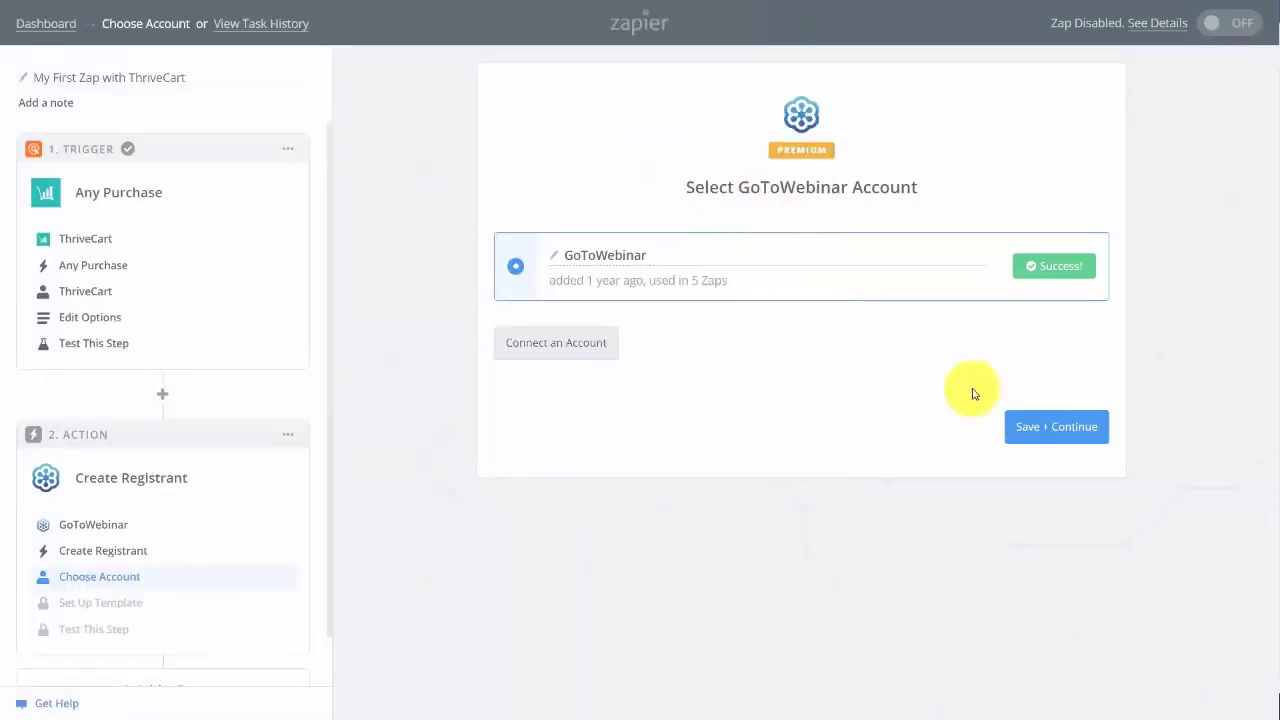
click(1035, 437)
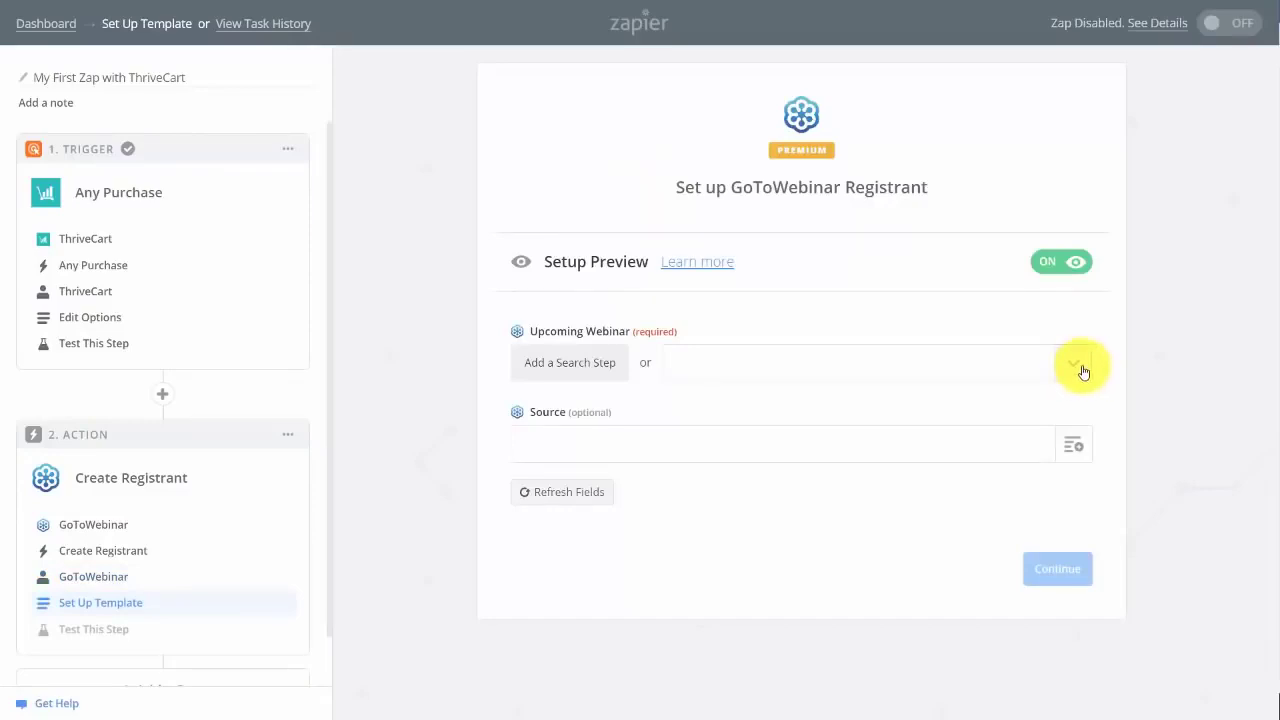
- Map "Thrivecart Webinar" and the buyer's first name, last name and email to the registrant, then finish the Zap with a test registrant
click(1083, 371)
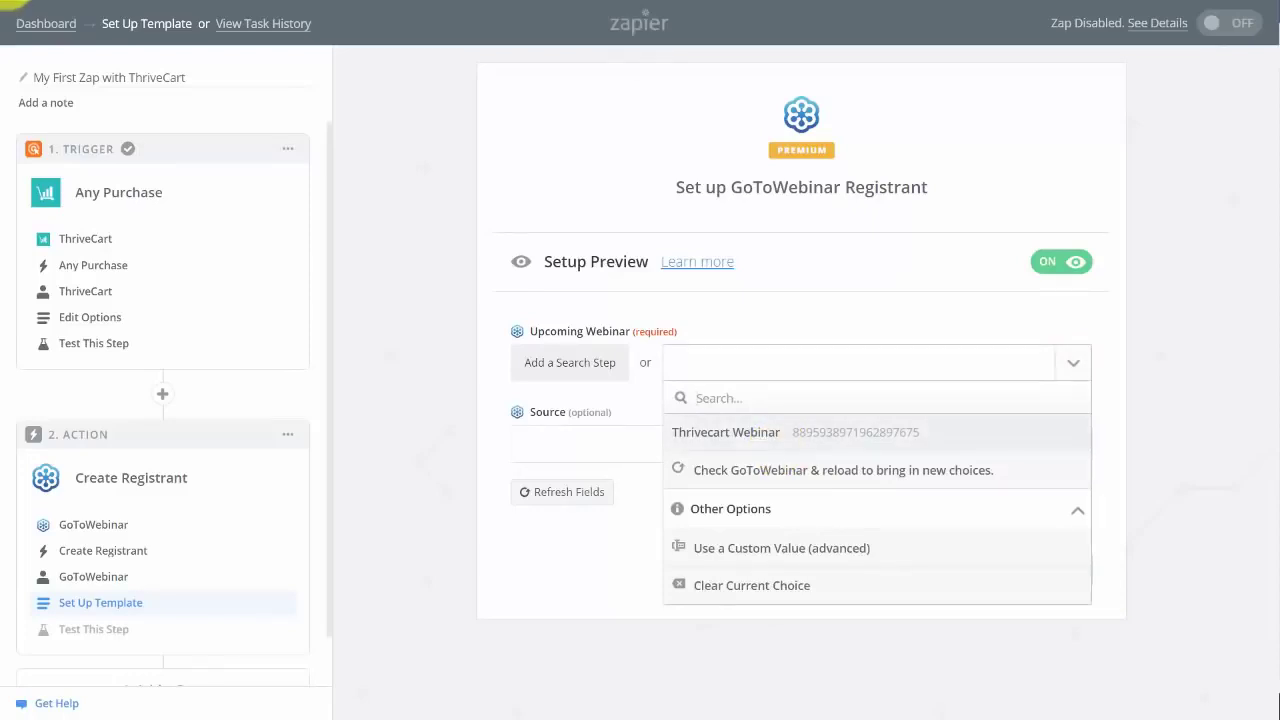
key(Return)
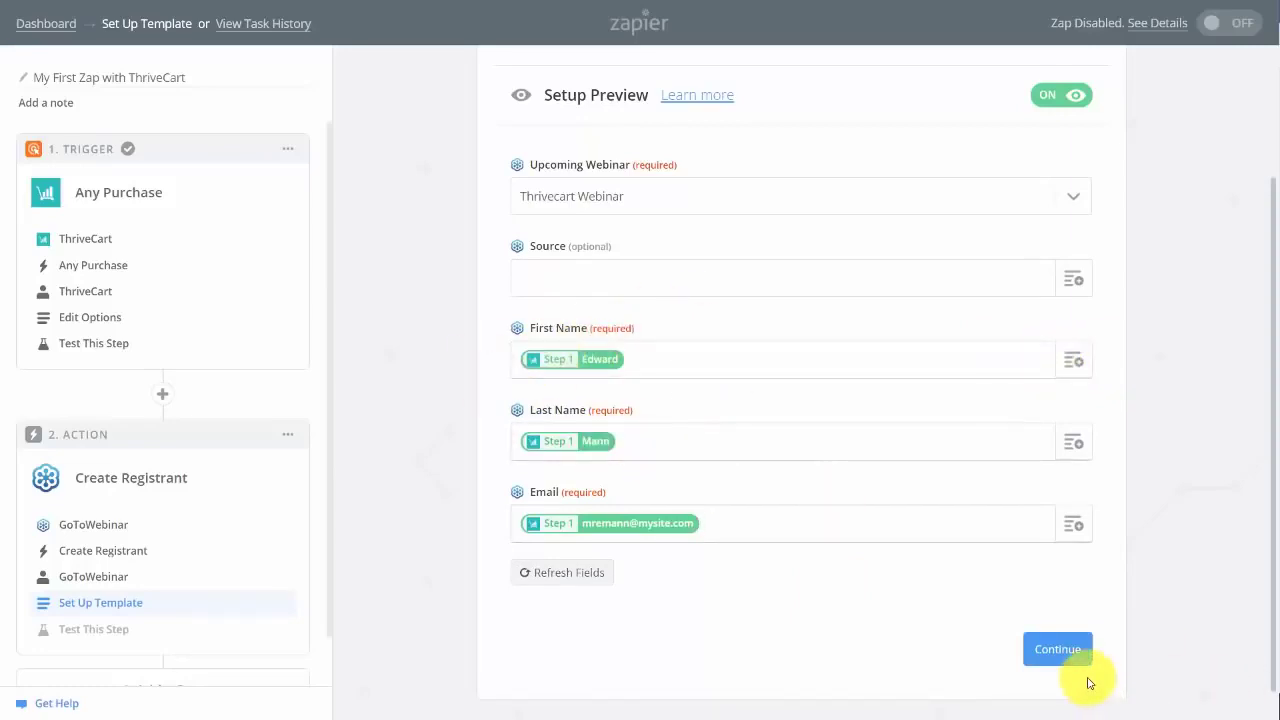
click(1060, 649)
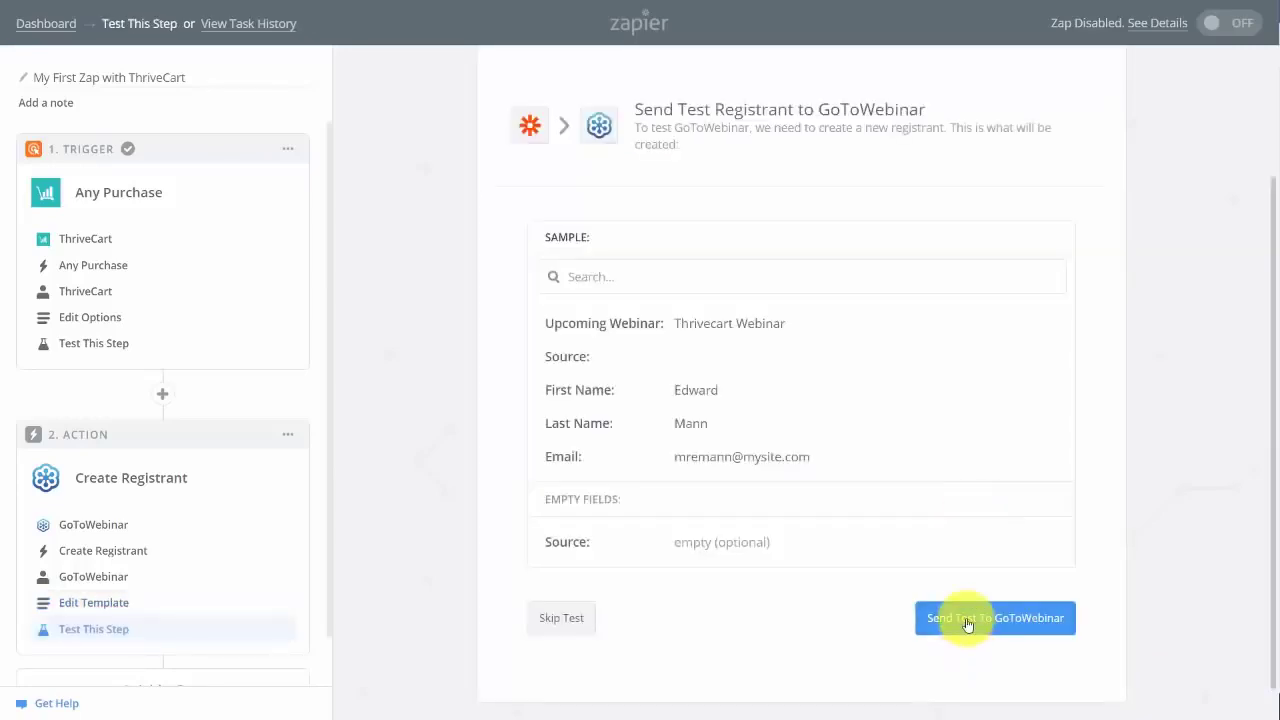
click(967, 620)
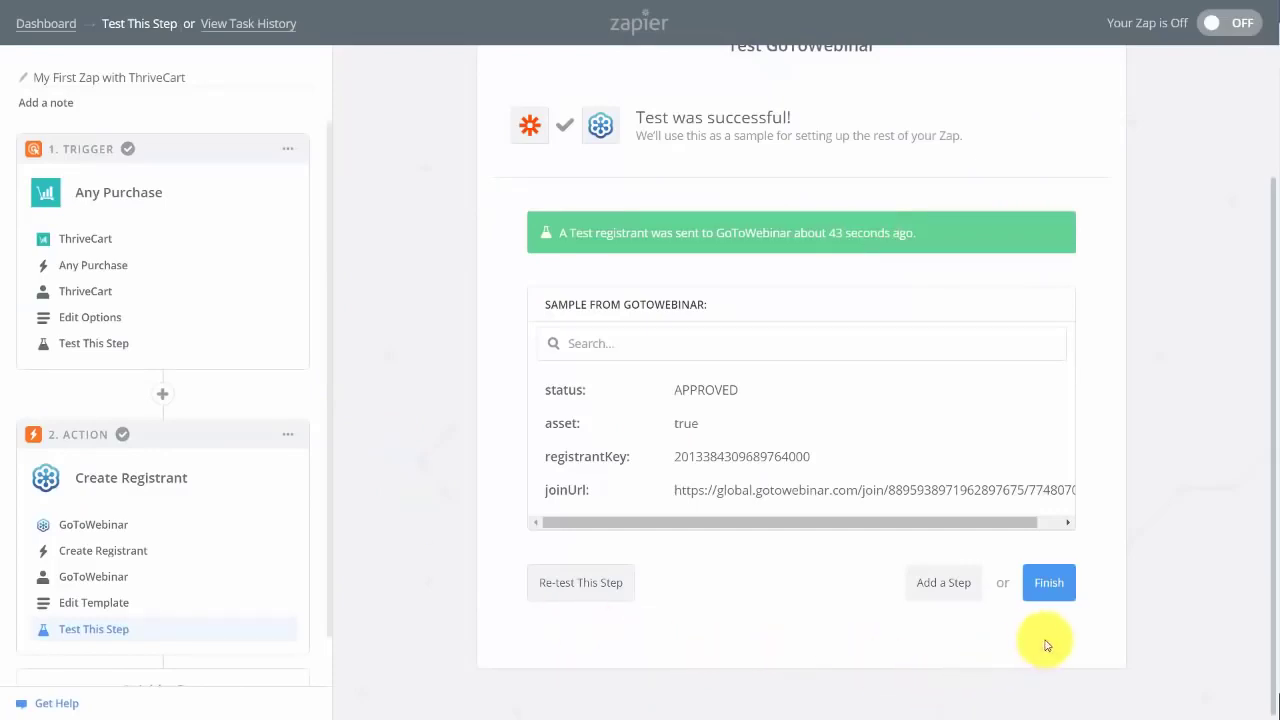
click(1047, 588)
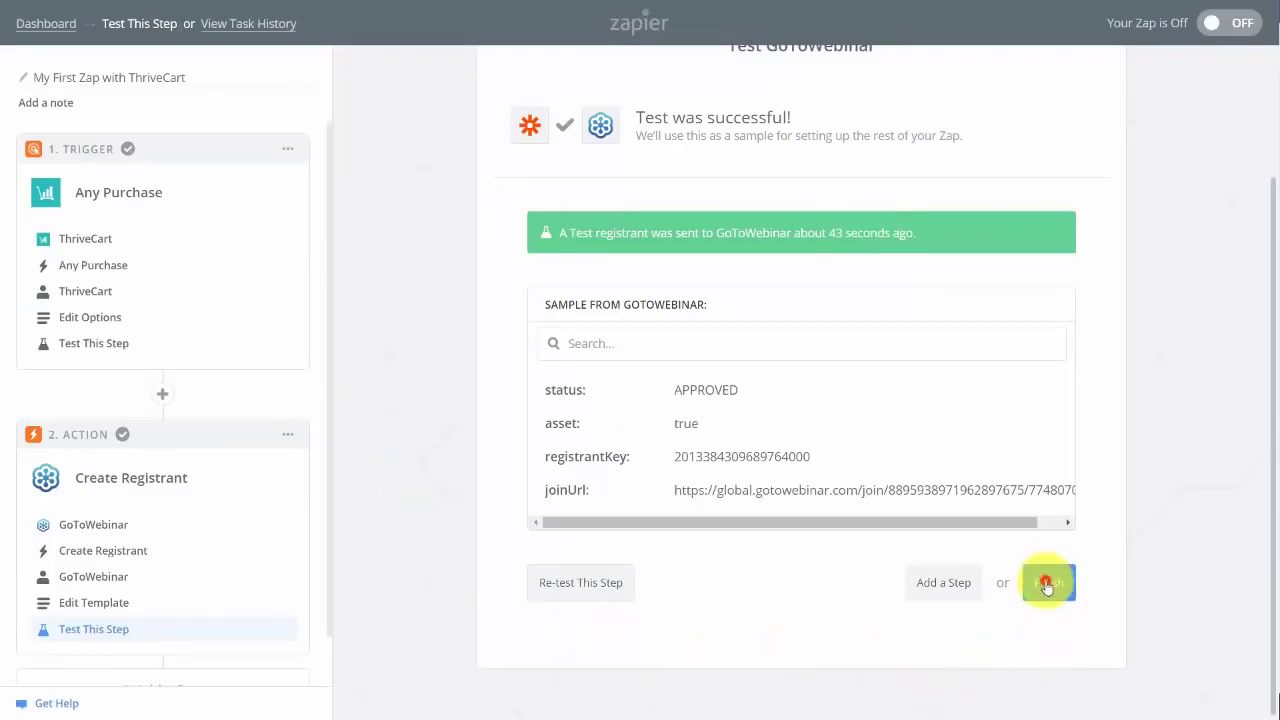
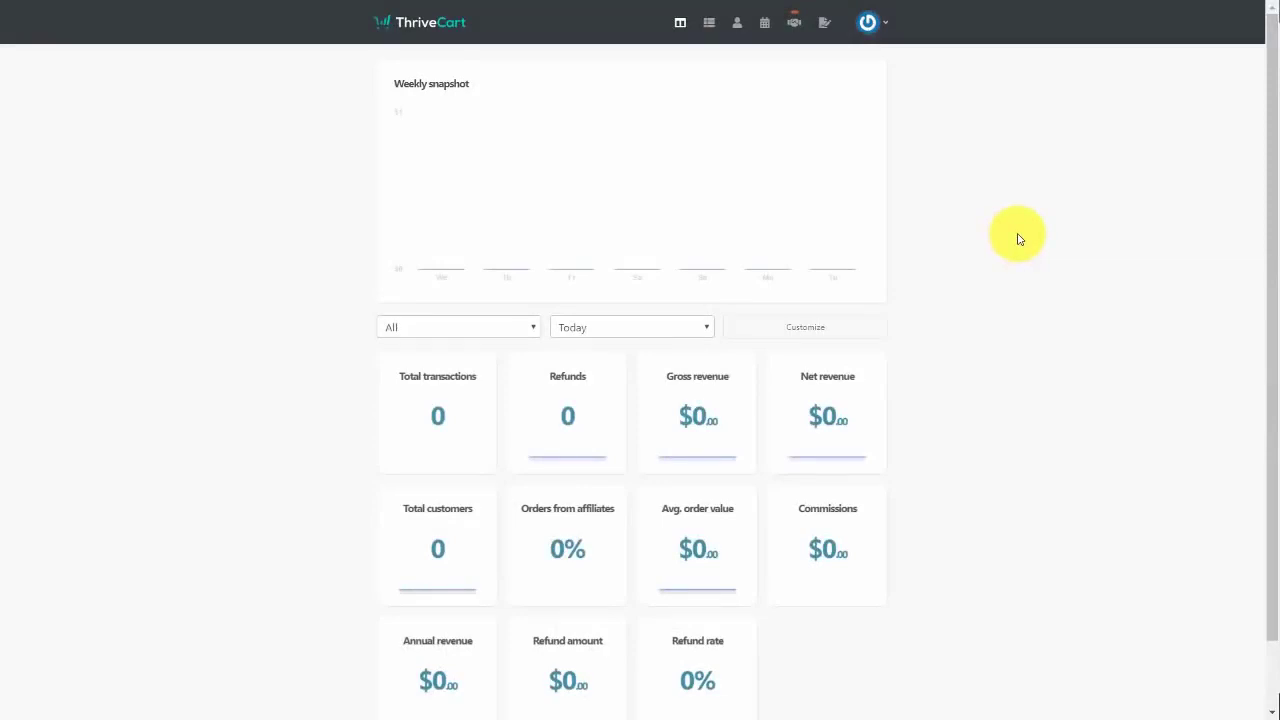
- In ThriveCart, create a live digital product named "Tutorial Videos" with label "Videos we create from scratch" and checkout URL "tutorial-videos"
click(707, 24)
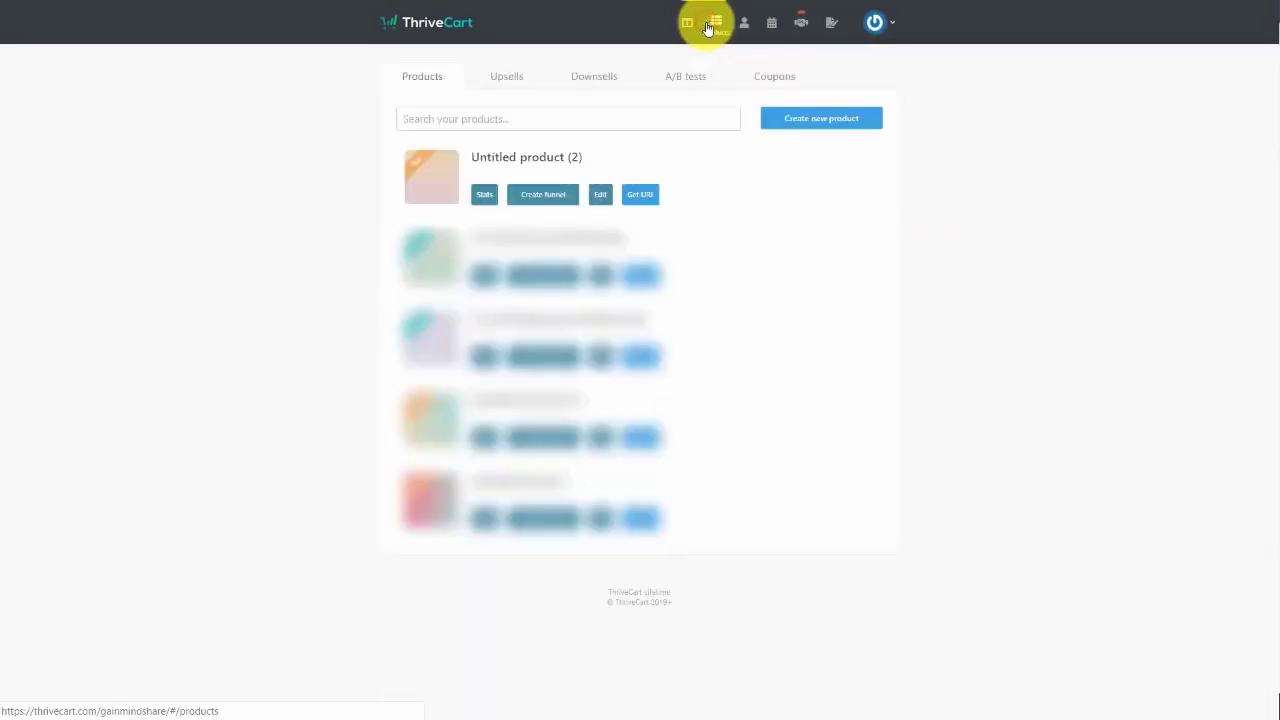
click(822, 120)
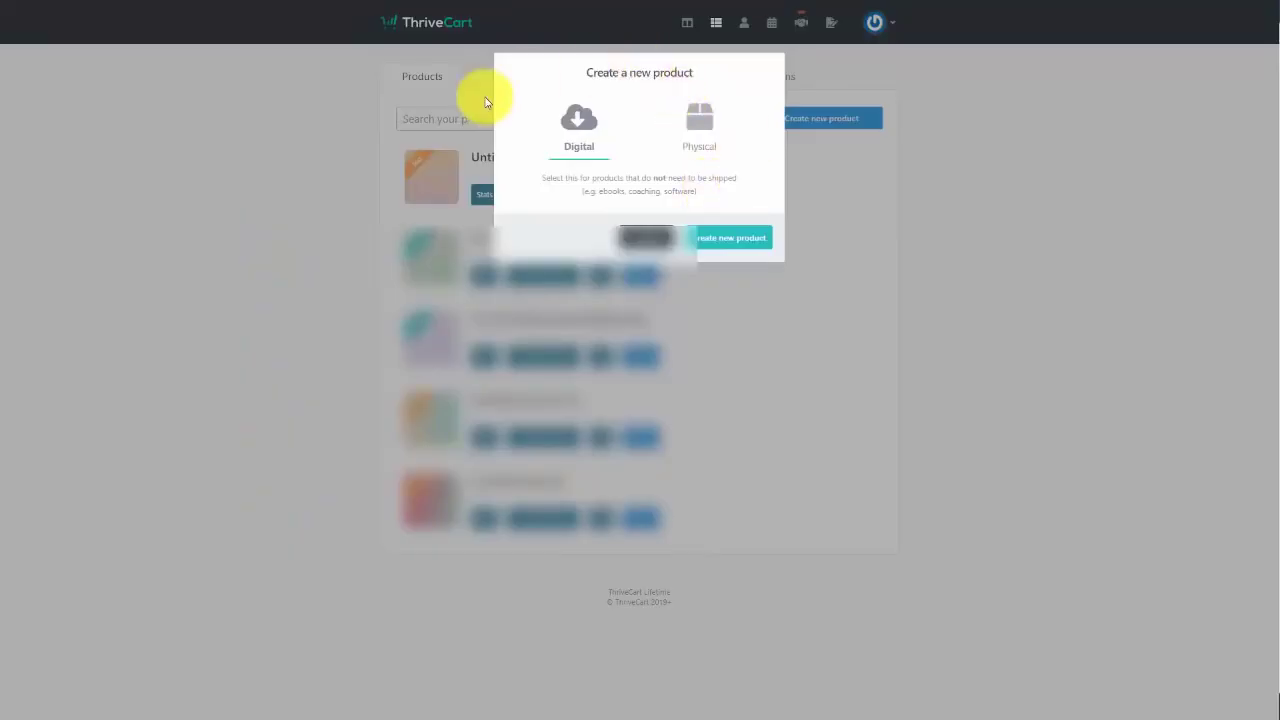
click(725, 237)
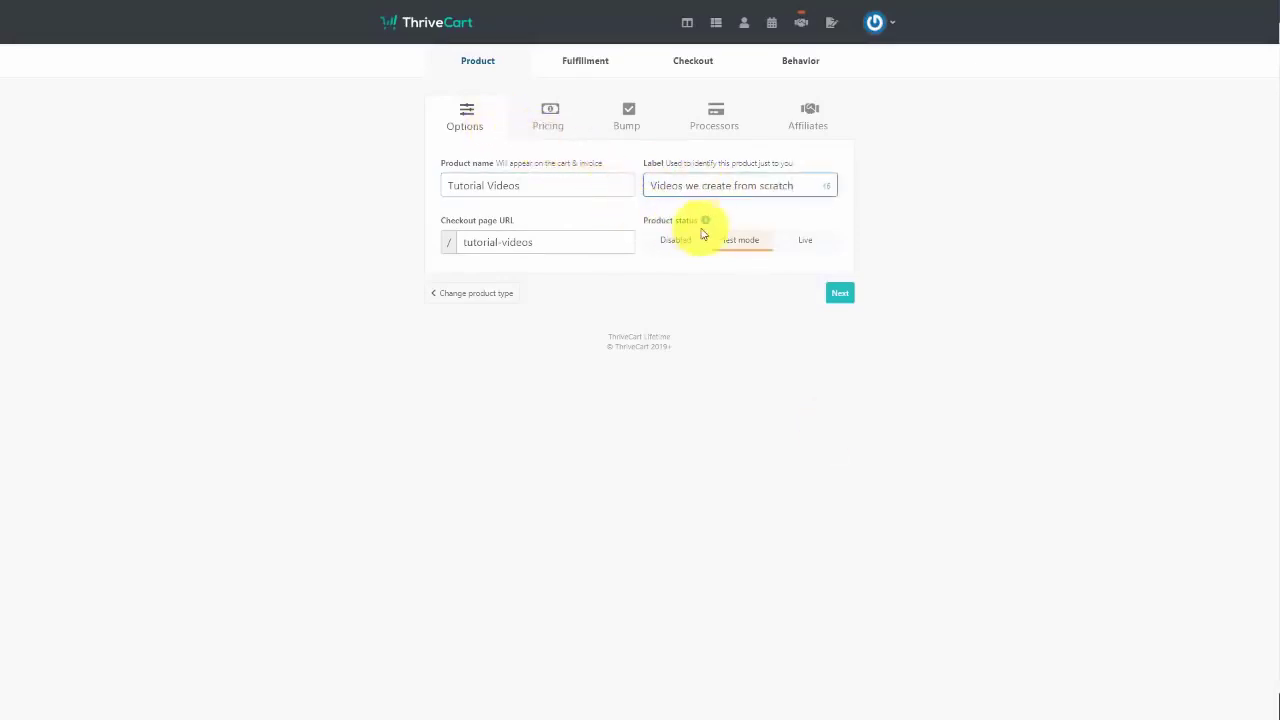
click(813, 241)
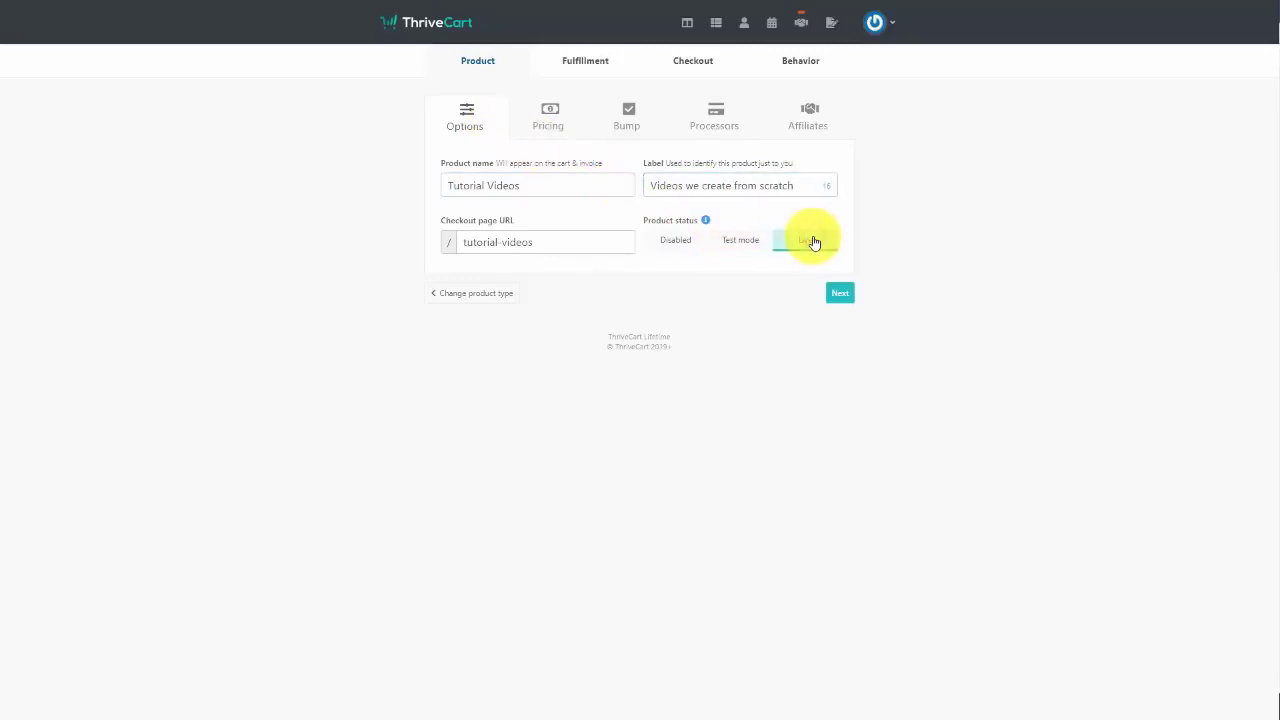
- Create a one-time fee pricing option of $17.00 with no trial, unlimited quantity and only one purchase allowed at a time
click(548, 110)
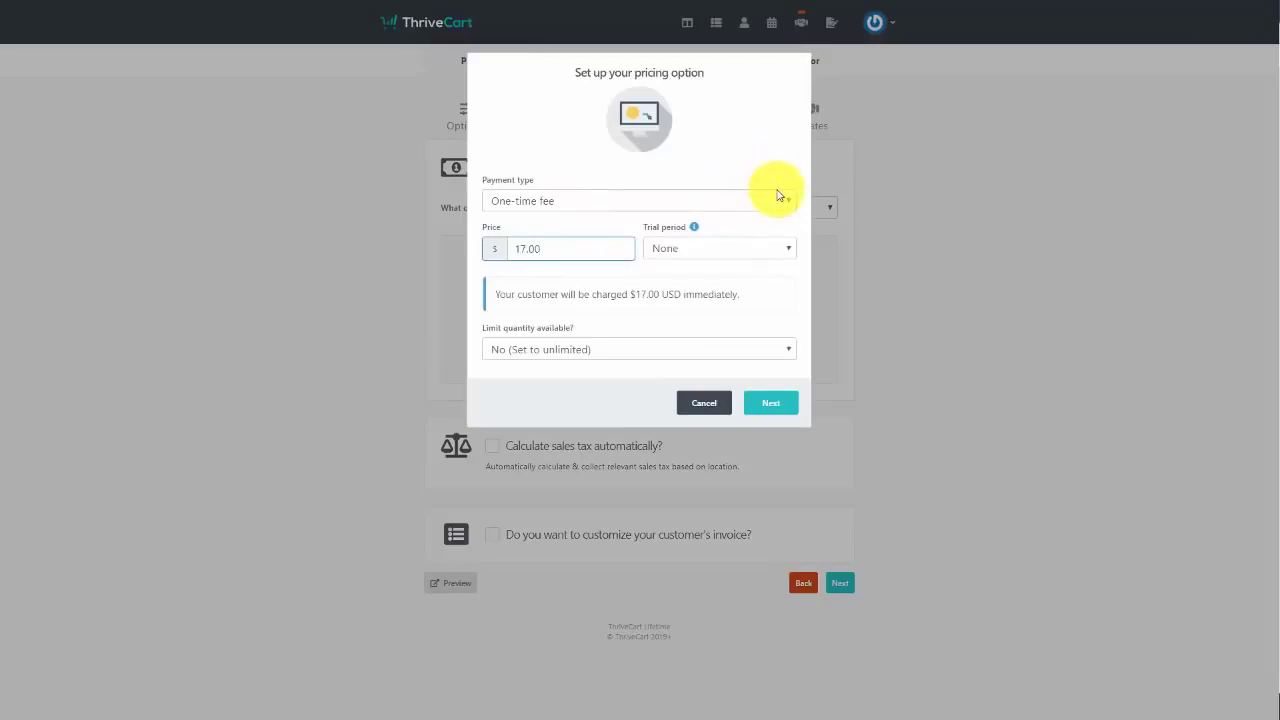
click(779, 196)
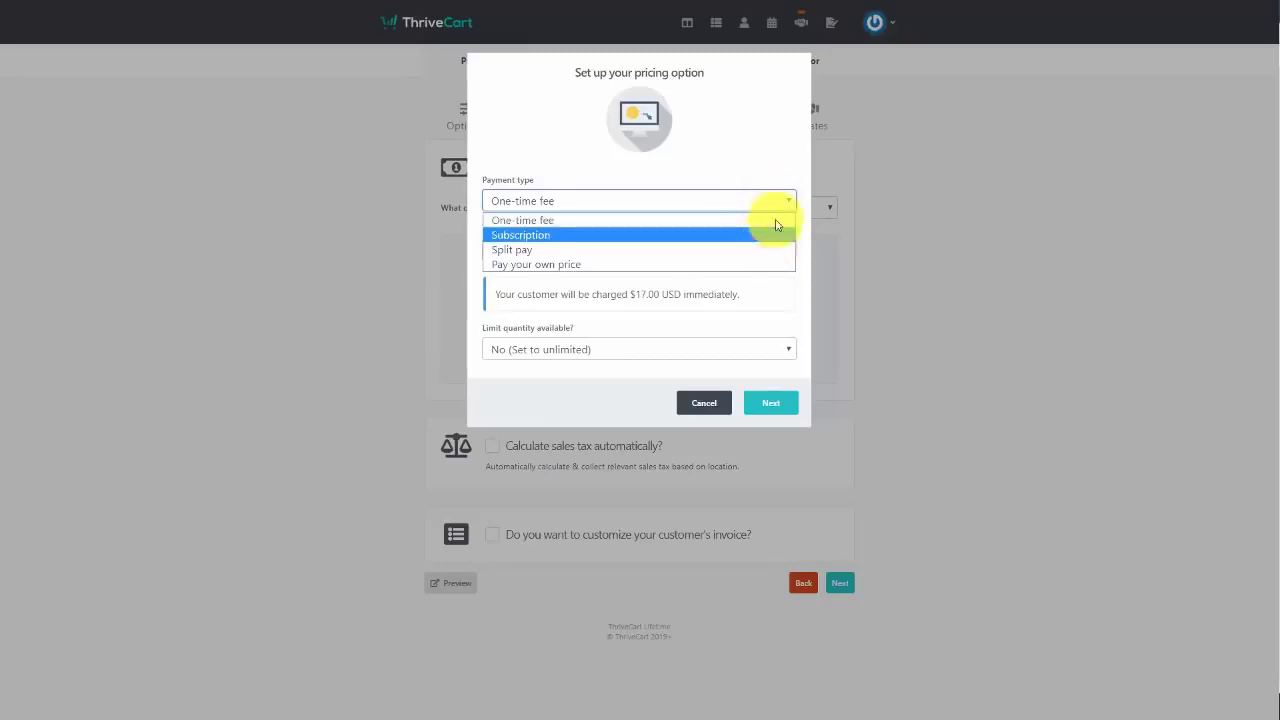
click(779, 157)
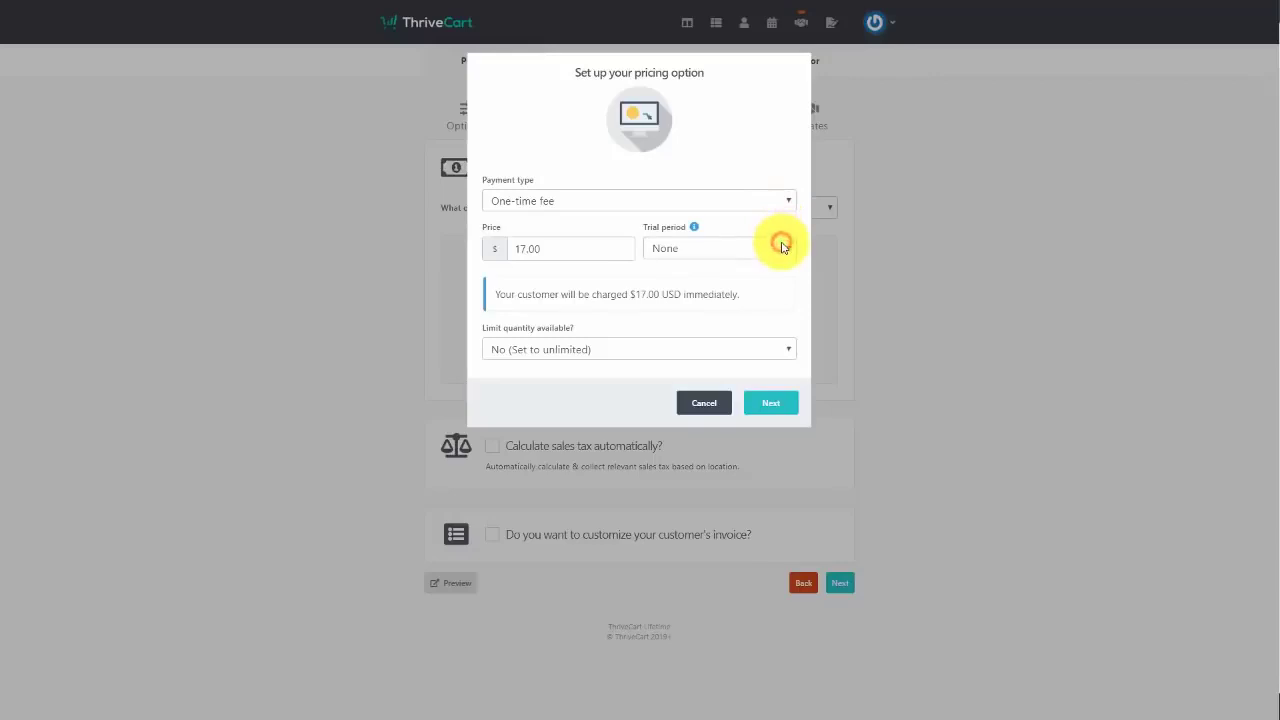
click(782, 246)
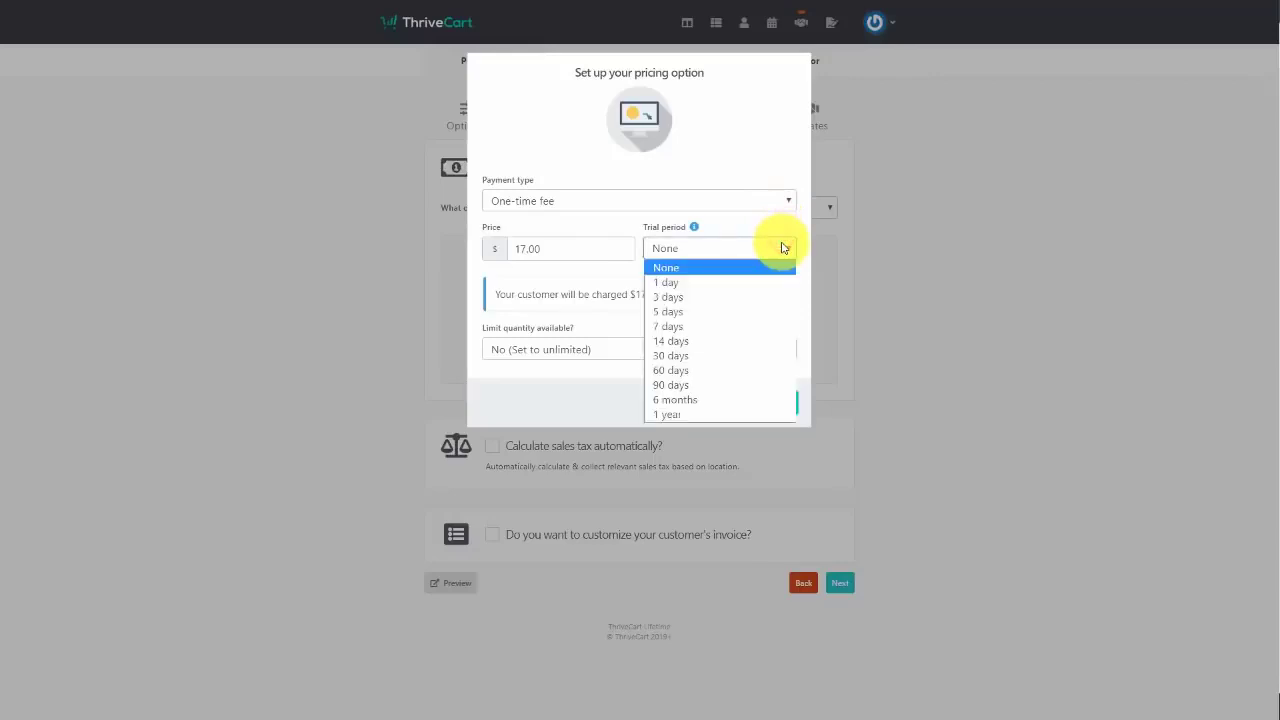
click(751, 162)
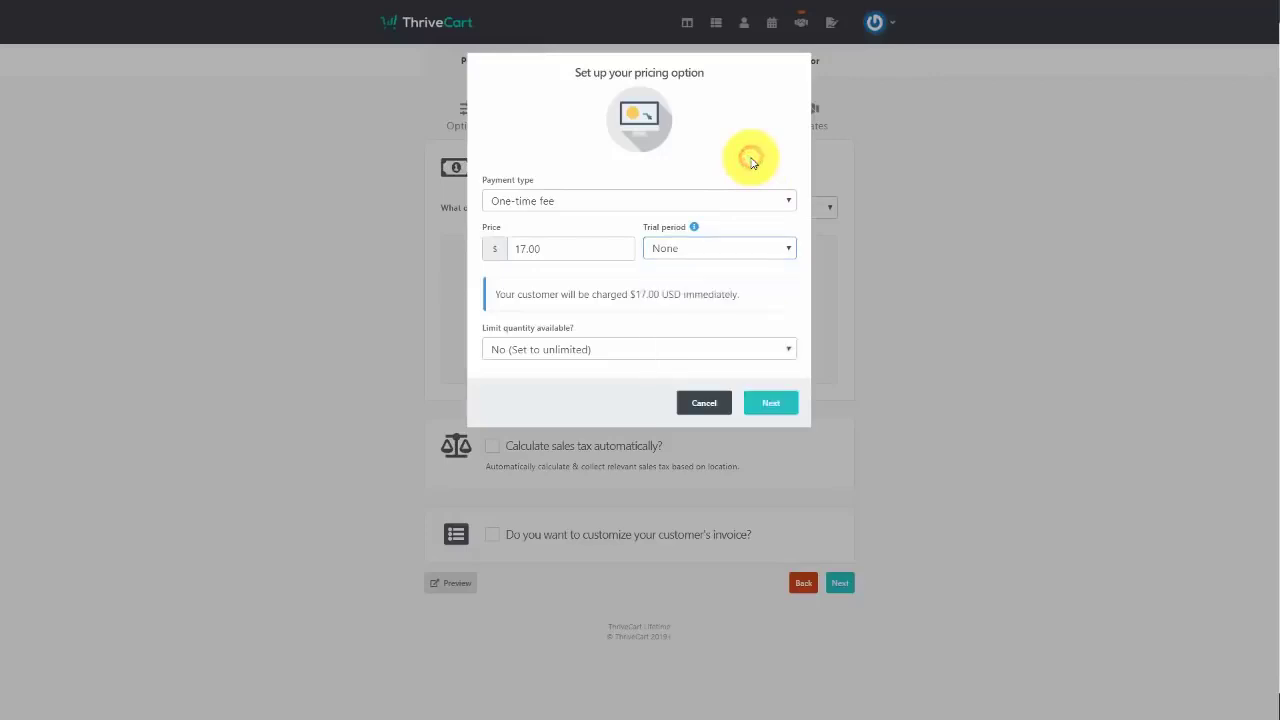
click(707, 347)
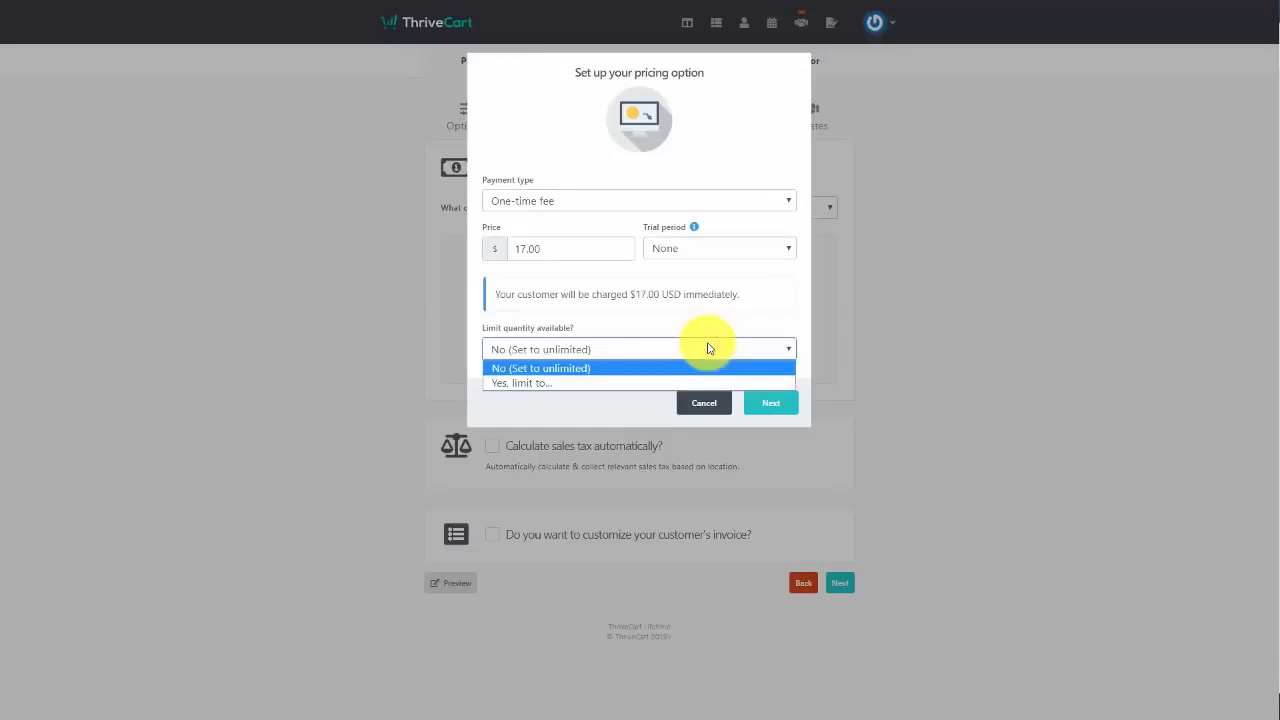
click(707, 347)
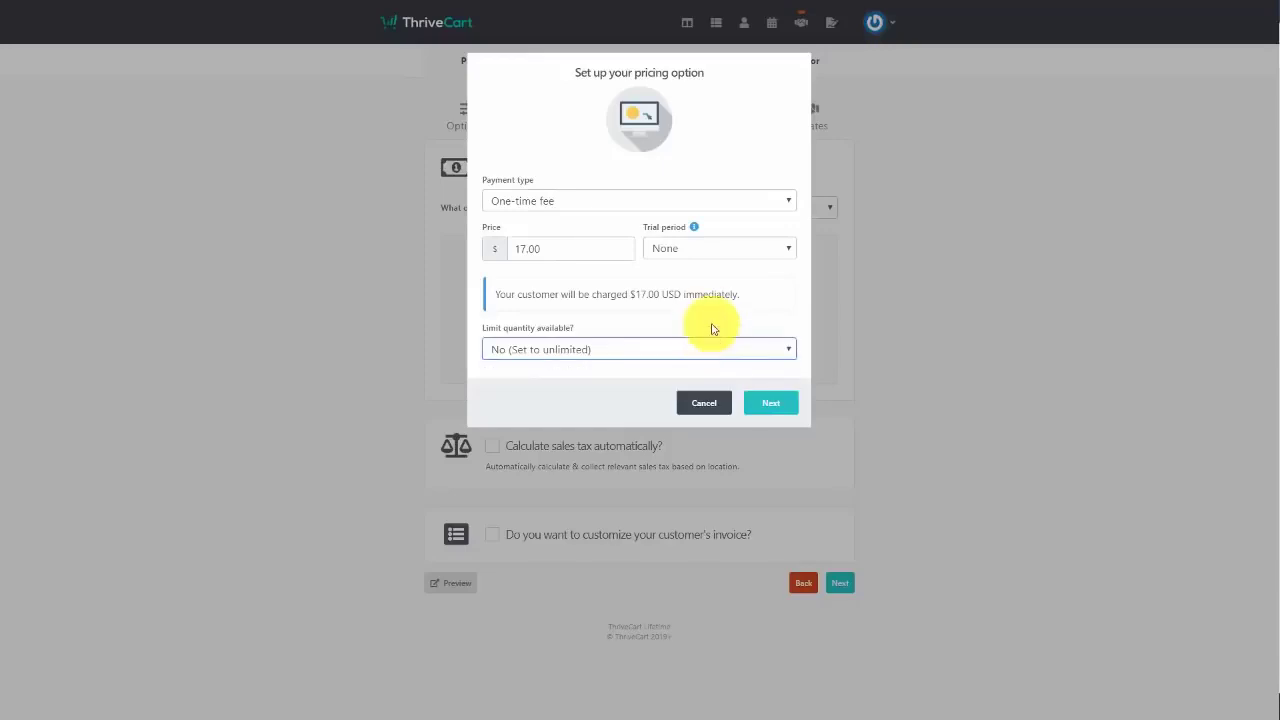
click(771, 403)
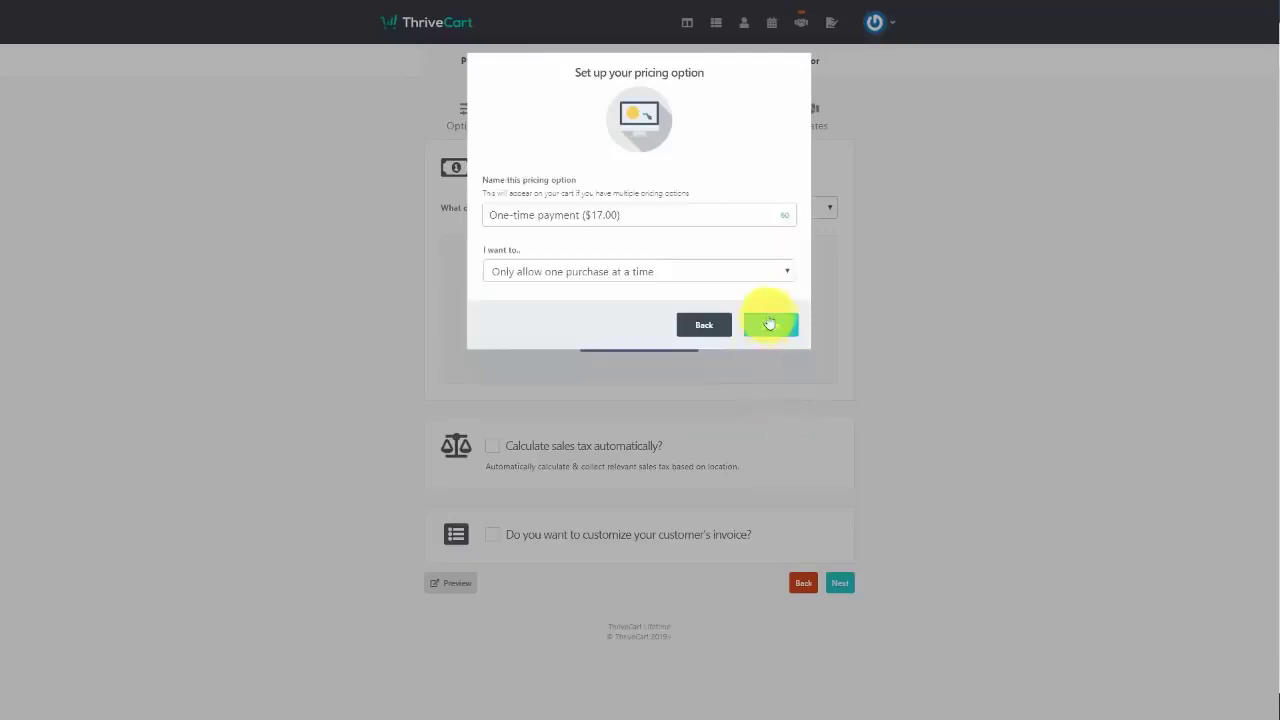
click(770, 325)
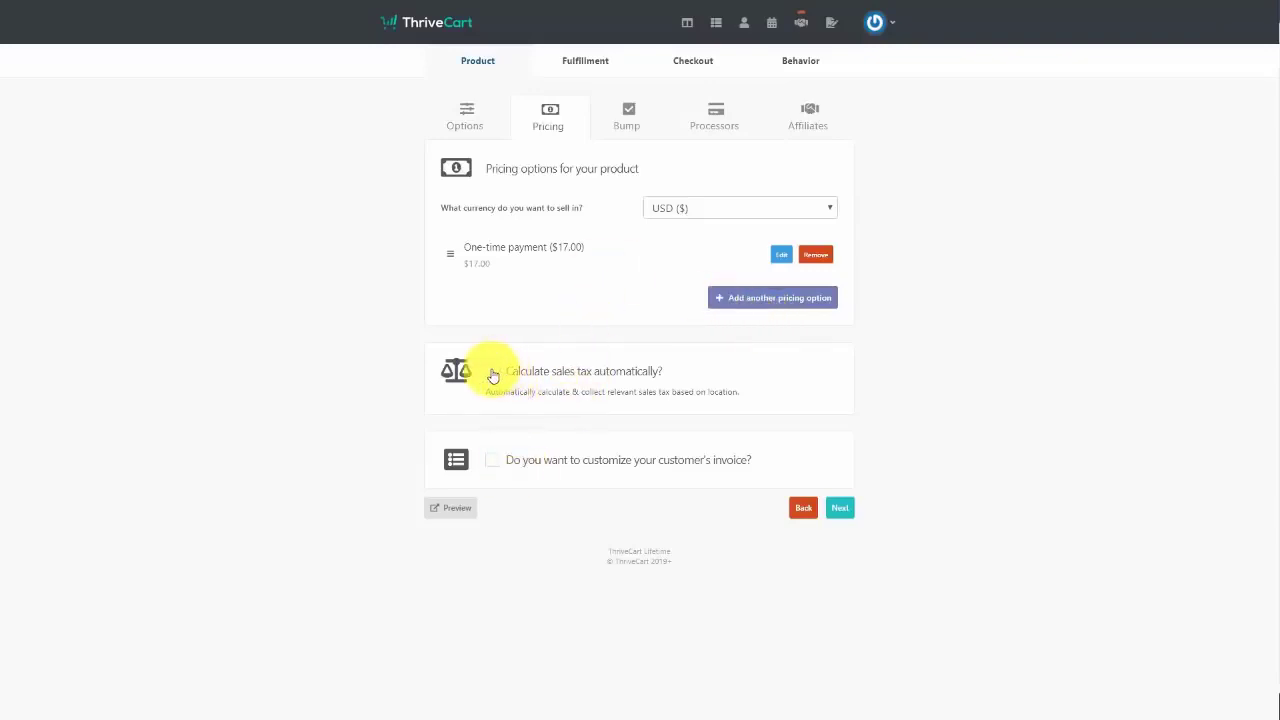
- Turn on customer invoice customization without adding invoice text, and turn off the product's bump offer
click(491, 462)
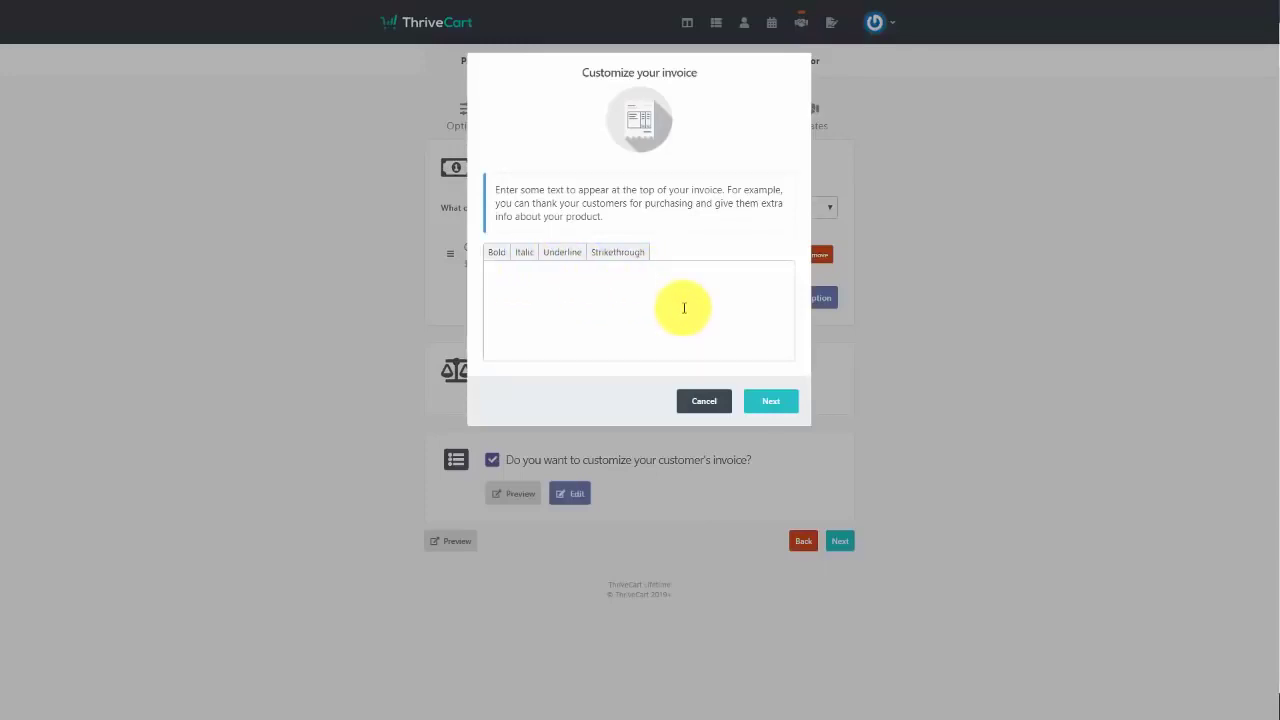
click(689, 398)
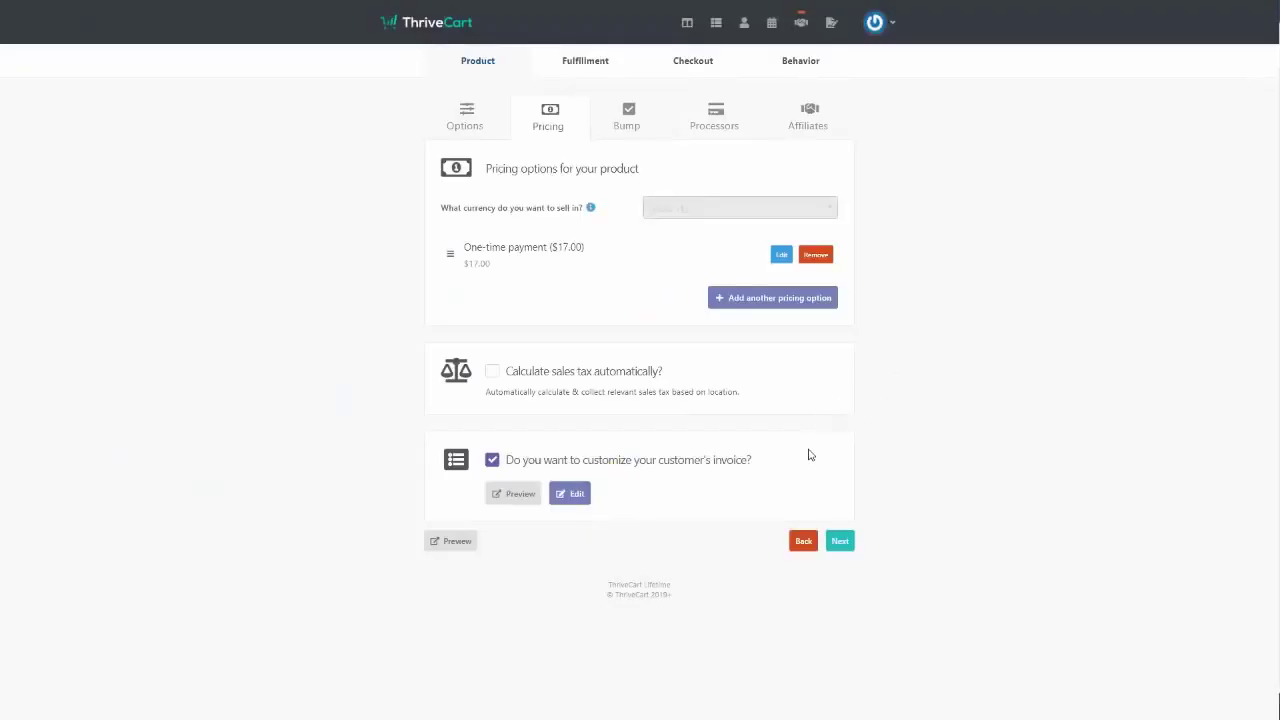
click(840, 541)
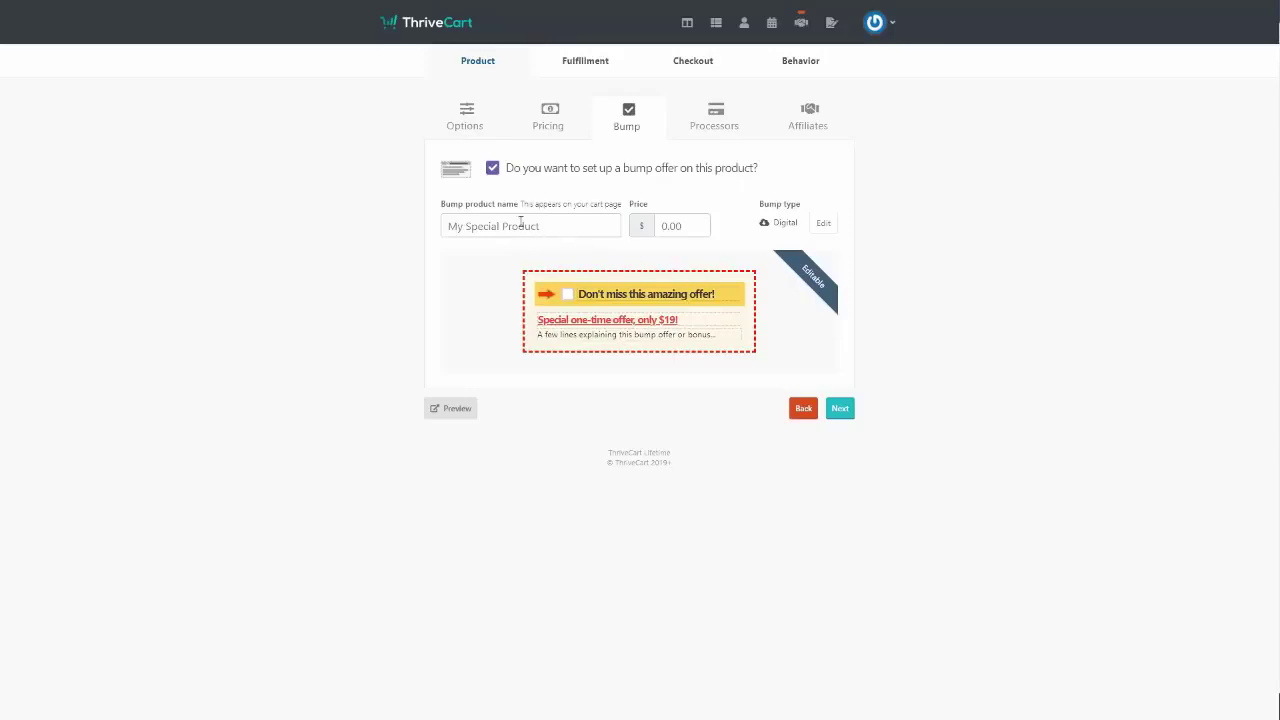
click(492, 170)
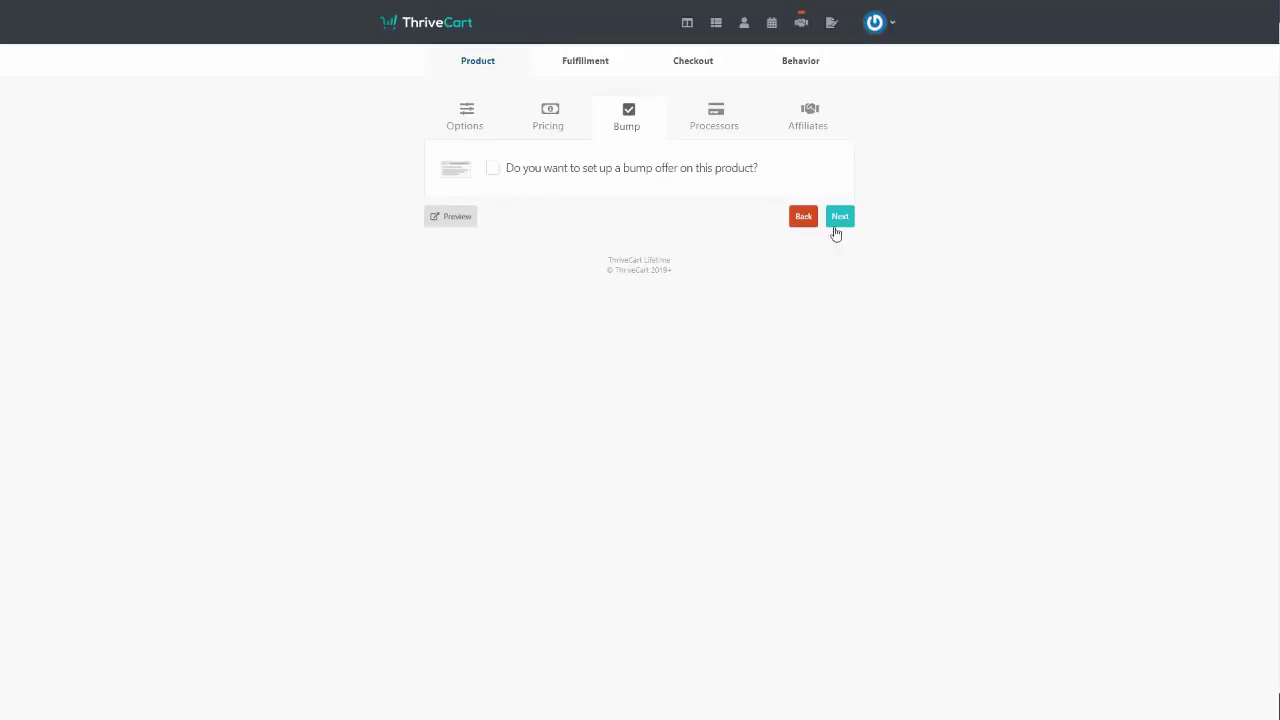
- Set up Authorize.net as the product's payment processor and save the selection
click(838, 220)
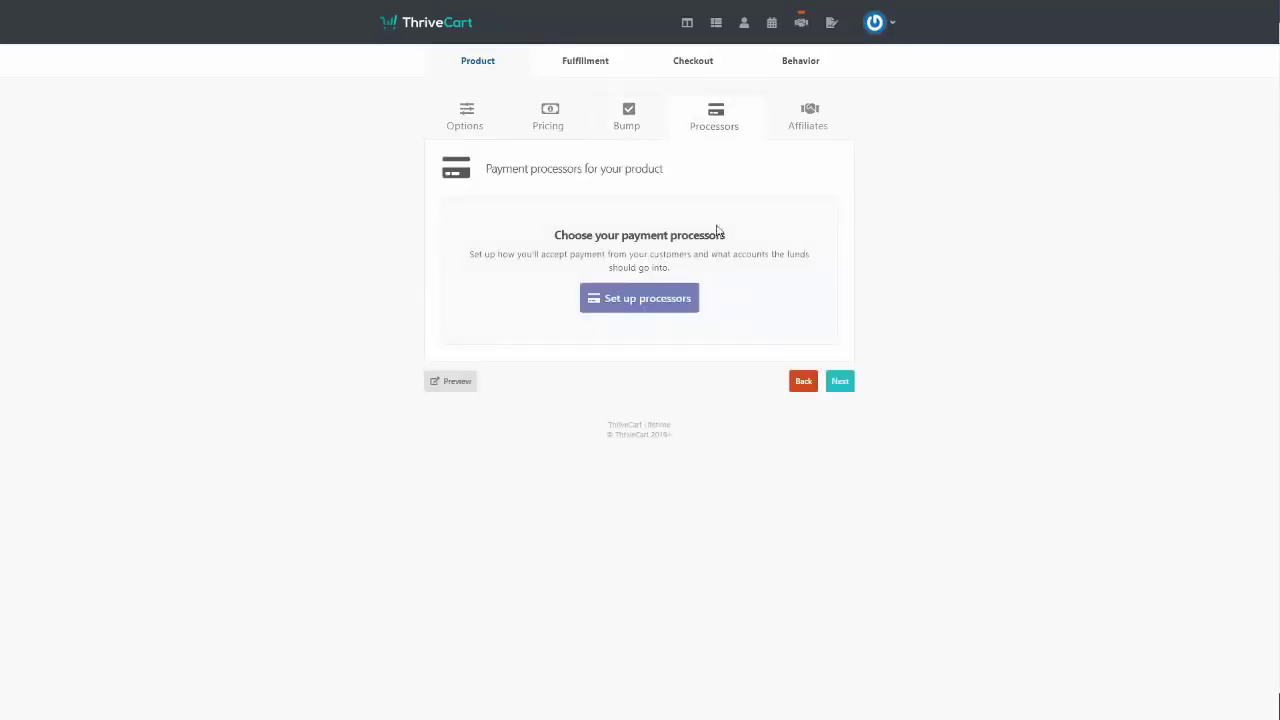
click(641, 302)
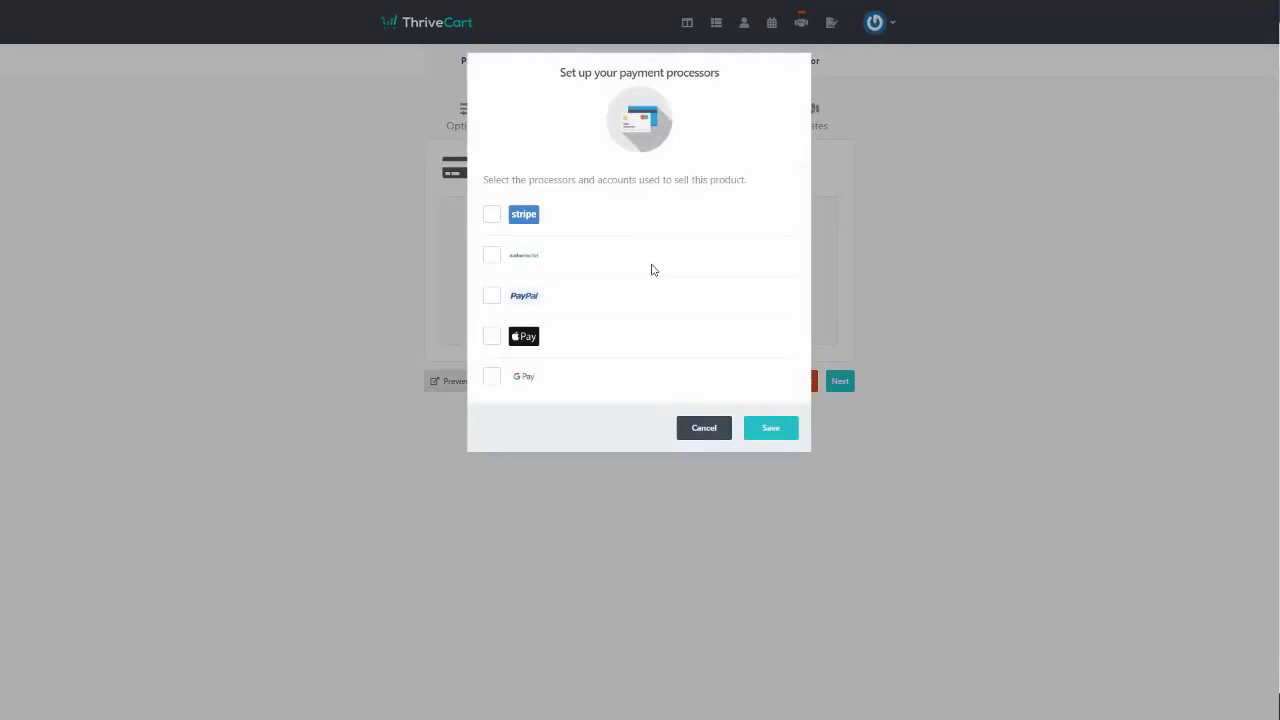
click(493, 258)
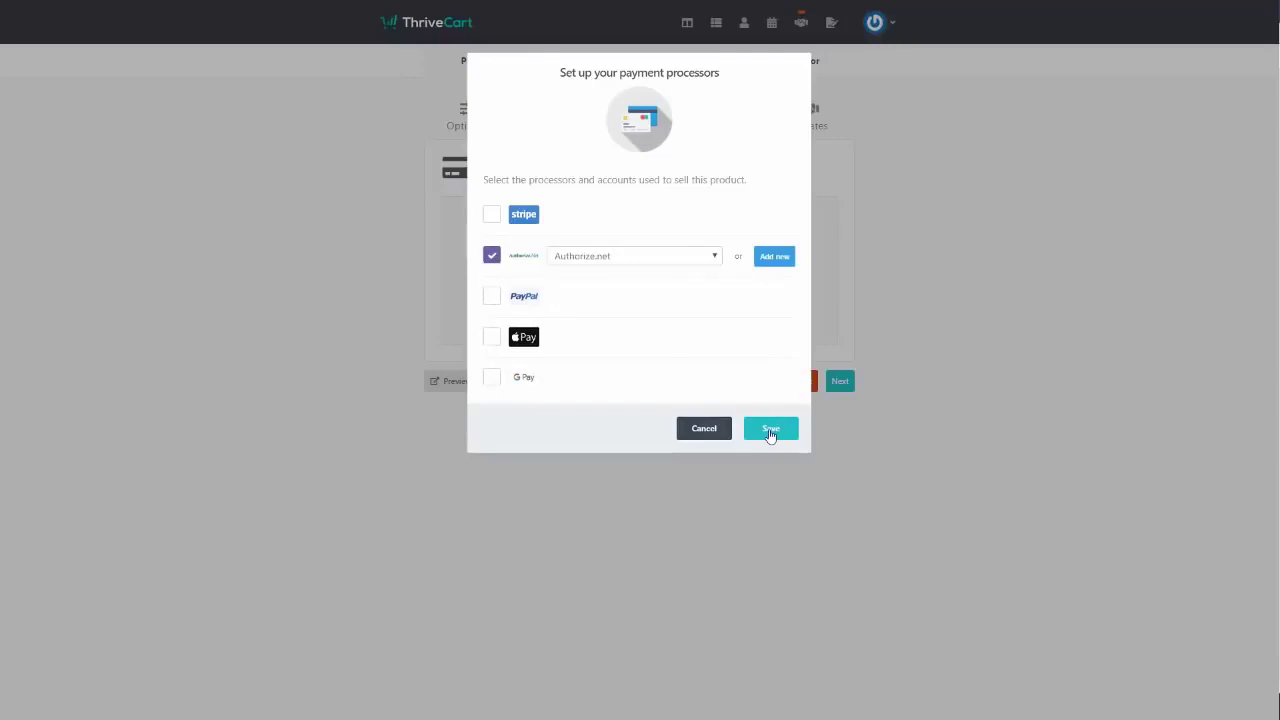
click(771, 433)
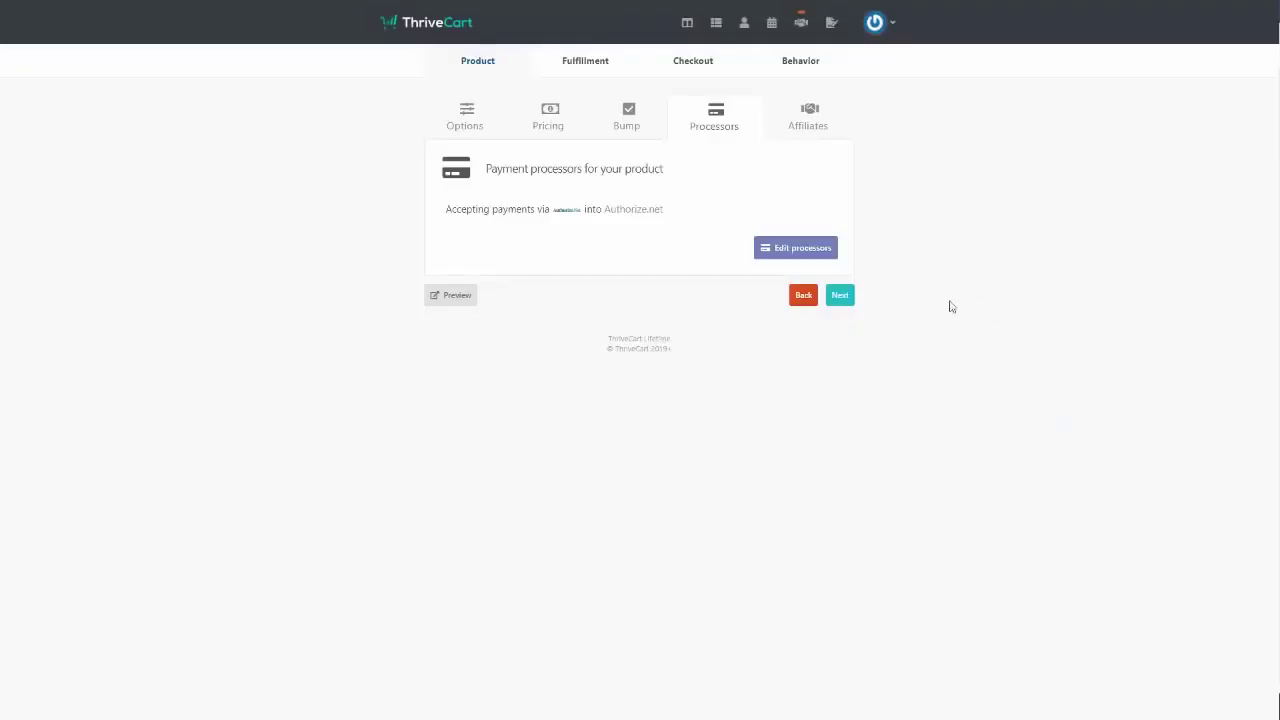
- Inspect the product's affiliate commission and option settings, leaving affiliate promotion disabled
click(840, 296)
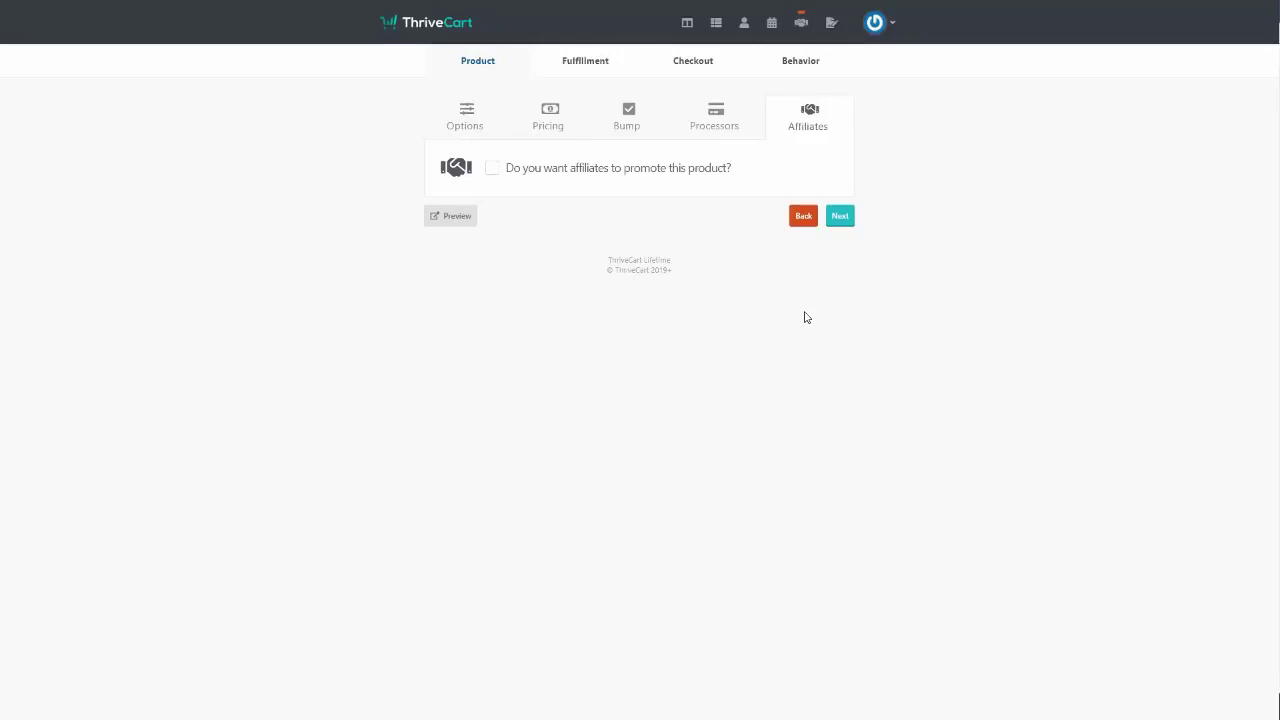
click(494, 170)
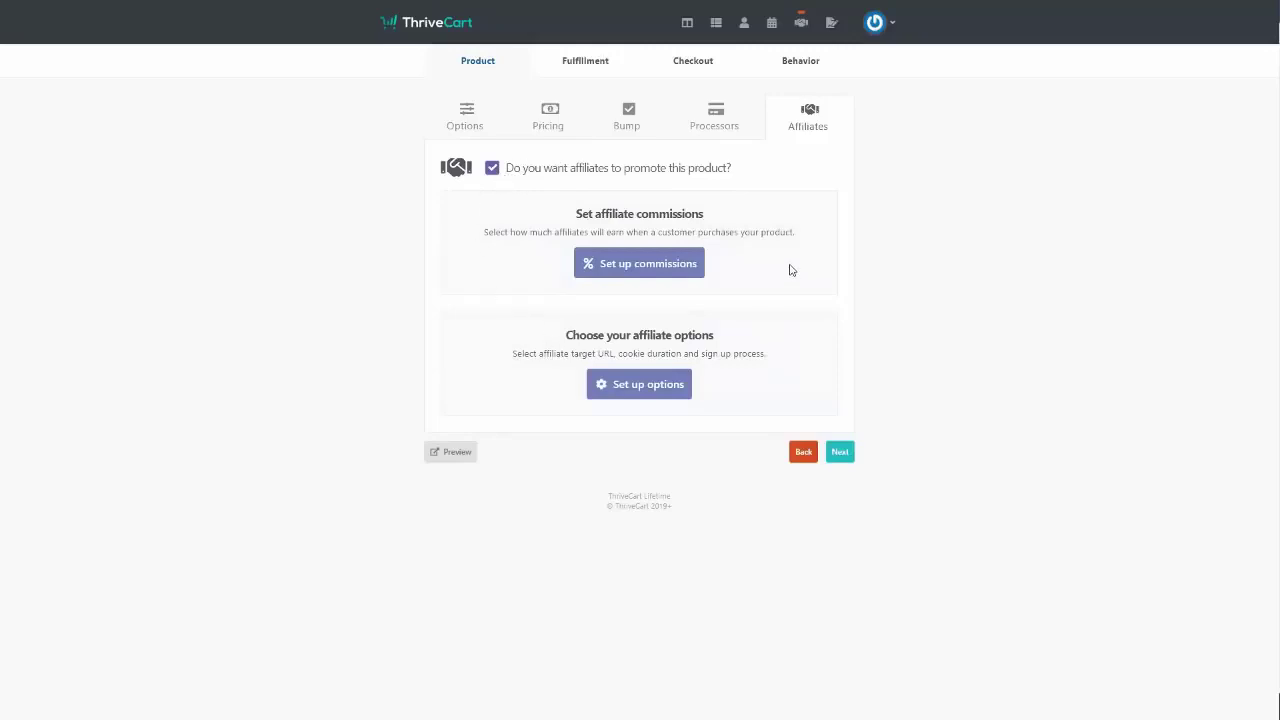
click(493, 170)
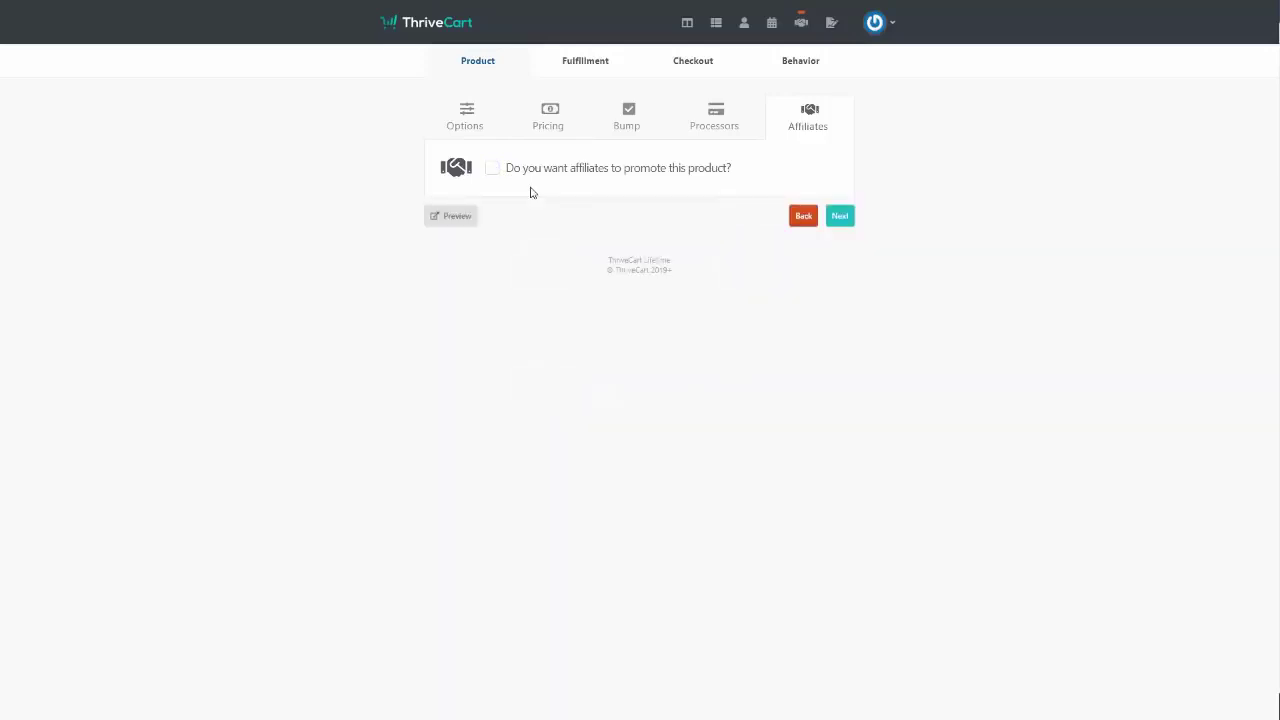
- Set the product's after-purchase fulfillment action to display the customer's total/invoice
click(838, 220)
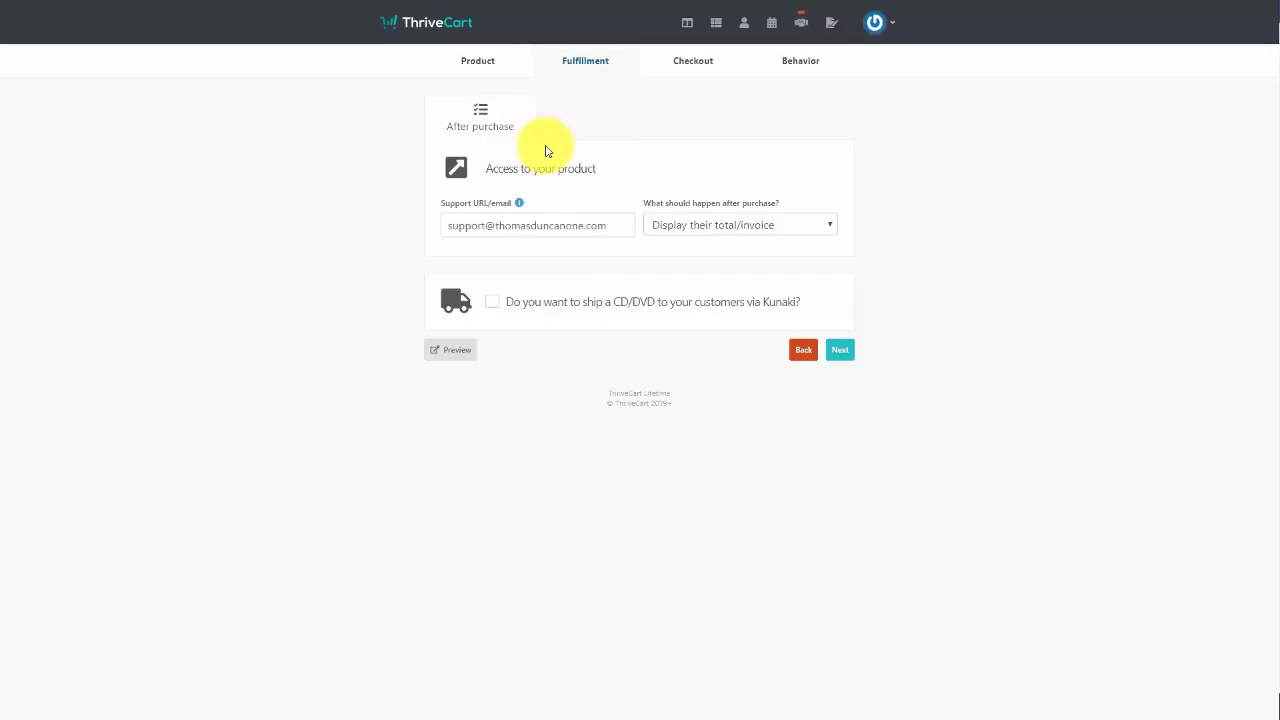
click(768, 229)
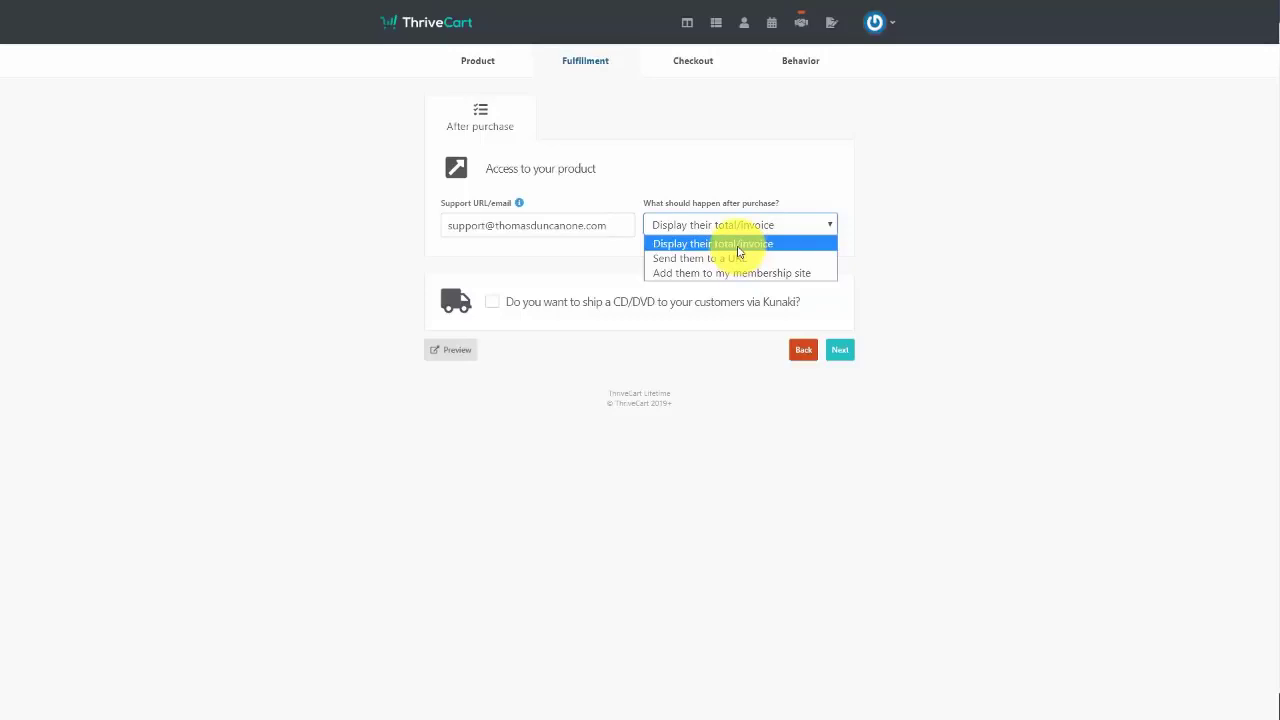
click(737, 245)
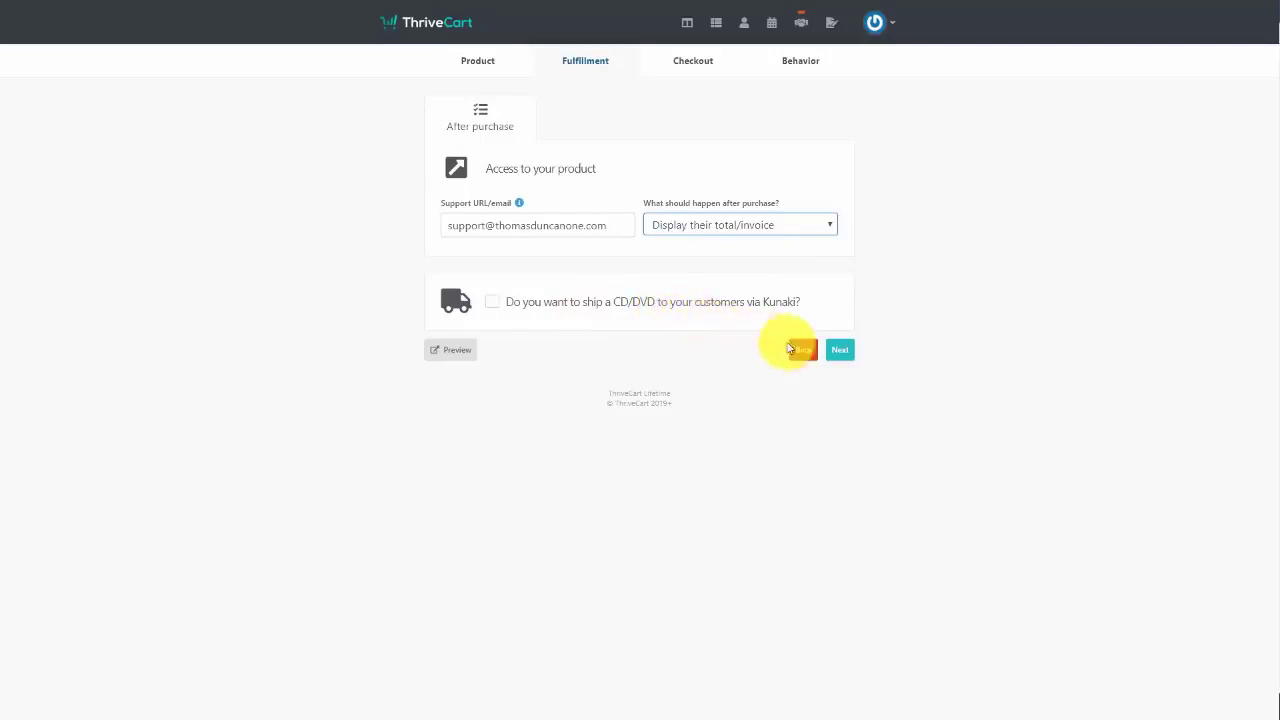
- Choose the Tall one-step checkout template and review its guarantee seal options without changing them
click(843, 352)
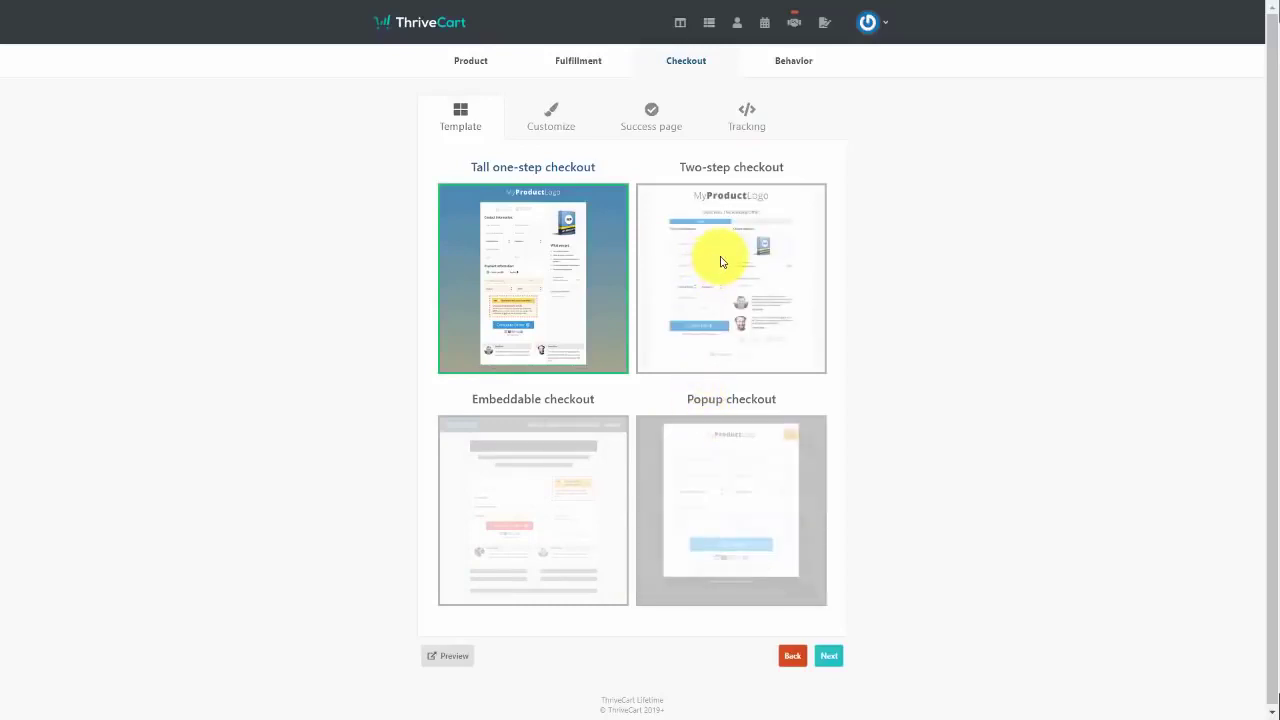
click(537, 249)
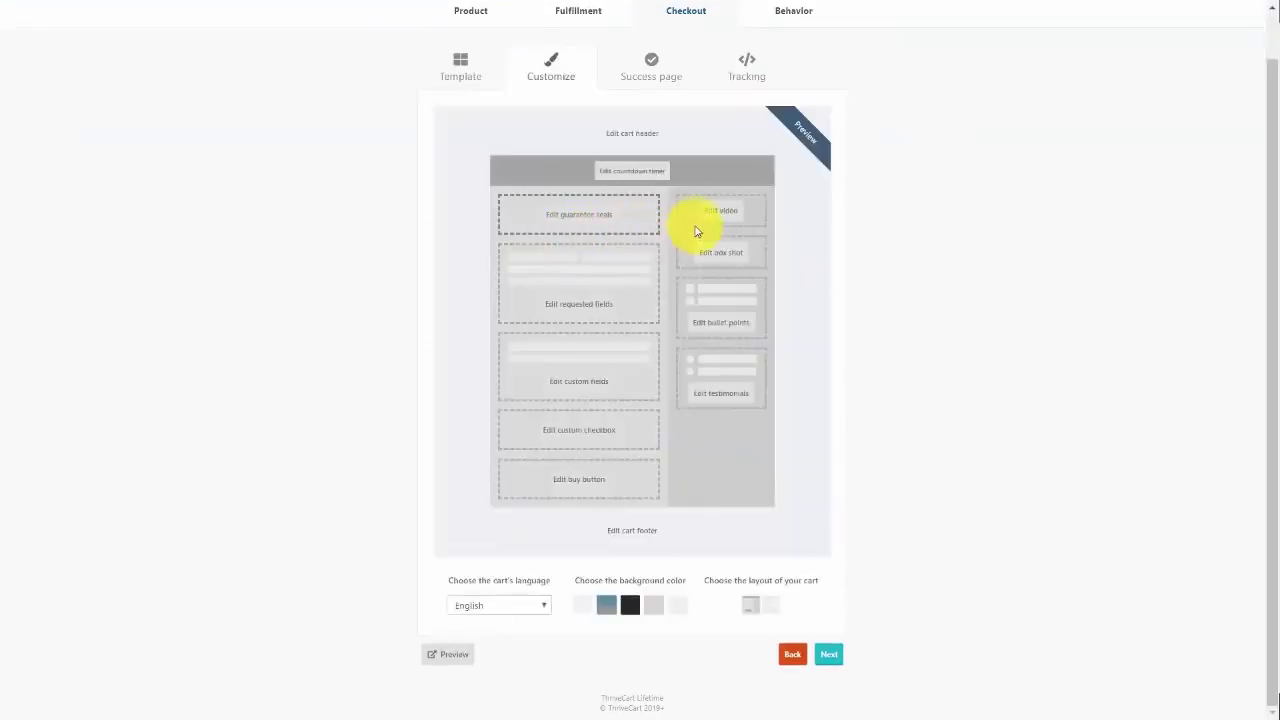
click(567, 217)
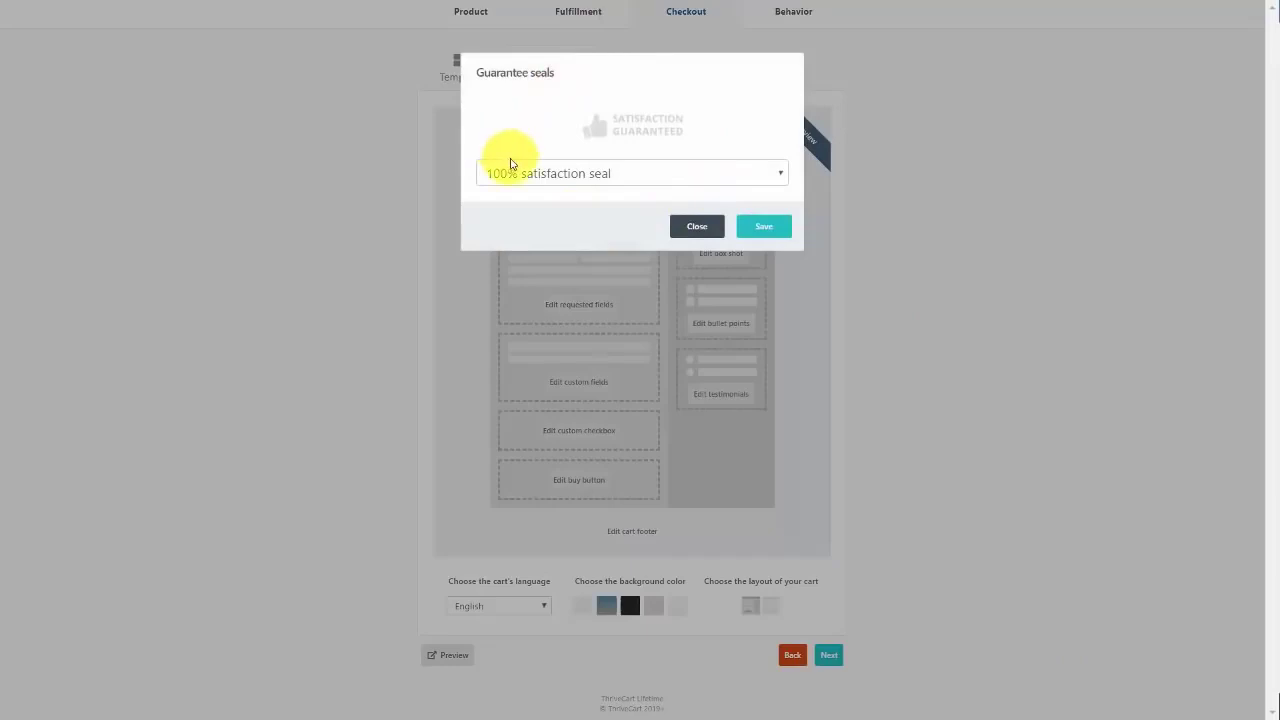
click(670, 174)
click(703, 97)
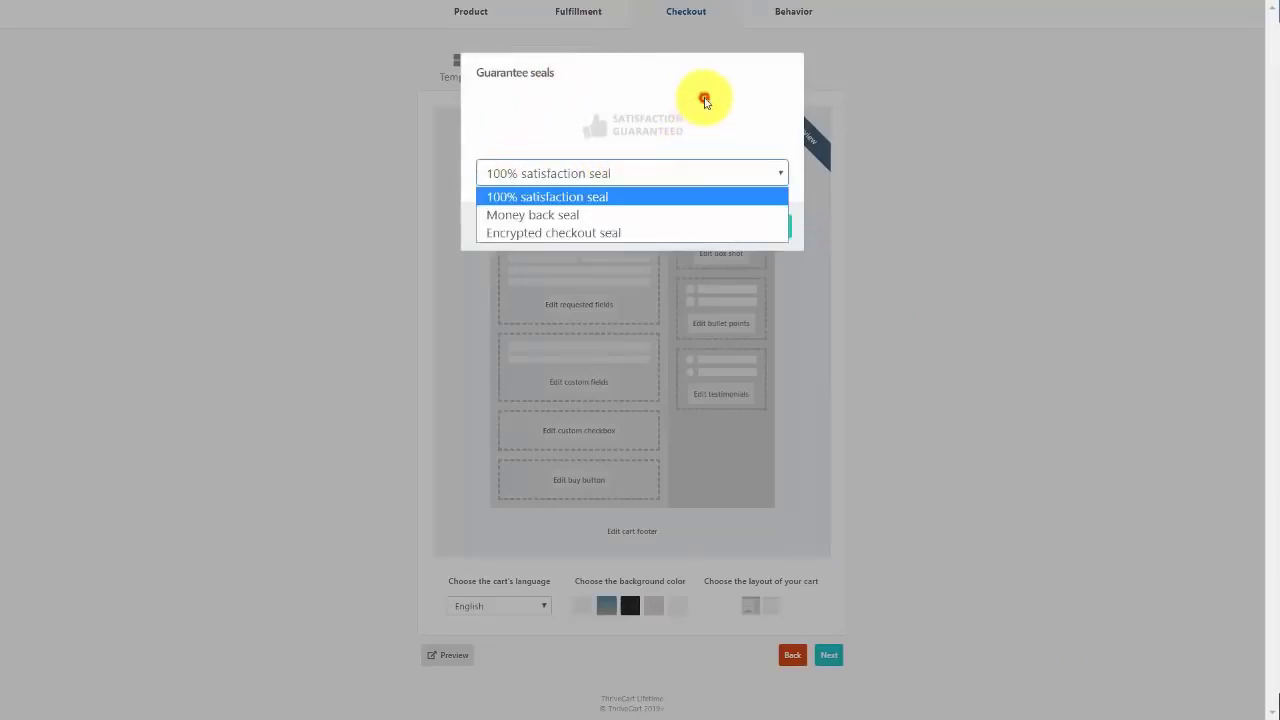
click(706, 227)
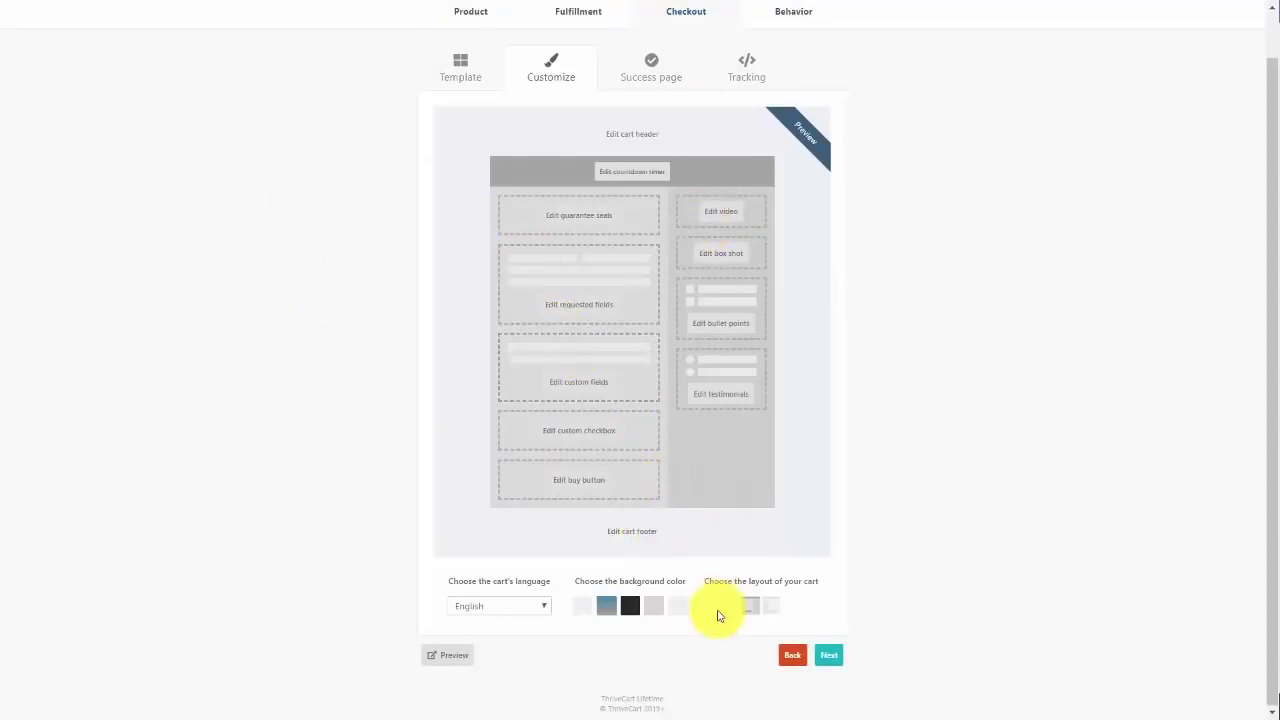
- Give the cart the layout with the video and testimonials column first and the blue gradient background, keeping English as its language
click(771, 605)
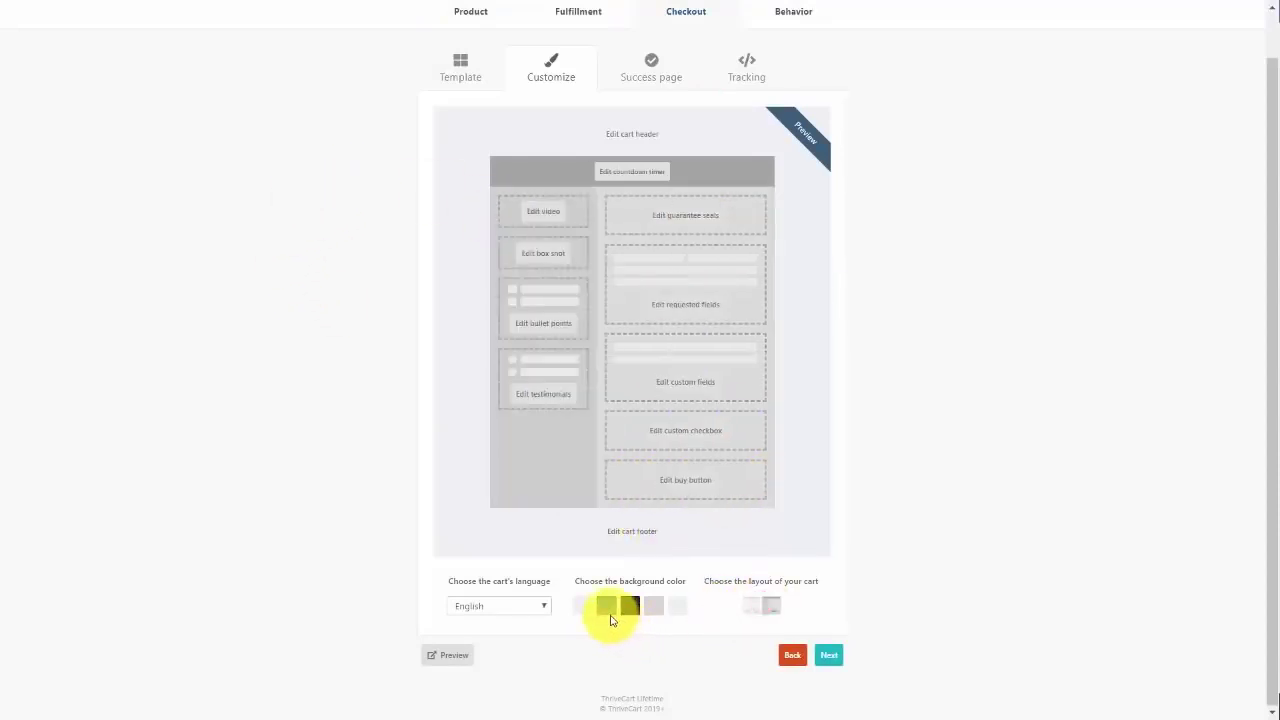
click(609, 613)
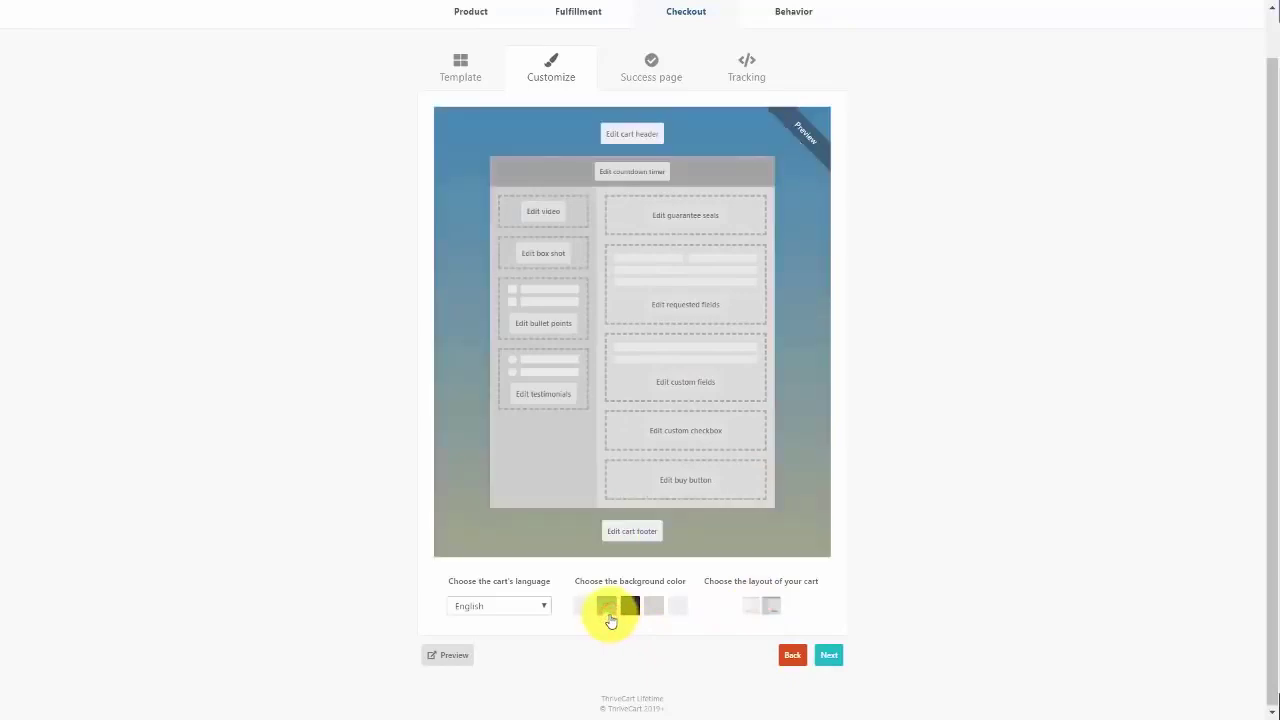
click(532, 605)
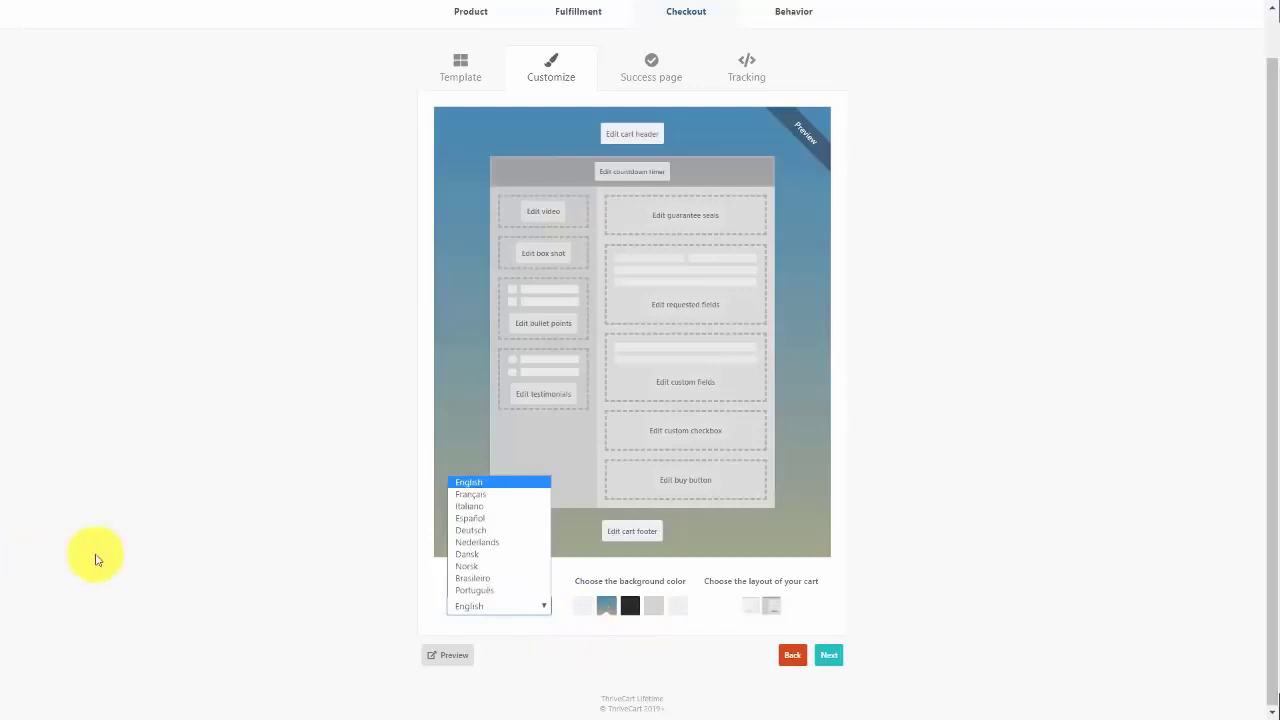
click(226, 554)
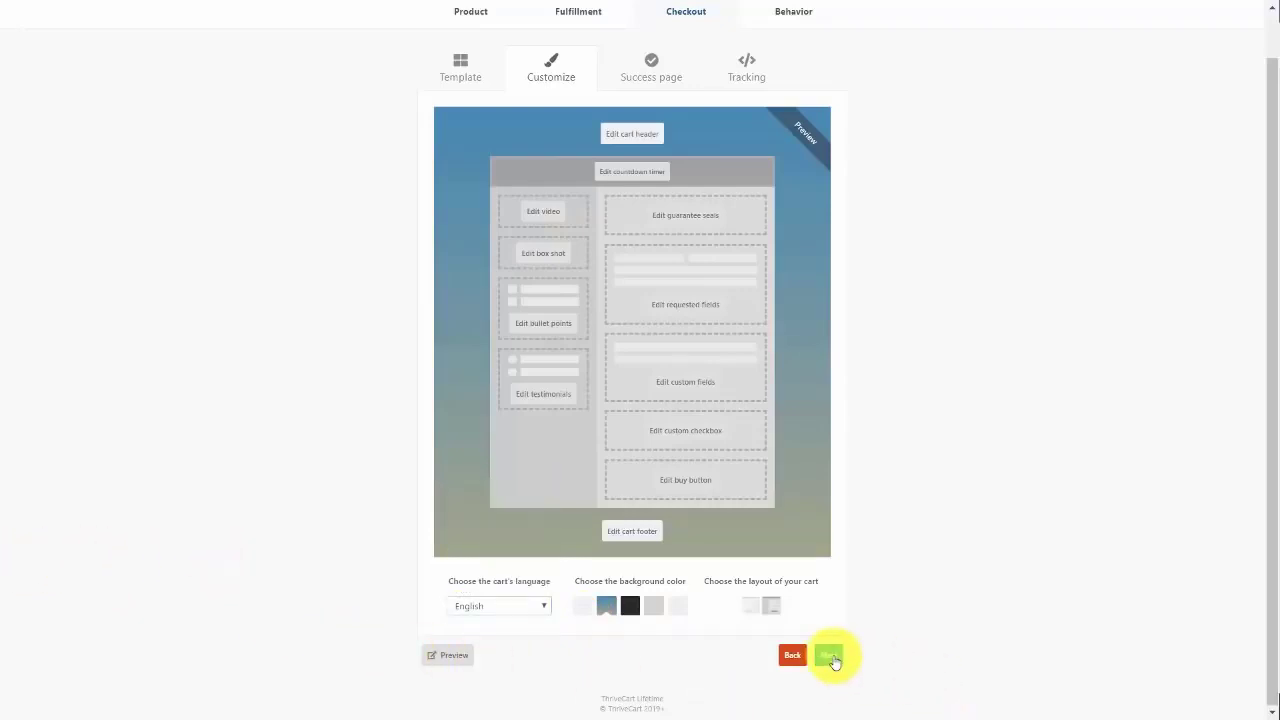
- Inspect the success page's video embed and headline text settings without entering anything
click(833, 658)
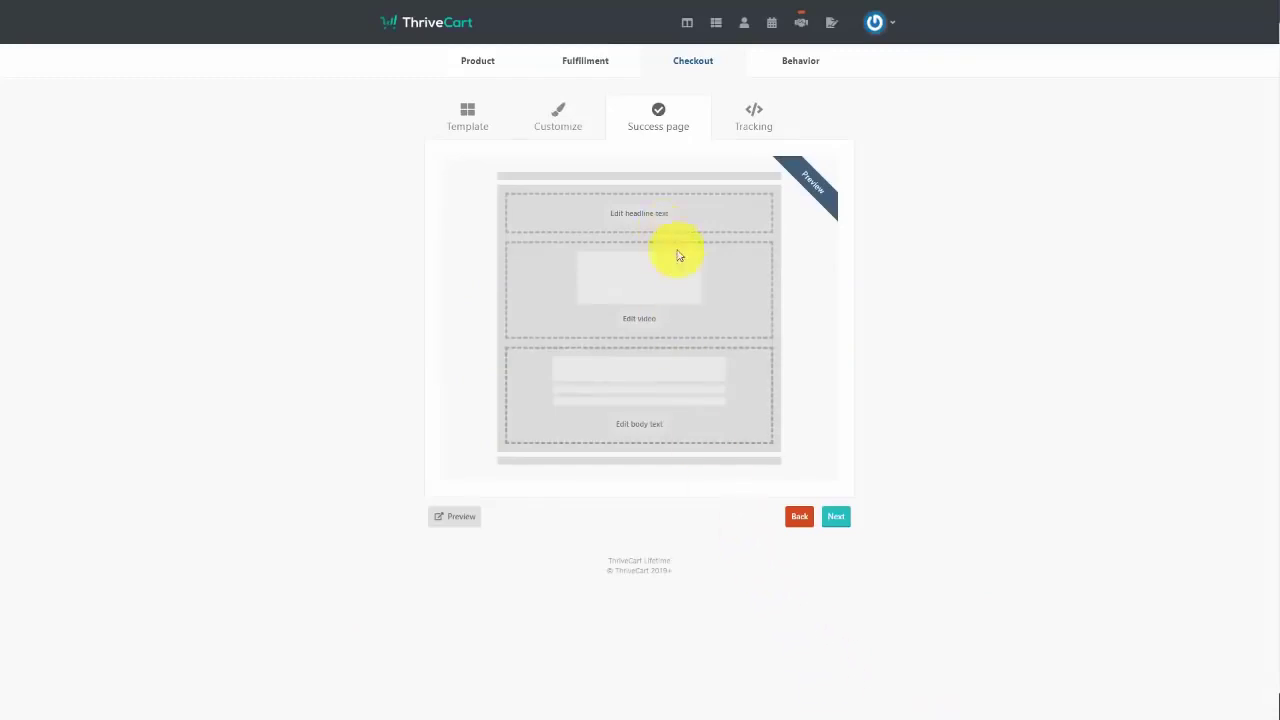
click(640, 320)
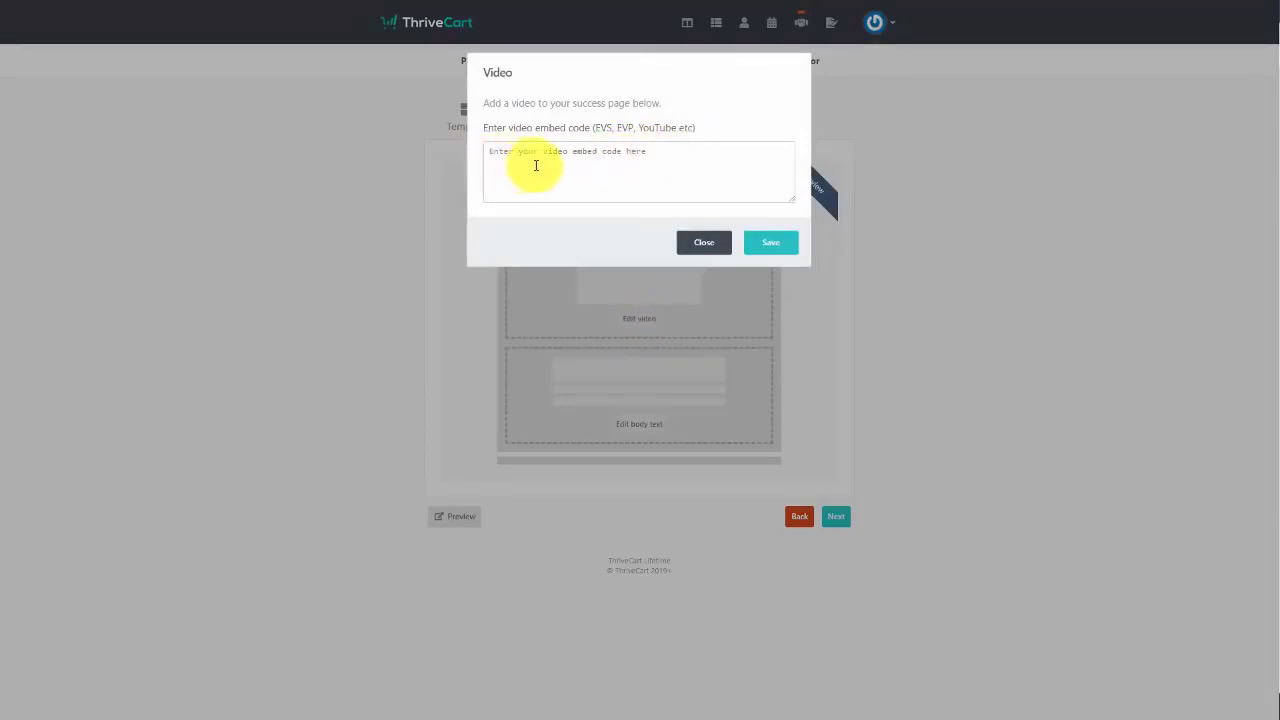
click(690, 243)
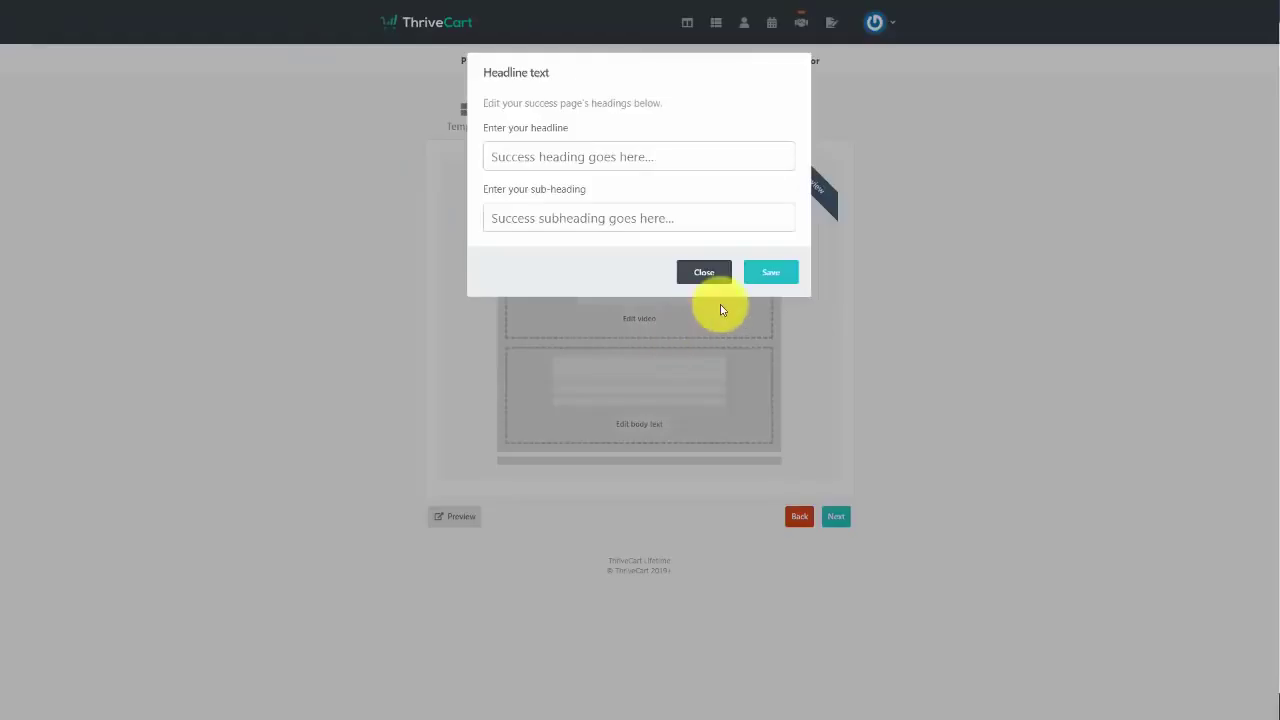
click(705, 273)
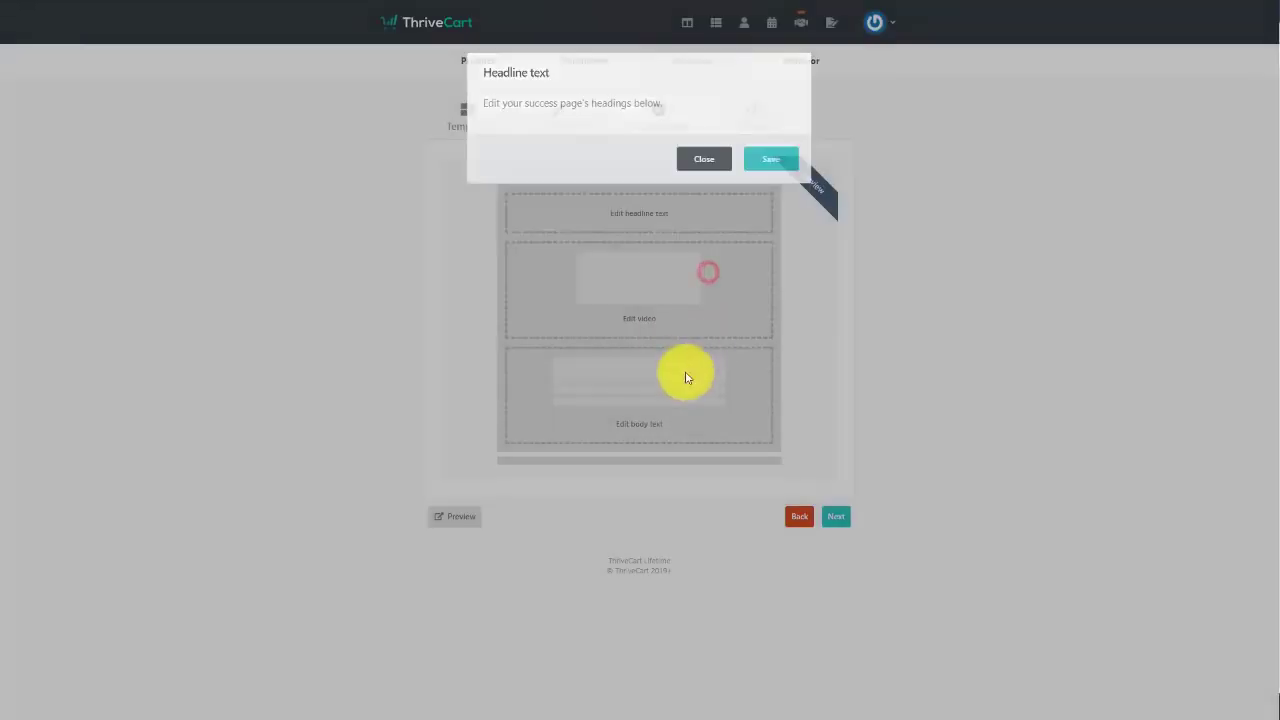
- Inspect the cart's tracking code fields, leaving tracking code disabled
click(834, 518)
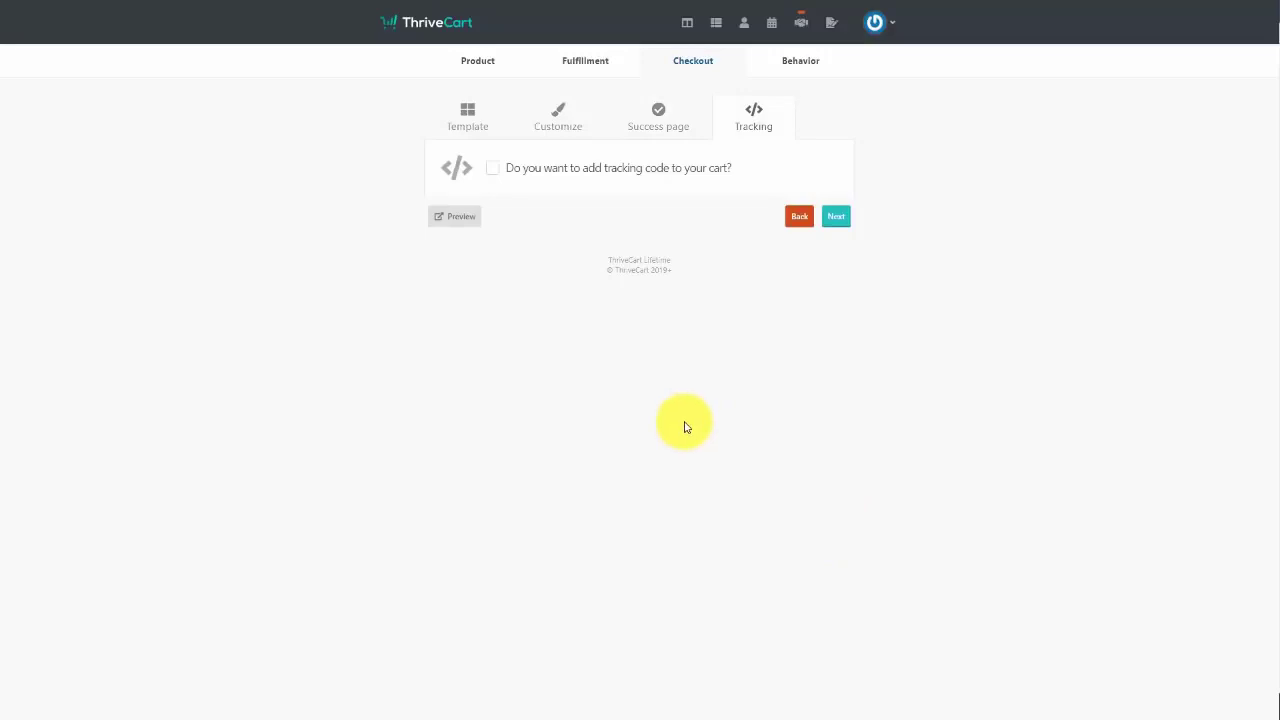
click(490, 170)
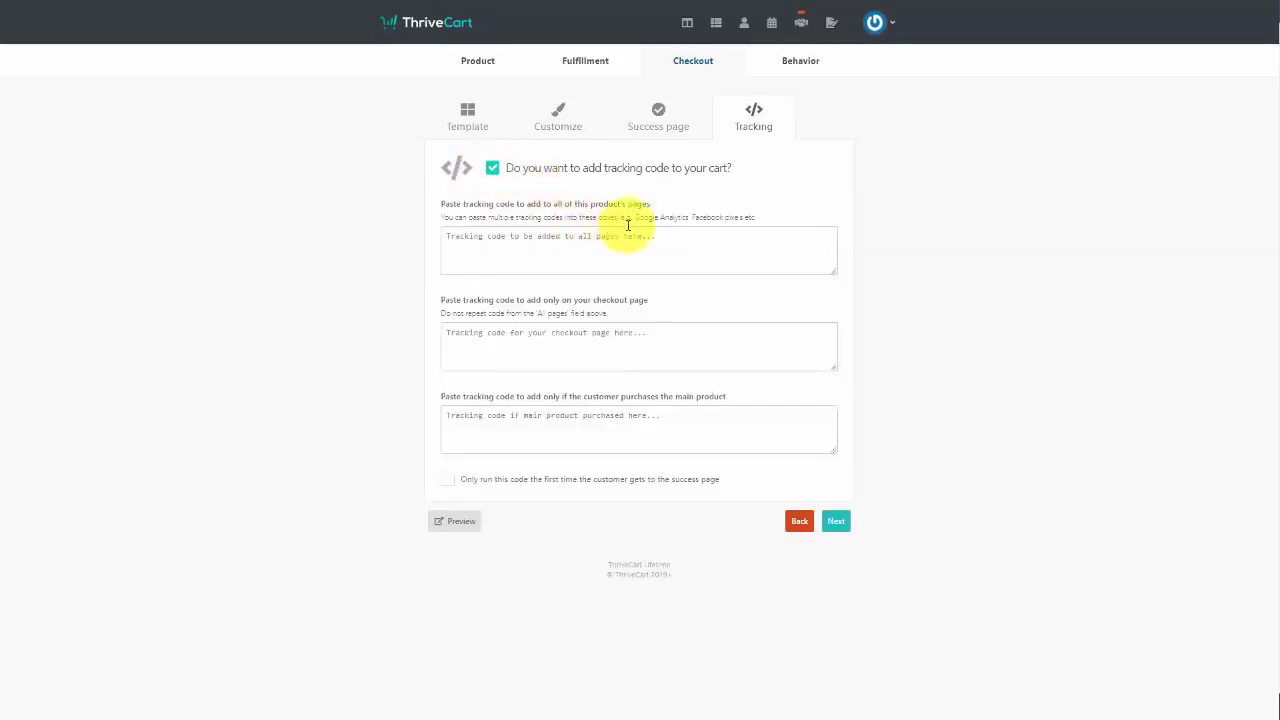
click(492, 167)
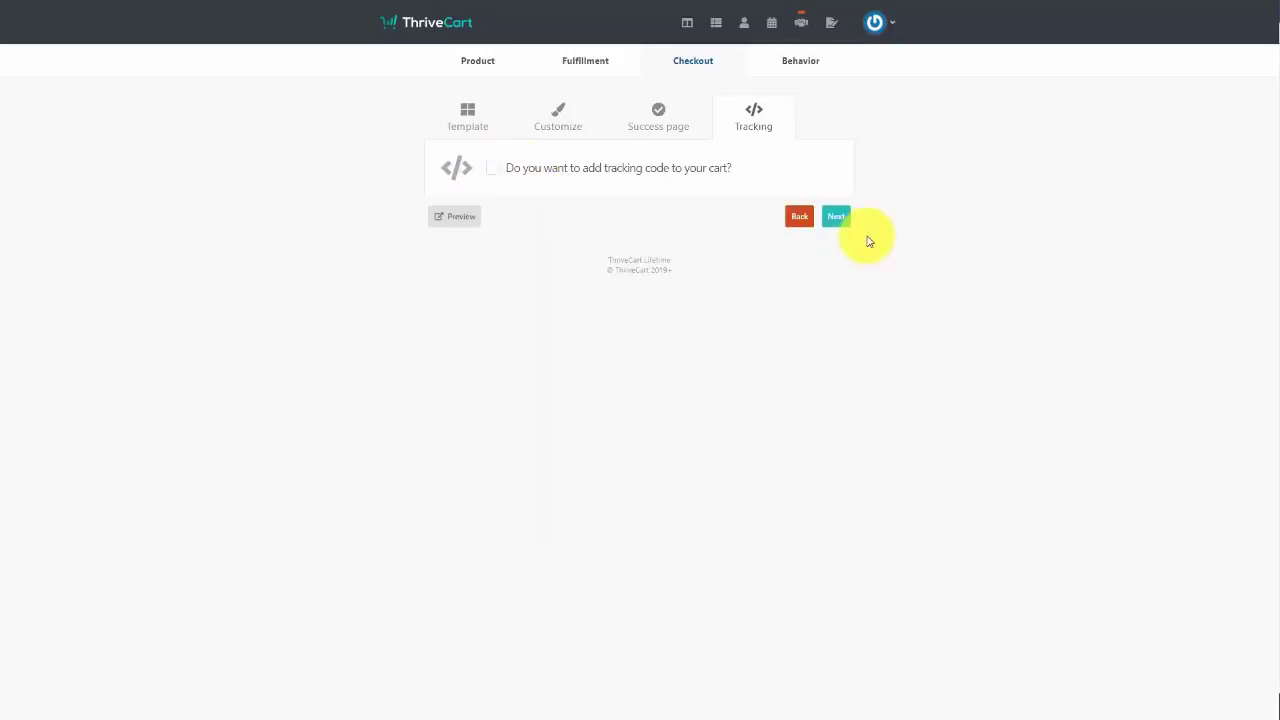
- Review the behavior rule form and its main product trigger options without saving a rule
click(834, 216)
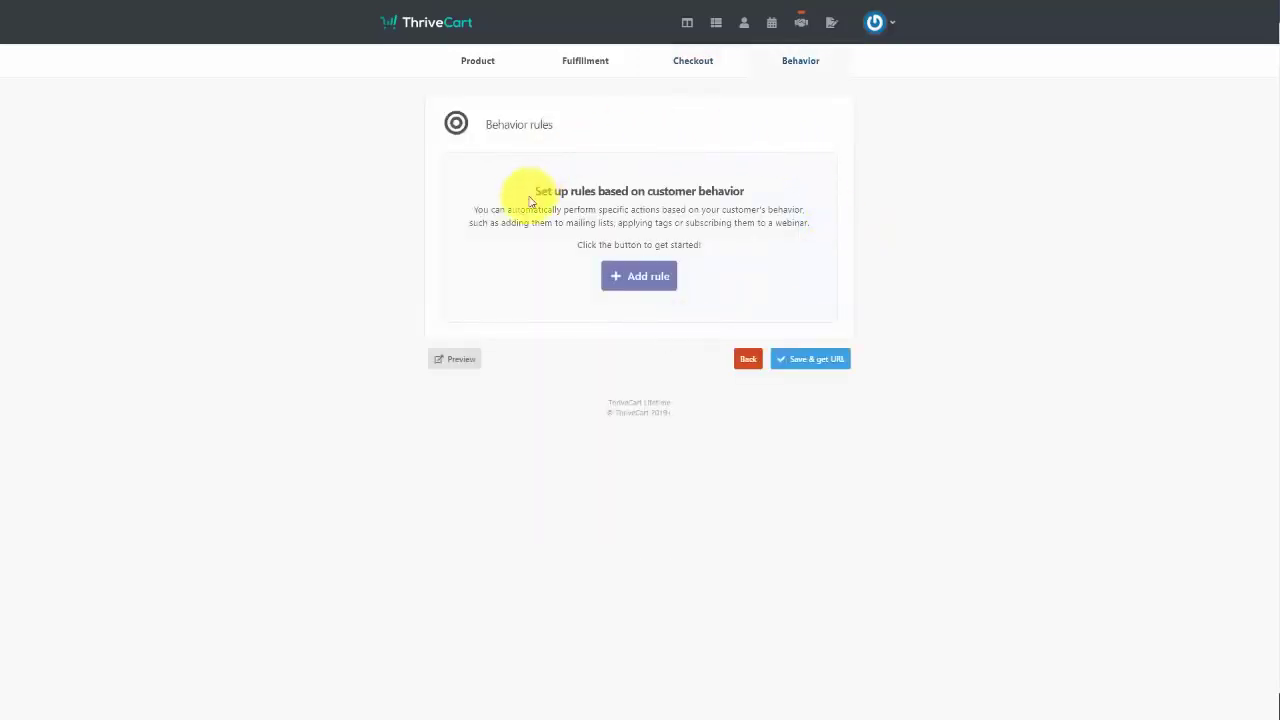
click(632, 279)
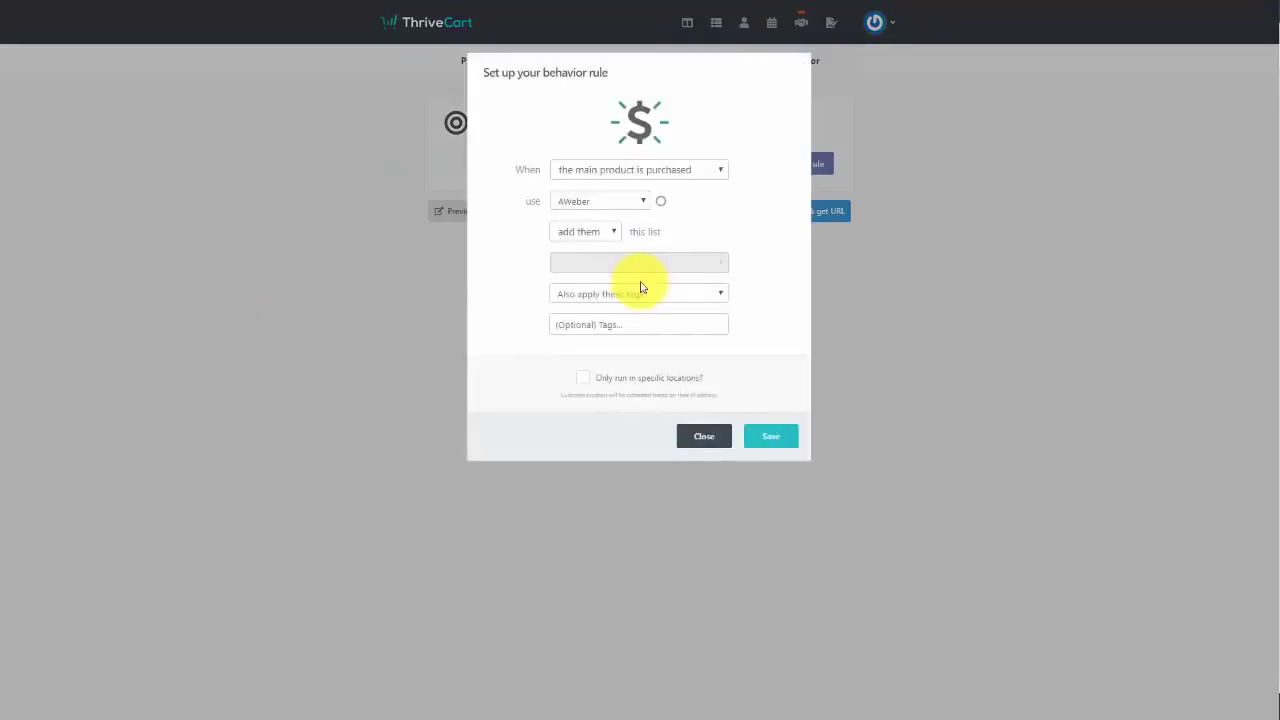
click(703, 171)
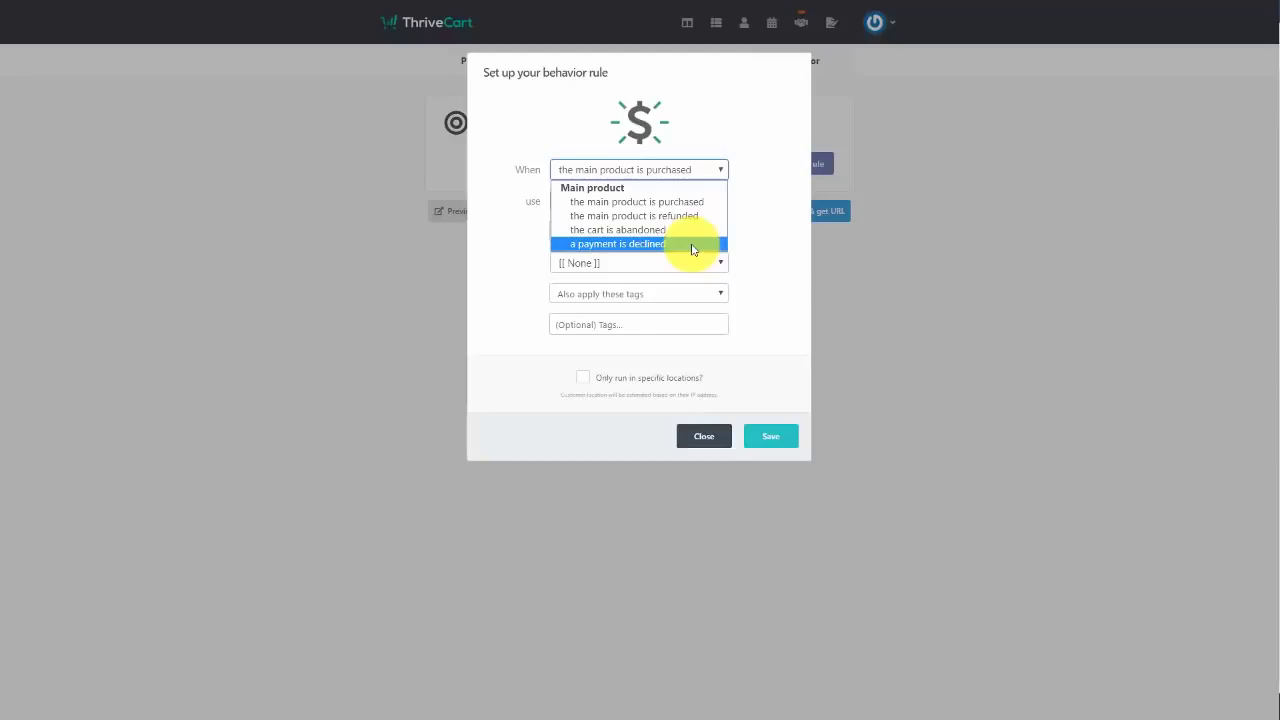
click(704, 436)
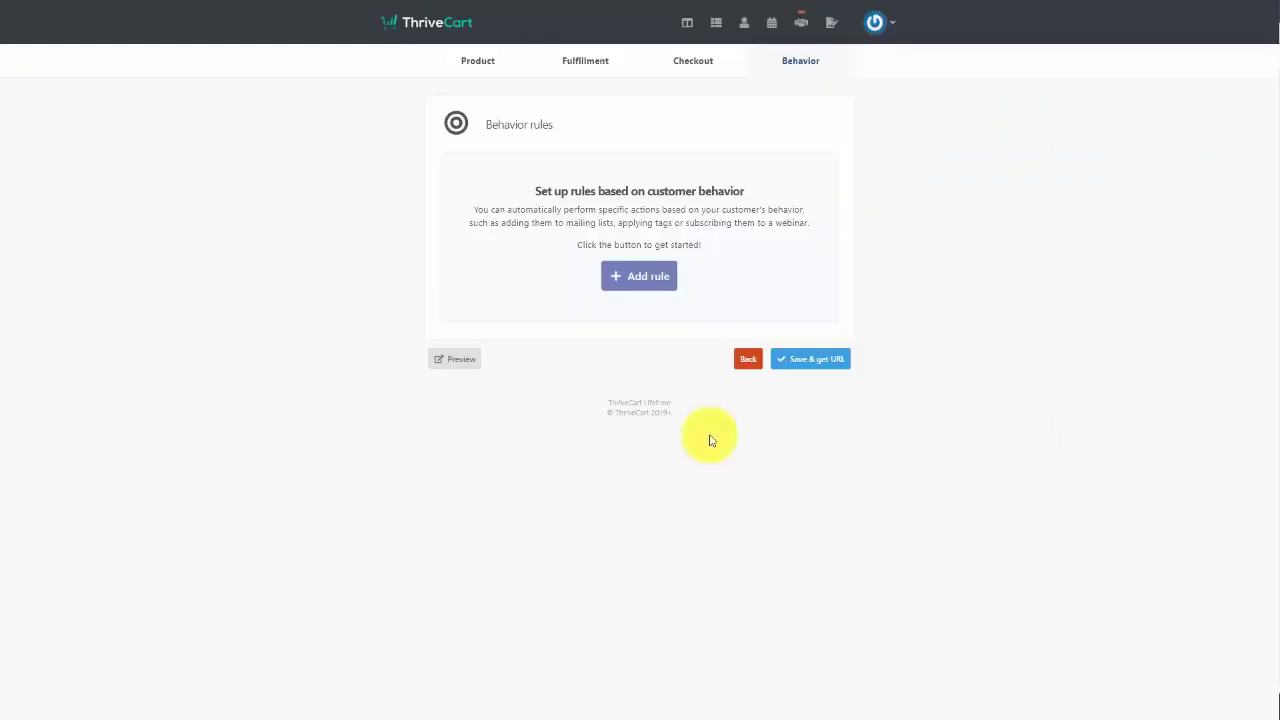
- Save the Tutorial Videos product to get its cart URL, and view its checkout page
click(813, 362)
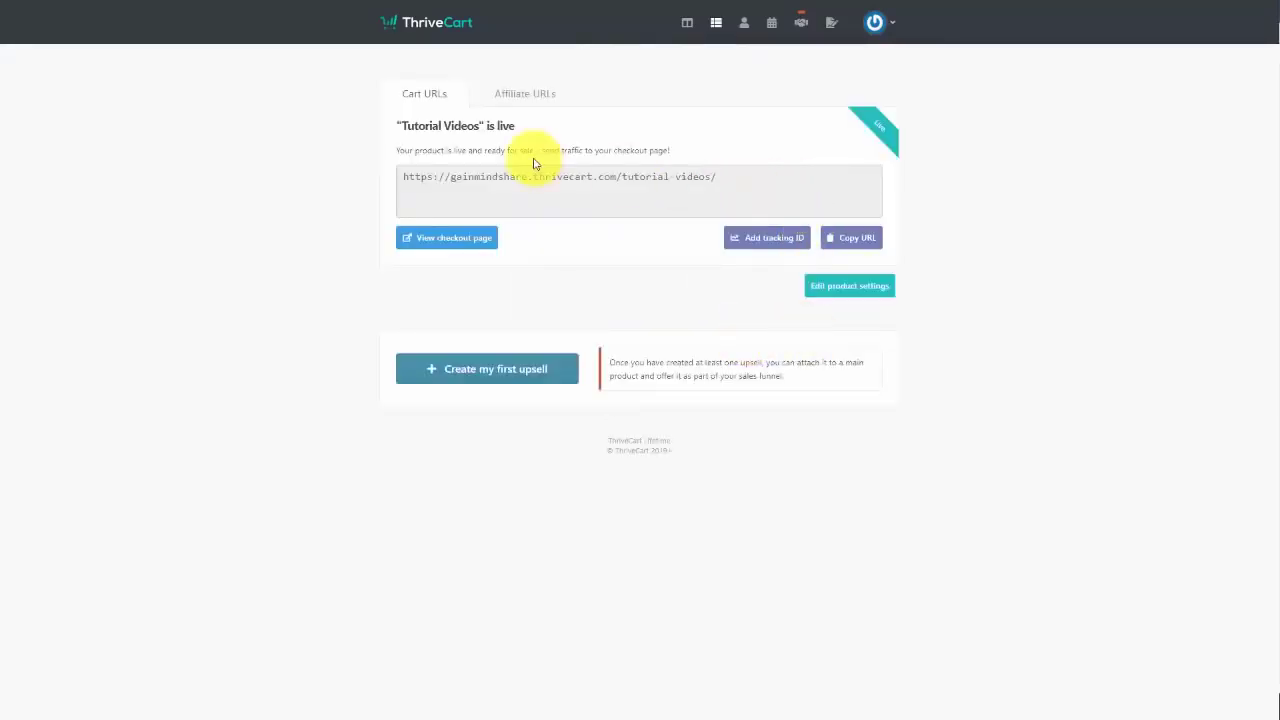
click(466, 243)
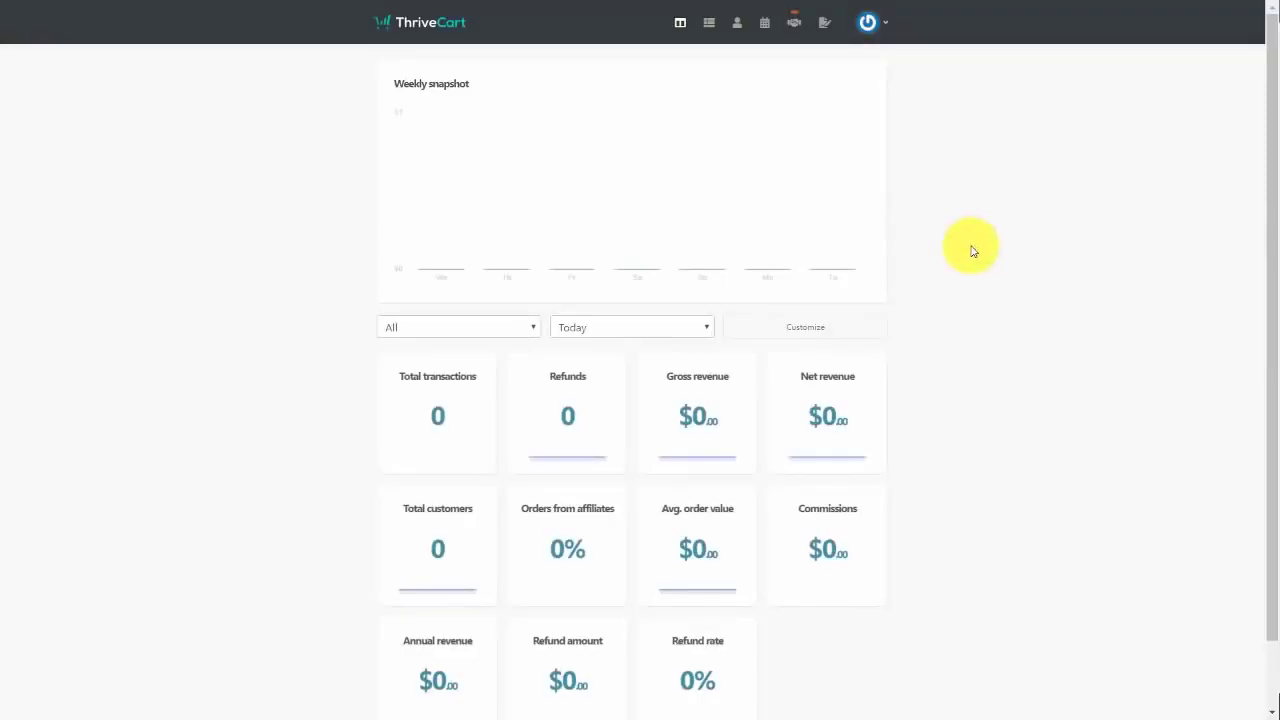
- Reopen the Tutorial Videos product for editing and save it in test mode to get its URL
click(706, 22)
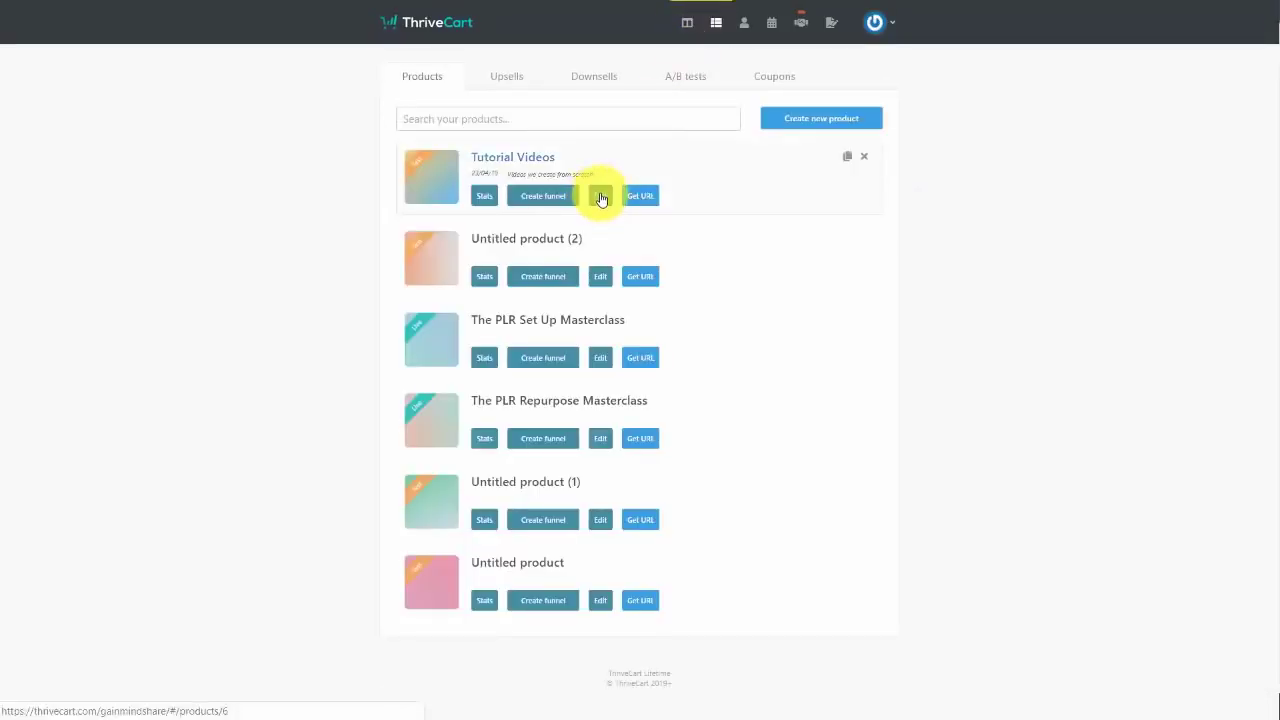
click(600, 196)
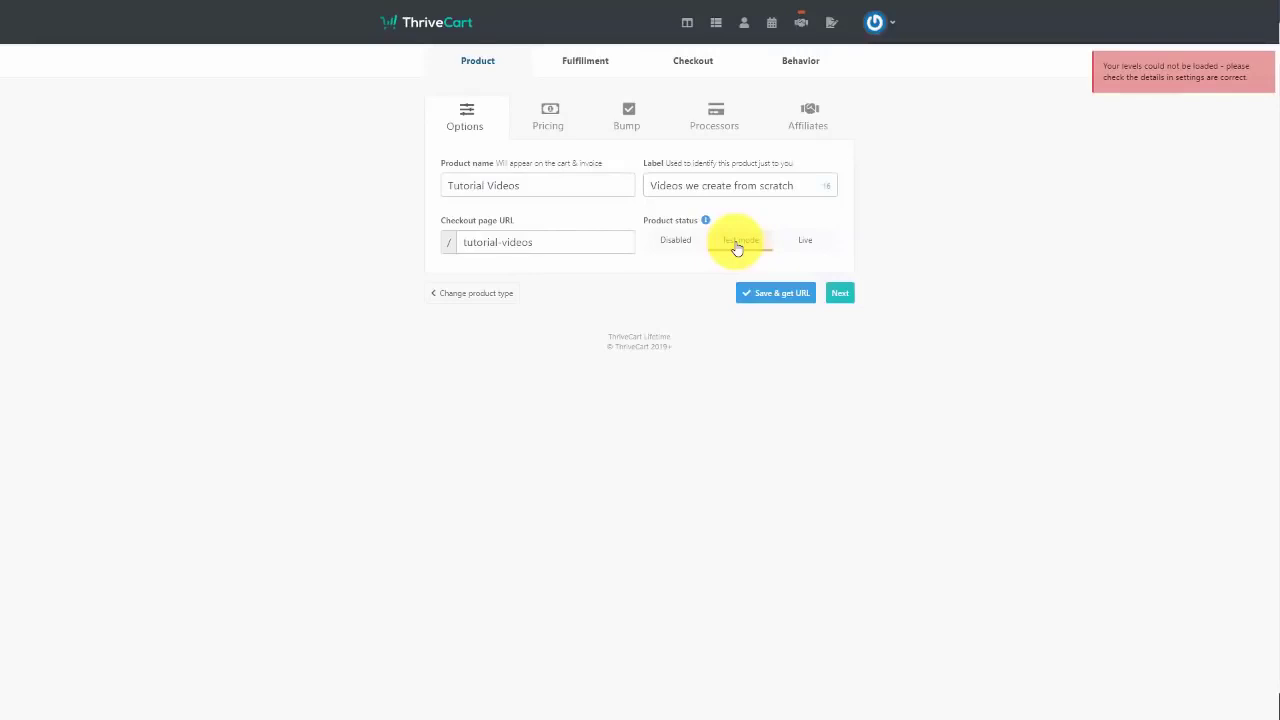
click(781, 296)
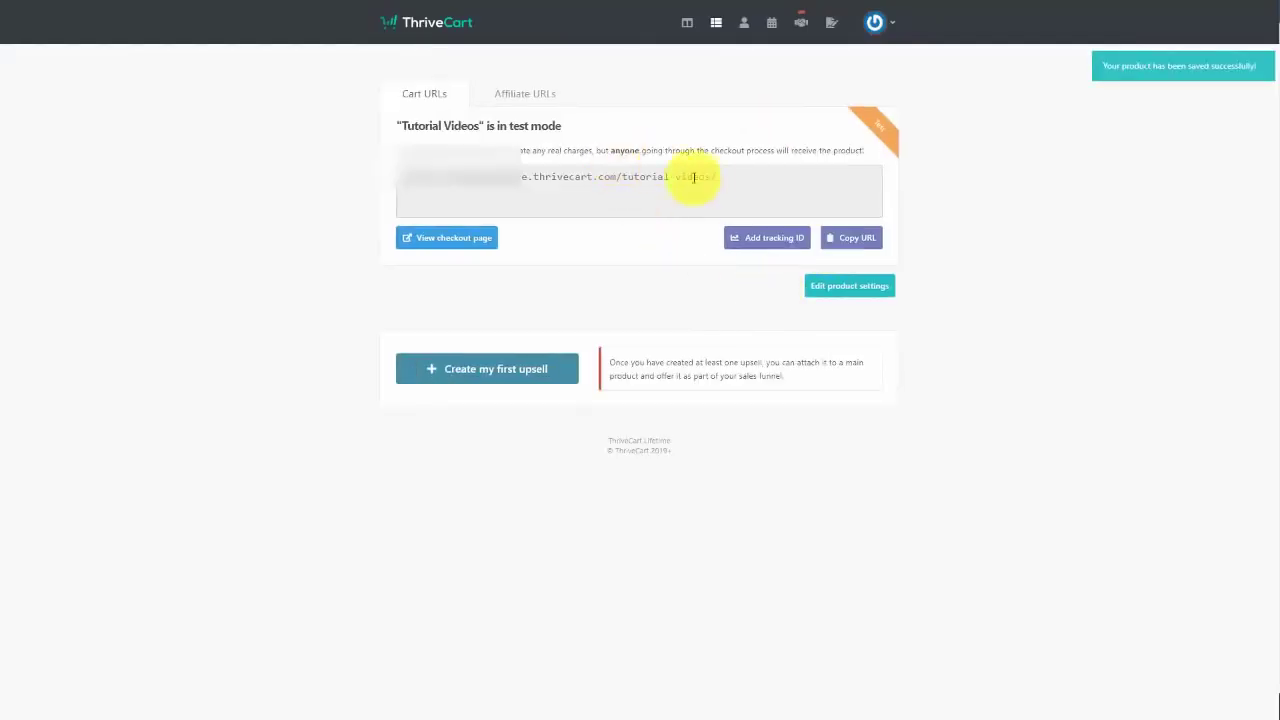
- Copy the full cart URL of the Tutorial Videos product
click(726, 171)
drag(726, 171, 395, 170)
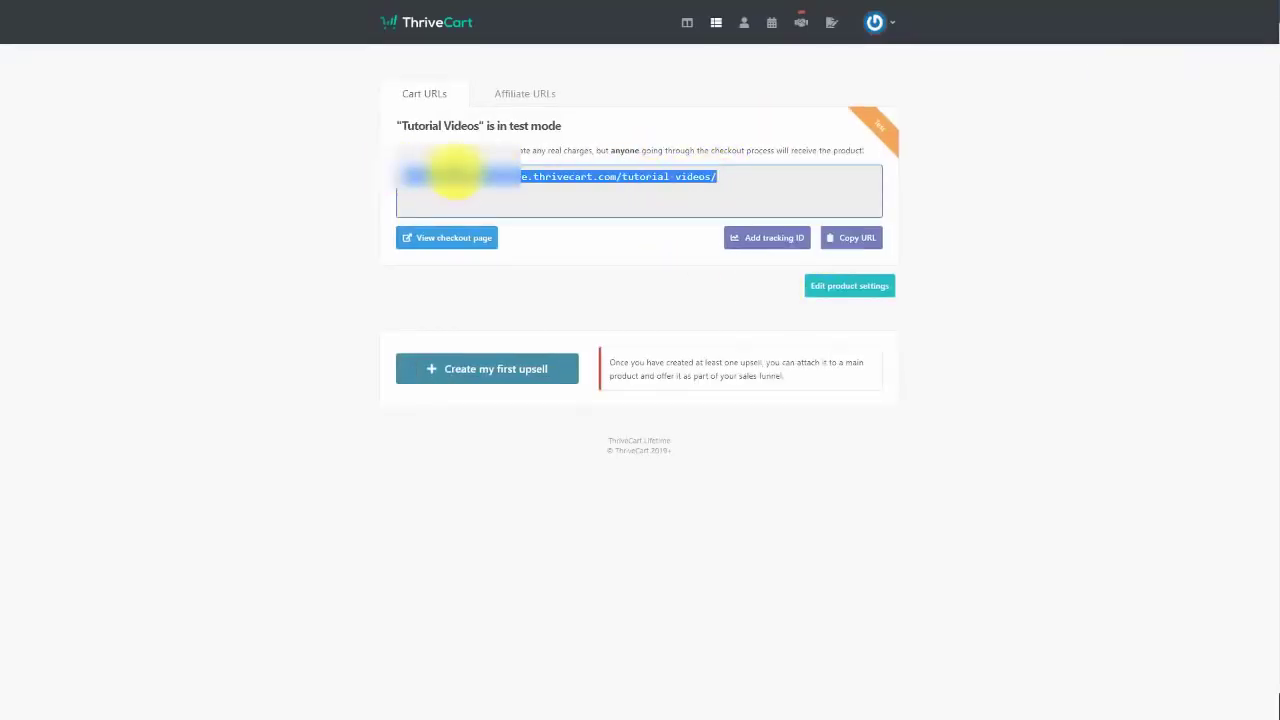
right_click(460, 176)
click(487, 186)
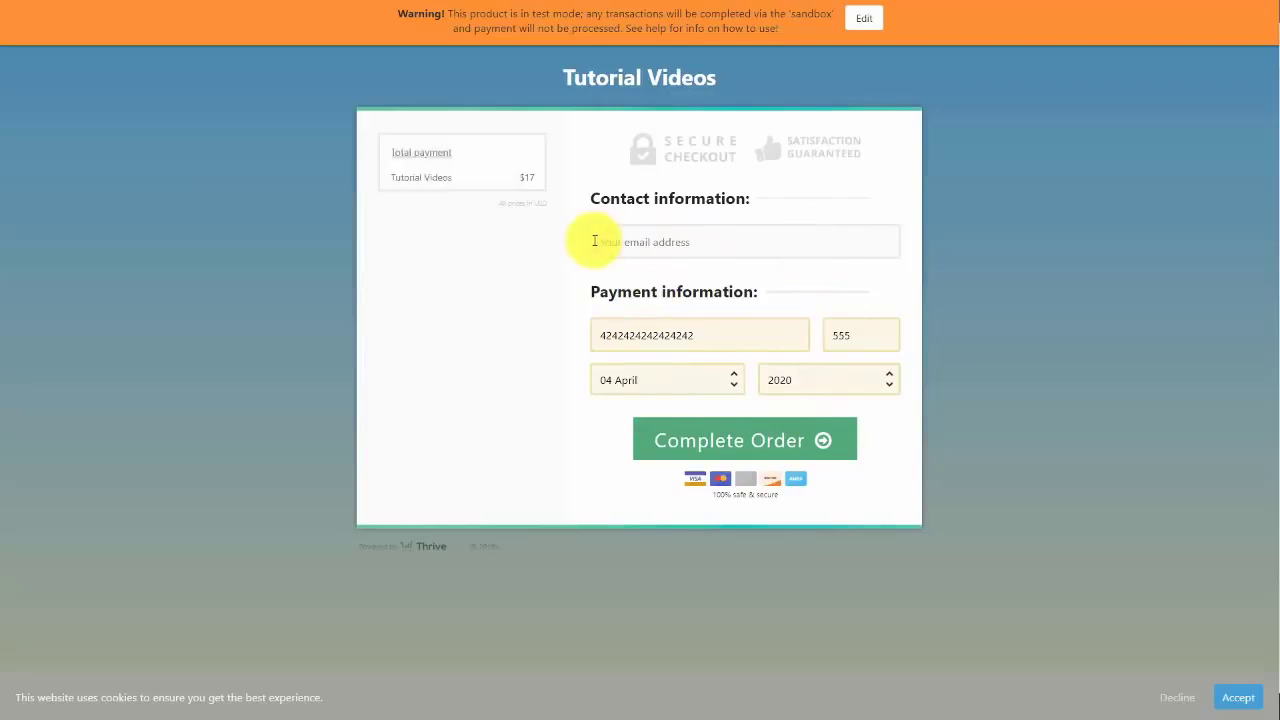
- Complete a test order with the customer's email and the prefilled payment details, and review the invoice on the success page
click(594, 241)
key(ctrl+v)
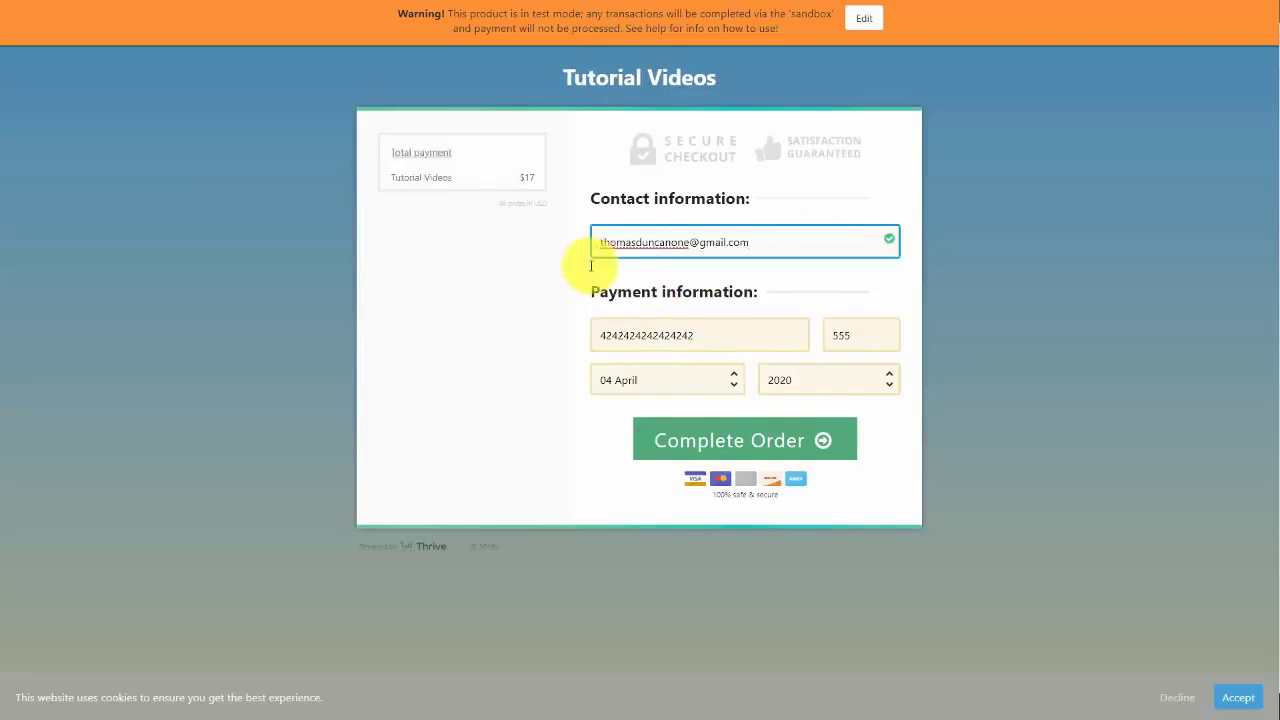
click(709, 446)
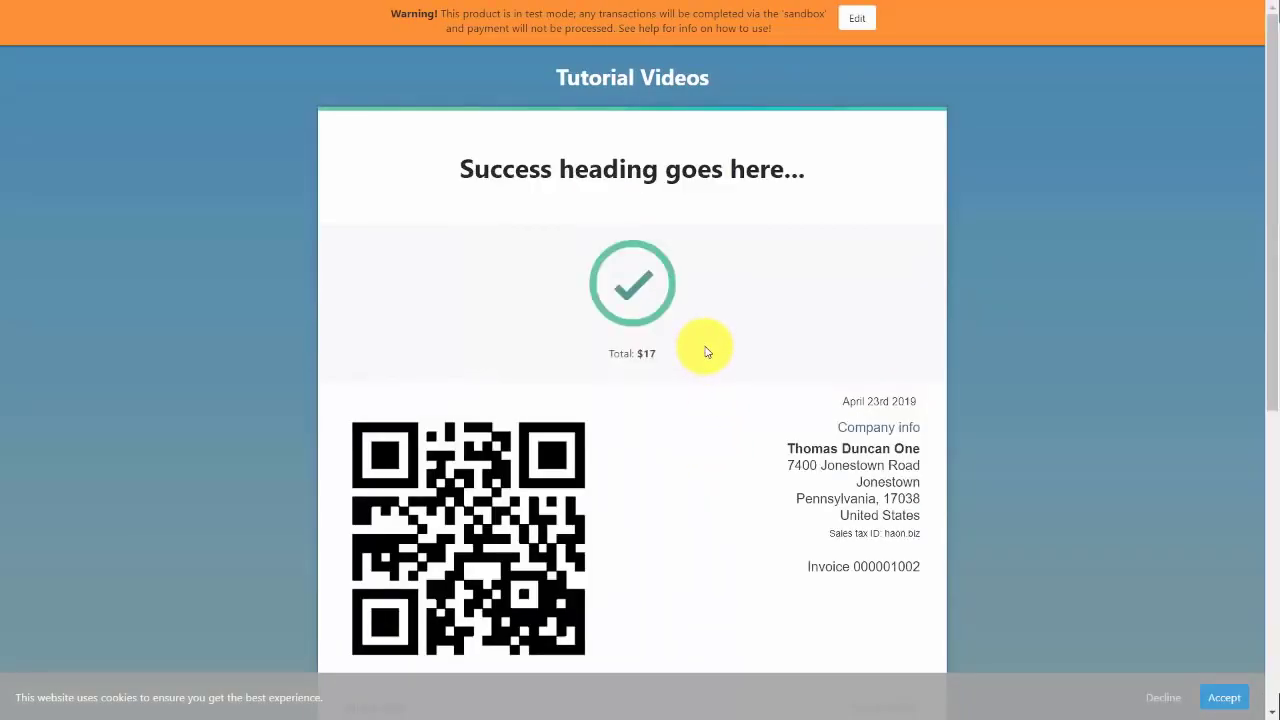
scroll(690, 345, down, 5)
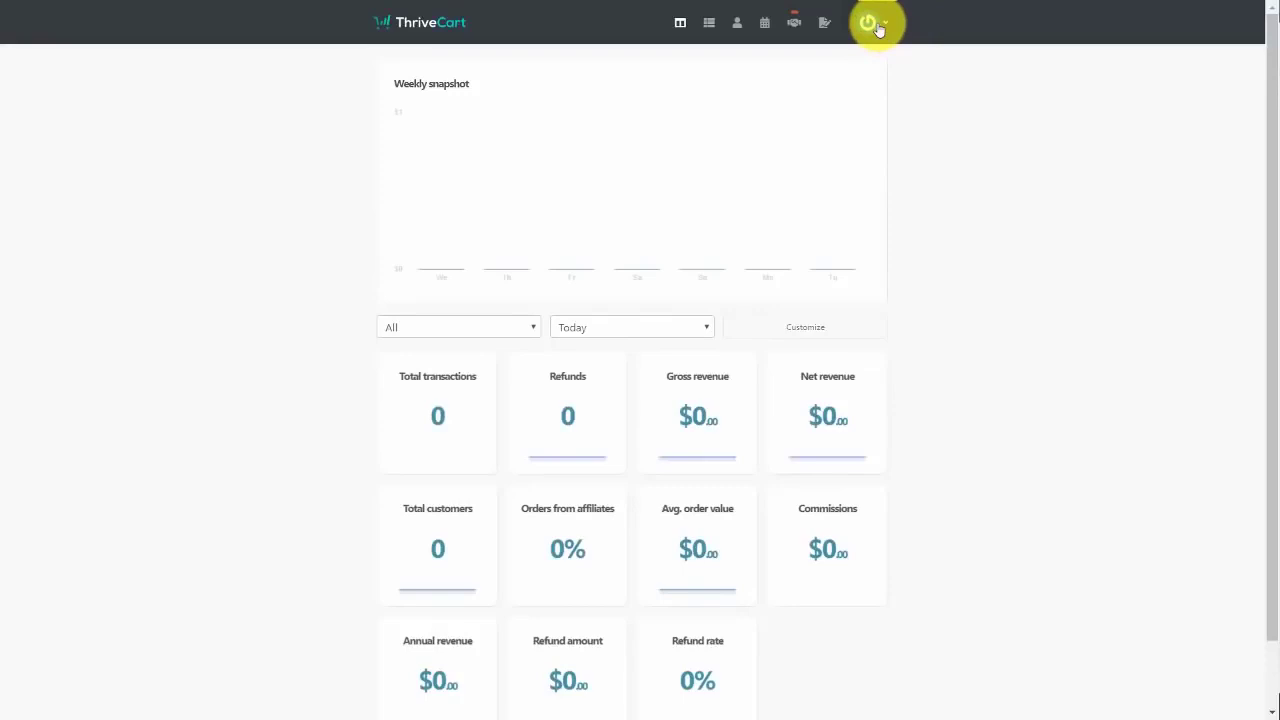
- Open the customer hub options in the account-wide settings, and follow the Gmail message's link to update info or view purchase history
click(877, 29)
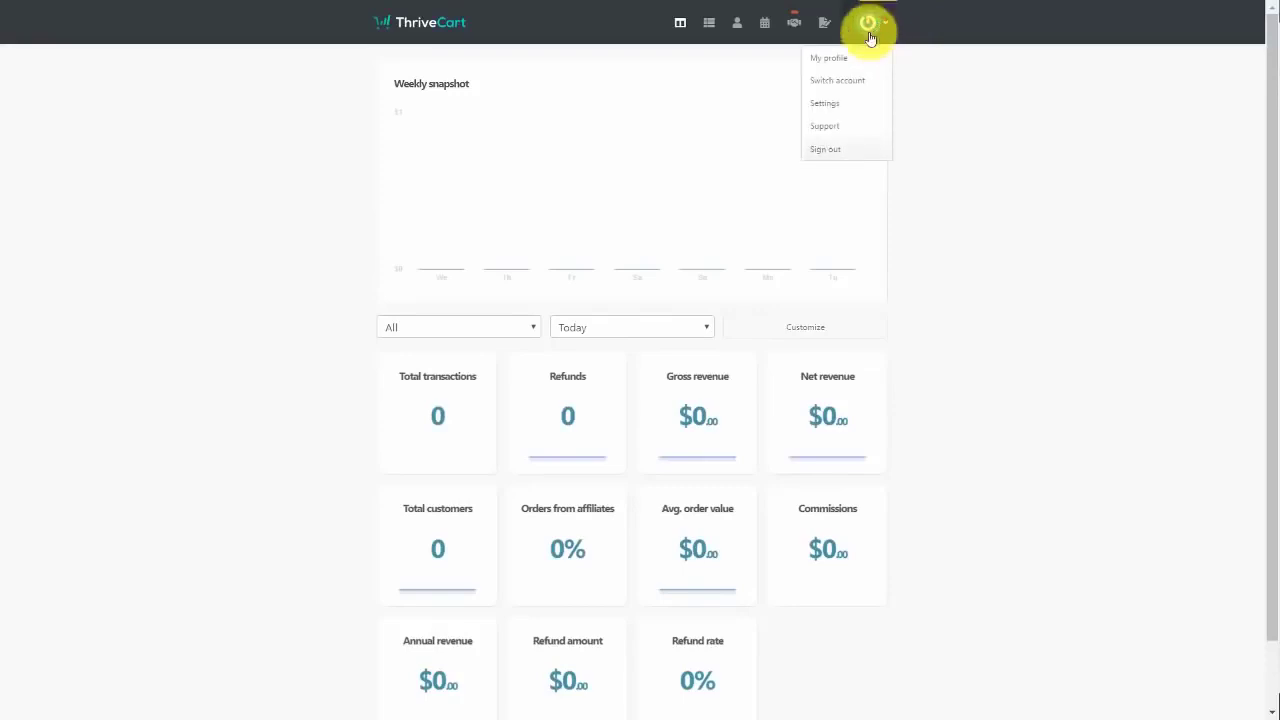
click(835, 105)
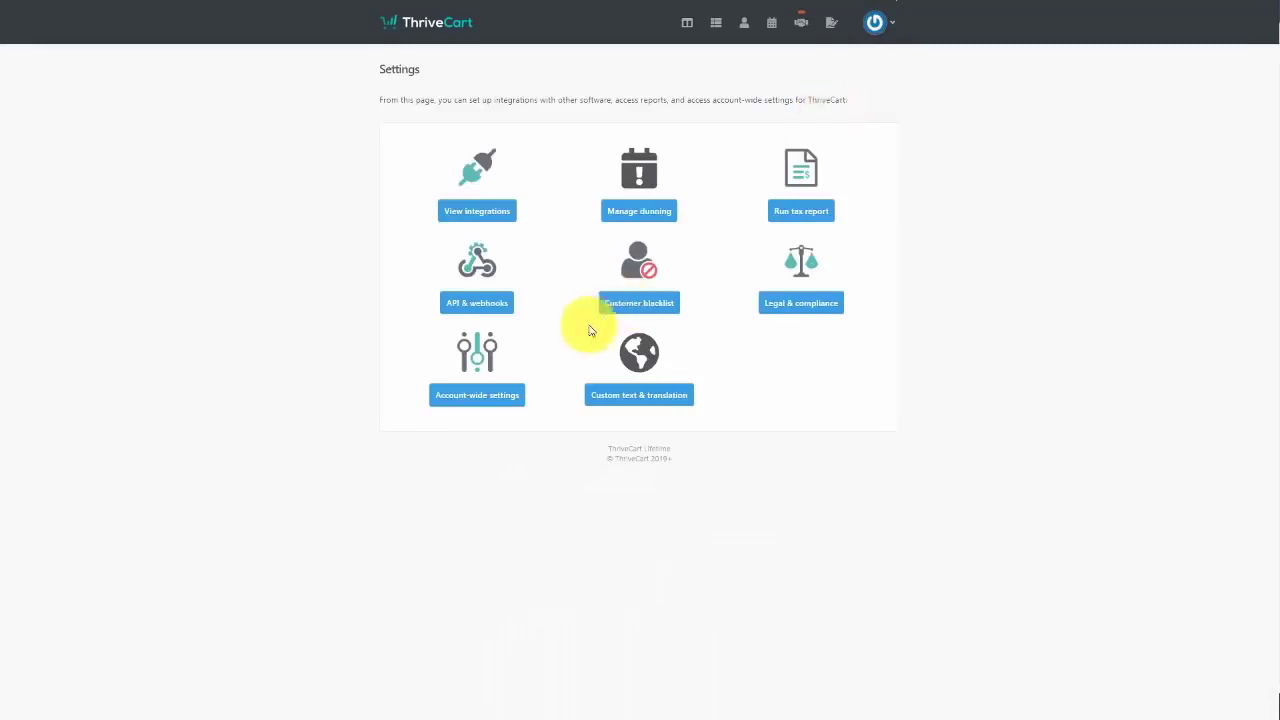
click(482, 405)
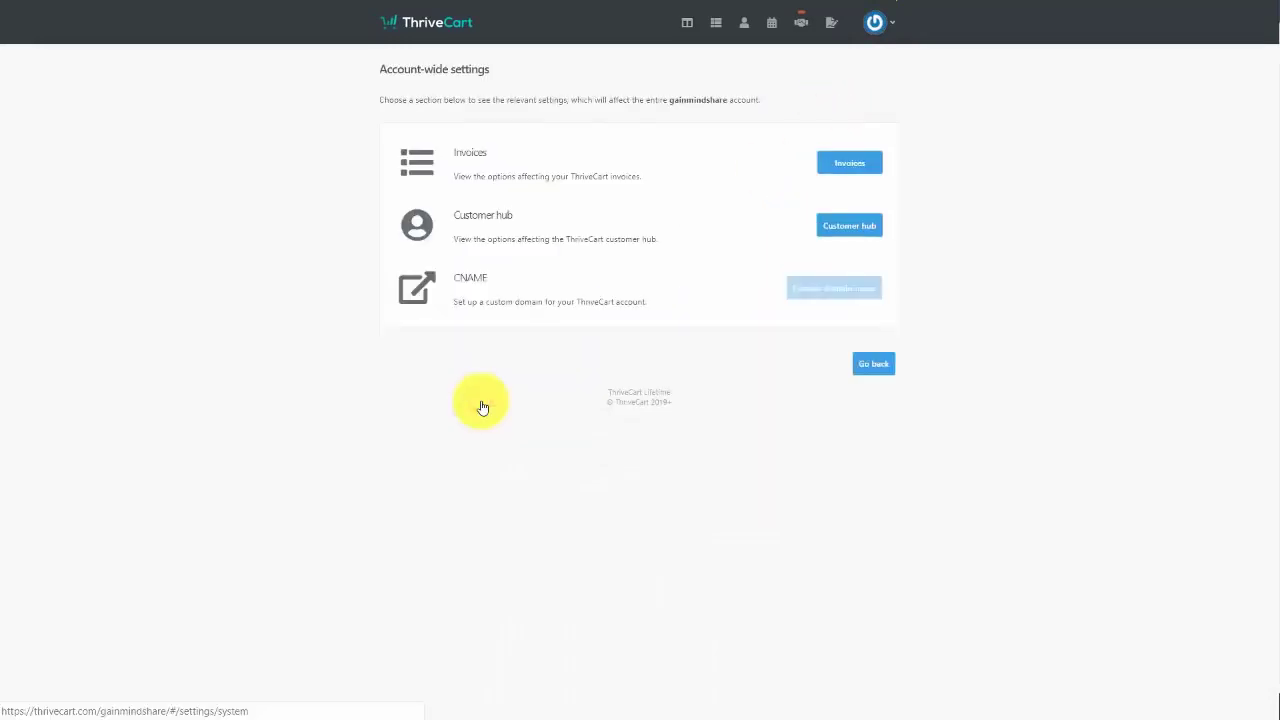
click(830, 225)
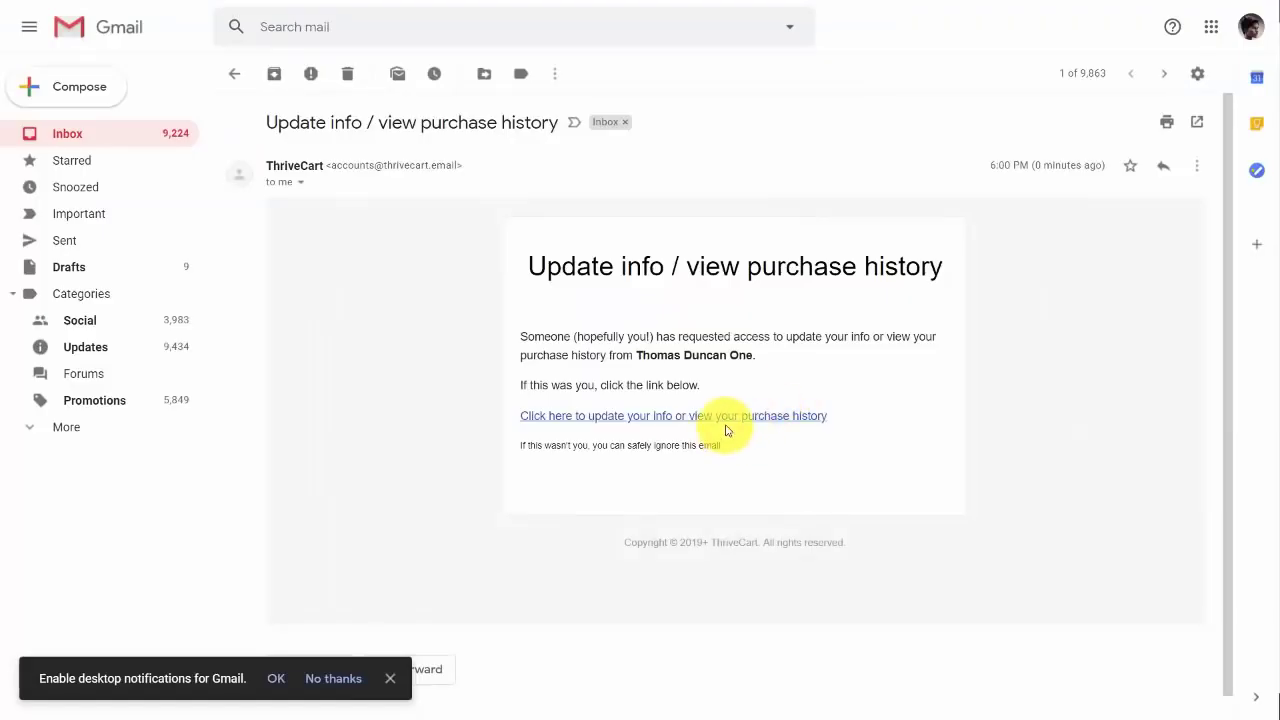
click(729, 418)
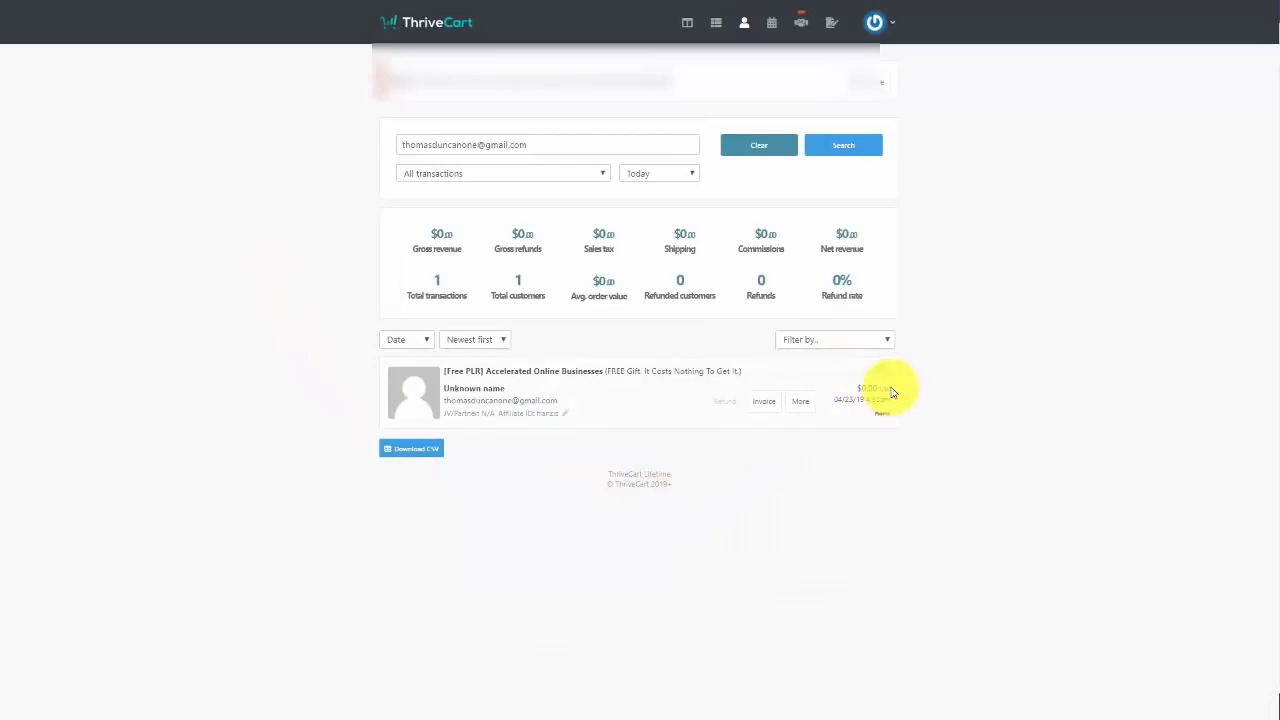
- Review the invoice and its PDF for the [Free PLR] Accelerated Online Businesses transaction, and open the transaction's further details
click(762, 404)
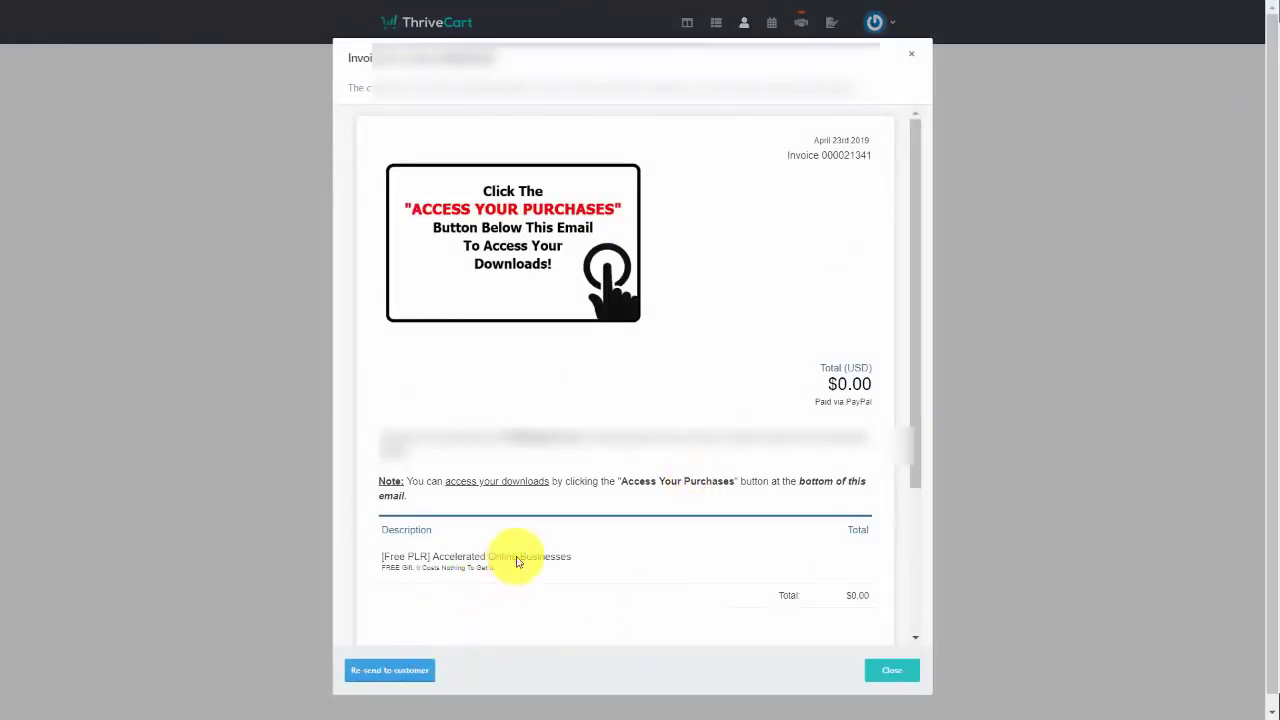
scroll(604, 467, down, 2)
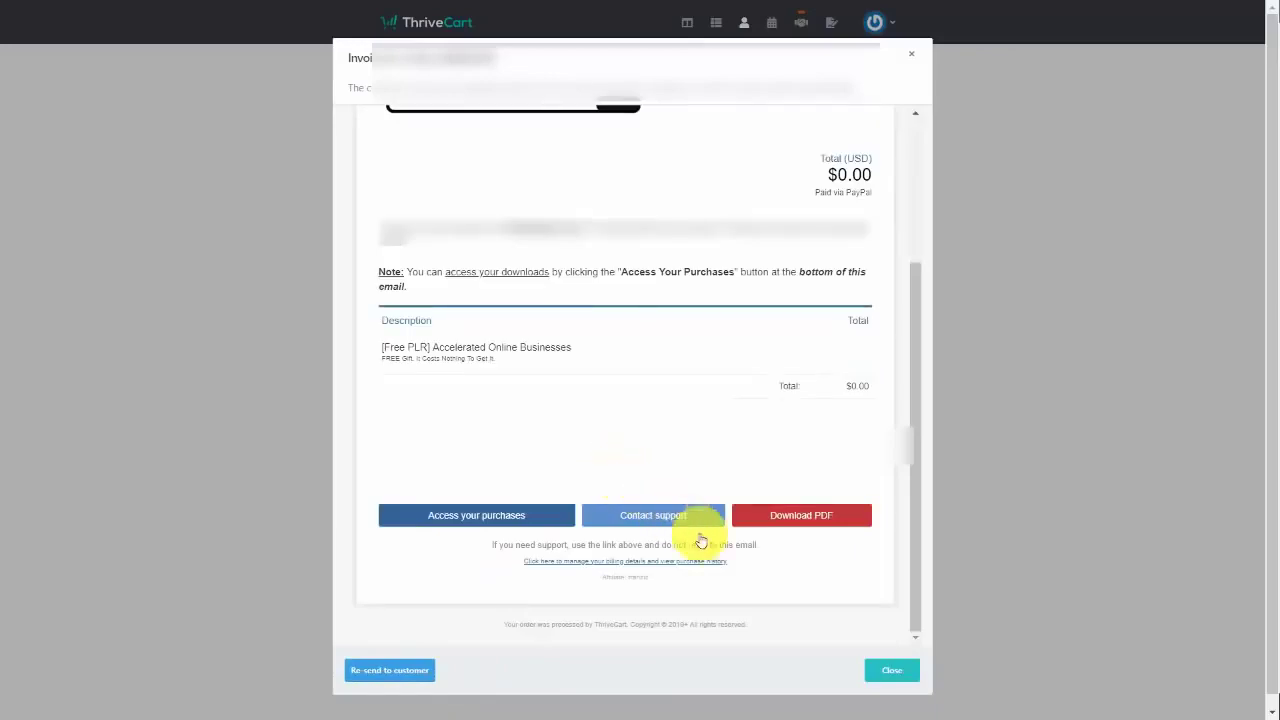
click(772, 527)
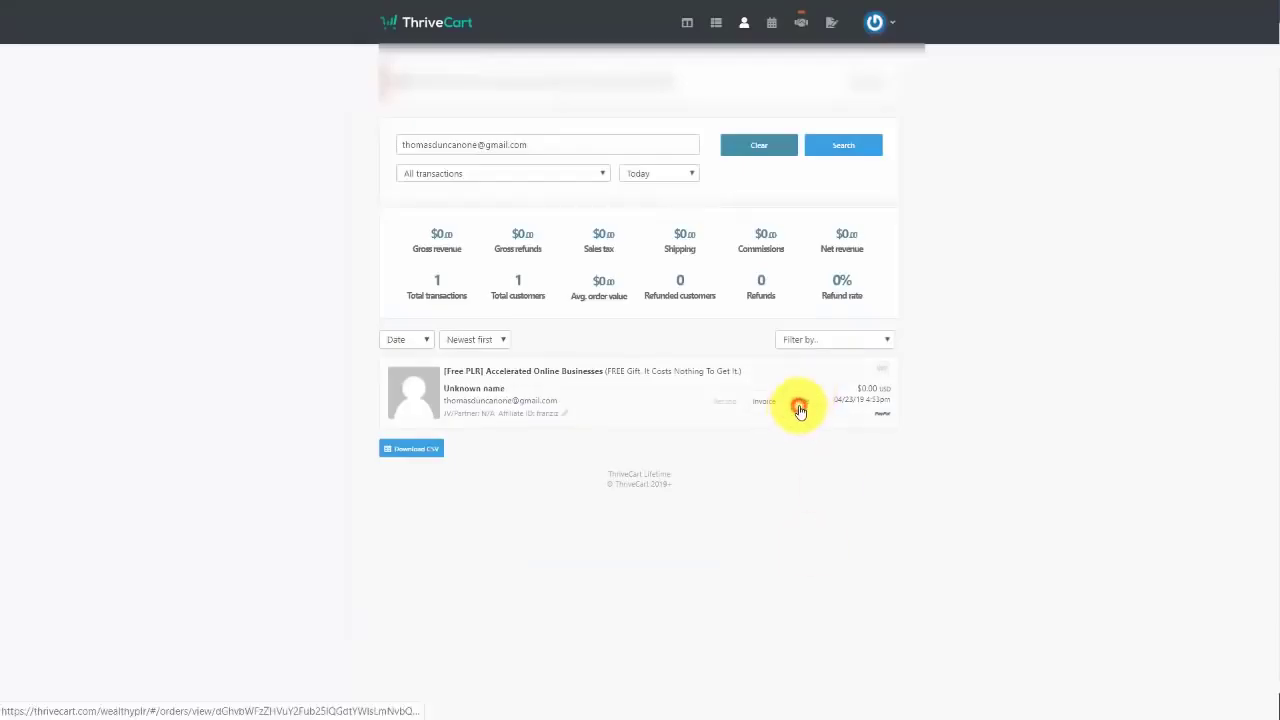
click(797, 403)
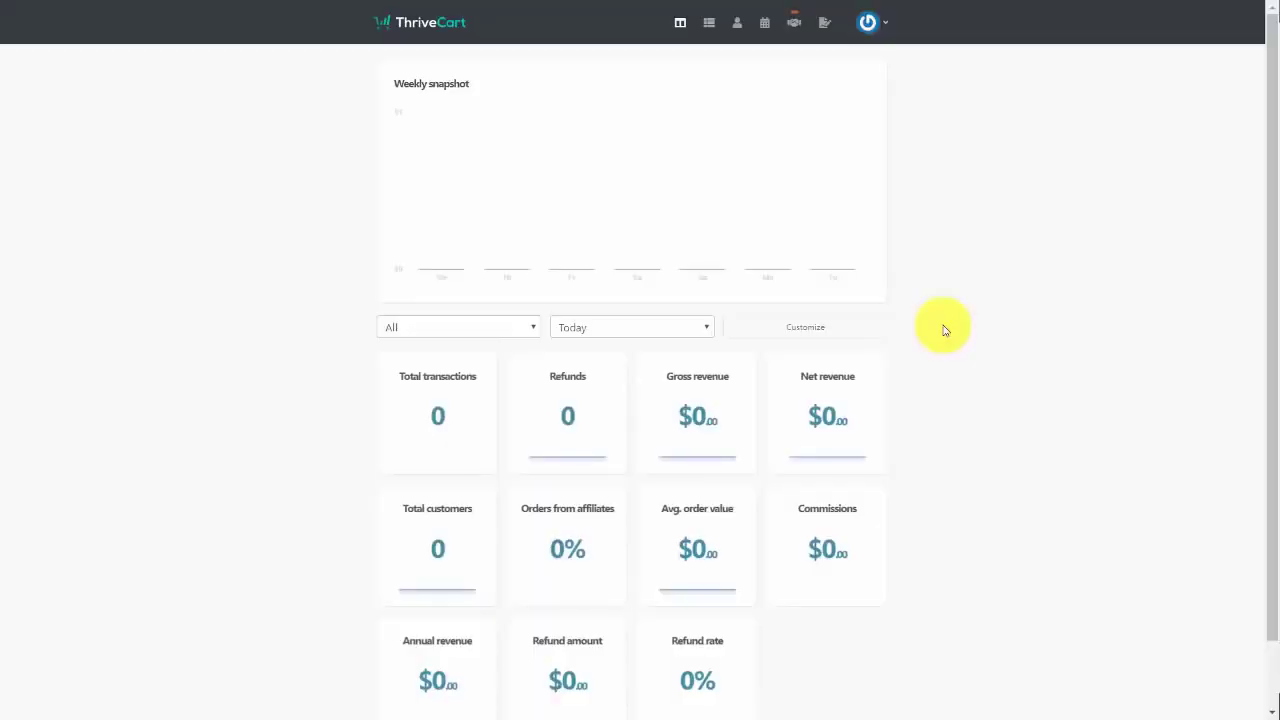
- Open the Tutorial Videos product for editing and allow affiliates to promote it
click(707, 22)
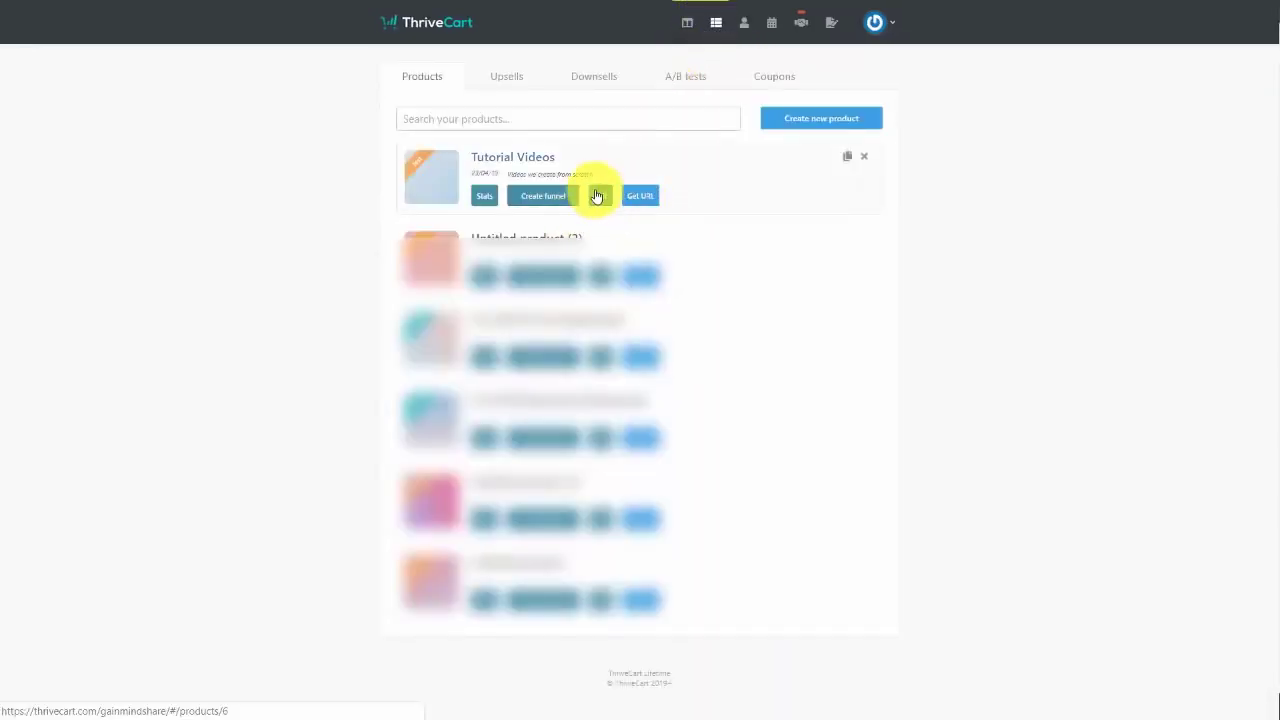
click(598, 196)
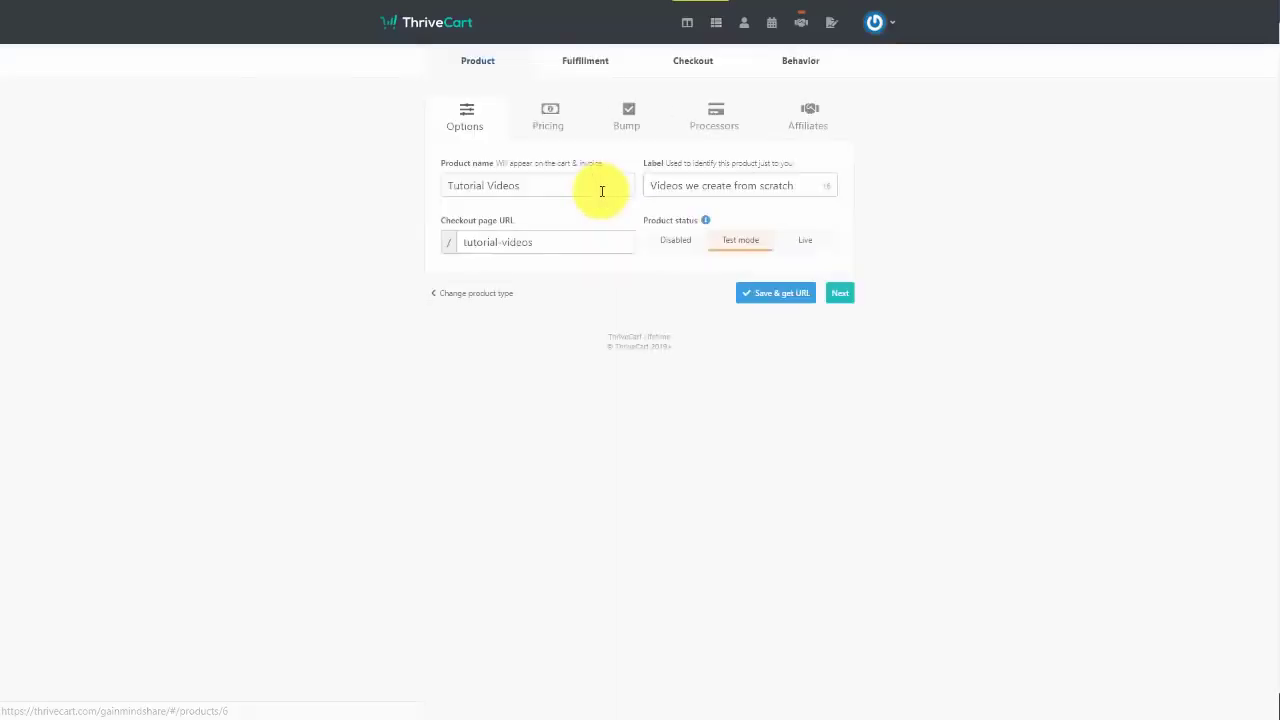
click(811, 114)
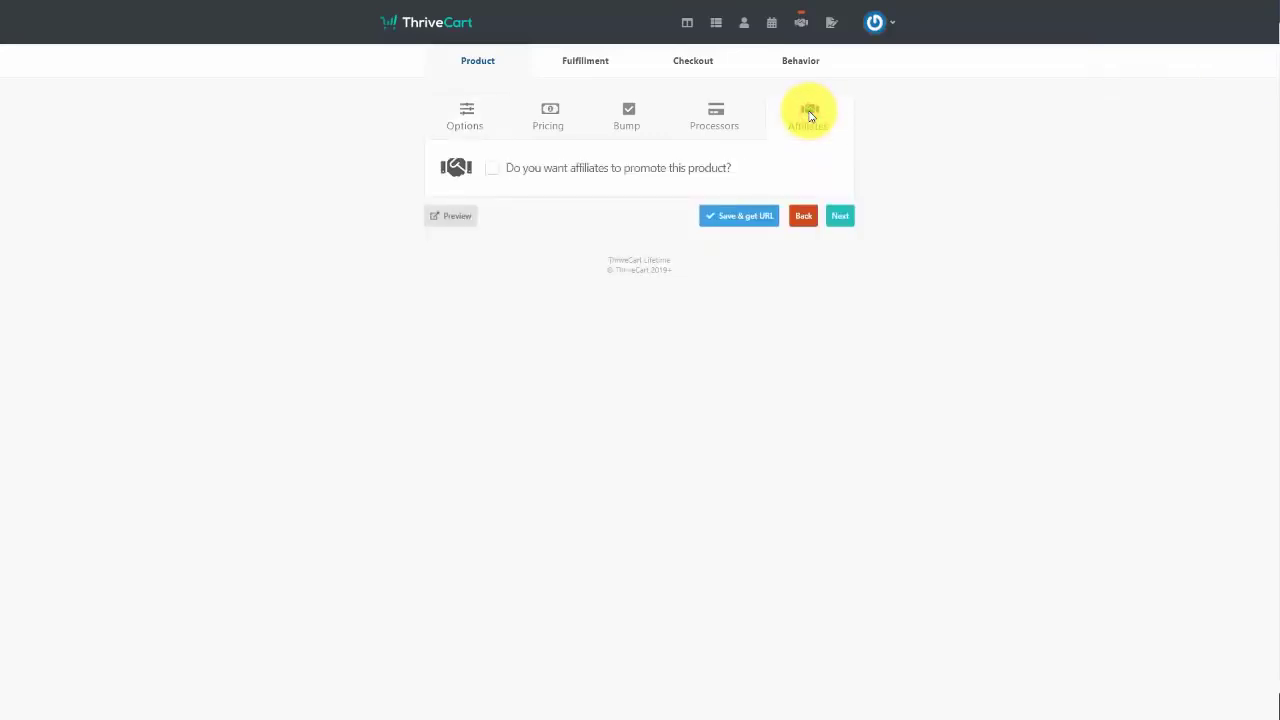
click(493, 170)
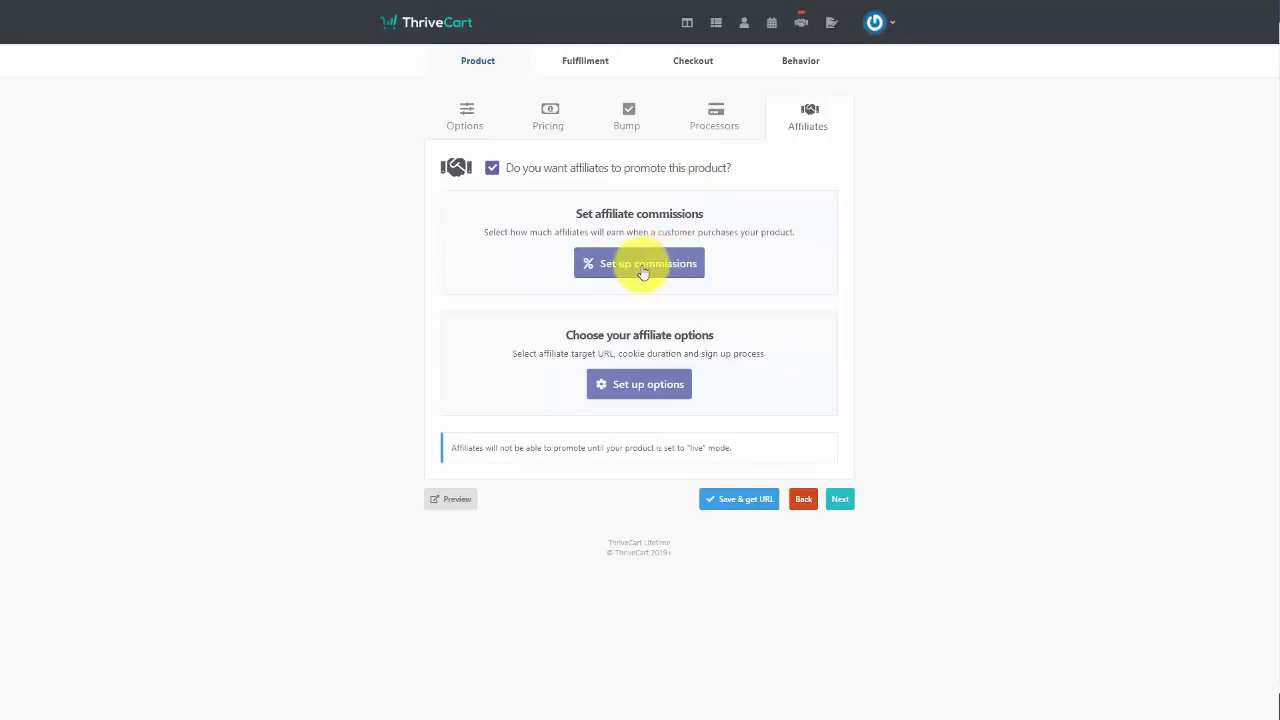
- Set up the product's affiliate commissions as a 50 percent commission due after 30 days, and save them
click(643, 268)
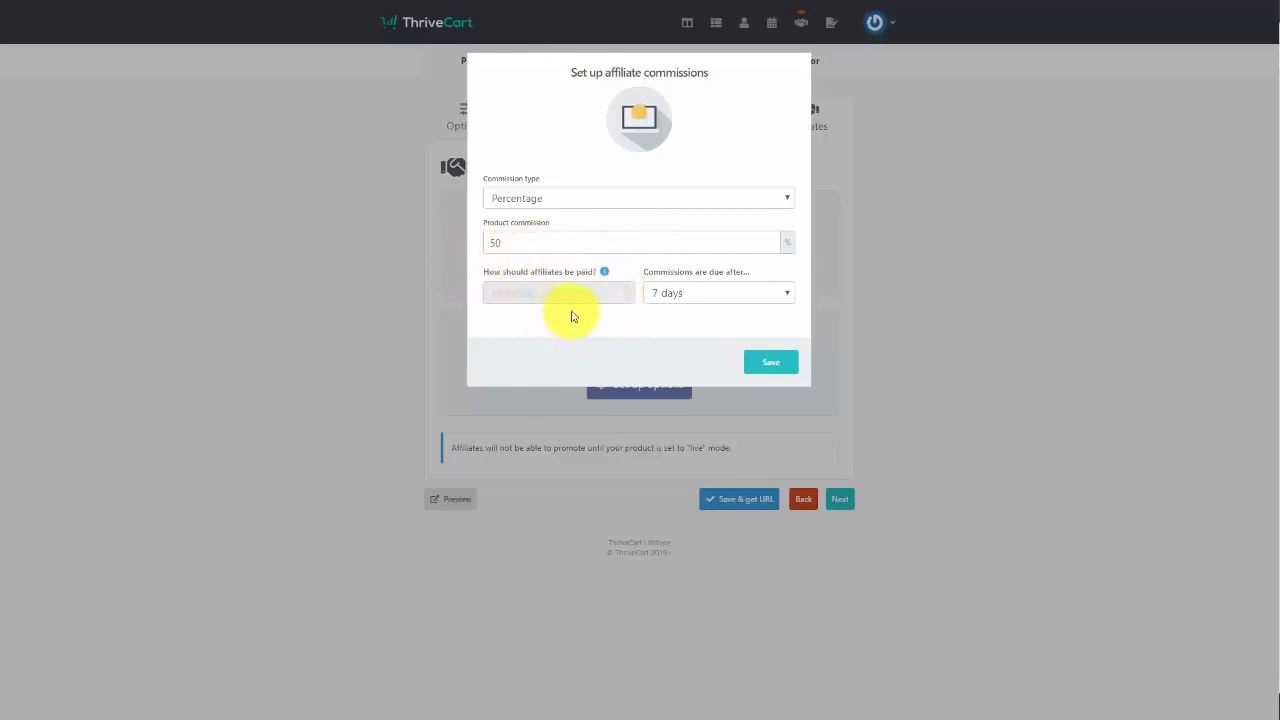
click(738, 304)
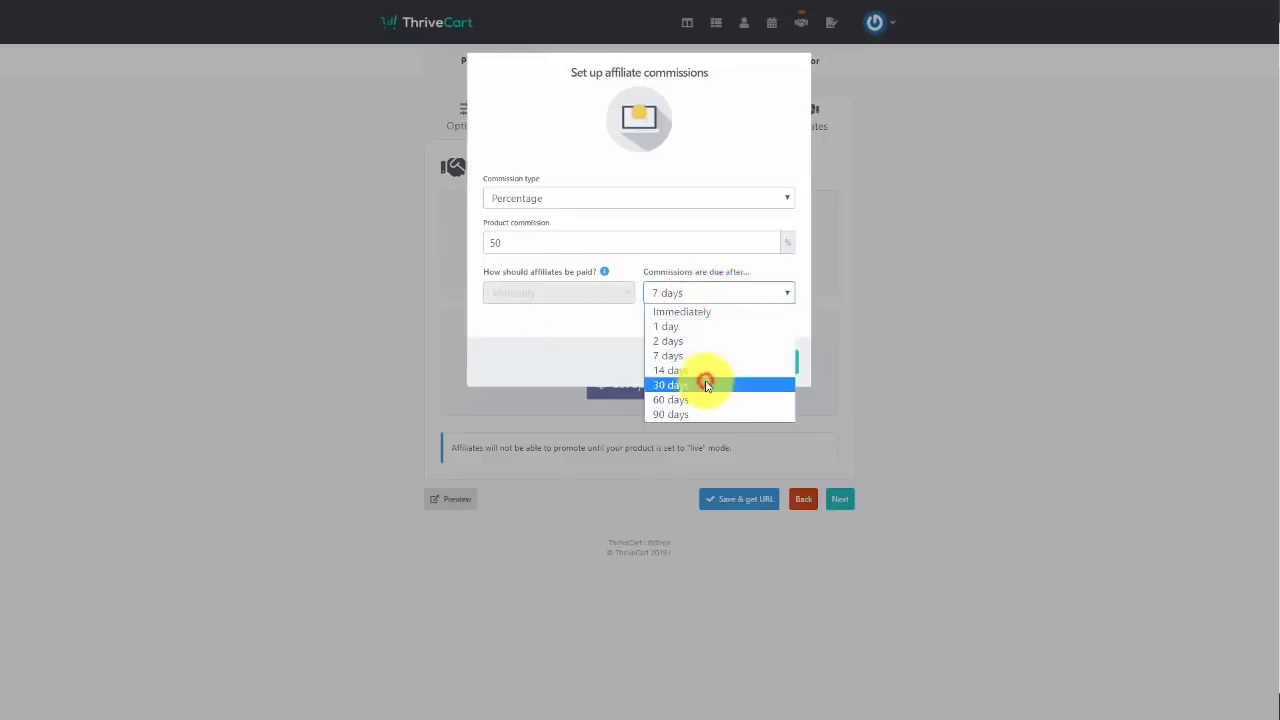
click(707, 385)
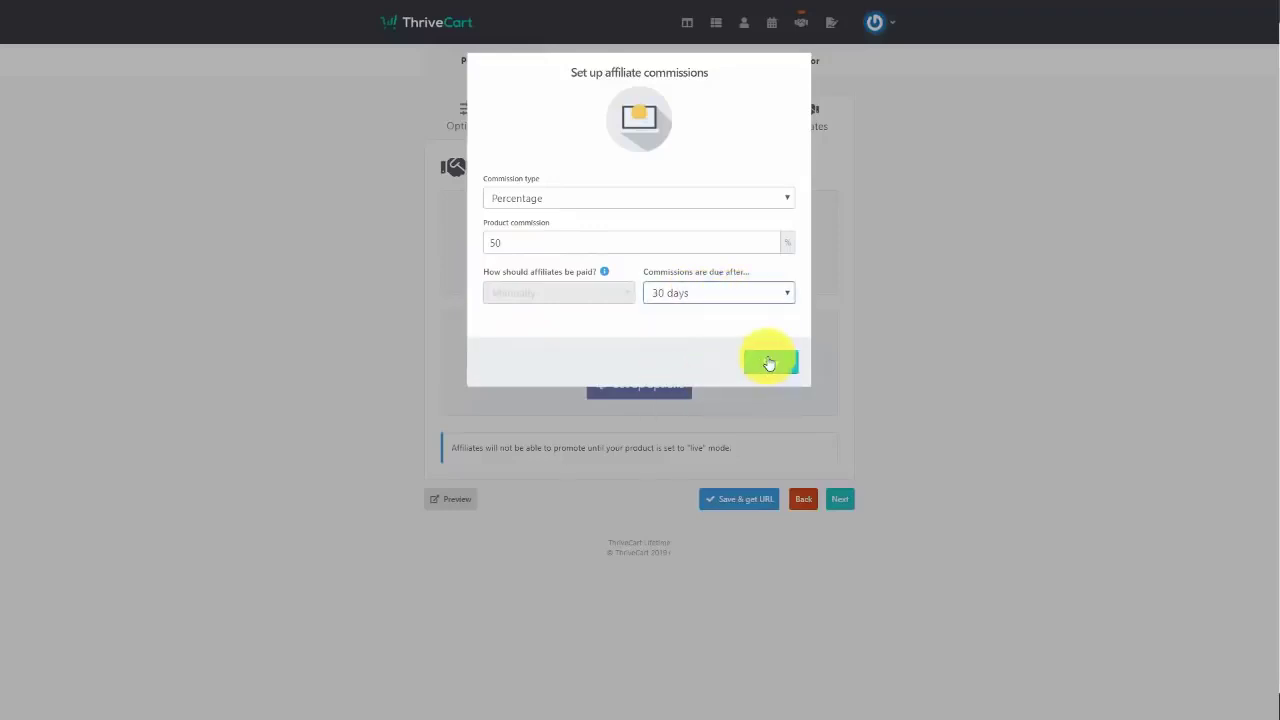
click(769, 363)
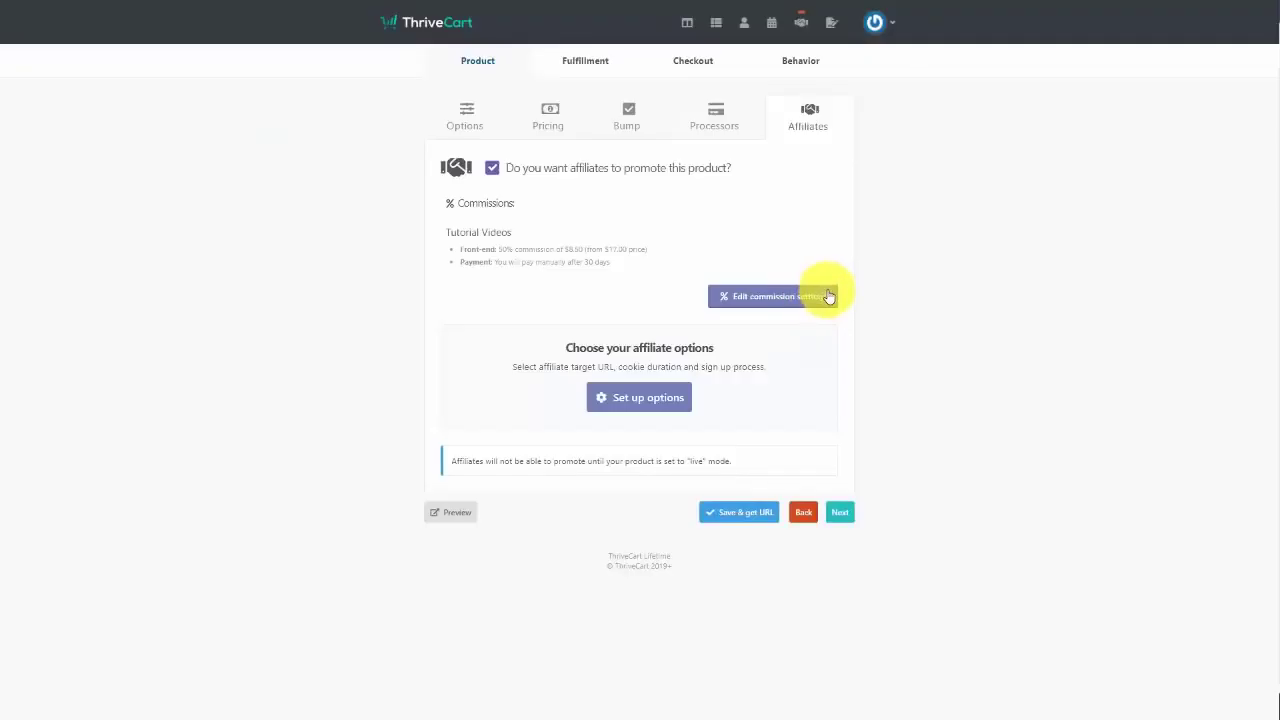
- Set the affiliate options to manually approved sign-ups, lifetime cookie expiry and the gainmindshare.thrivecart.com/updateinfo/ target URL, and save them
click(628, 404)
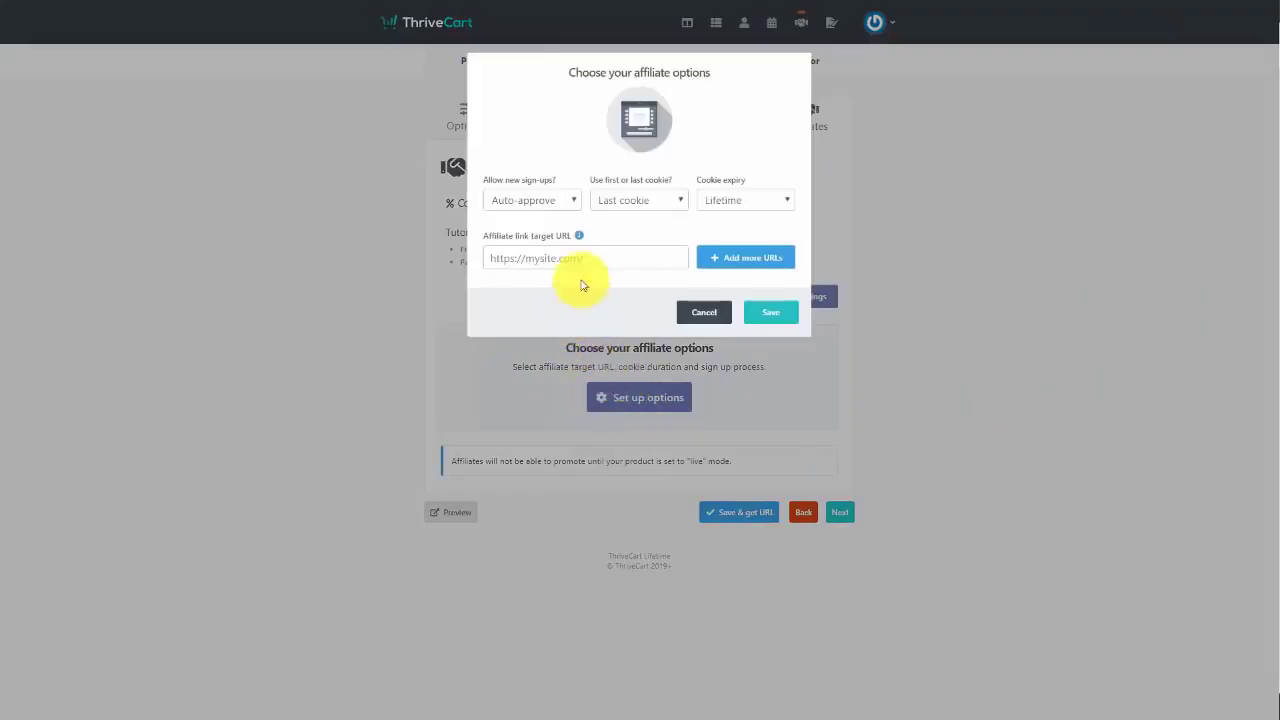
click(559, 205)
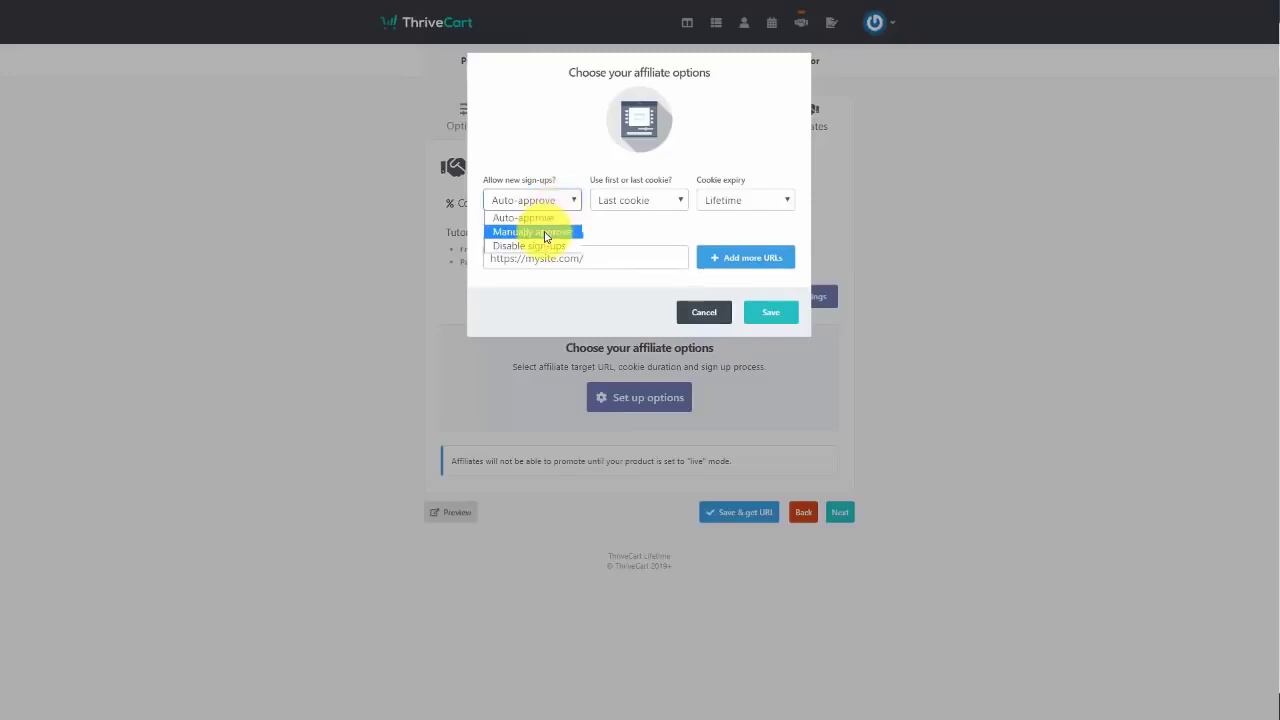
click(546, 236)
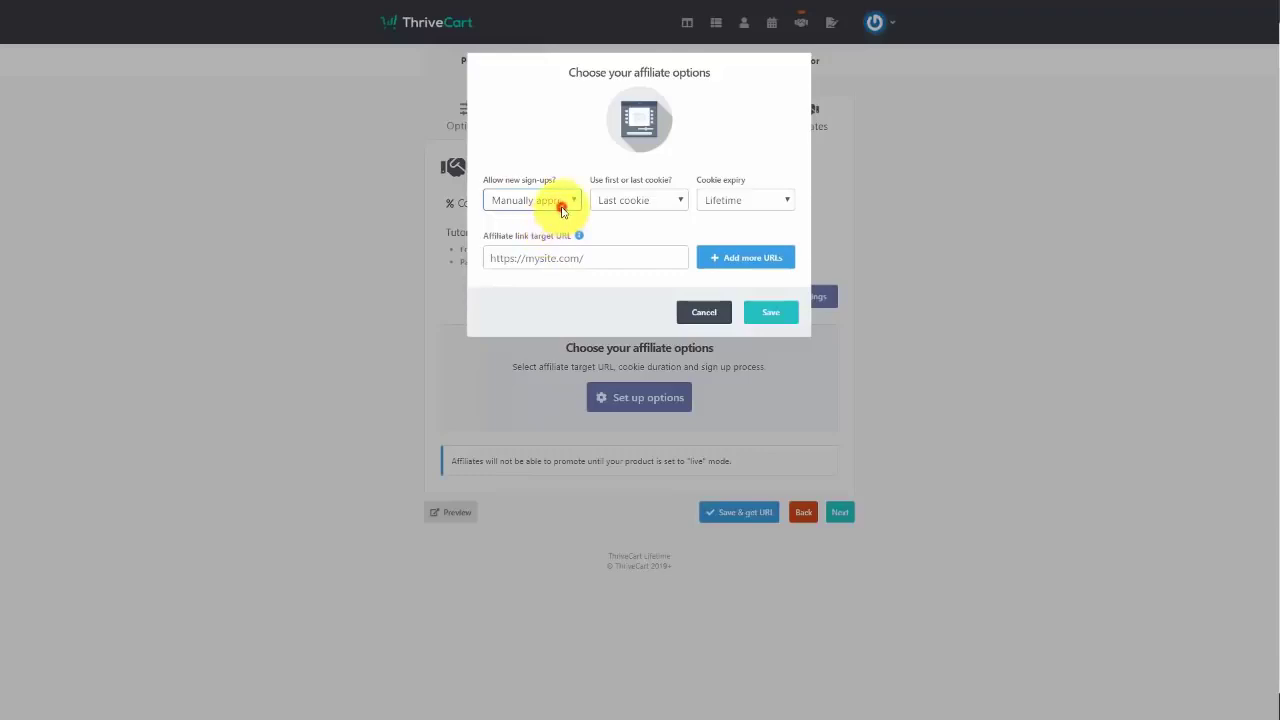
click(561, 208)
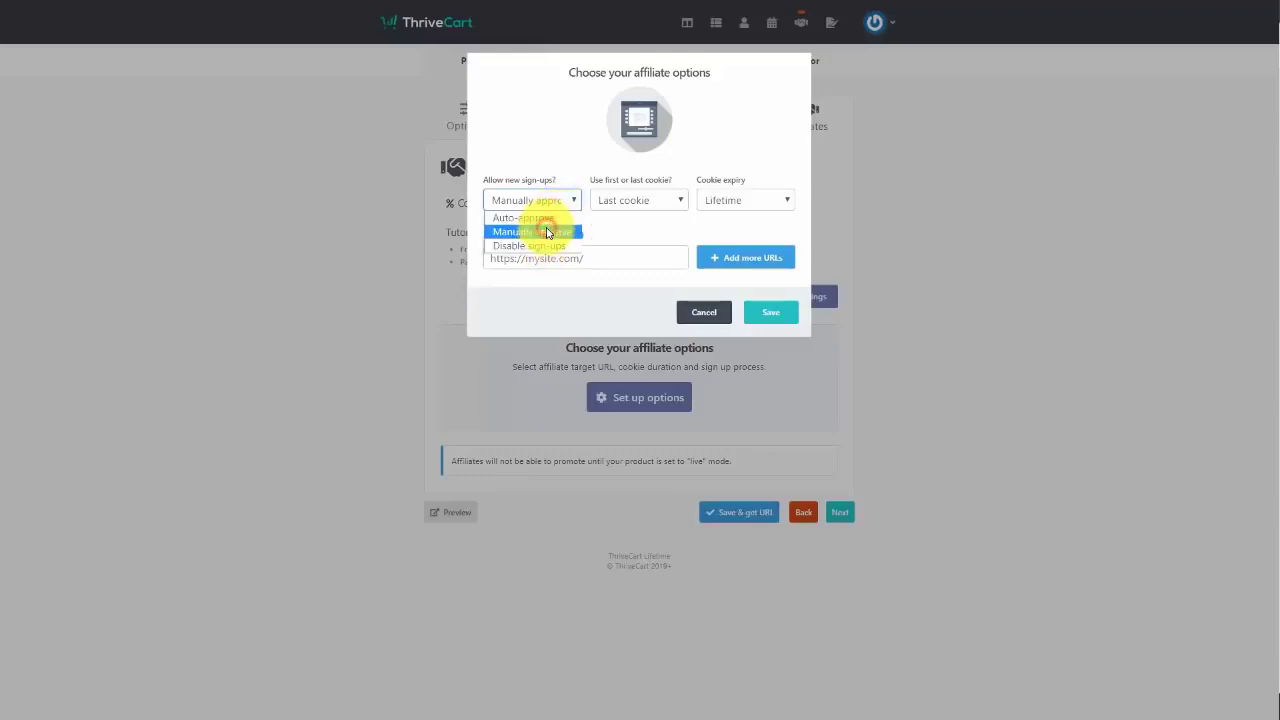
click(550, 231)
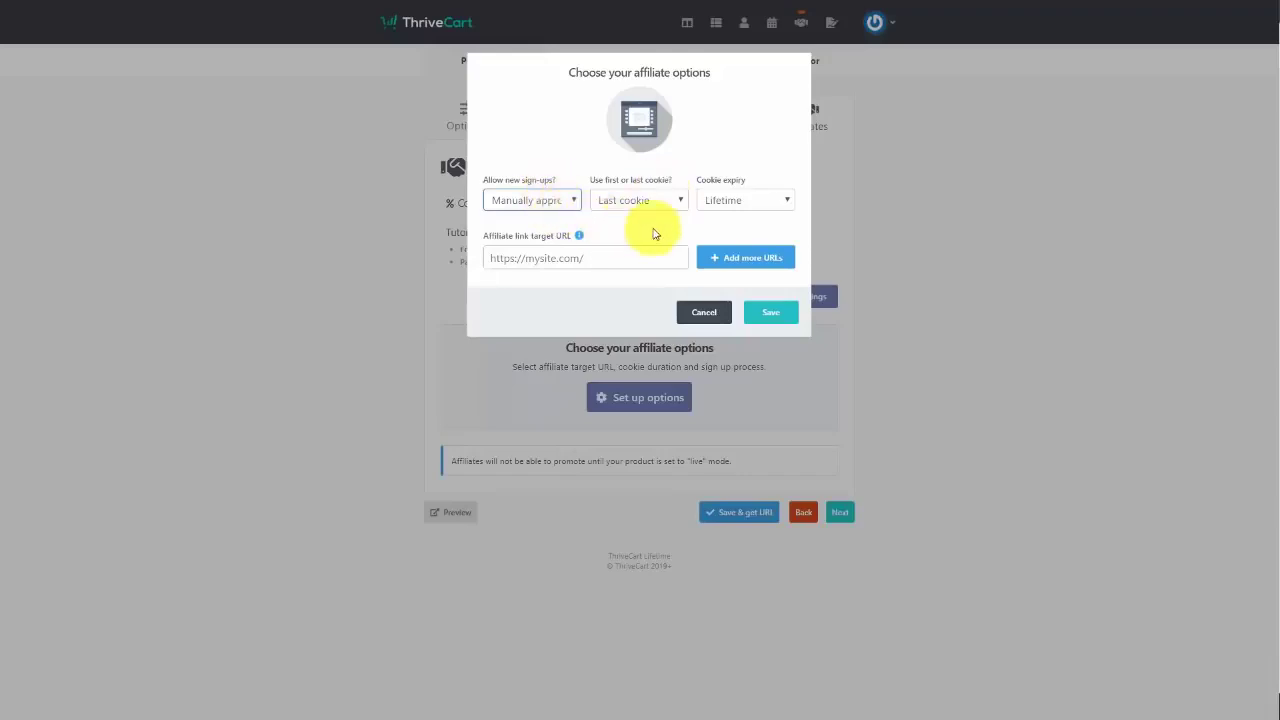
click(742, 203)
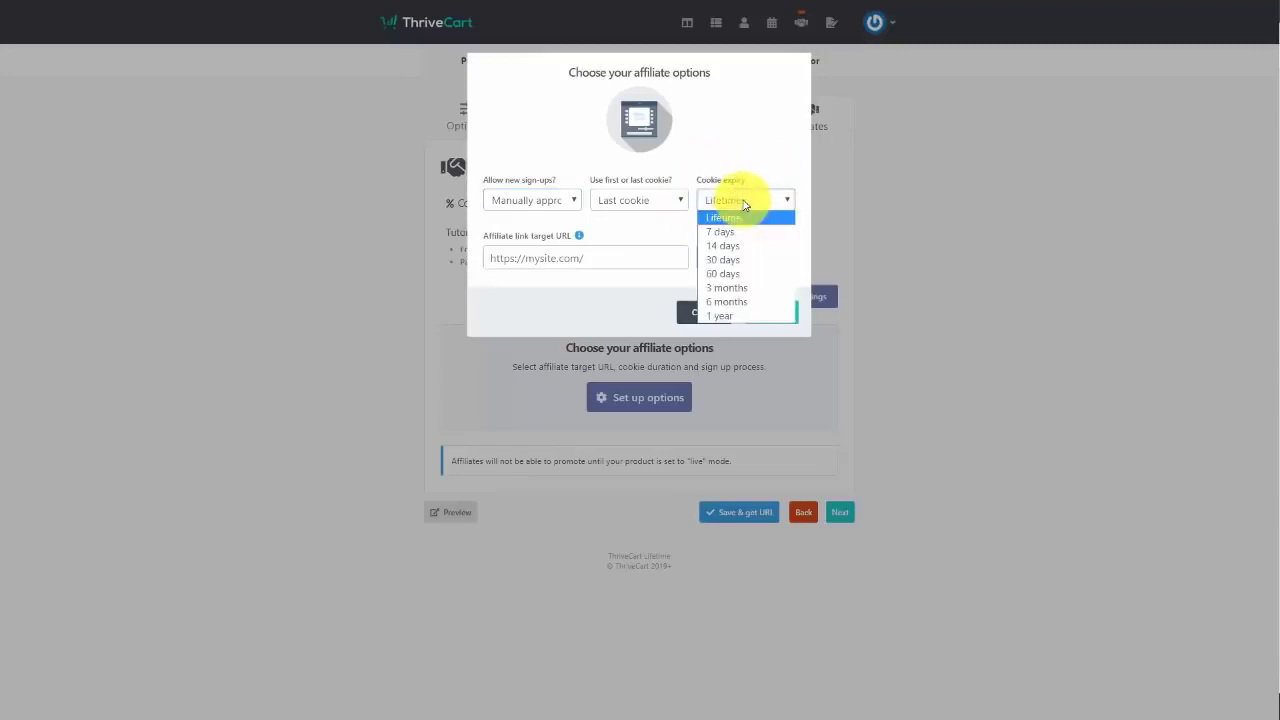
click(743, 216)
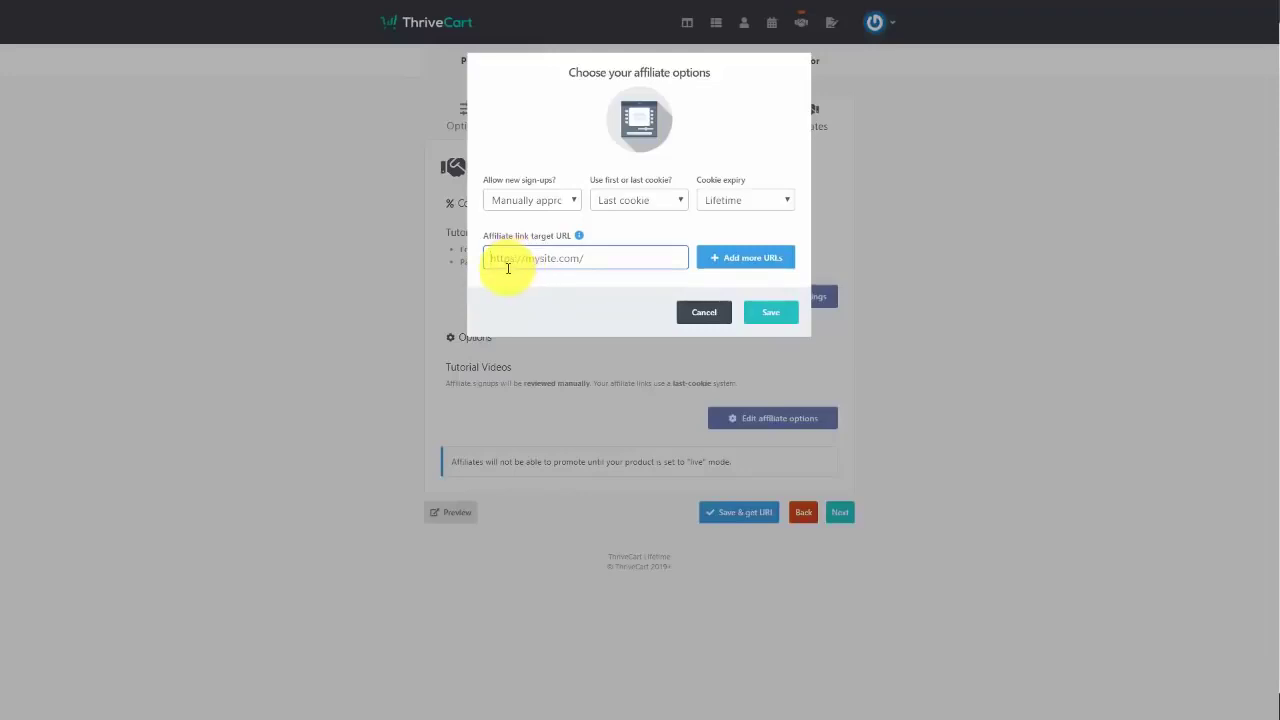
text(https://printandshare.thrivecart.com/updateinfo/)
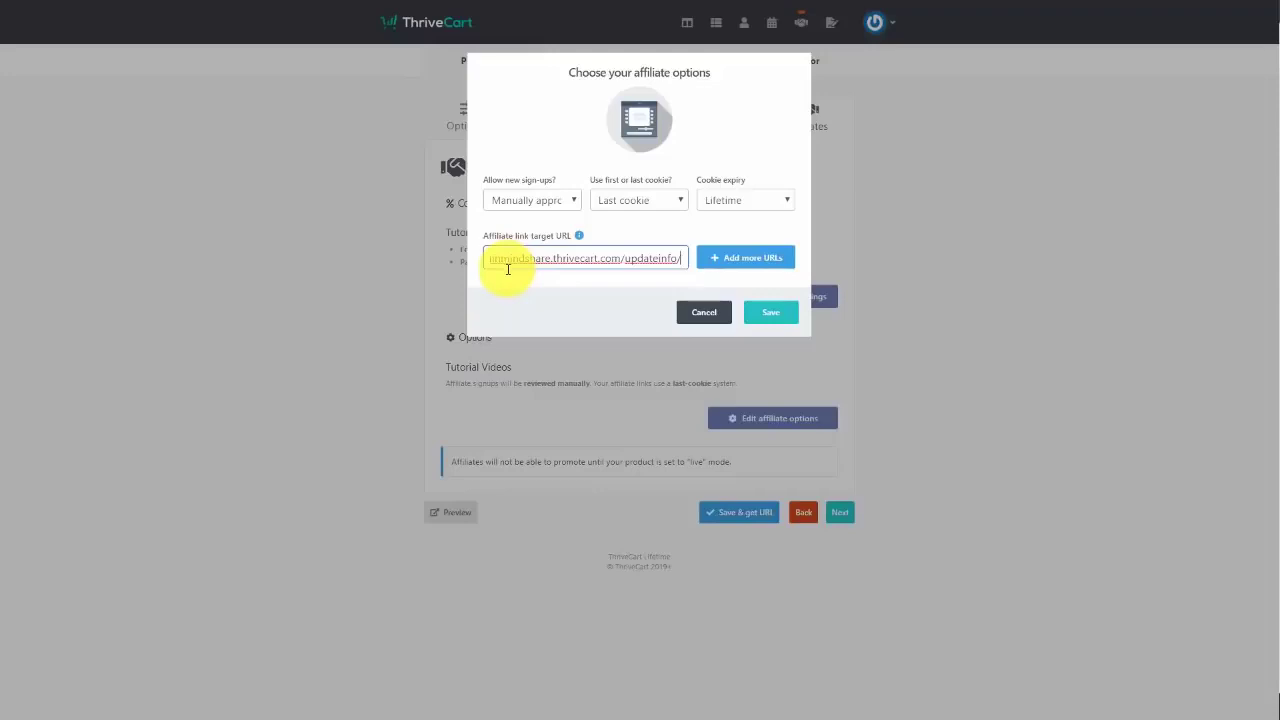
click(760, 318)
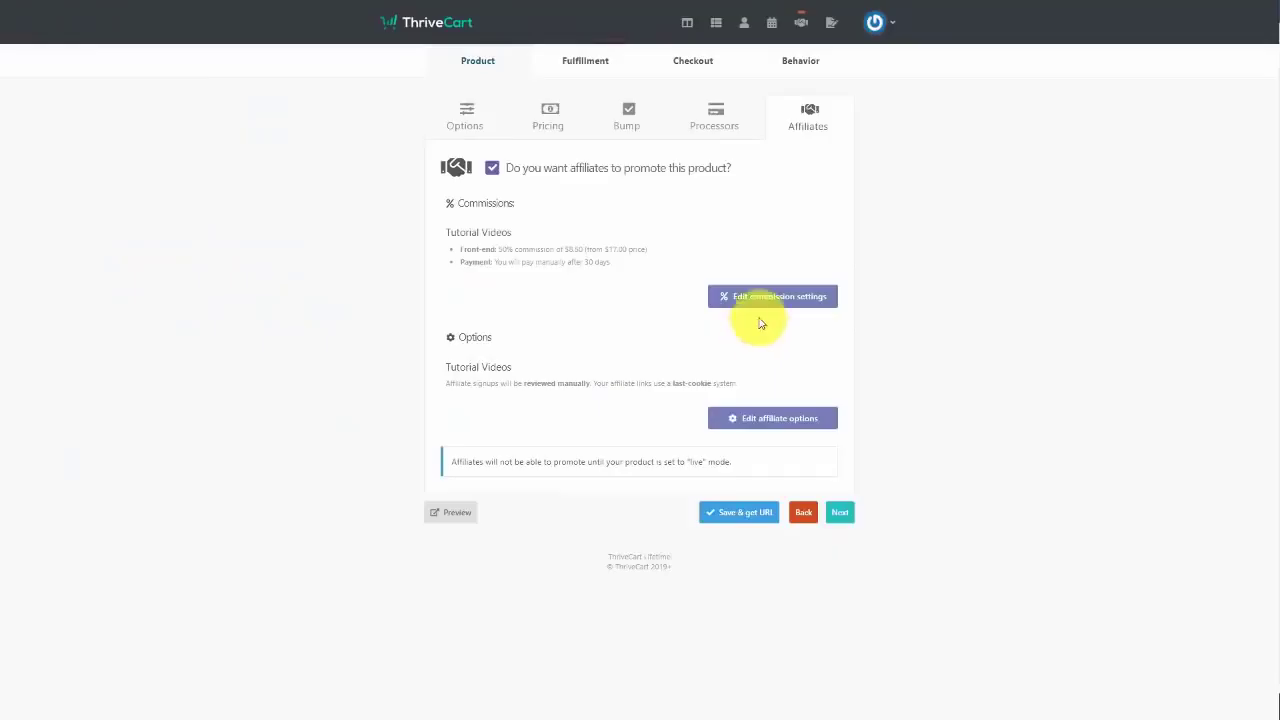
- Save the product and copy its affiliate sign-up URL, and open the embeddable sign-up button option
click(740, 515)
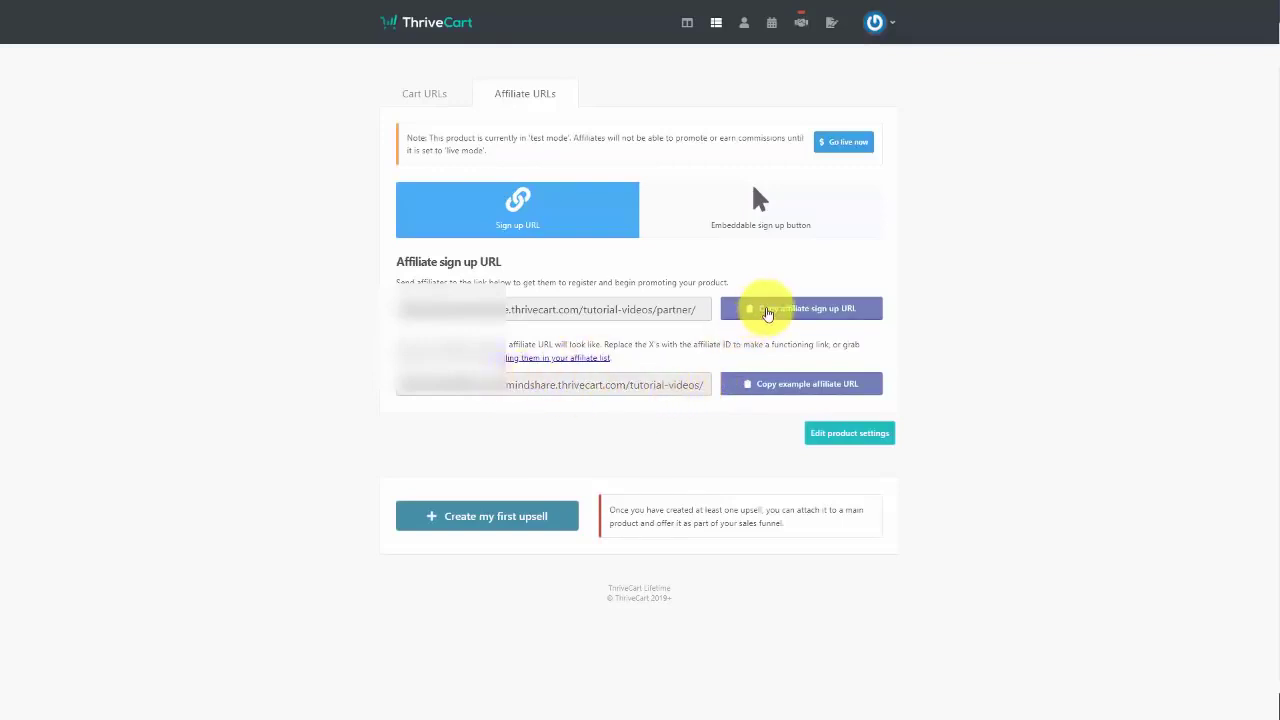
click(767, 312)
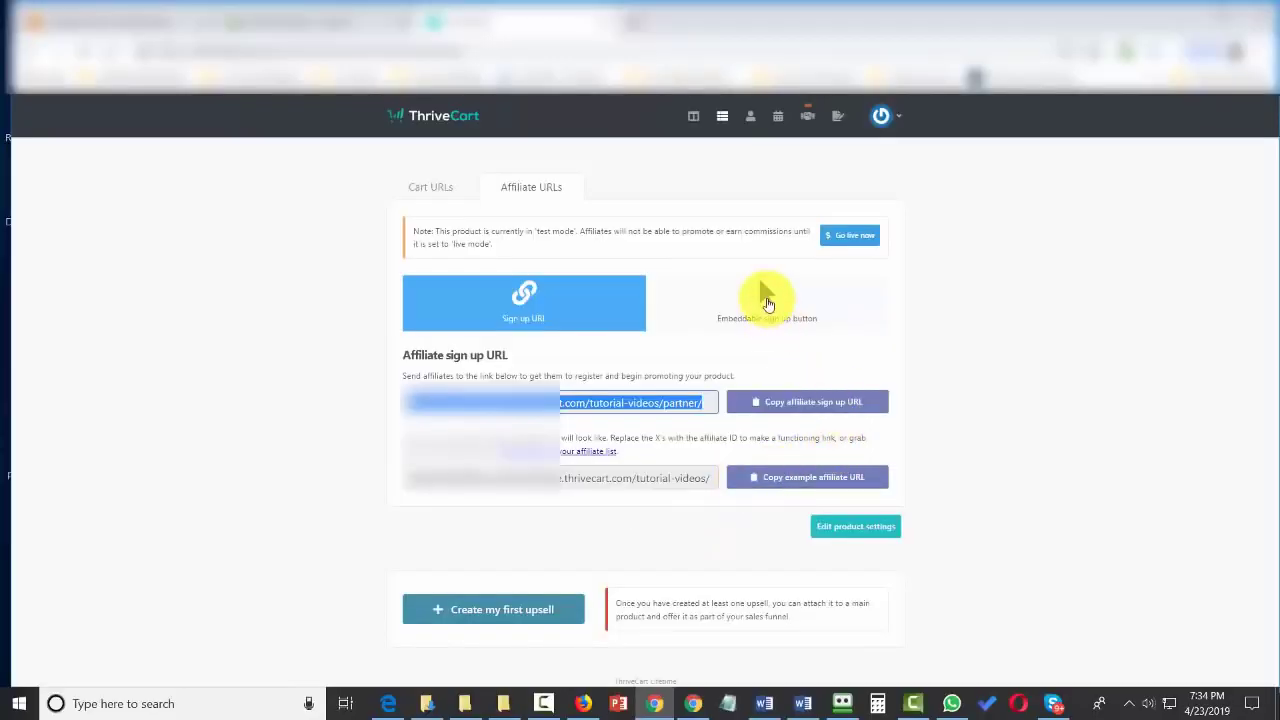
click(762, 298)
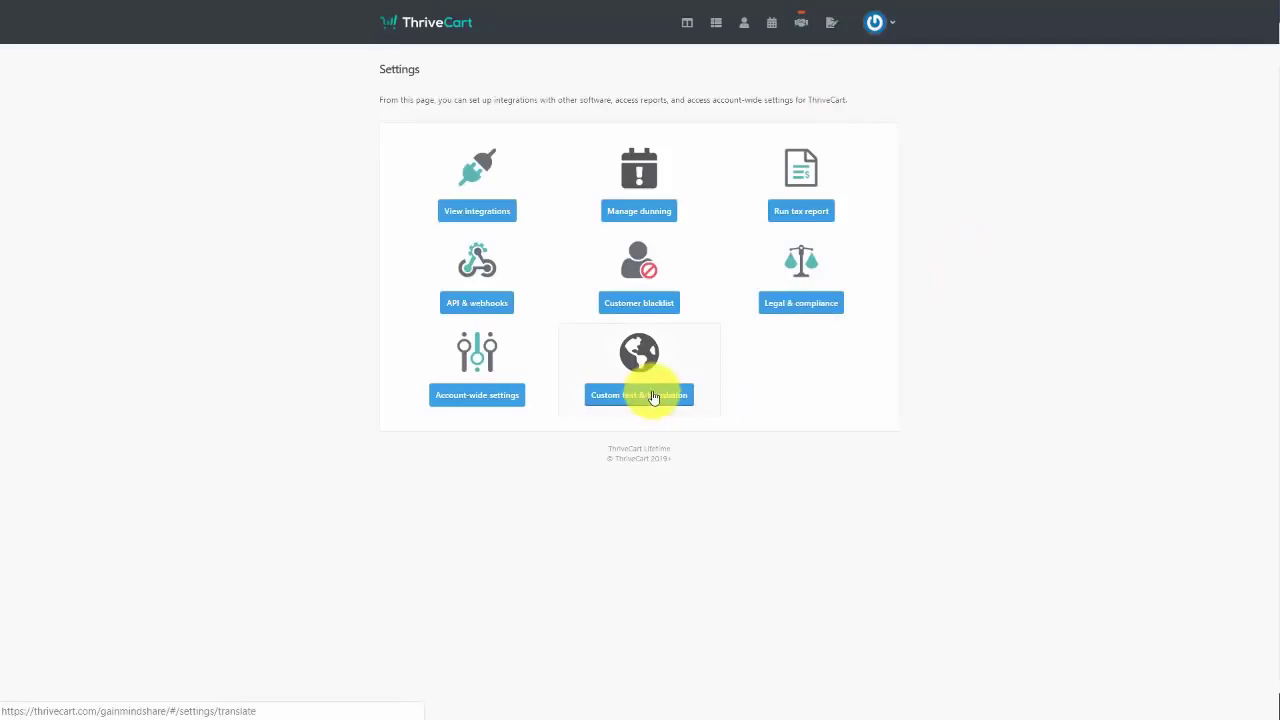
- Review the account-wide settings sections and the customer blacklist page from the main settings
click(498, 397)
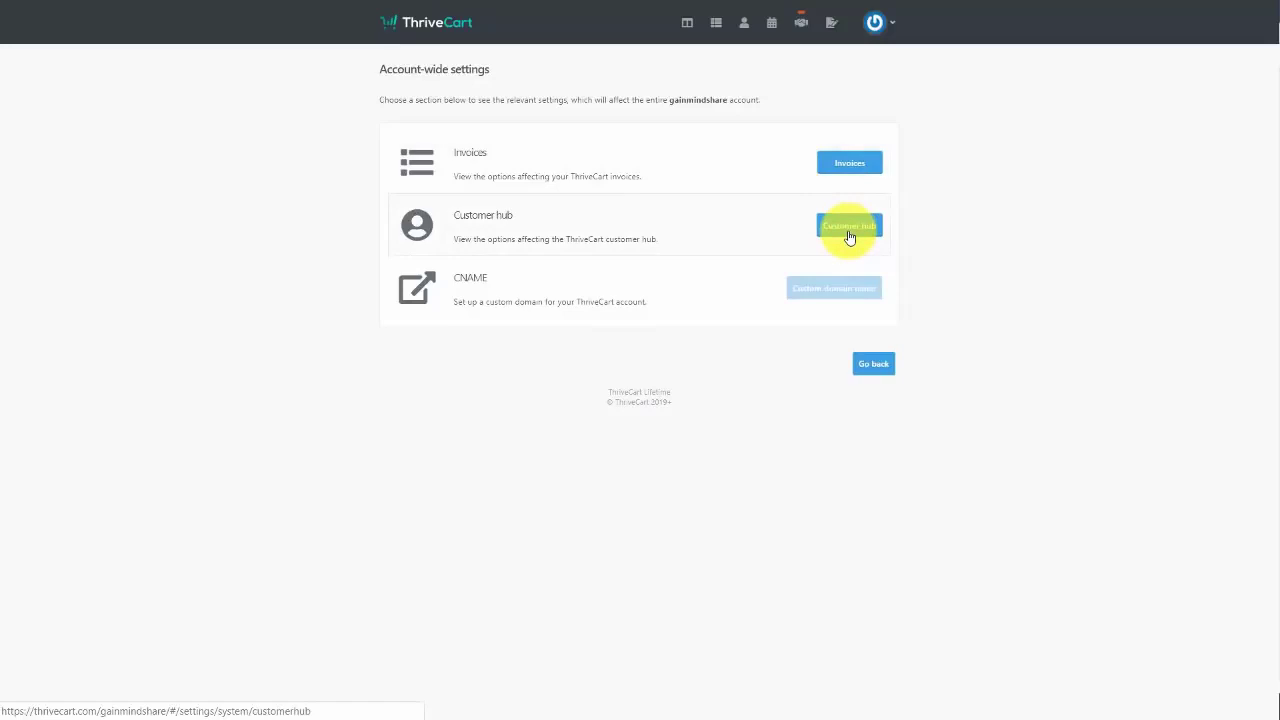
click(872, 364)
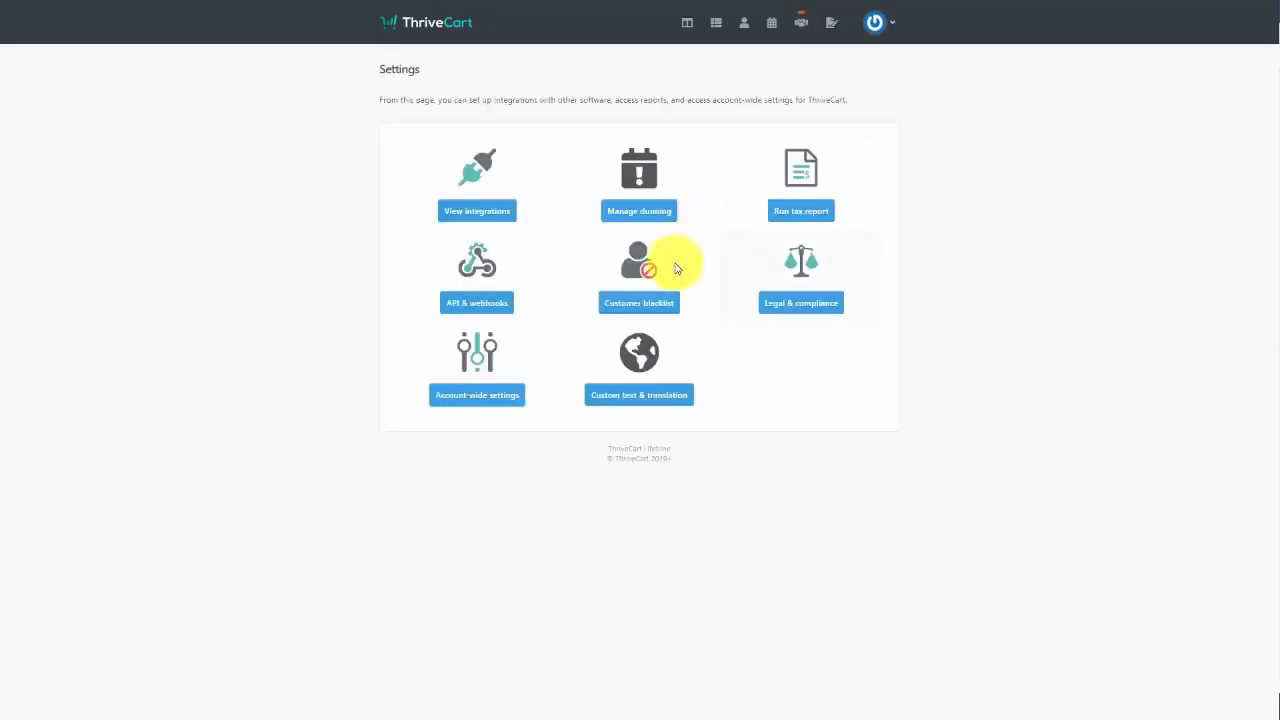
click(654, 310)
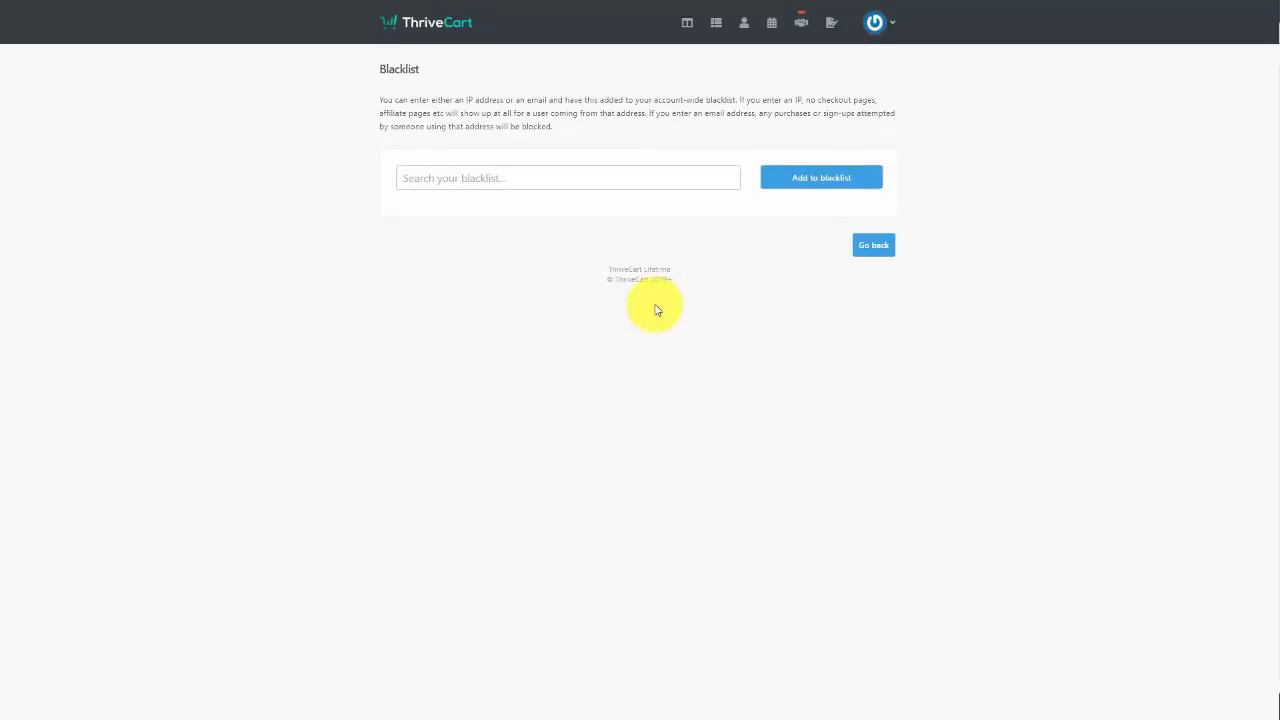
click(873, 245)
- Look through the available integrations for payment gateways, autoresponders and membership platforms
click(484, 212)
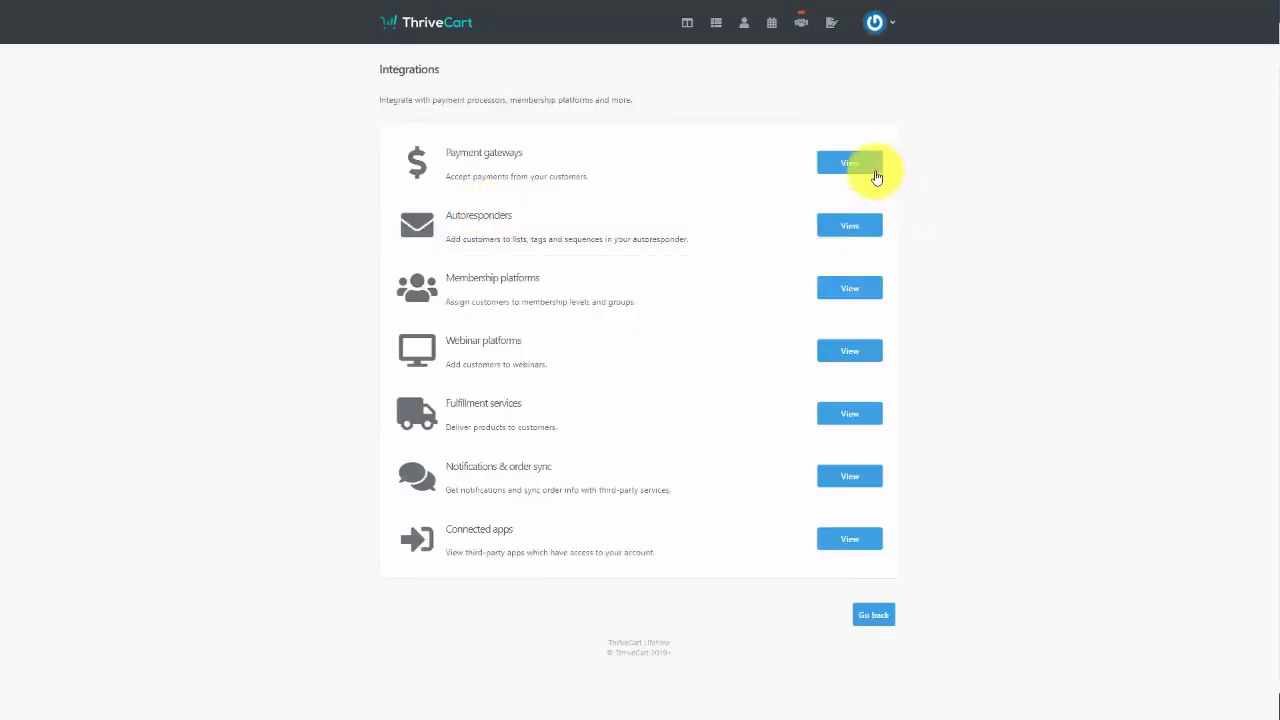
click(860, 166)
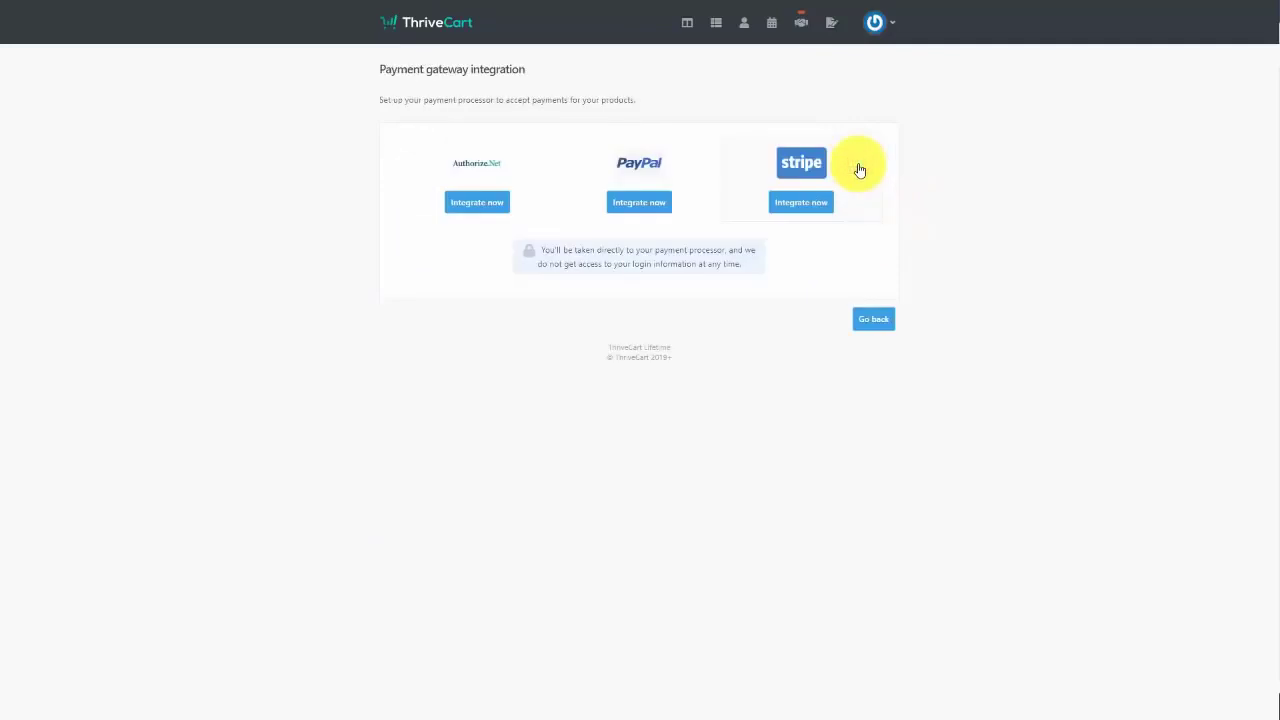
click(873, 318)
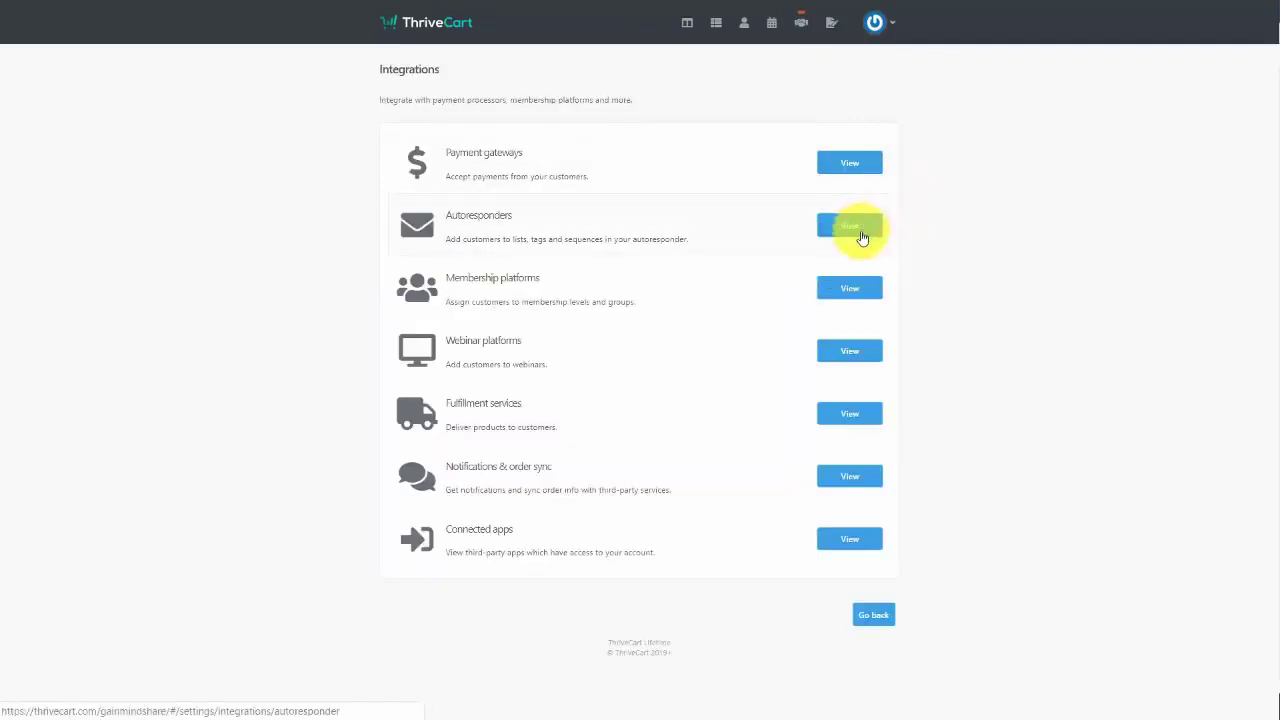
click(853, 227)
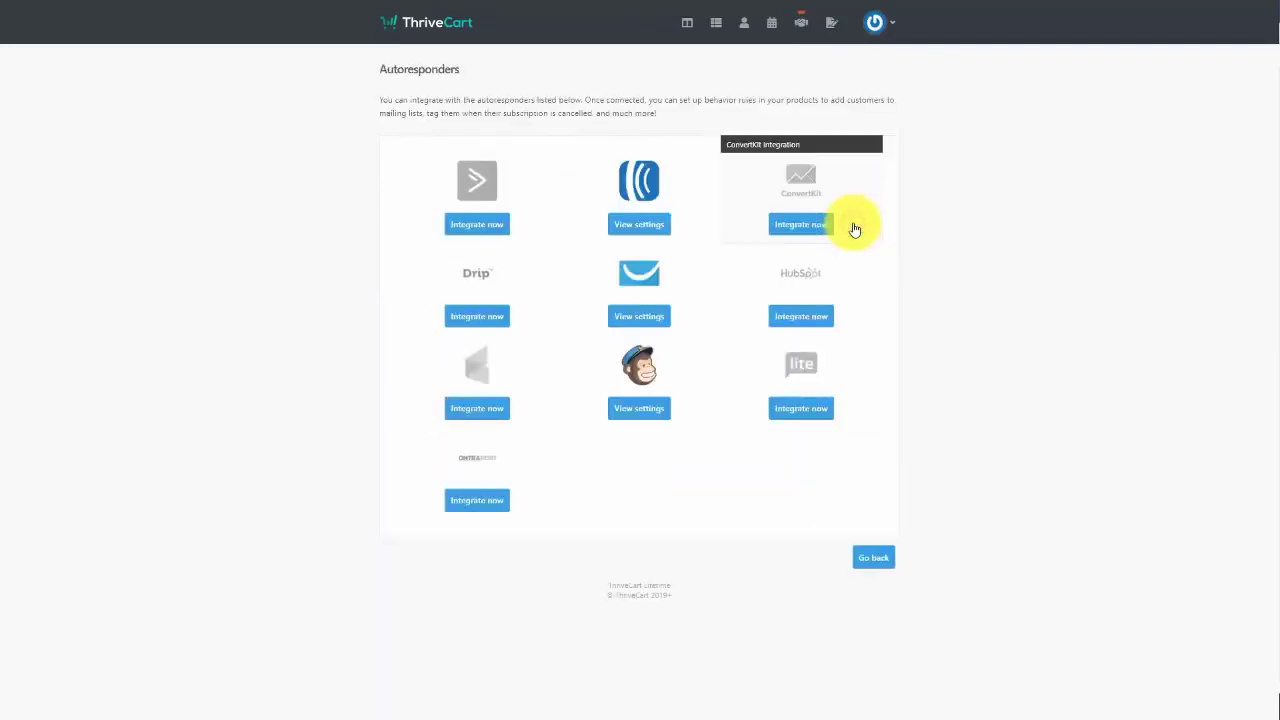
key(alt+Left)
click(849, 290)
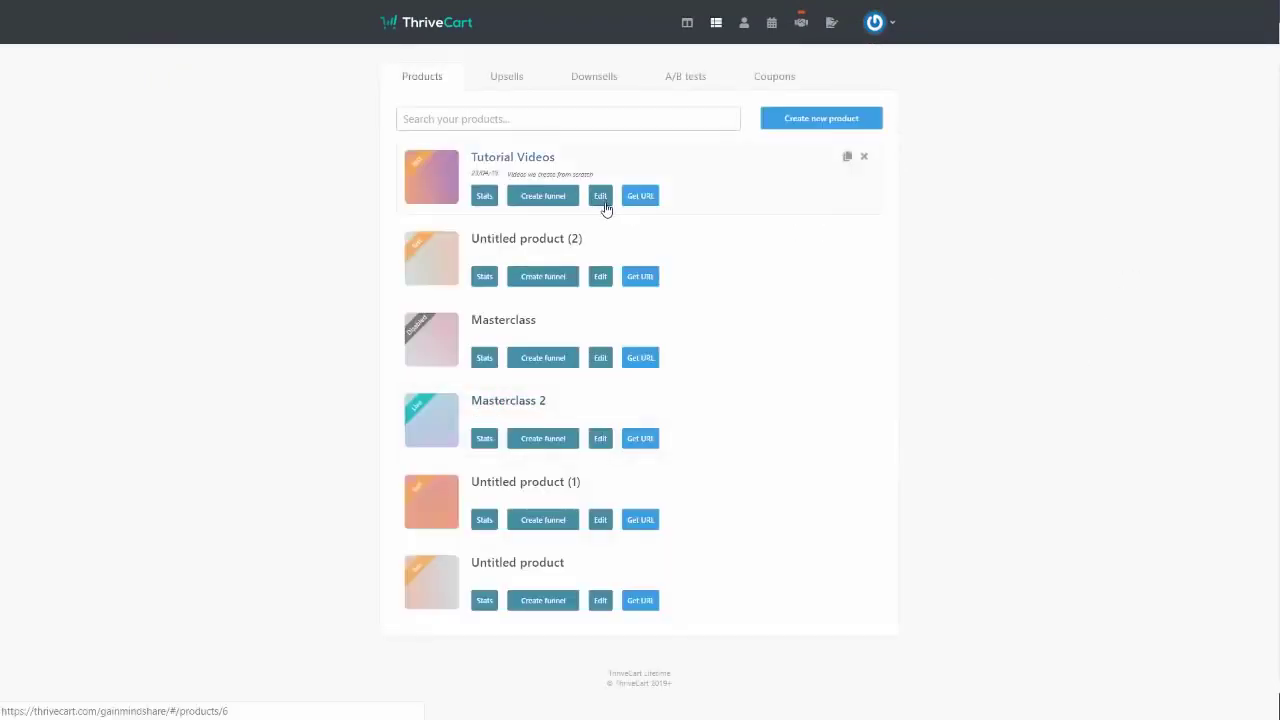
- Review the affiliate settings of the Tutorial Videos product and return to the dashboard
click(605, 200)
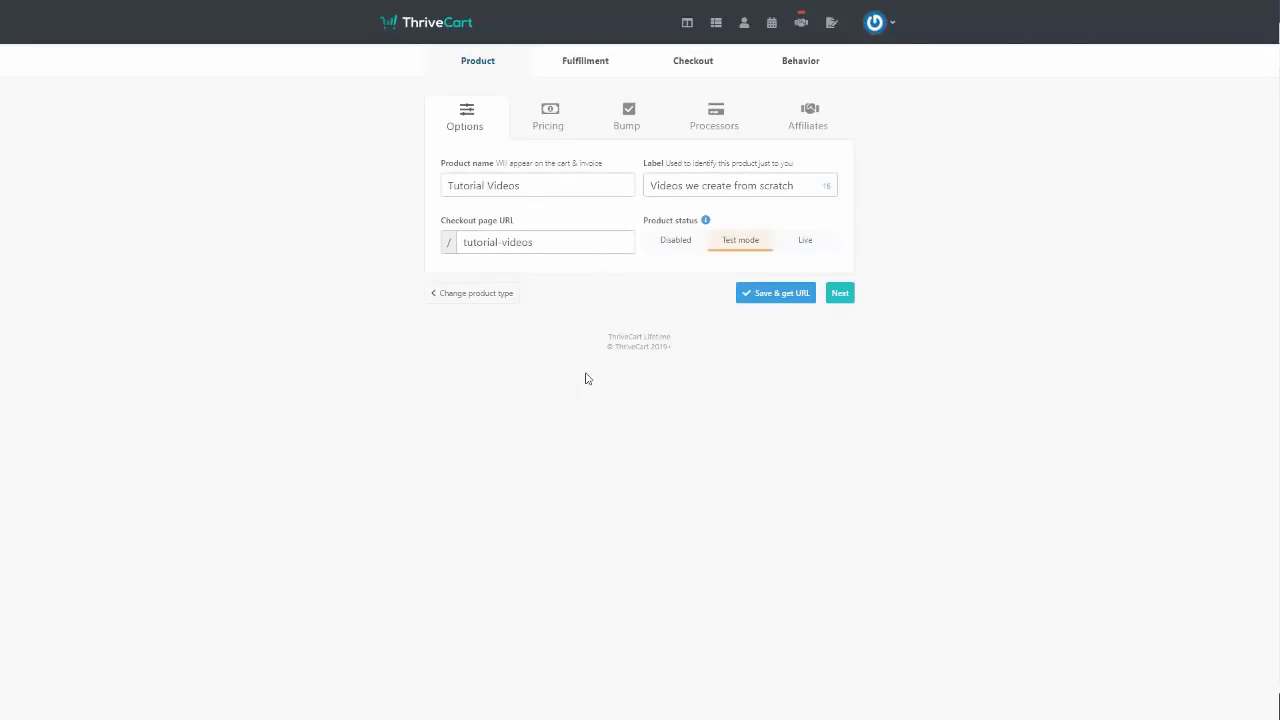
click(812, 118)
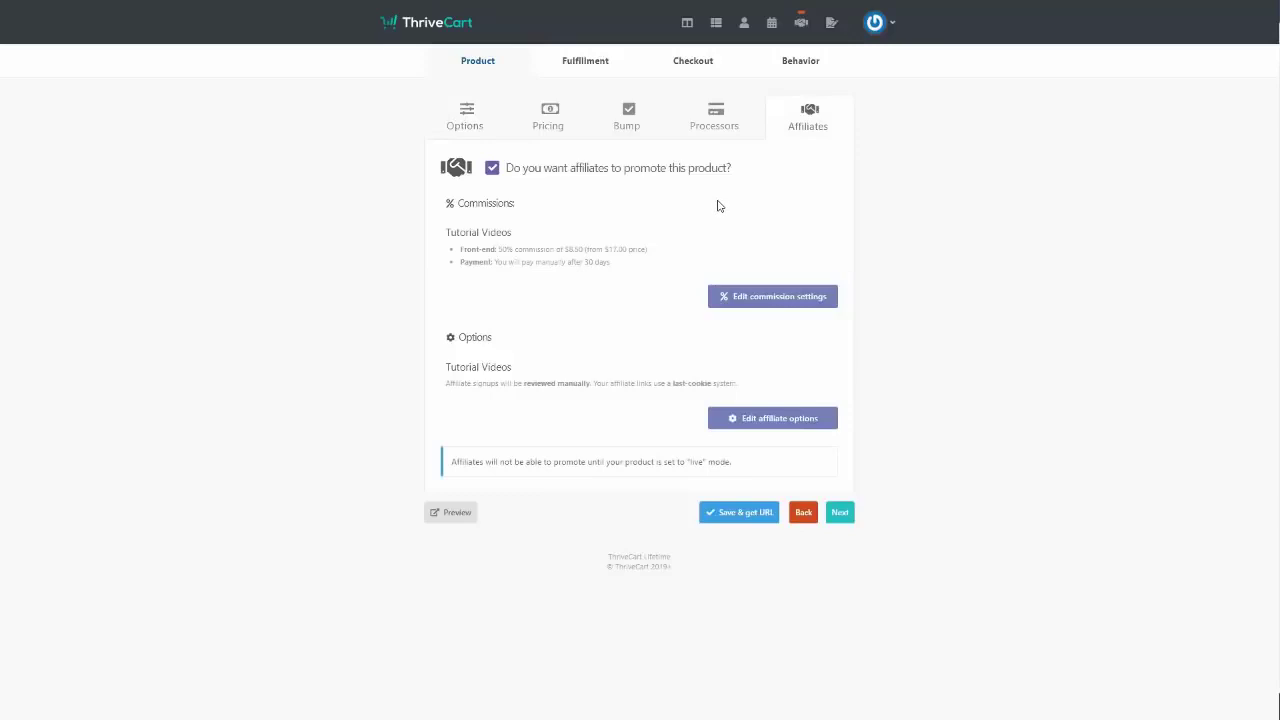
click(687, 22)
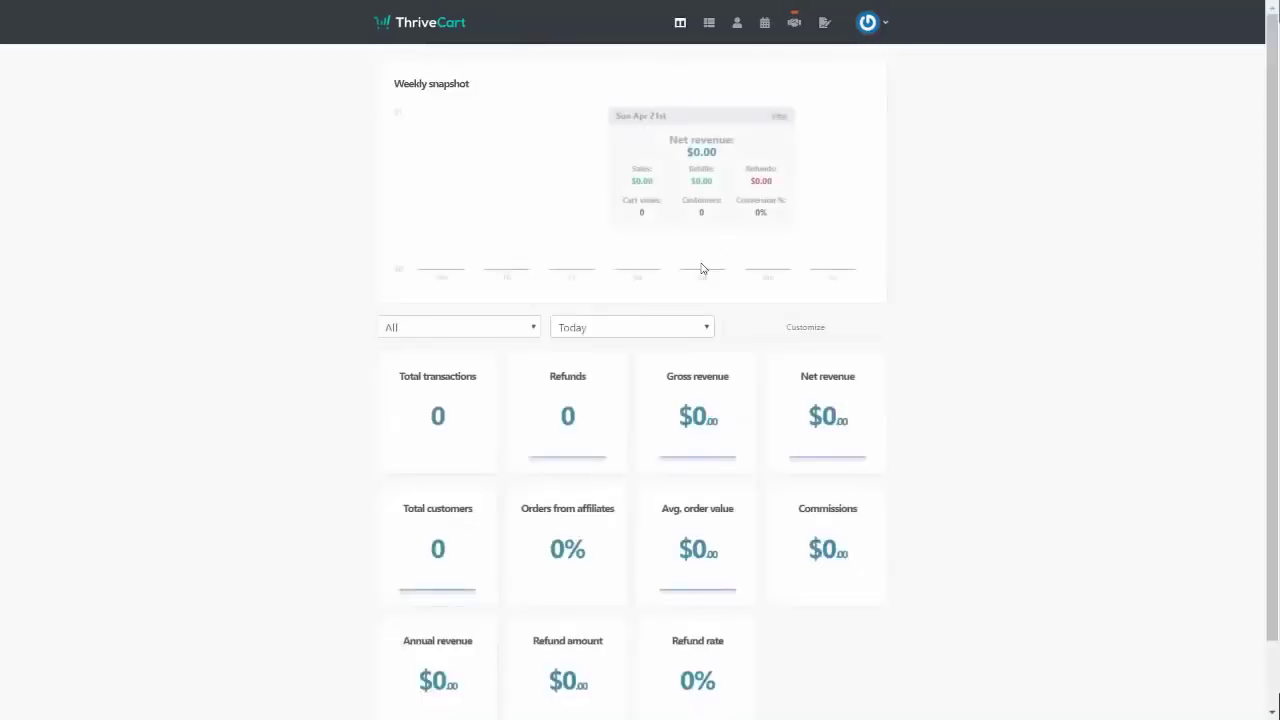